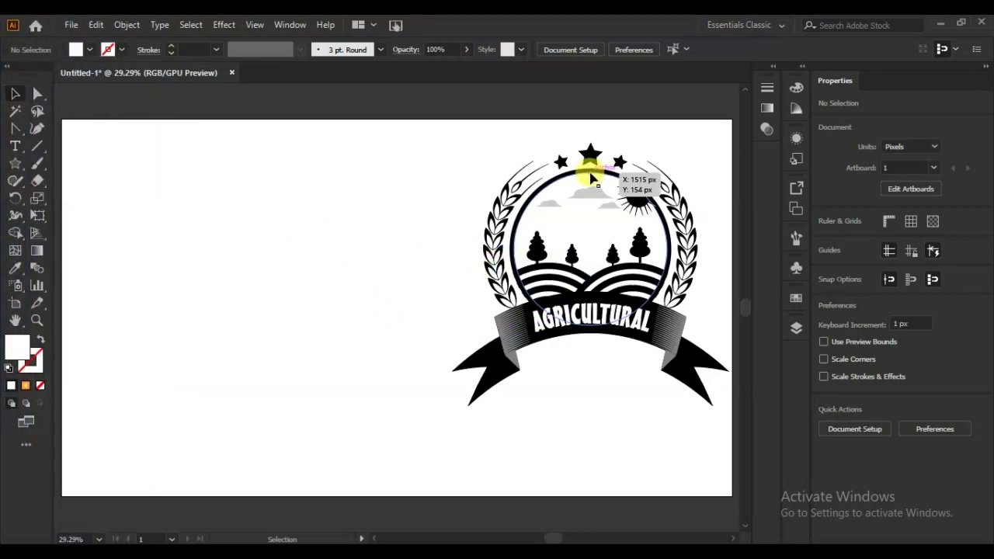
# - Draw a 481 × 481 px circle left of the badge and make it an unfilled outline
pyautogui.click(544, 180)
pyautogui.click(249, 193)
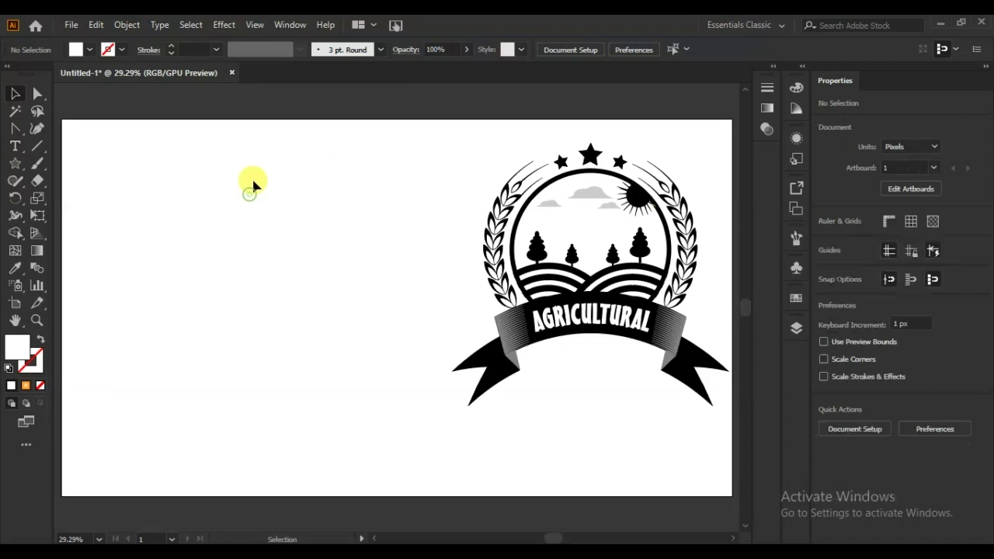
pyautogui.click(16, 164)
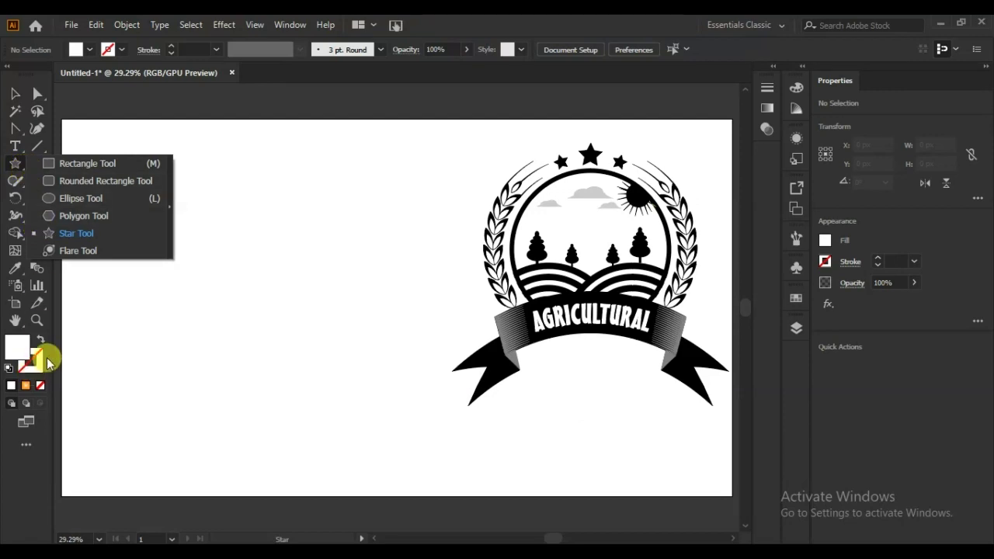
pyautogui.click(71, 201)
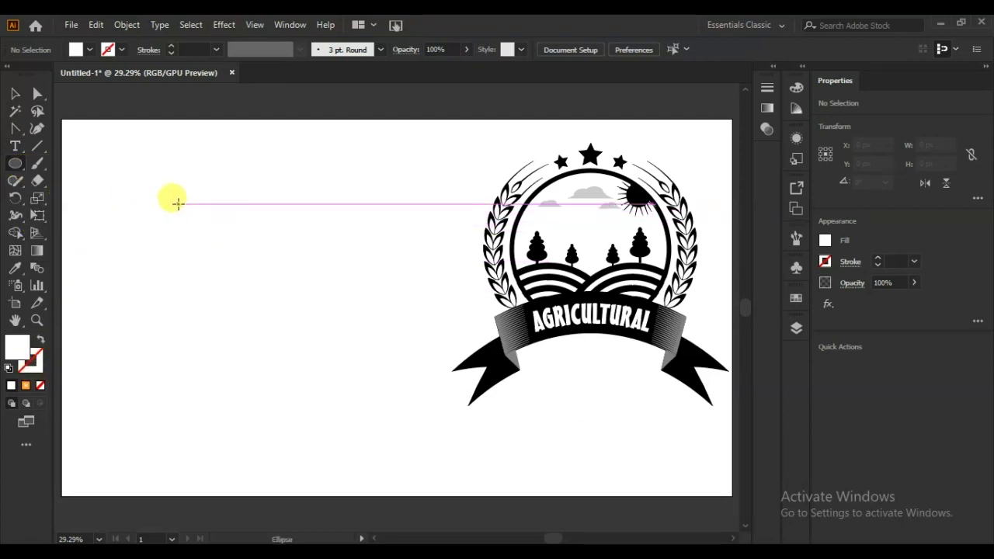
pyautogui.moveTo(177, 195); pyautogui.dragTo(345, 363)
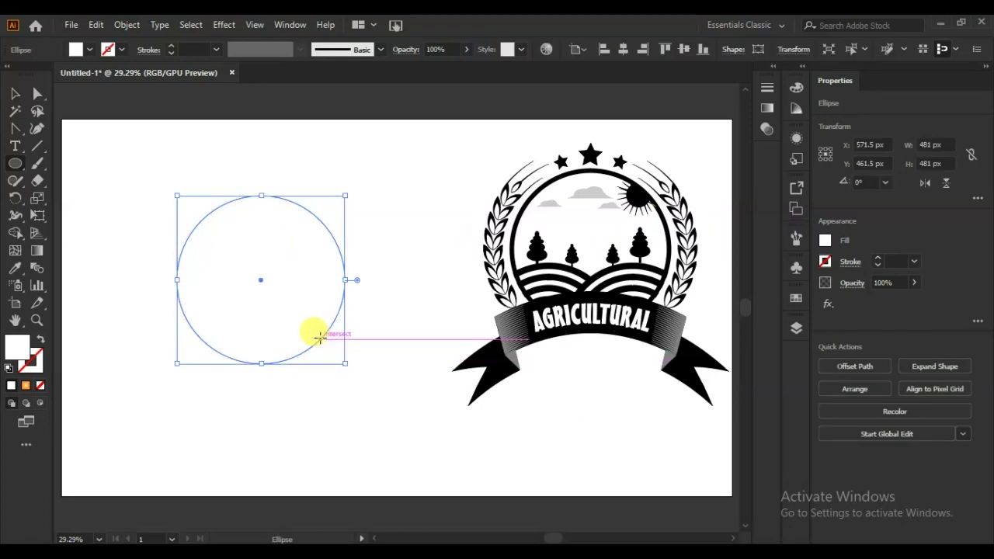
pyautogui.moveTo(261, 284); pyautogui.dragTo(272, 257)
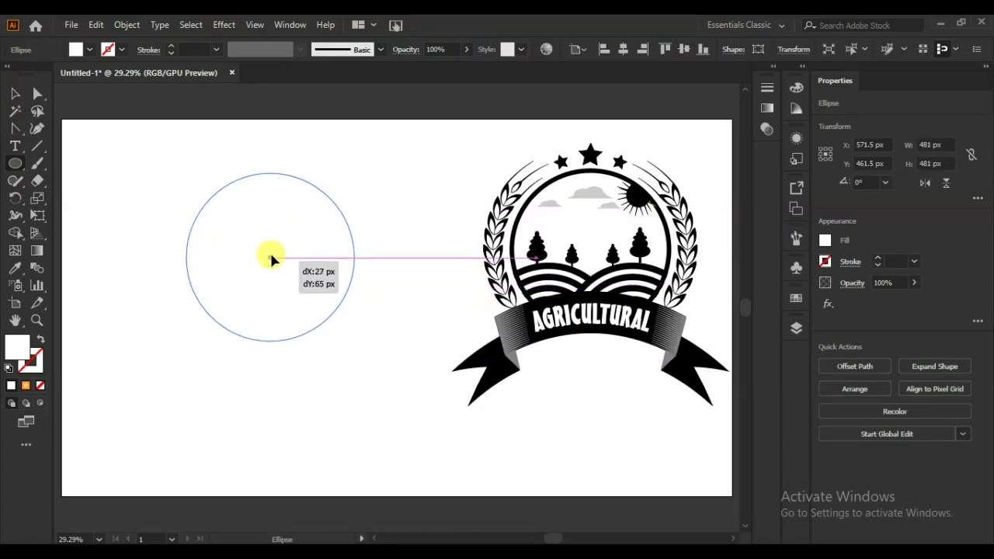
pyautogui.click(40, 340)
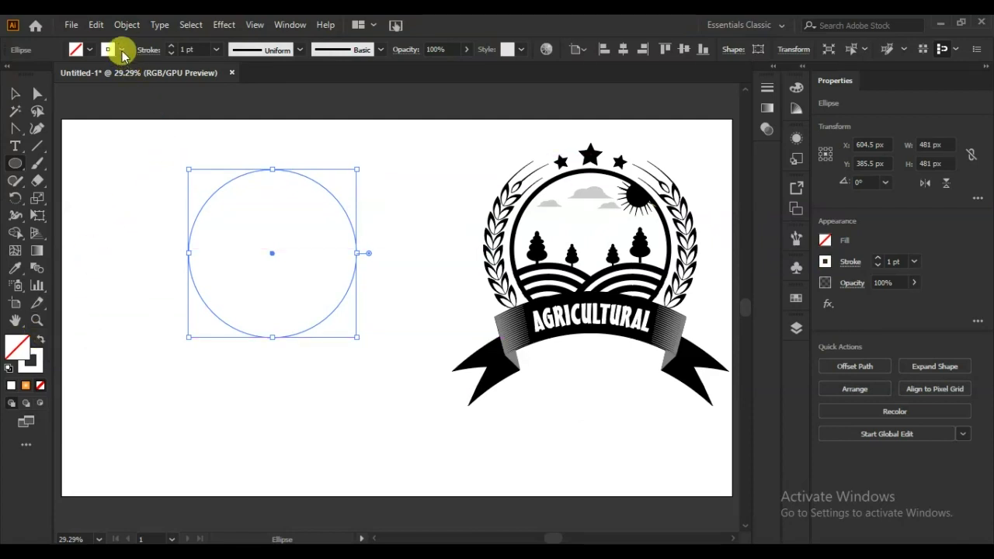
# - Give the circle a black stroke with a 15 pt weight
pyautogui.click(121, 48)
pyautogui.click(55, 76)
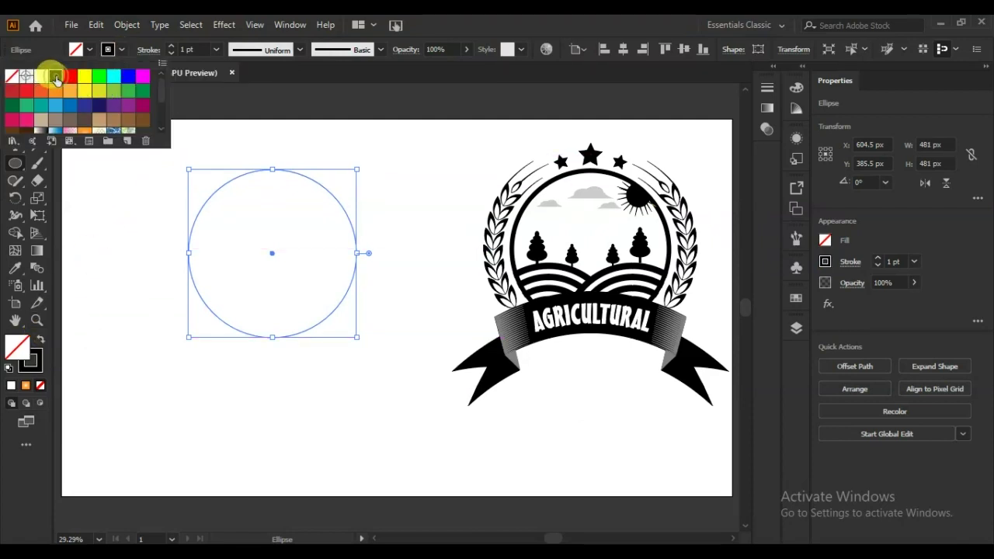
pyautogui.click(172, 46)
pyautogui.click(172, 46)
pyautogui.click(171, 47)
pyautogui.click(172, 46)
pyautogui.click(172, 46)
pyautogui.click(172, 47)
pyautogui.click(171, 47)
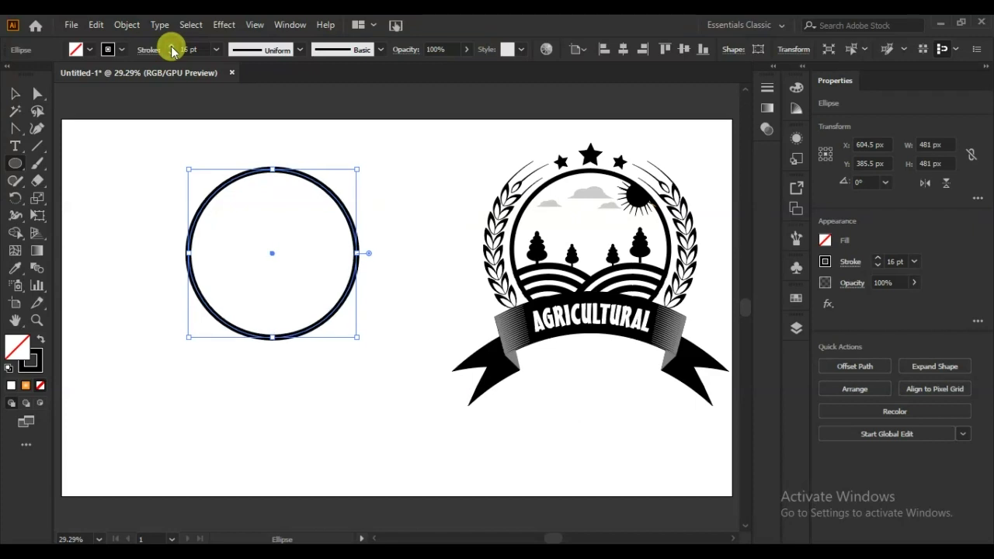
pyautogui.click(172, 52)
# - Expand the circle's stroke into a solid filled ring shape
pyautogui.click(126, 25)
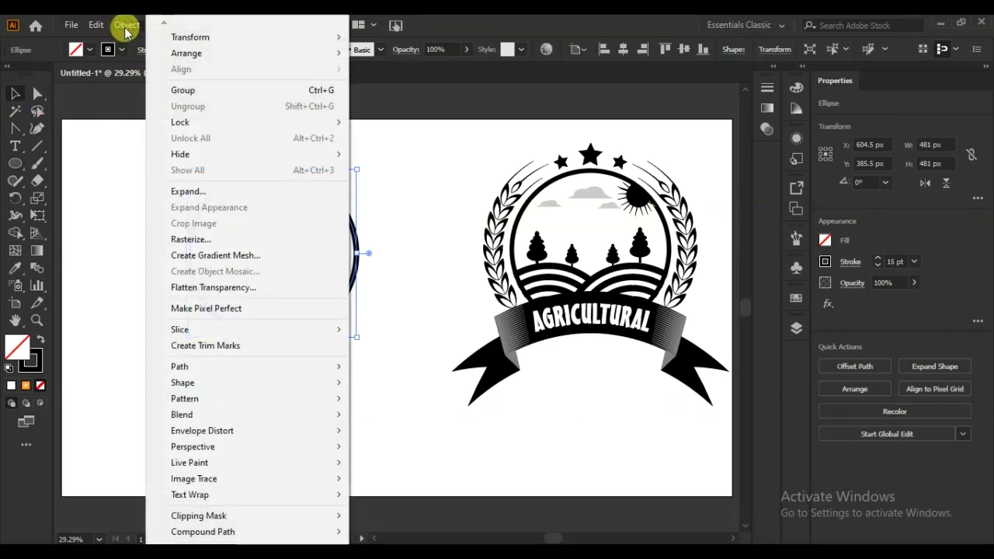
pyautogui.click(194, 194)
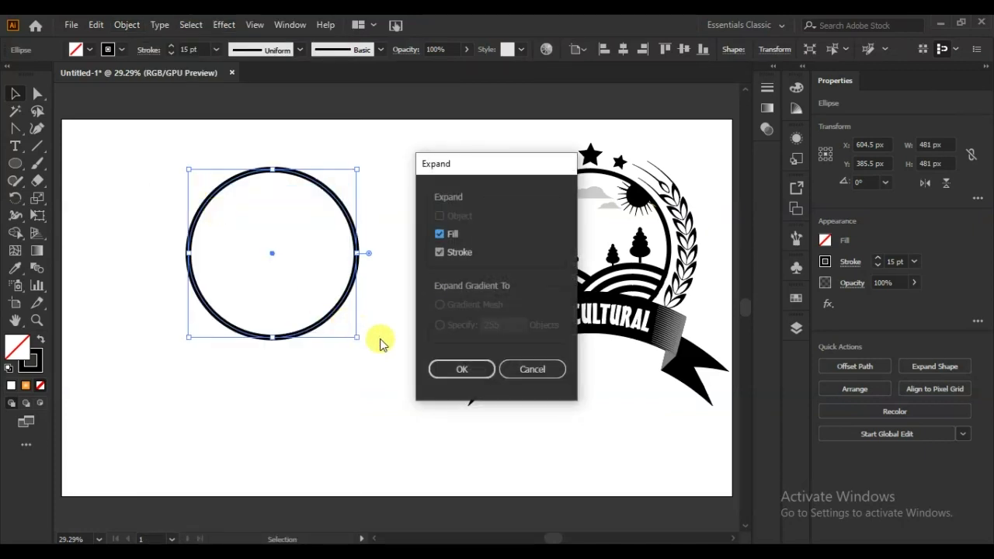
pyautogui.click(459, 371)
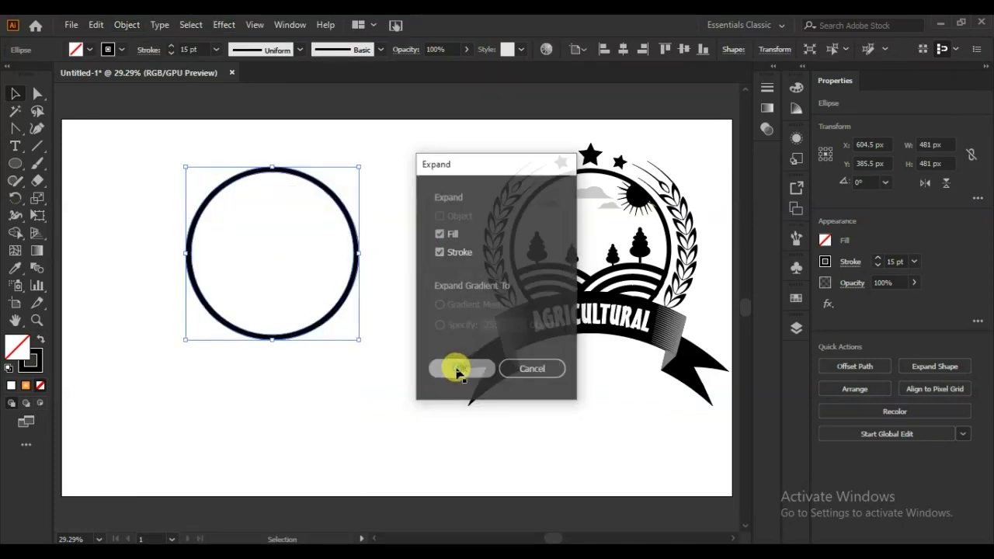
pyautogui.click(410, 303)
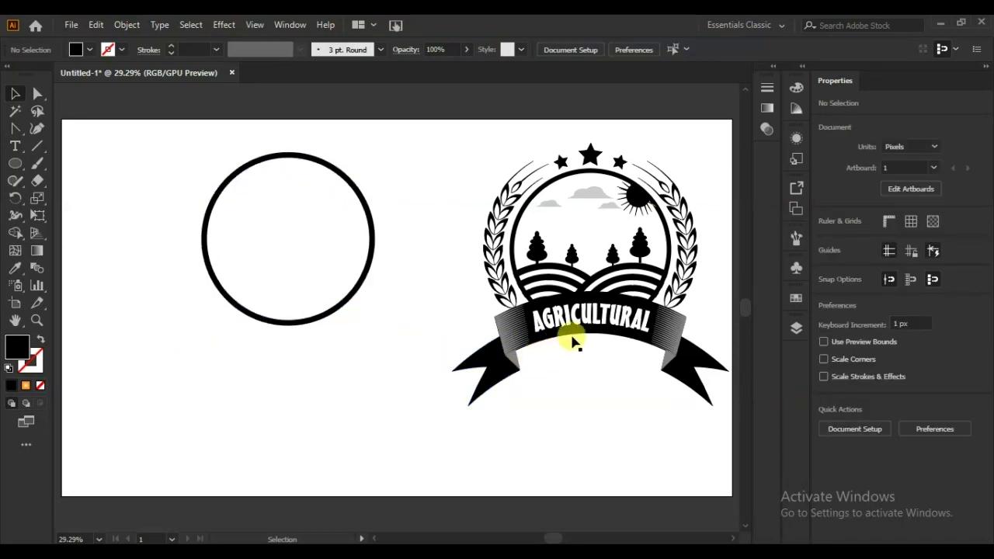
# - Draw a wide rectangle bar under the ring and a 113 × 106 px block at its left end
pyautogui.click(15, 163)
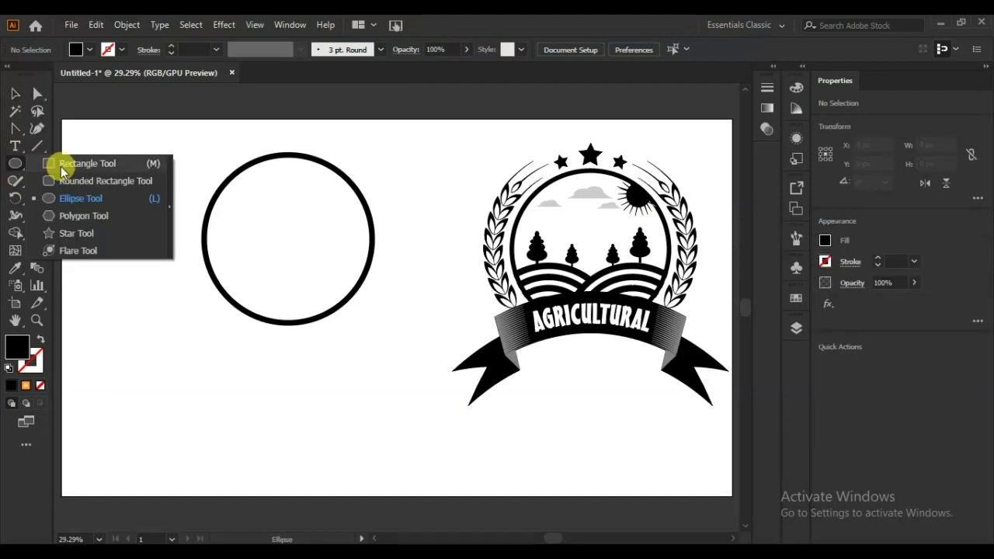
pyautogui.click(60, 164)
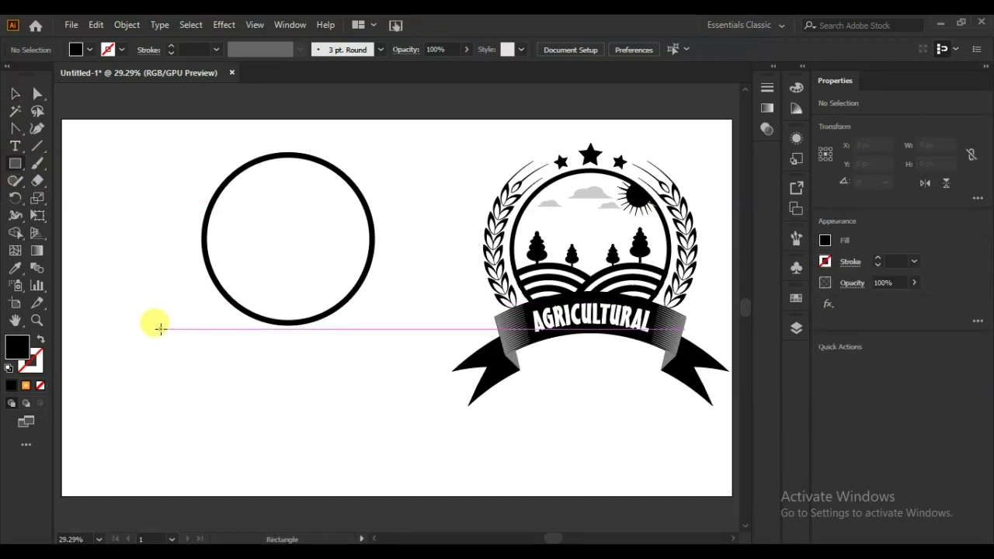
pyautogui.moveTo(157, 326); pyautogui.dragTo(322, 362)
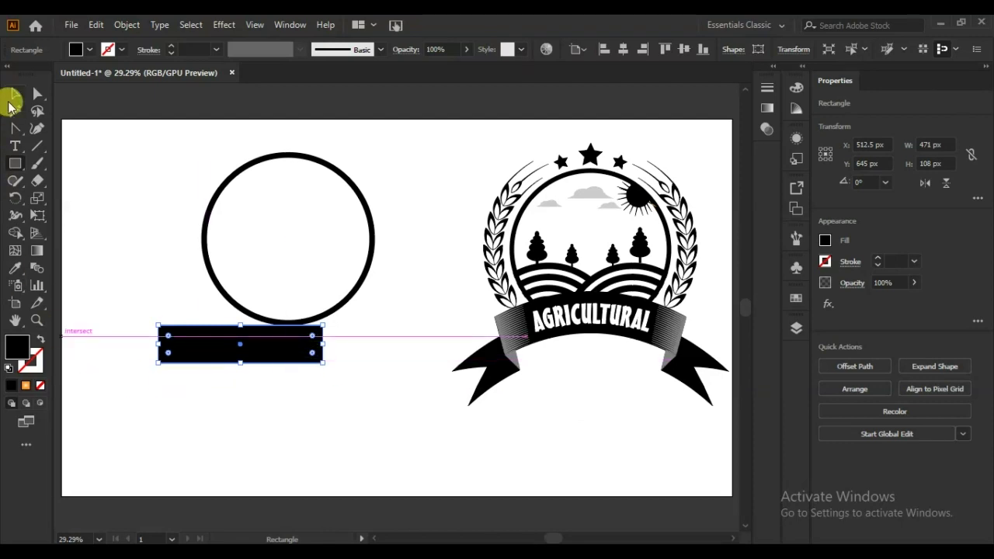
pyautogui.click(15, 94)
pyautogui.click(126, 350)
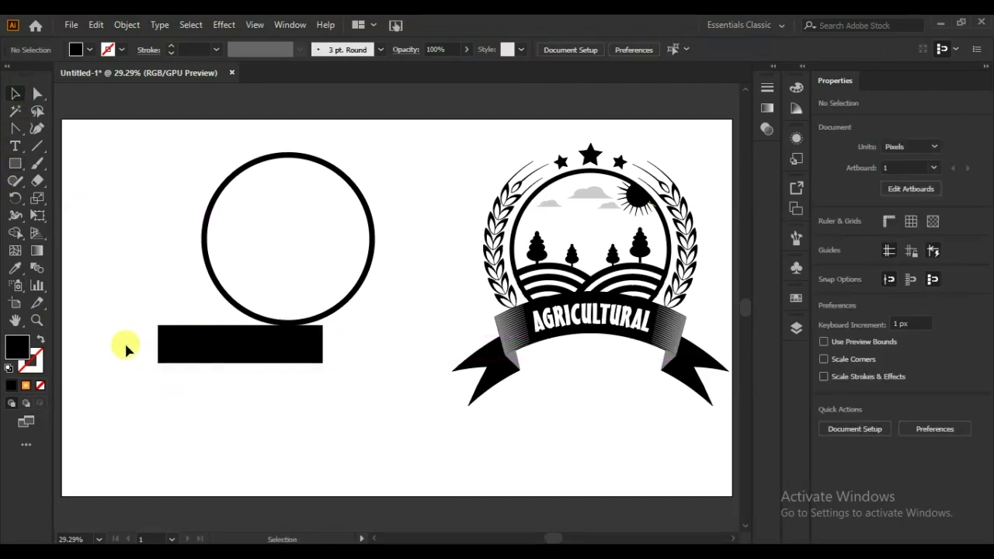
pyautogui.click(15, 163)
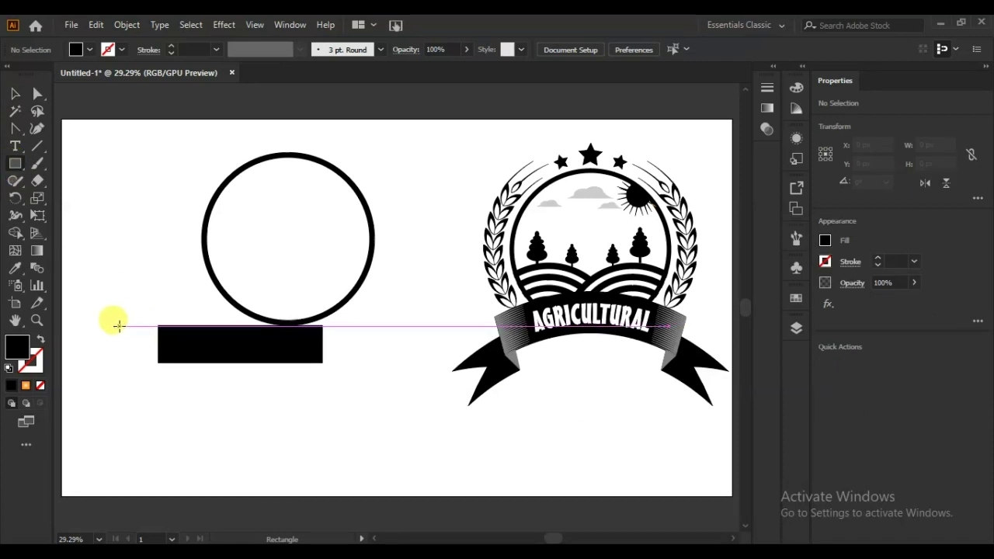
pyautogui.moveTo(117, 325); pyautogui.dragTo(159, 363)
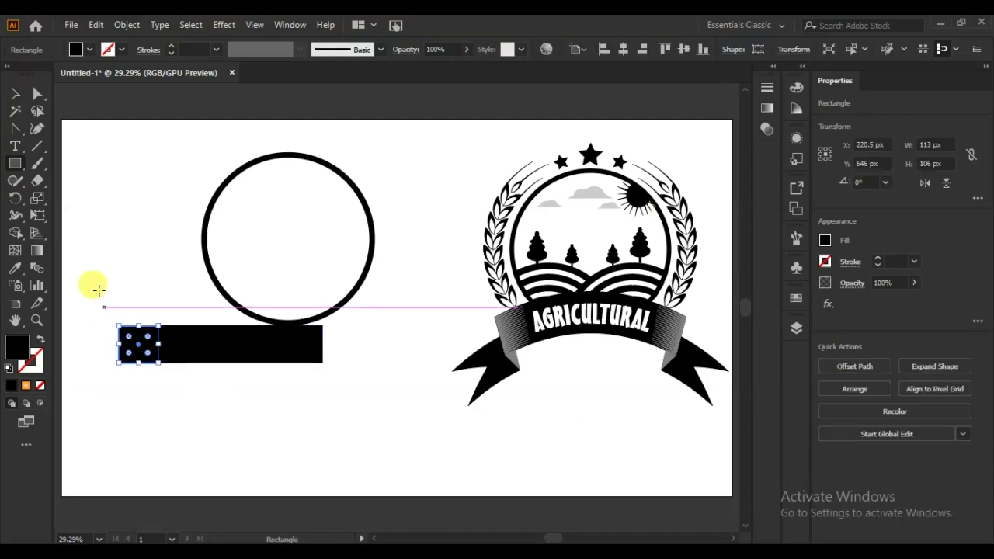
# - Notch the small block's left edge by adding an anchor and pulling it inward
pyautogui.click(13, 131)
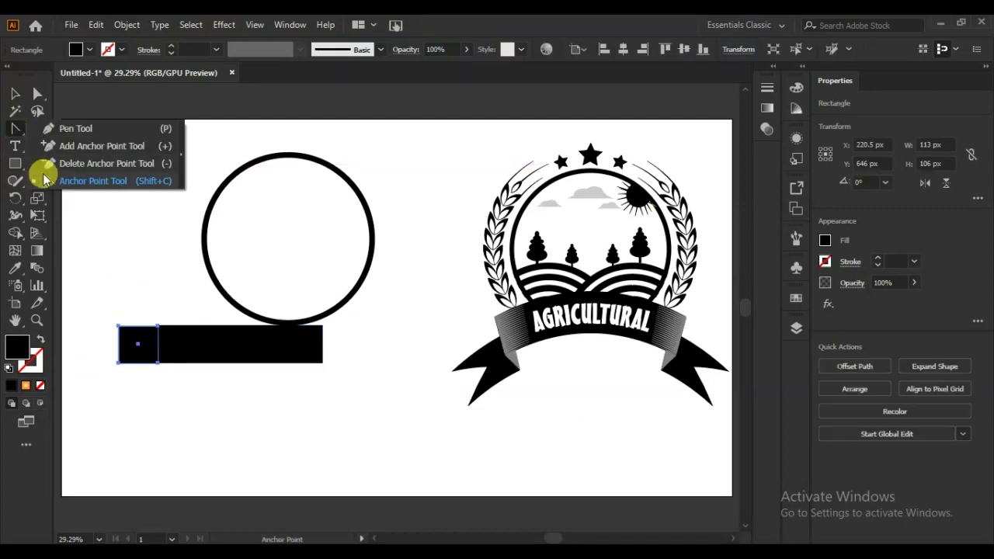
pyautogui.moveTo(13, 134); pyautogui.dragTo(25, 144)
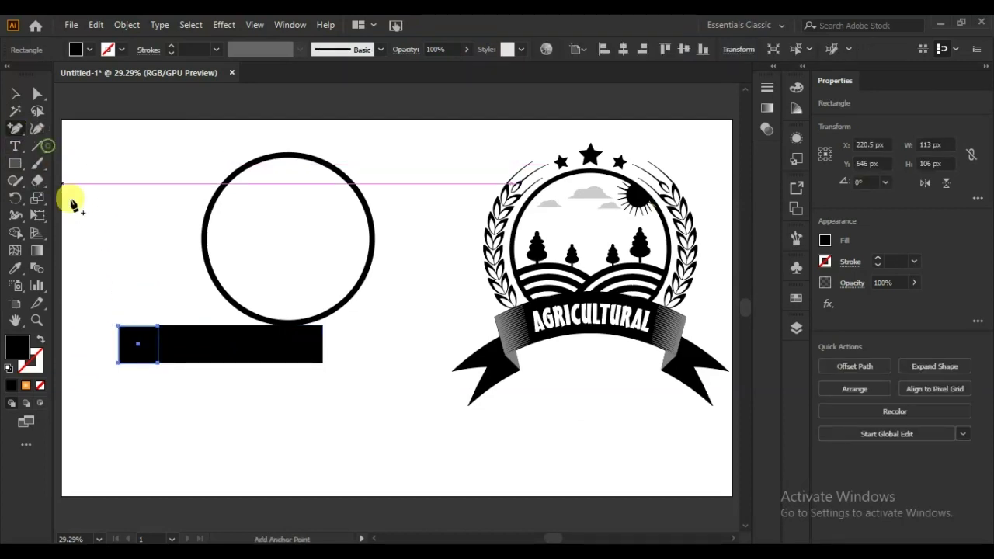
pyautogui.click(119, 344)
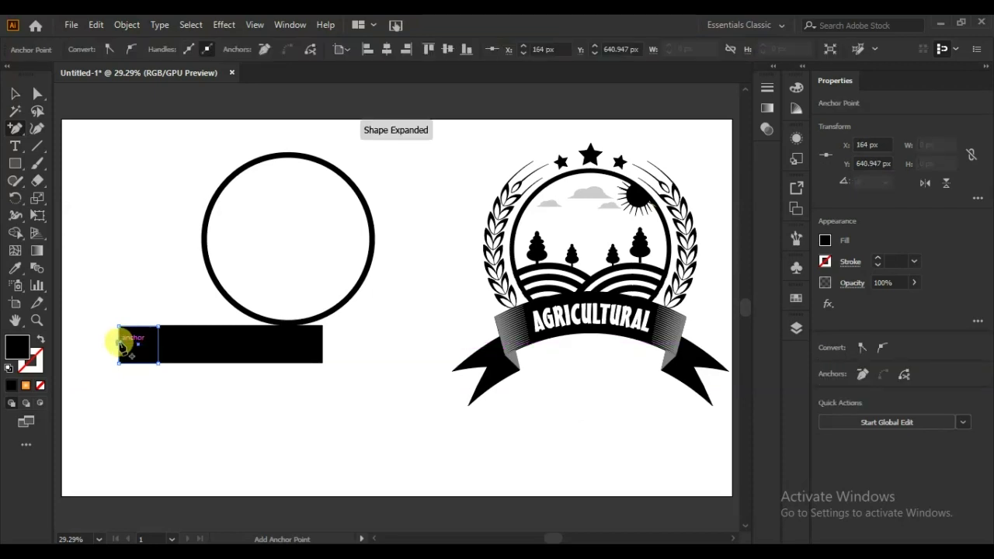
pyautogui.click(37, 93)
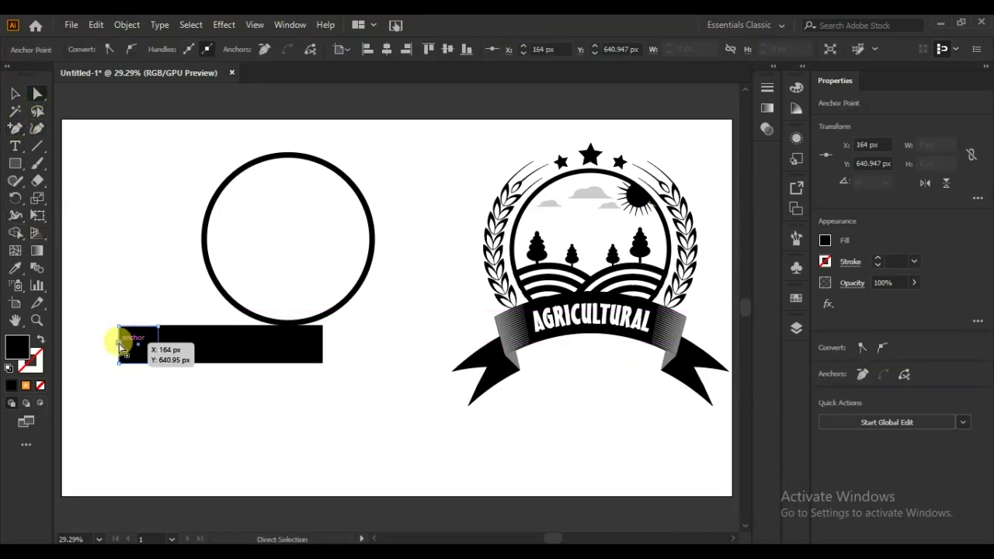
pyautogui.moveTo(119, 343); pyautogui.dragTo(161, 363)
pyautogui.press('v')
pyautogui.hotkey('ctrl', 'shift', 'a')
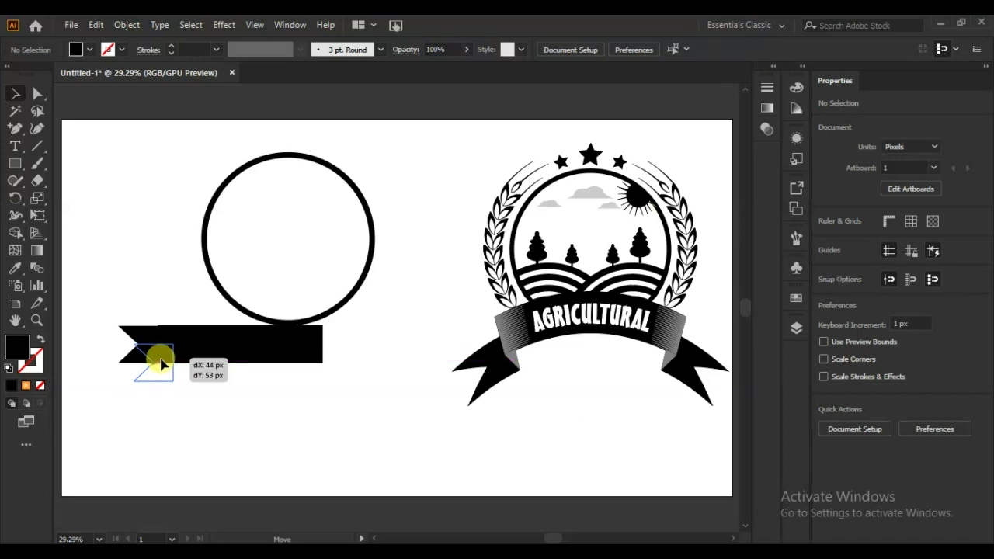
# - Place a copy of the notched tail at the bar's right end, reflected to mirror the left
pyautogui.moveTo(161, 363); pyautogui.dragTo(329, 362)
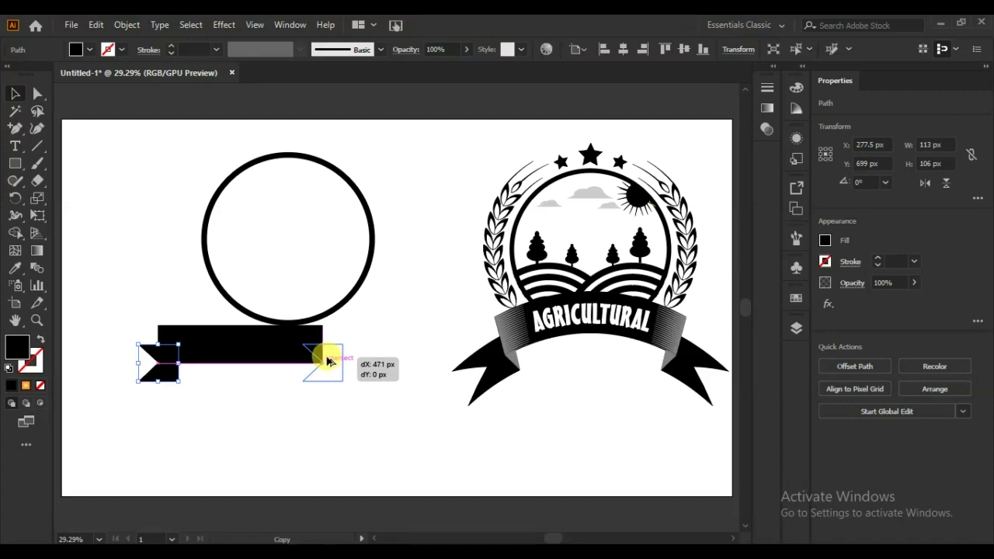
pyautogui.moveTo(330, 362); pyautogui.dragTo(326, 361)
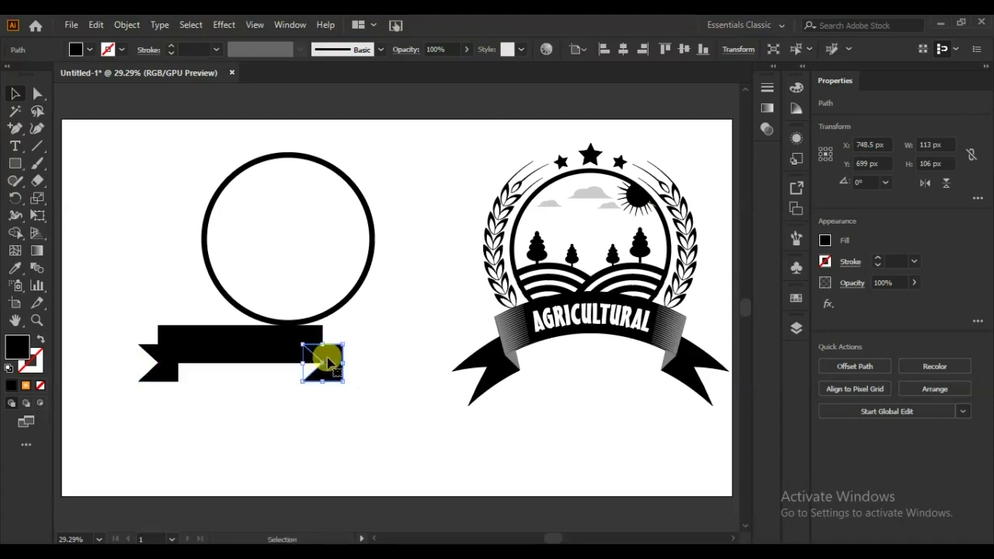
pyautogui.rightClick(328, 358)
pyautogui.moveTo(373, 267)
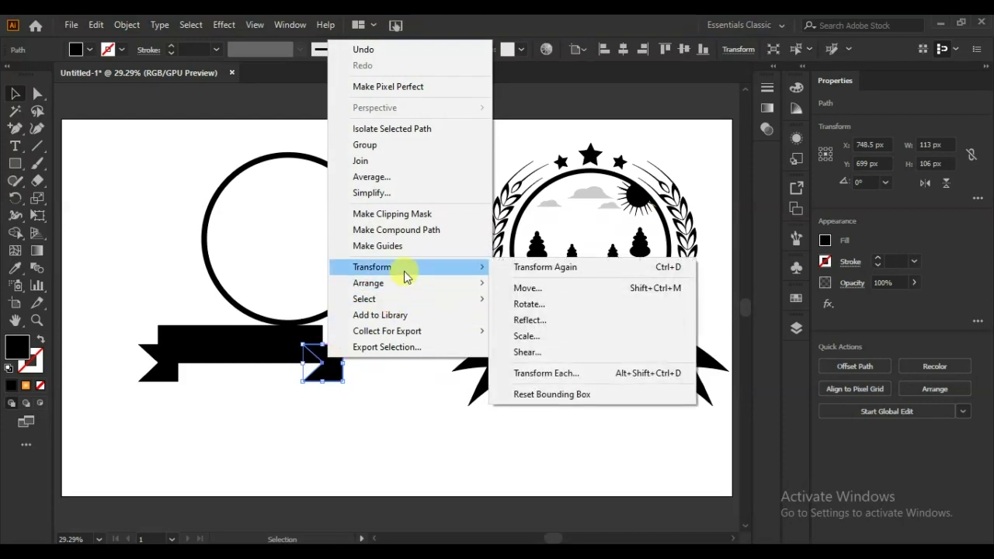
pyautogui.click(534, 320)
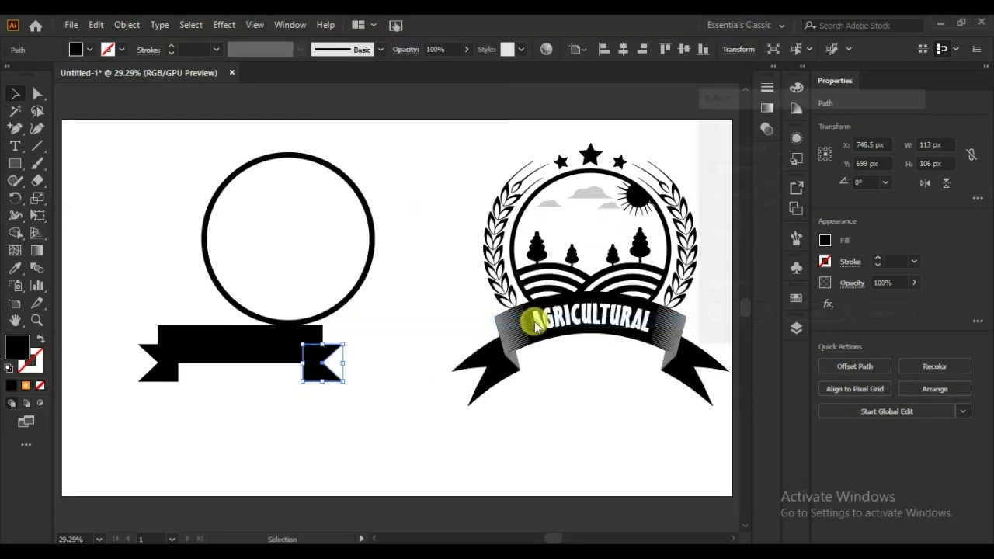
pyautogui.click(825, 318)
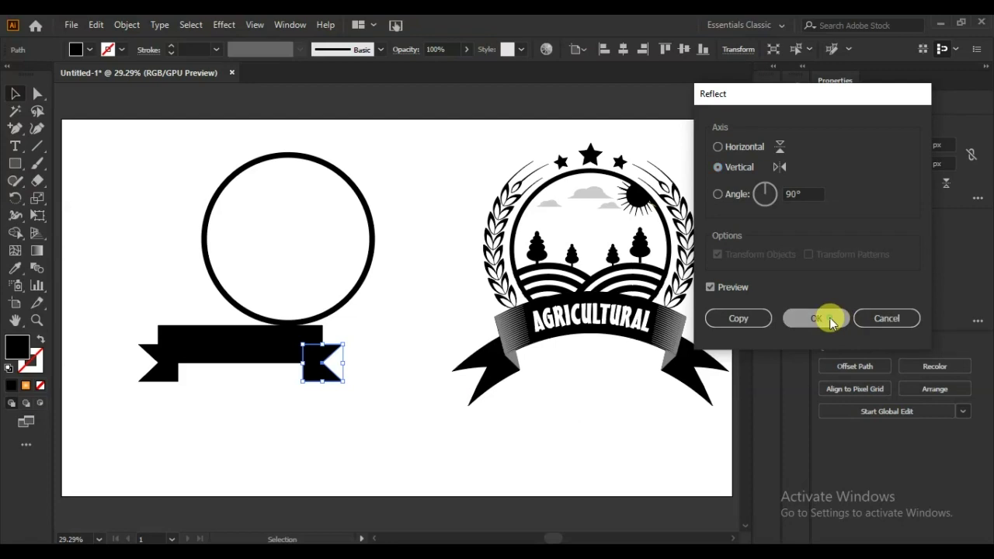
pyautogui.click(419, 402)
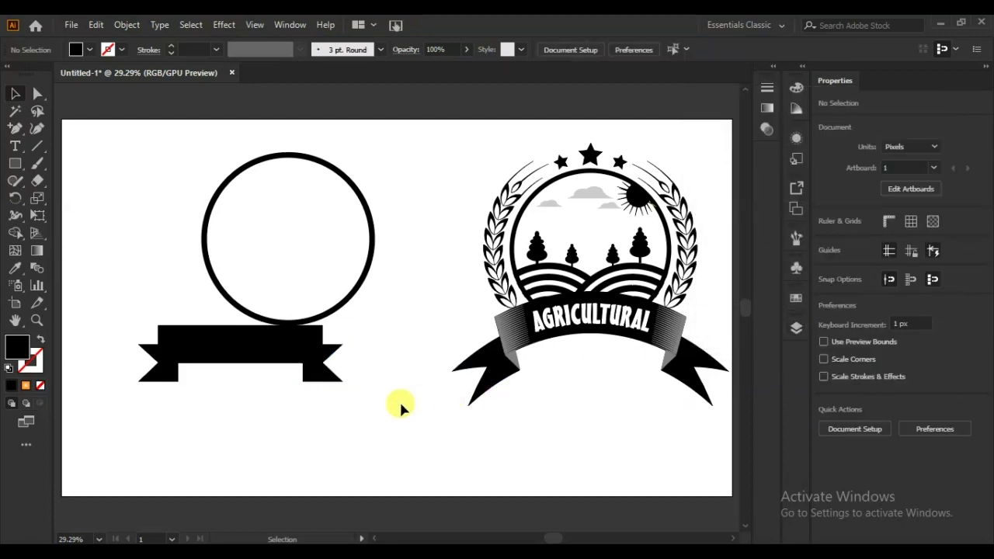
# - Move the assembled 584 × 161 px ribbon down and right, then select the Pen Tool
pyautogui.moveTo(377, 333); pyautogui.dragTo(124, 397)
pyautogui.moveTo(243, 351); pyautogui.dragTo(282, 402)
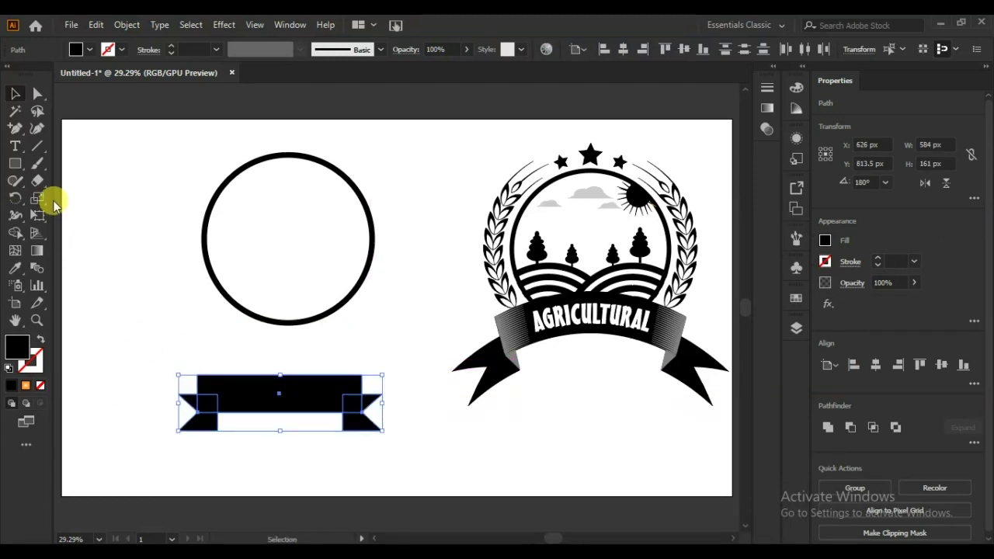
pyautogui.click(16, 129)
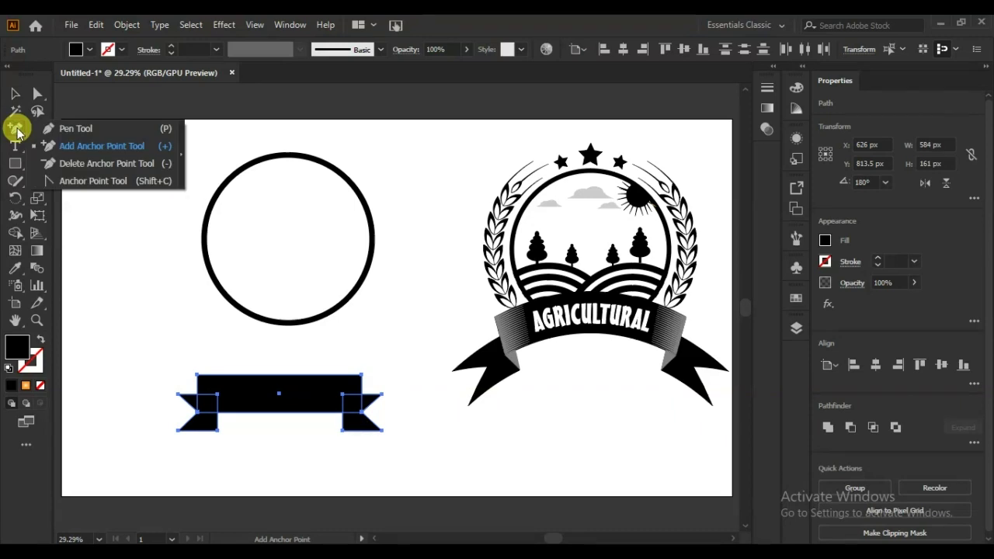
pyautogui.moveTo(17, 132); pyautogui.dragTo(58, 140)
pyautogui.click(49, 130)
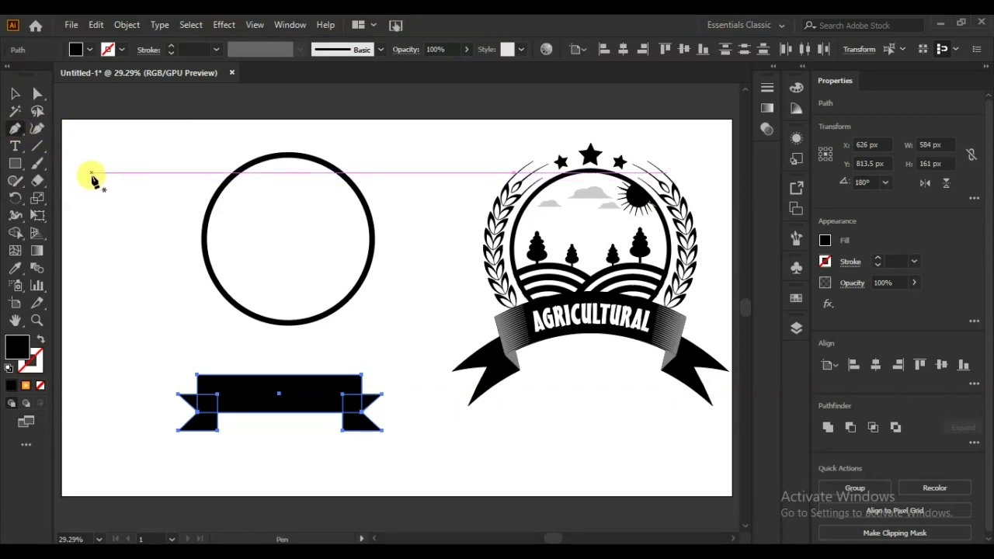
# - Draw a short horizontal line with an 8 pt black stroke and a tapered width profile
pyautogui.click(90, 173)
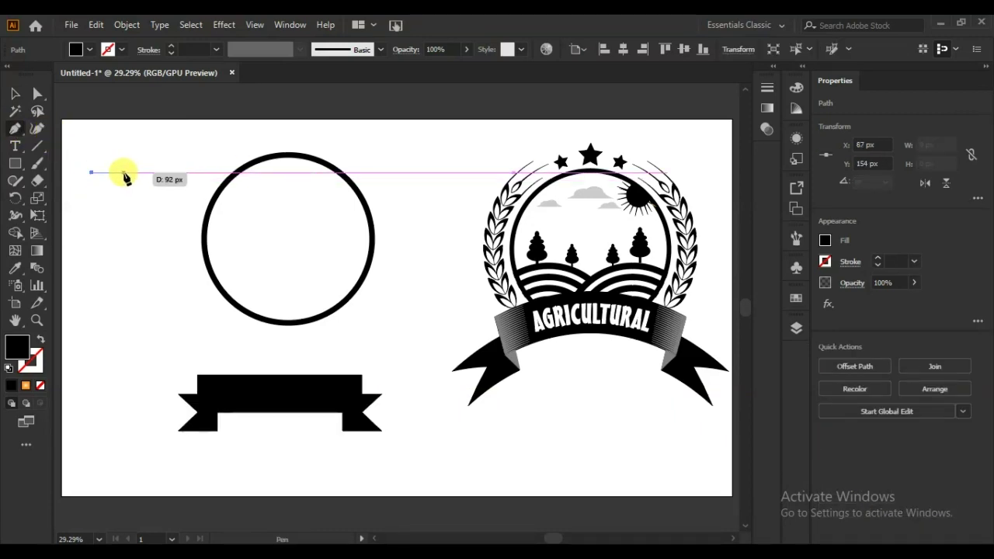
pyautogui.click(124, 171)
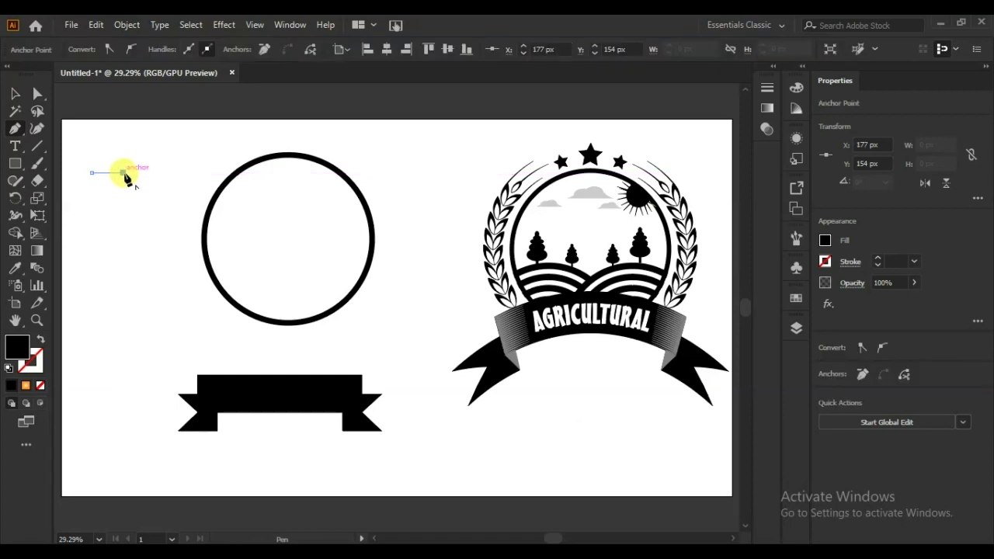
pyautogui.click(124, 204)
pyautogui.hotkey('ctrl', 'z')
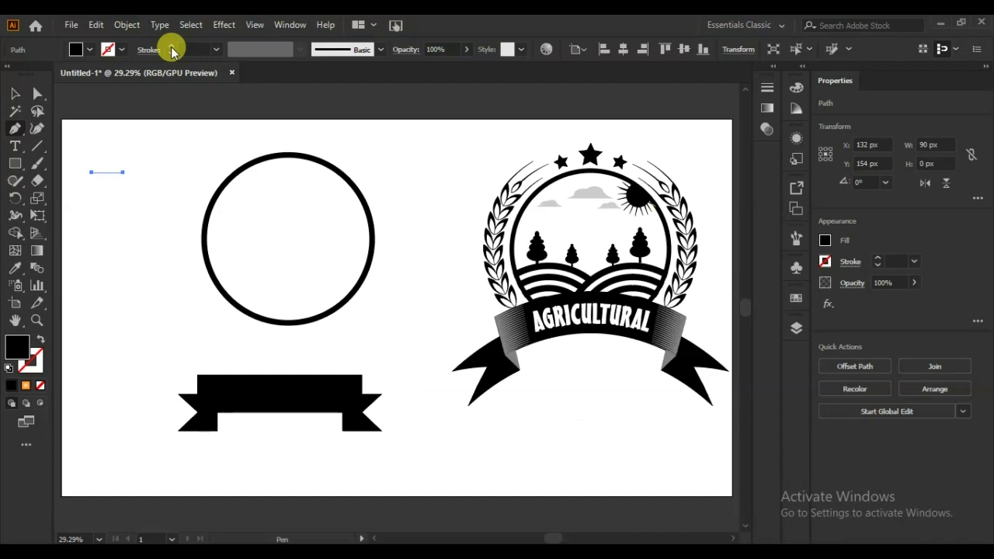
pyautogui.click(172, 49)
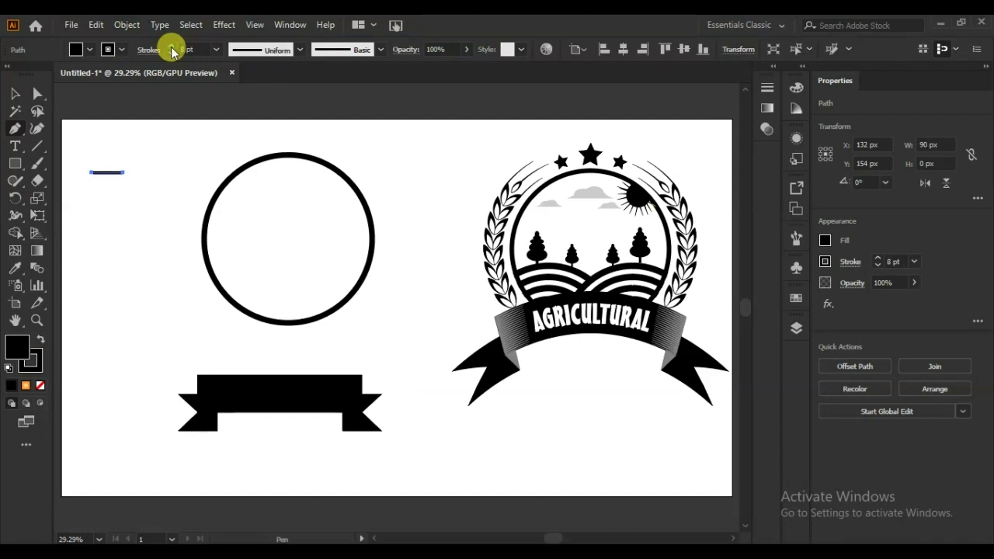
pyautogui.click(300, 50)
pyautogui.click(234, 163)
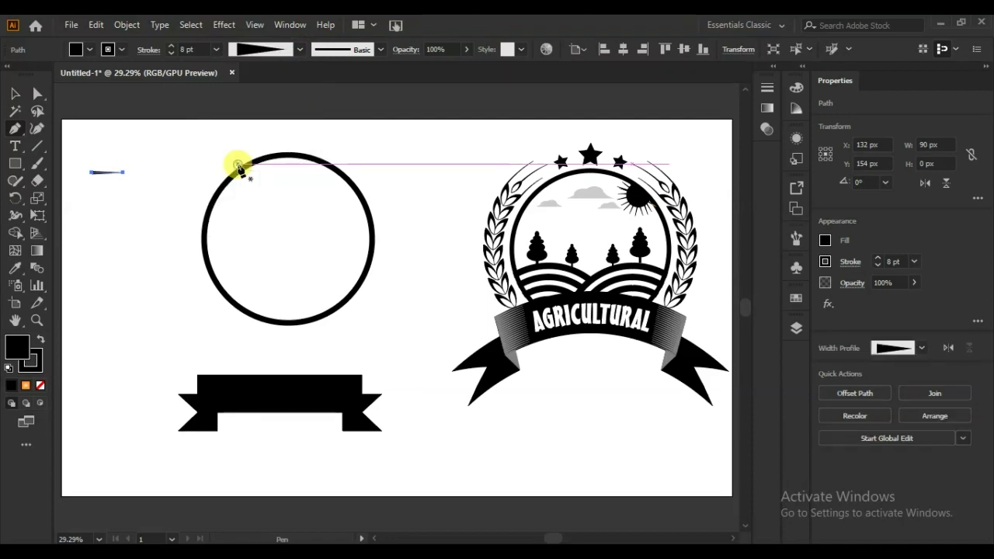
# - Expand the tapered line's appearance into a filled shape and zoom in on it
pyautogui.click(14, 93)
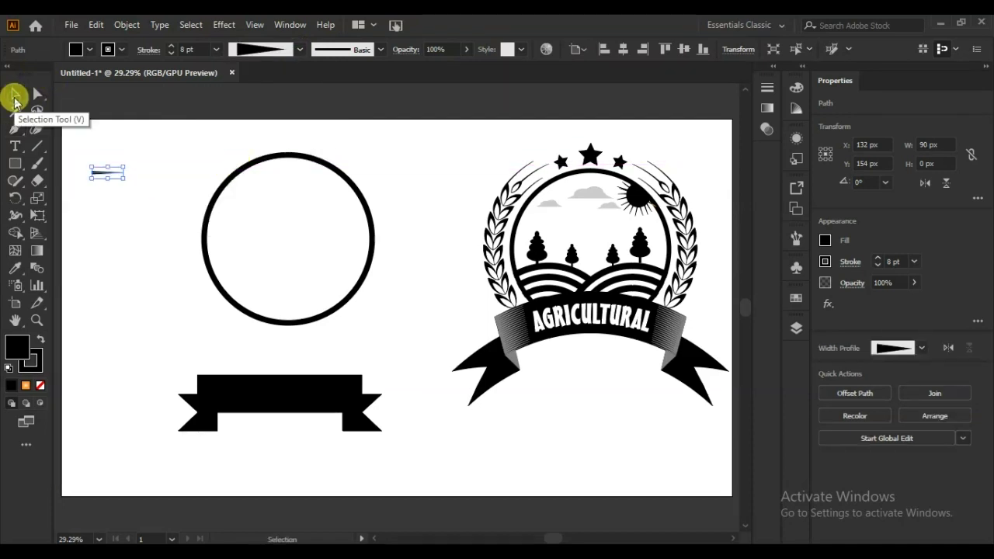
pyautogui.rightClick(109, 178)
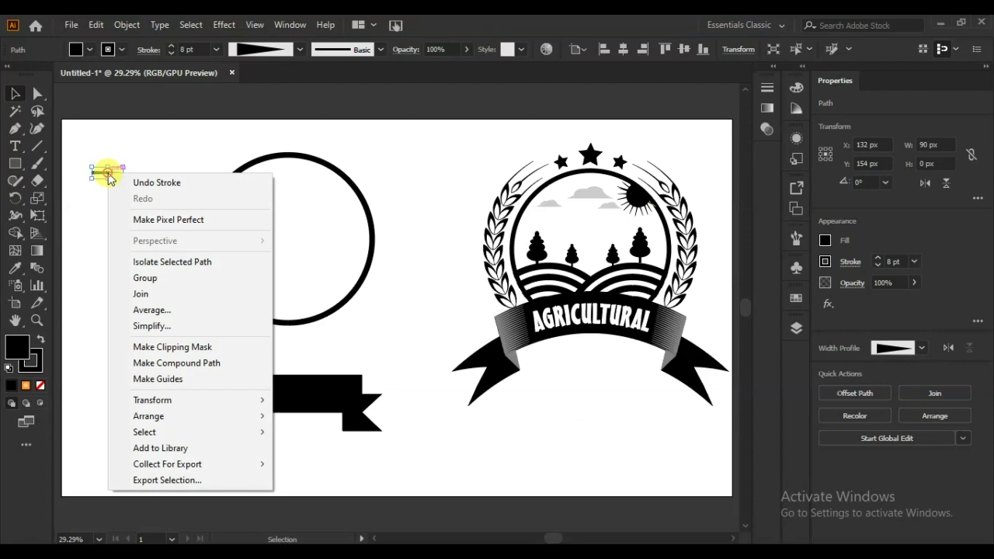
pyautogui.click(128, 24)
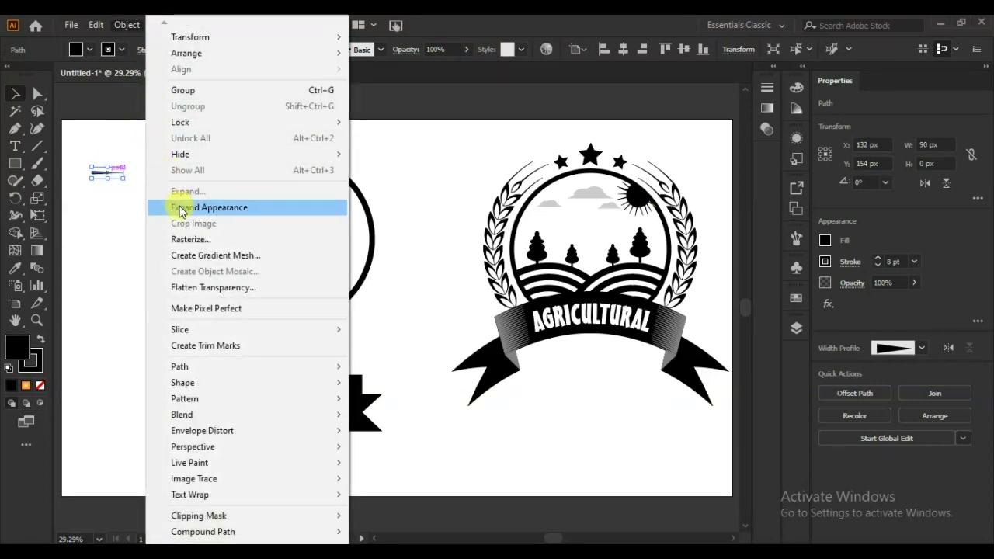
pyautogui.click(181, 208)
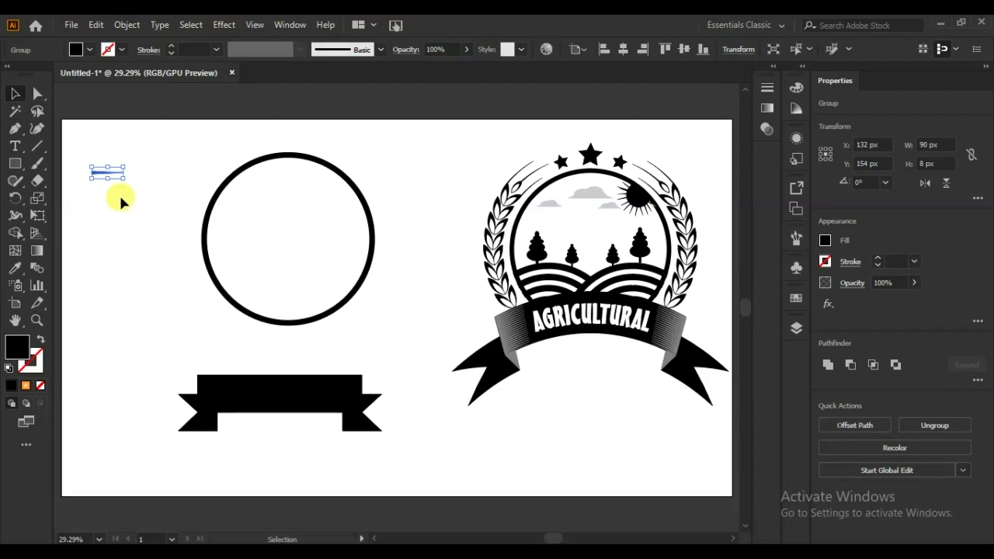
pyautogui.hotkey('ctrl', '+')
pyautogui.hotkey('ctrl', '+')
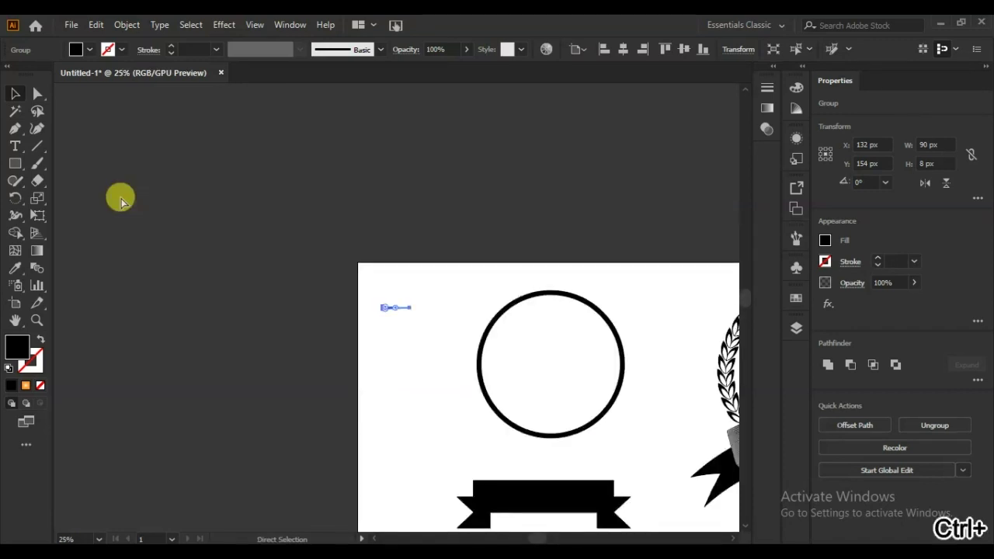
pyautogui.hotkey('ctrl', '+')
pyautogui.hotkey('ctrl', '+')
pyautogui.hotkey('ctrl', '+')
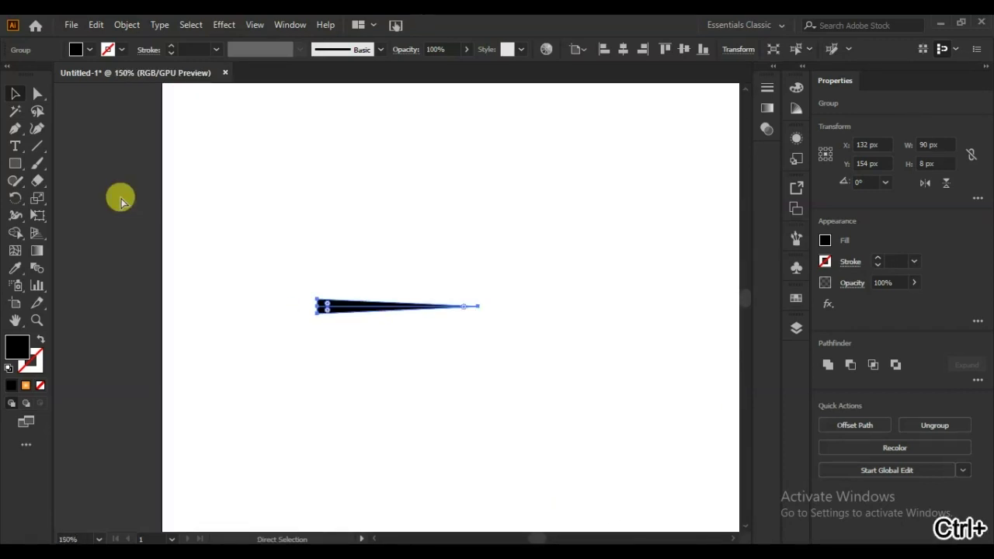
pyautogui.hotkey('ctrl', '+')
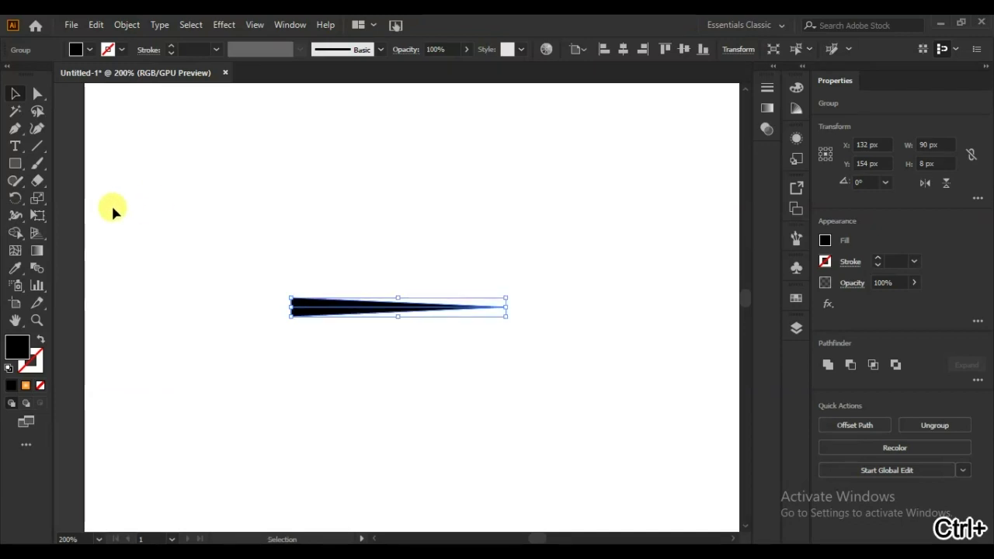
# - Merge the expanded pieces into one 90 × 8 px spike and Alt-drag a copy 6 px below
pyautogui.click(14, 230)
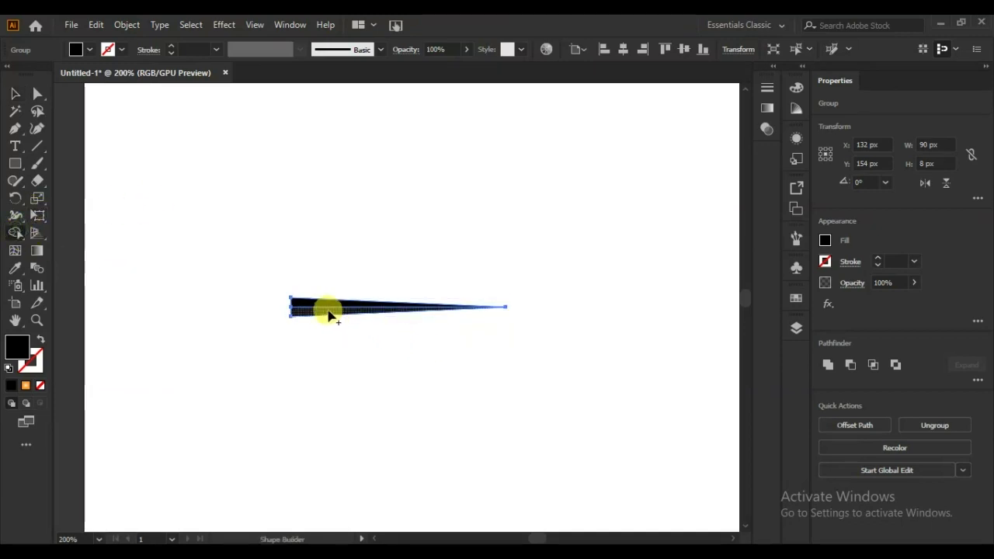
pyautogui.moveTo(307, 304); pyautogui.dragTo(284, 314)
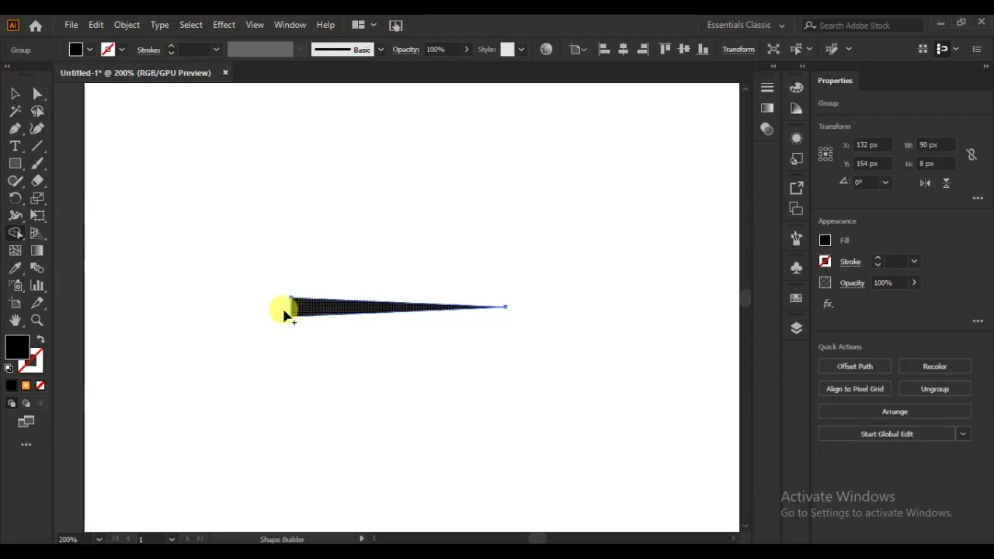
pyautogui.click(14, 93)
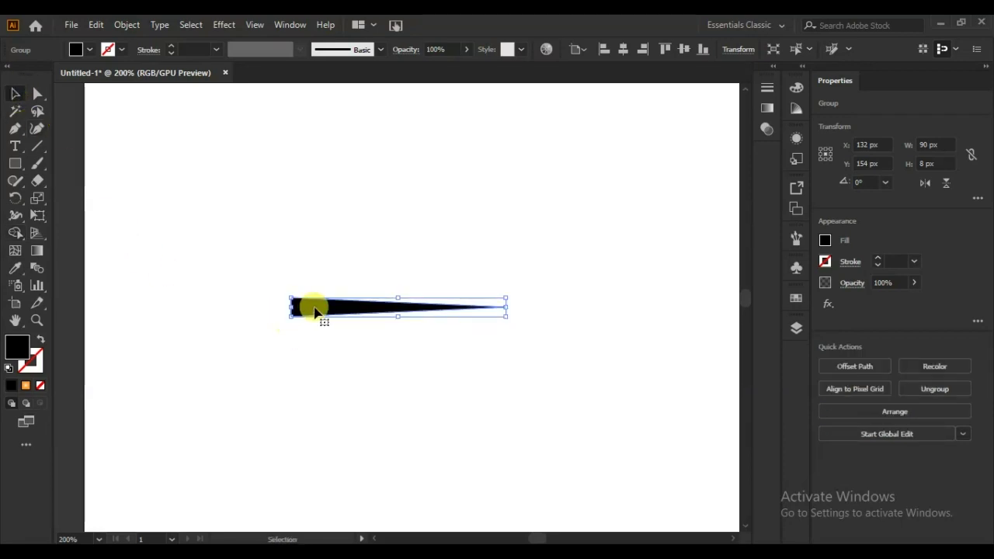
pyautogui.moveTo(311, 315); pyautogui.dragTo(310, 324)
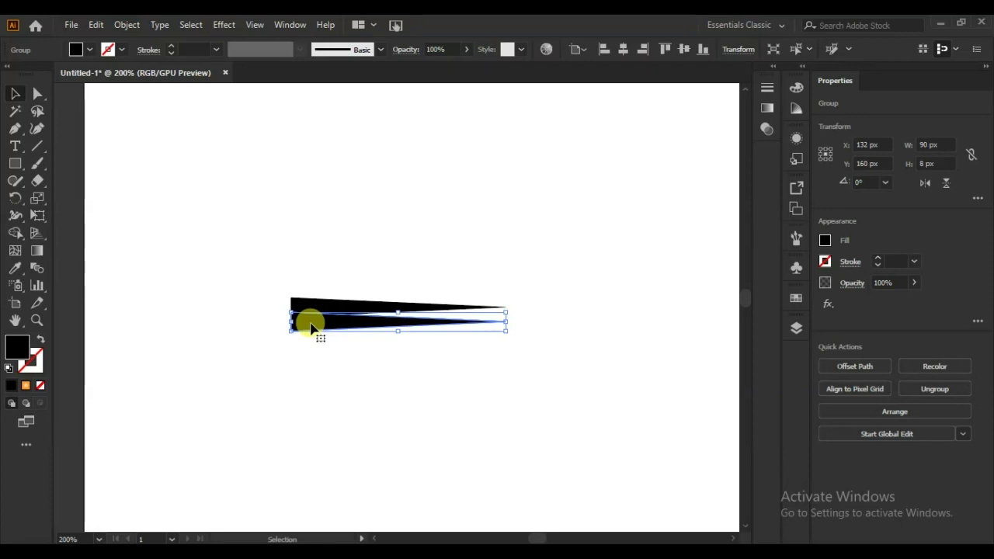
# - Repeat the spike copy with Ctrl+D to build a tall, evenly spaced stack
pyautogui.hotkey('ctrl', 'd')
pyautogui.hotkey('ctrl', 'd')
pyautogui.hotkey('ctrl', 'd')
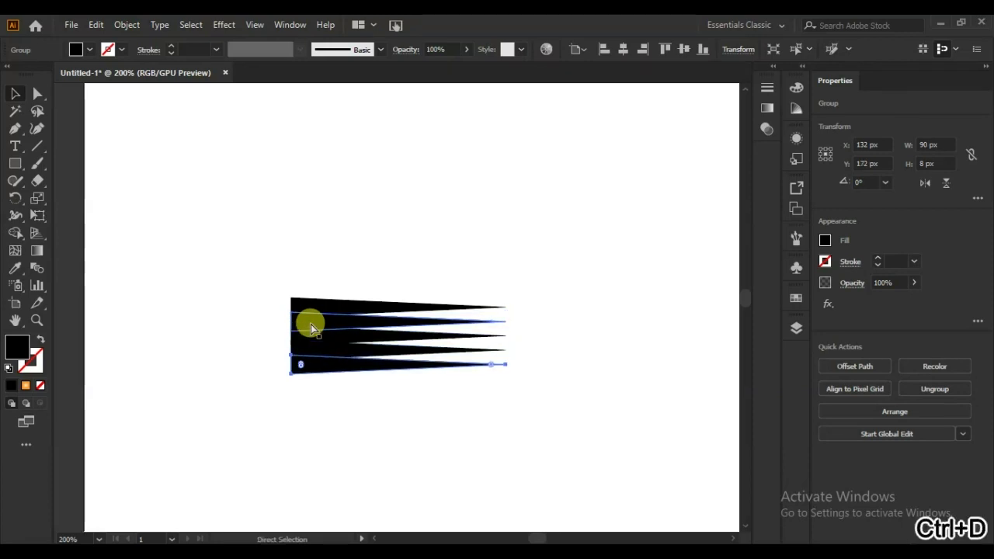
pyautogui.hotkey('ctrl', 'd')
pyautogui.hotkey('ctrl', 'd')
pyautogui.hotkey('ctrl', 'd')
pyautogui.hotkey('ctrl', 'd')
pyautogui.hotkey('ctrl', 'd')
pyautogui.hotkey('ctrl', 'd')
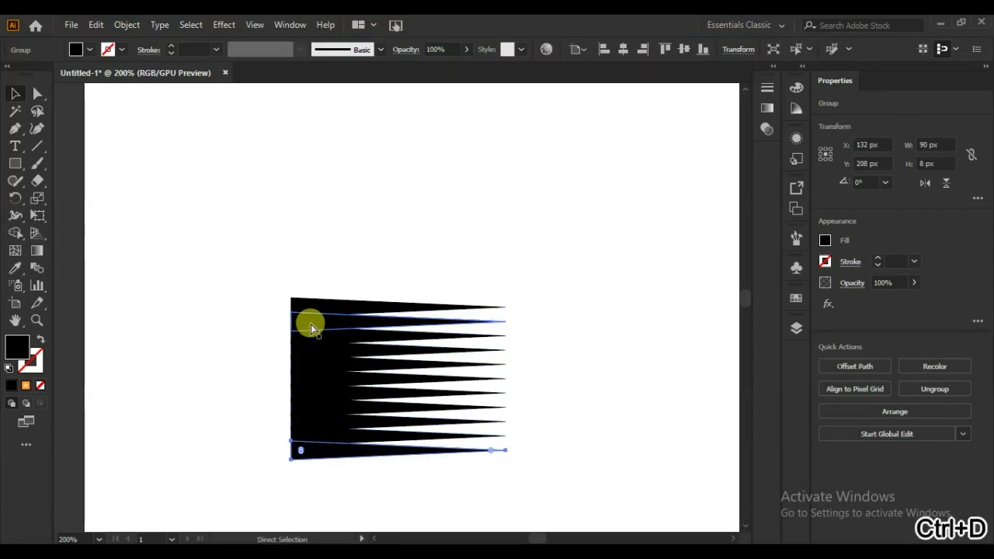
pyautogui.hotkey('ctrl', 'd')
pyautogui.hotkey('ctrl', 'd')
pyautogui.hotkey('ctrl', 'd')
pyautogui.hscroll(3, 435, 291)
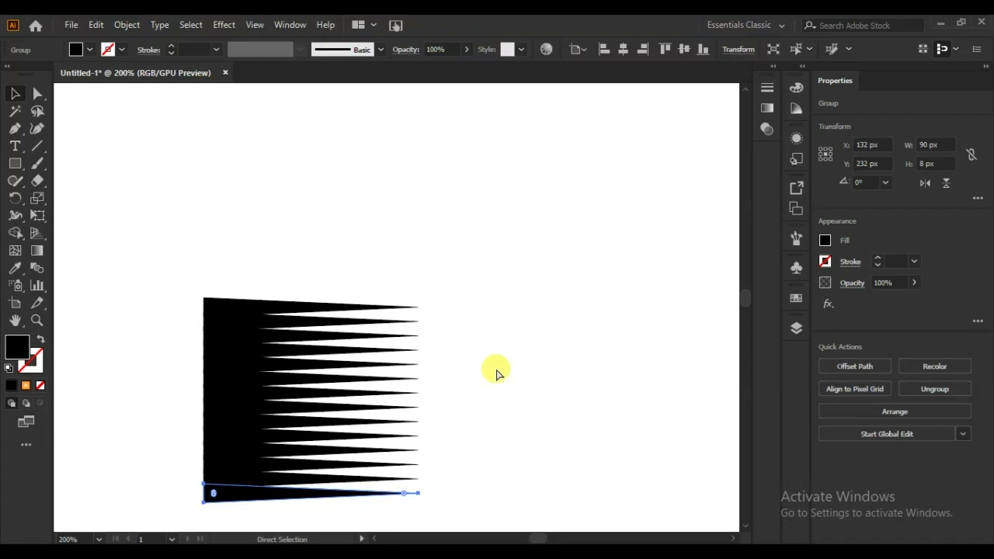
pyautogui.hotkey('ctrl', 'd')
pyautogui.hotkey('ctrl', 'd')
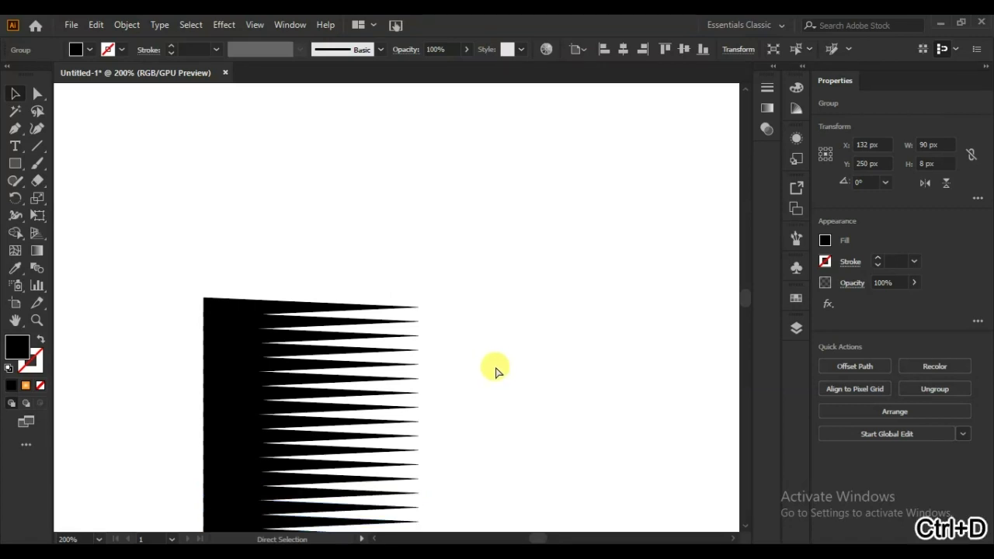
# - Select the whole spike stack and unite it into one 90 × 110 px comb shape
pyautogui.moveTo(467, 265); pyautogui.dragTo(195, 528)
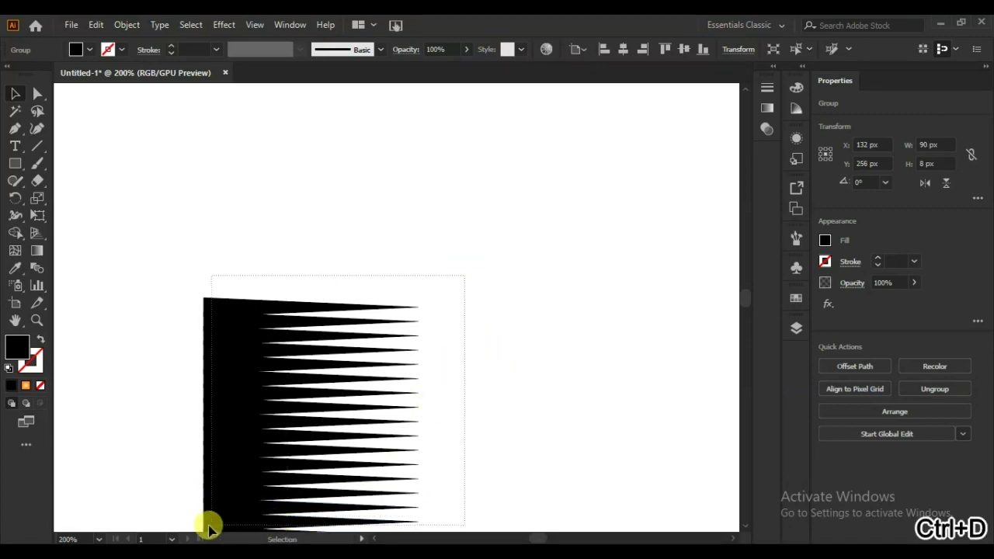
pyautogui.scroll(-3, 500, 316)
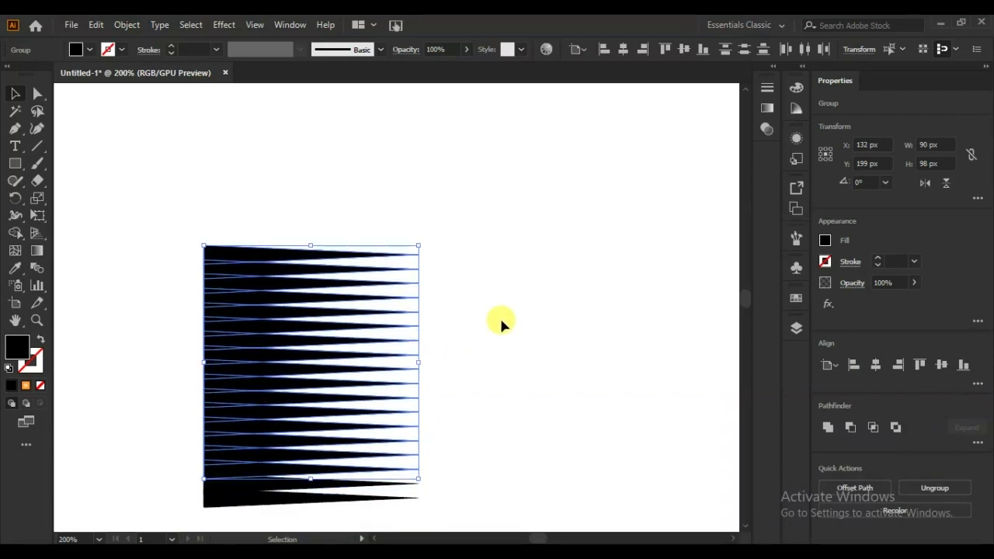
pyautogui.moveTo(436, 192); pyautogui.dragTo(188, 365)
pyautogui.scroll(-5, 311, 311)
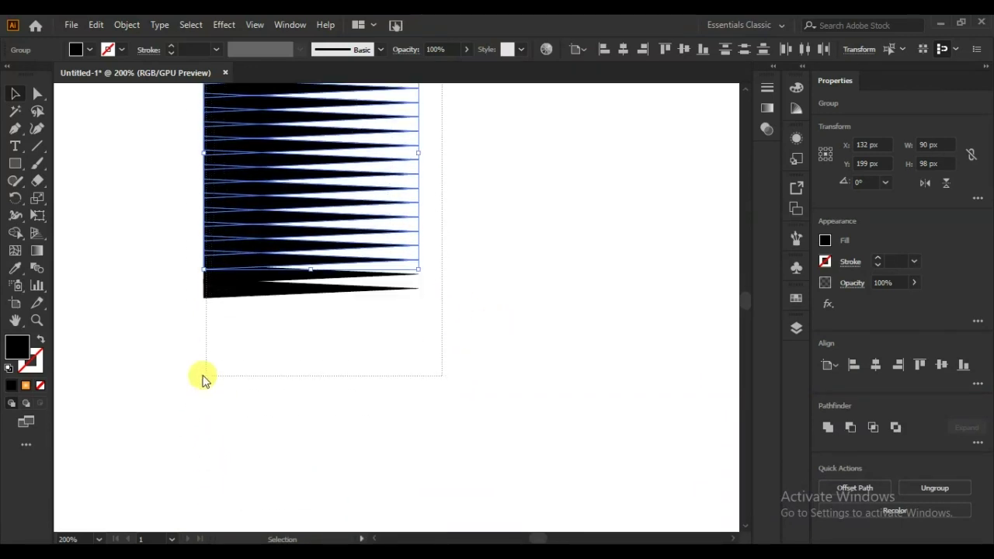
pyautogui.click(825, 428)
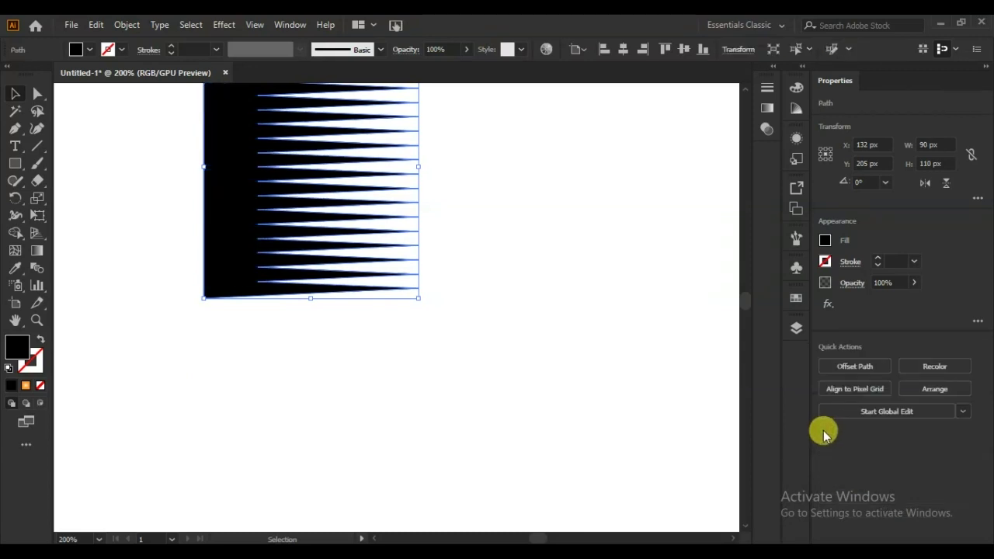
pyautogui.click(533, 362)
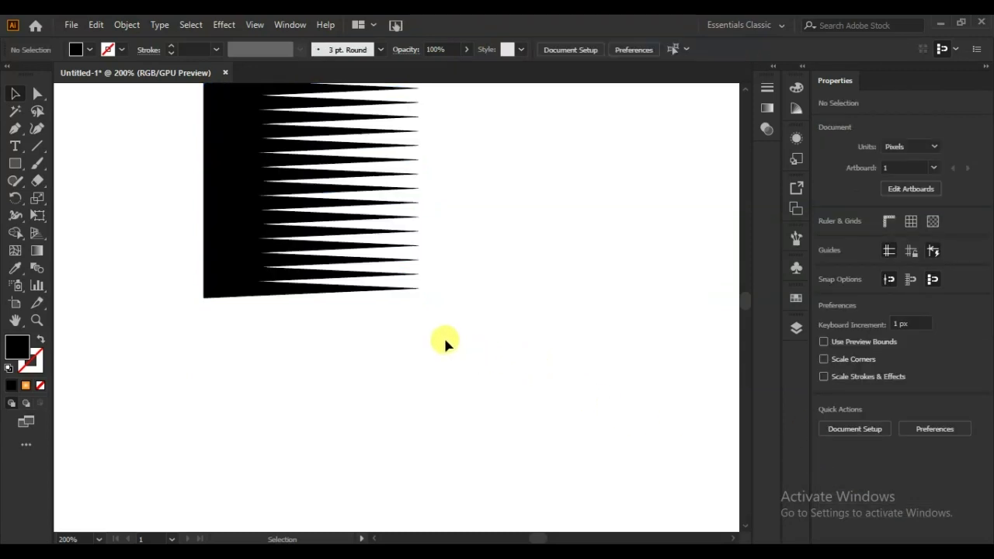
# - Fill the fringed comb strip with light grey
pyautogui.press('a')
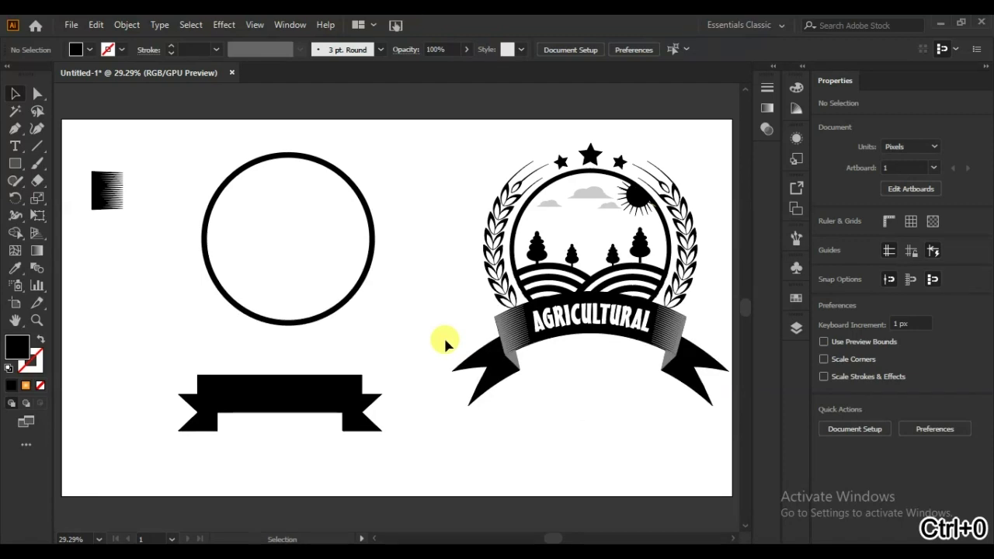
pyautogui.click(77, 49)
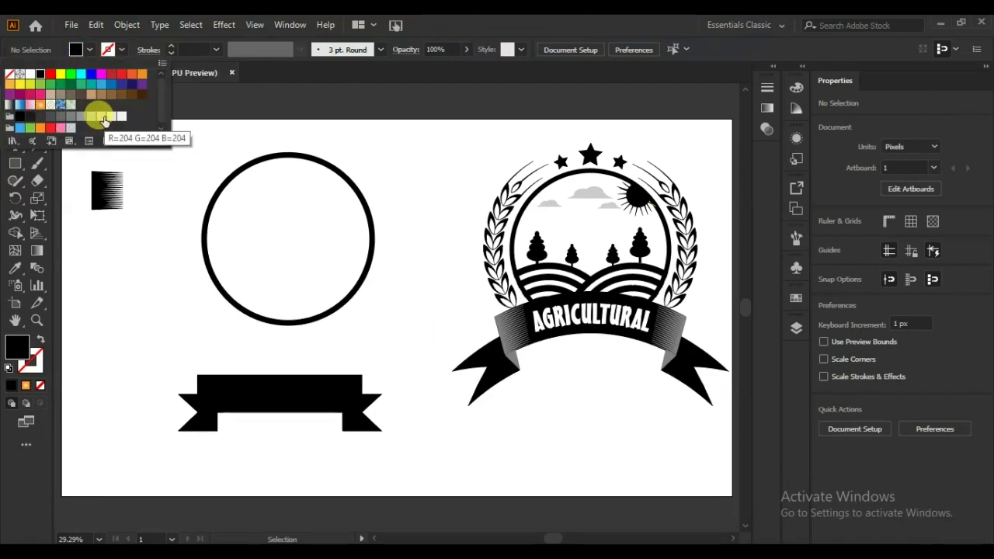
pyautogui.click(104, 118)
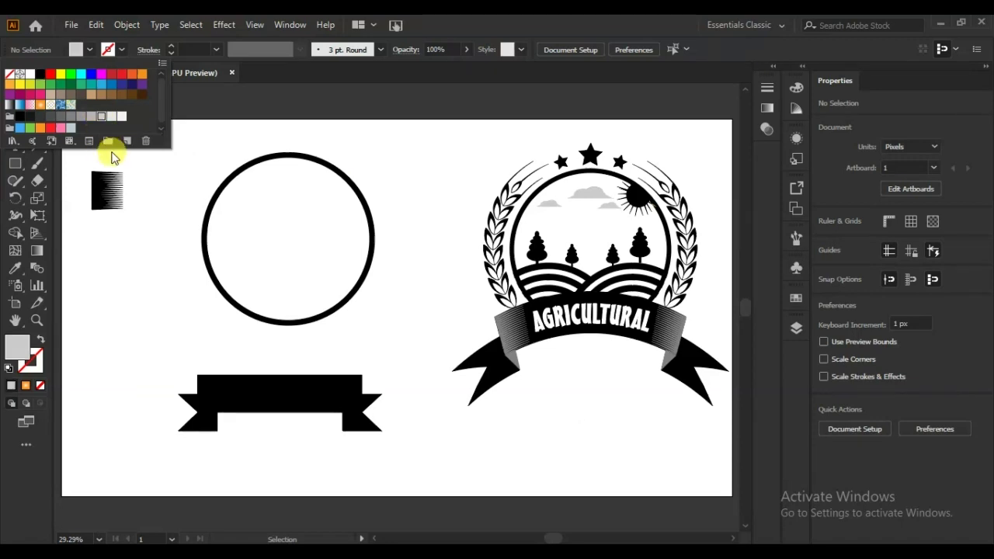
pyautogui.click(107, 189)
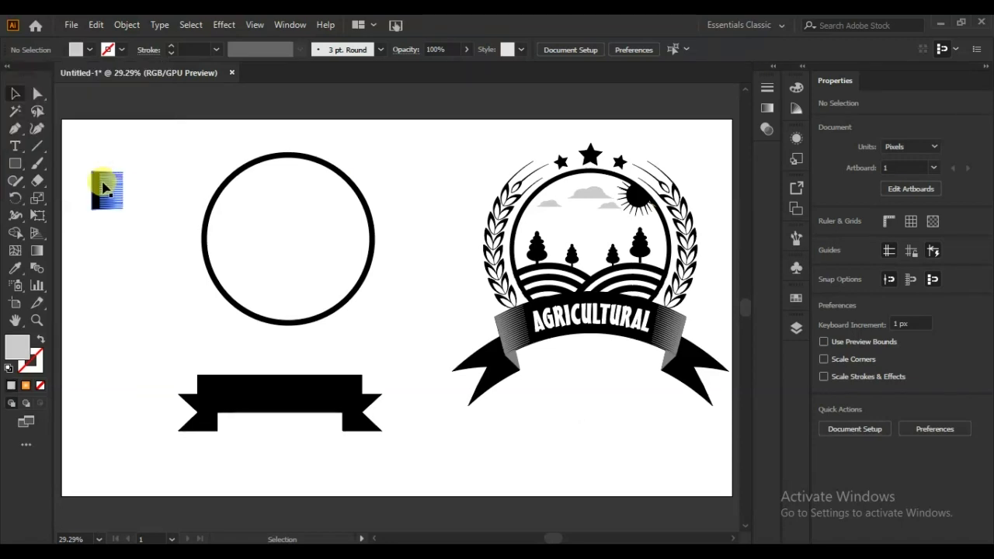
pyautogui.click(107, 190)
pyautogui.click(90, 49)
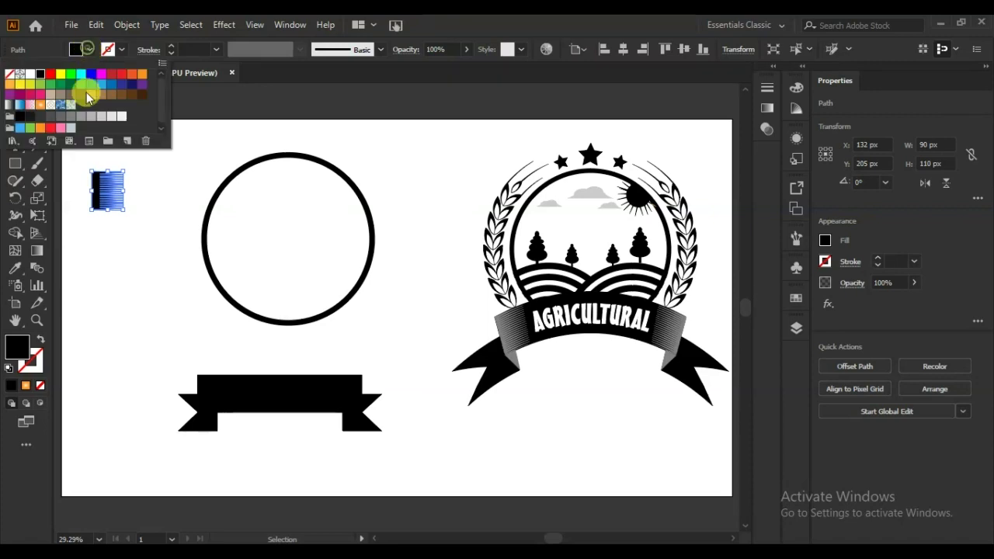
pyautogui.click(100, 118)
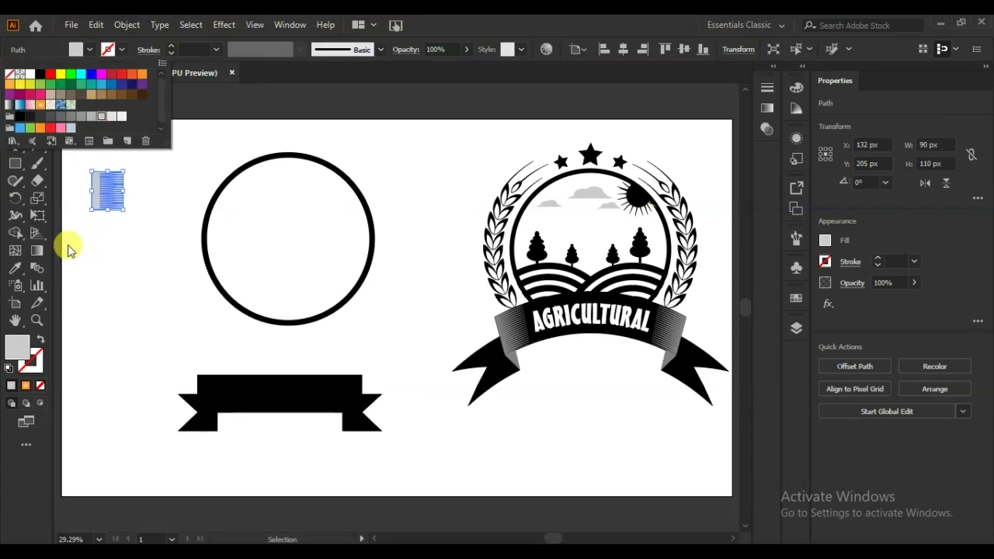
pyautogui.click(81, 225)
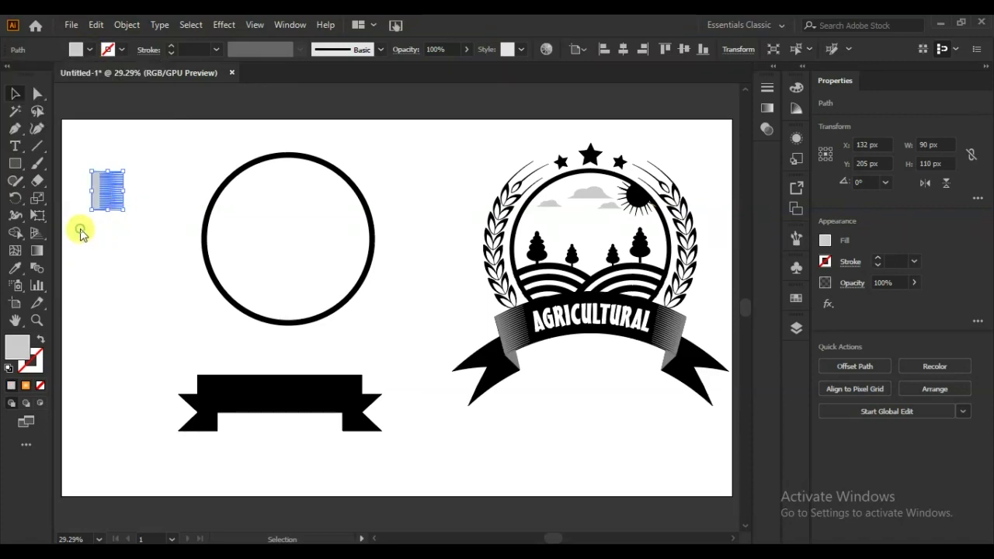
# - Place the grey strip over the banner's left end and zoom in there
pyautogui.moveTo(98, 200)
pyautogui.mouseDown()
pyautogui.moveTo(206, 389)
pyautogui.moveTo(201, 401)
pyautogui.mouseUp()
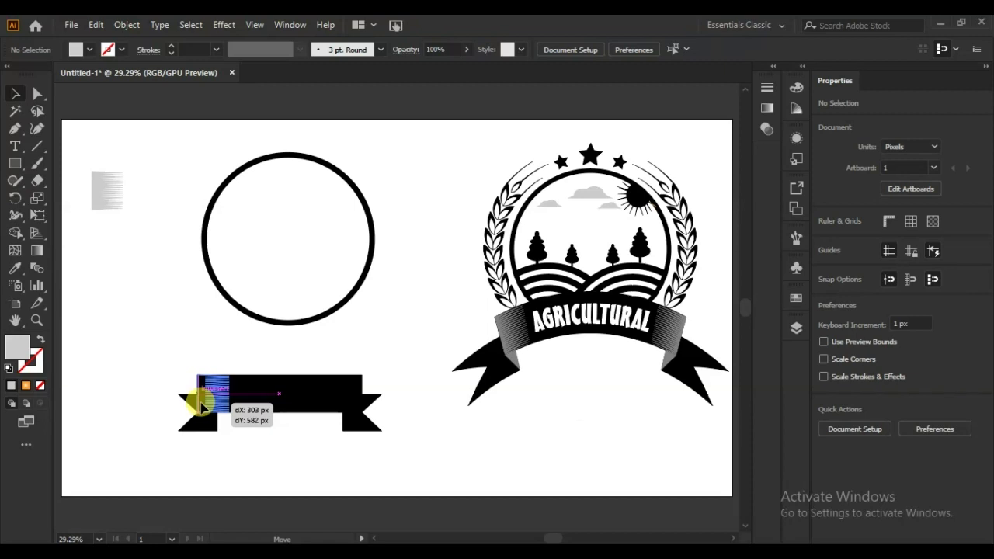
pyautogui.moveTo(203, 398); pyautogui.dragTo(203, 398)
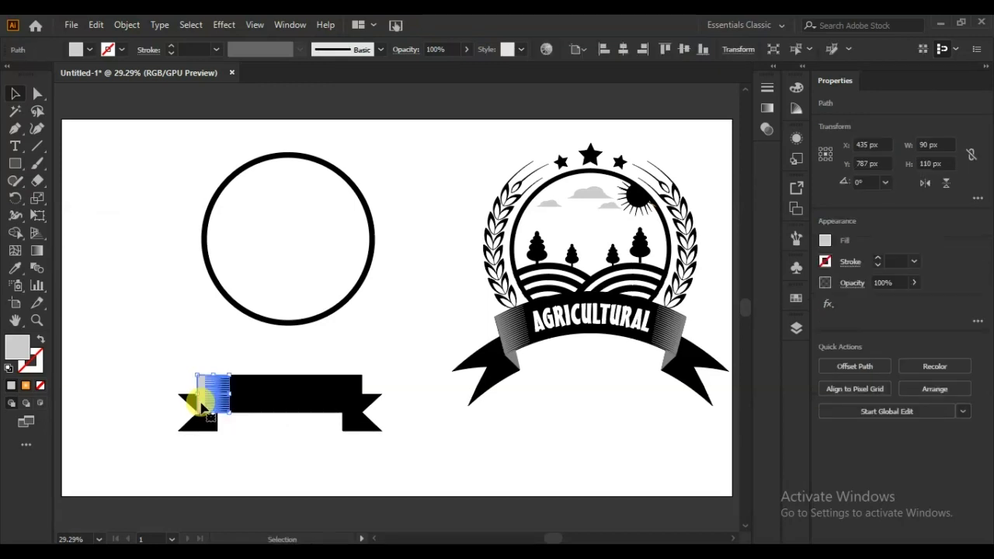
pyautogui.click(94, 330)
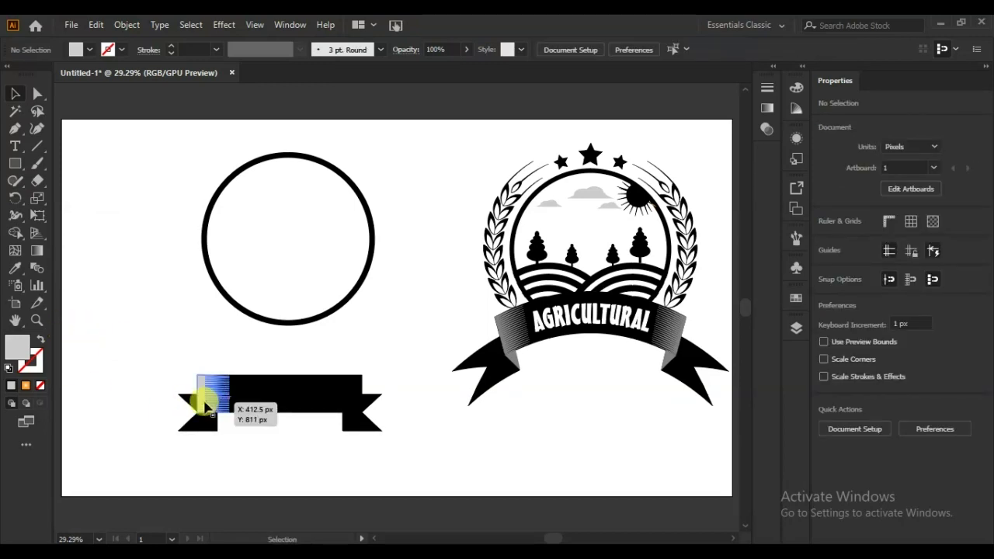
pyautogui.hotkey('ctrl', '+')
pyautogui.hotkey('ctrl', '+')
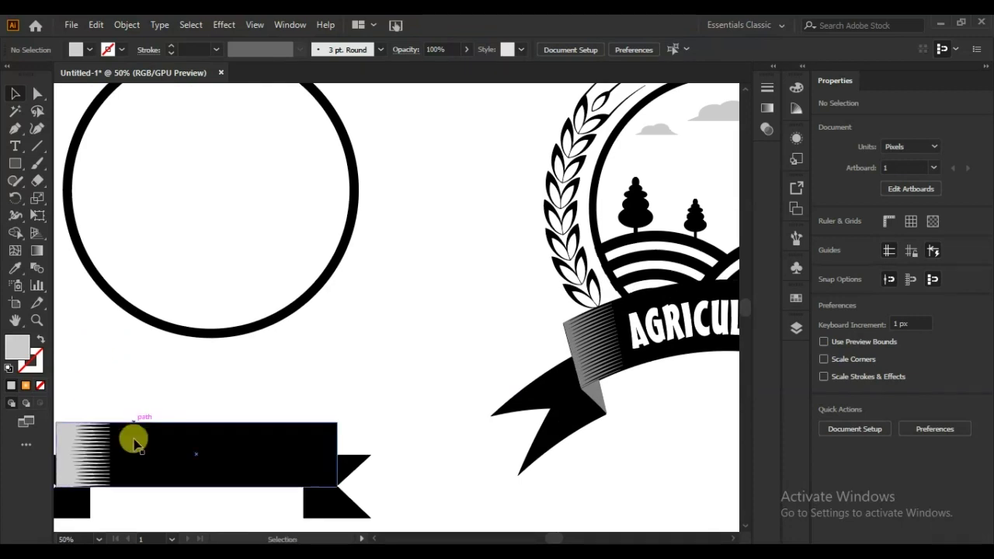
# - Make a vertically reflected copy of the grey strip and place it on the banner's right end
pyautogui.click(66, 450)
pyautogui.rightClick(67, 450)
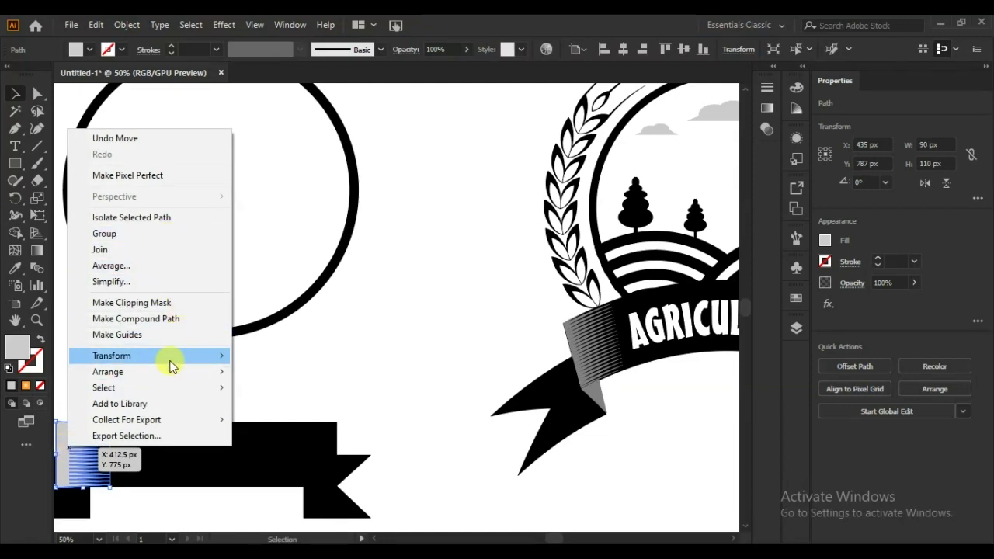
pyautogui.moveTo(111, 356)
pyautogui.click(269, 409)
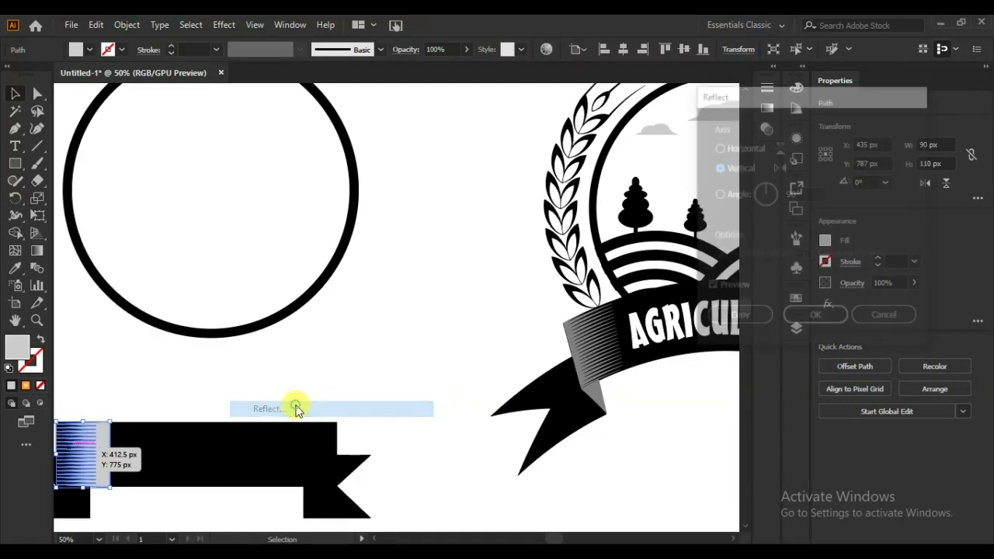
pyautogui.click(748, 311)
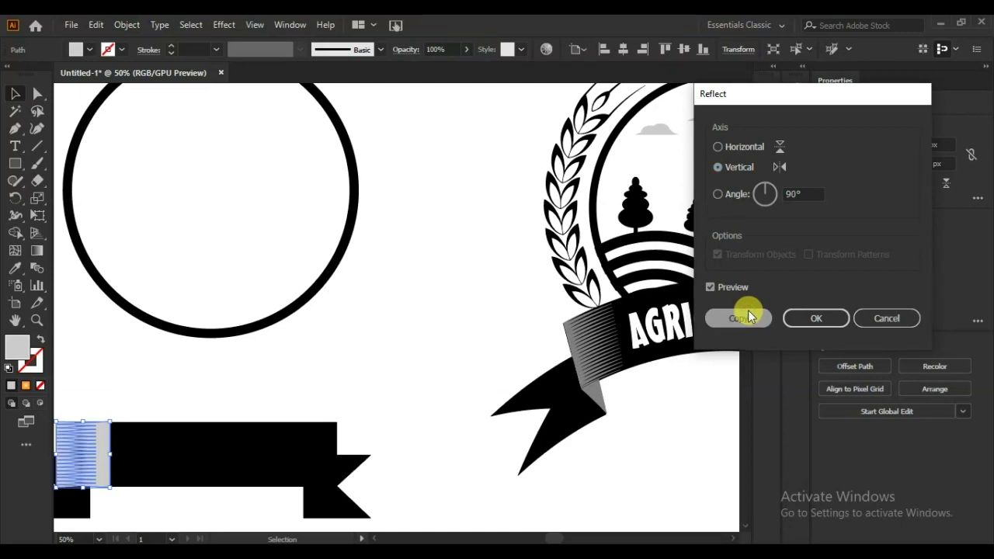
pyautogui.moveTo(104, 450); pyautogui.dragTo(333, 453)
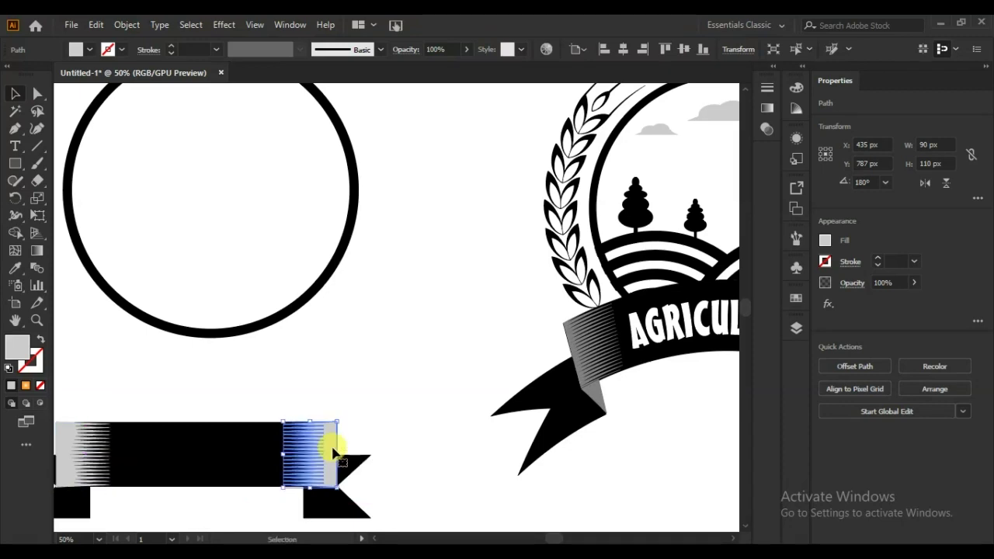
pyautogui.click(404, 371)
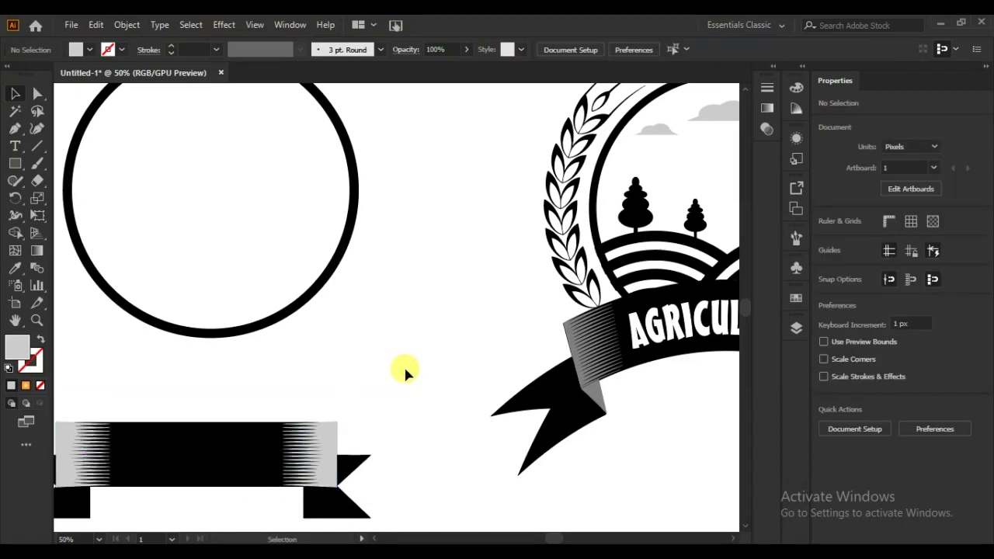
pyautogui.hotkey('ctrl', '0')
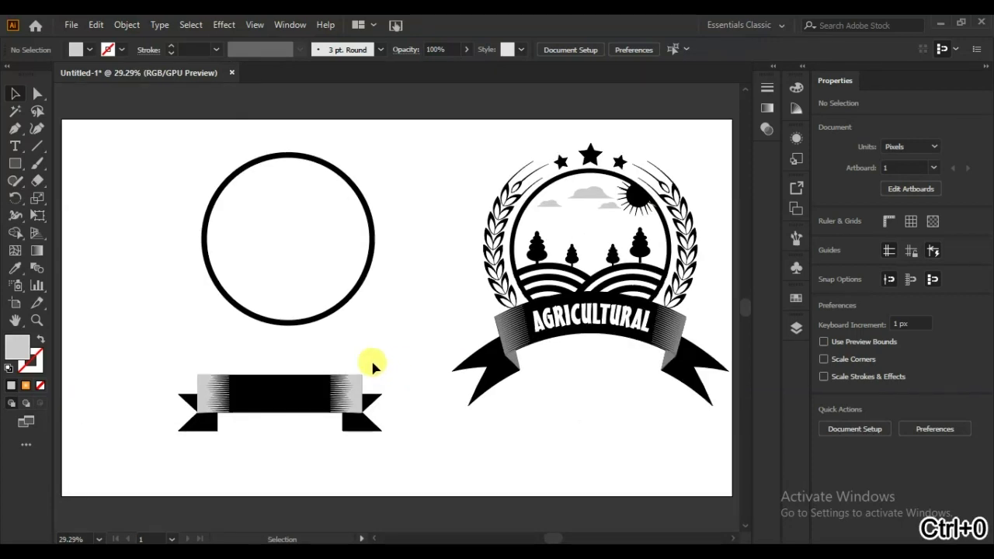
pyautogui.scroll(3, 370, 358)
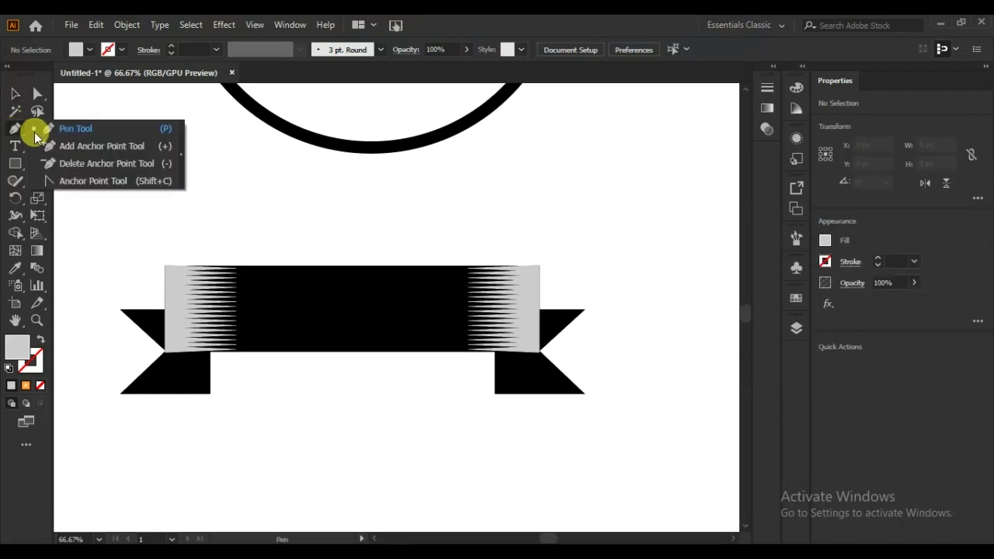
# - Draw a closed three-point grey triangle in the left fold between bar and tail
pyautogui.moveTo(13, 130); pyautogui.dragTo(49, 126)
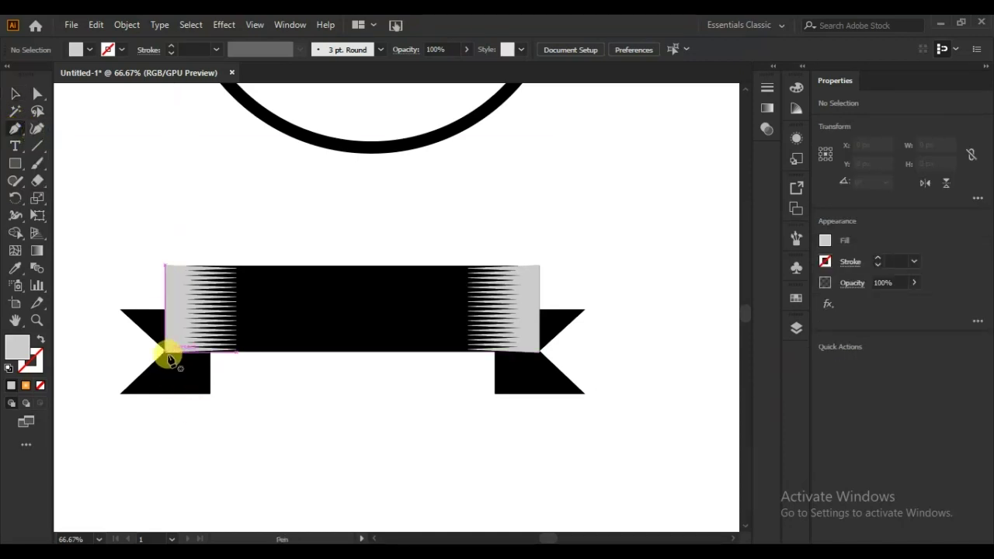
pyautogui.click(165, 354)
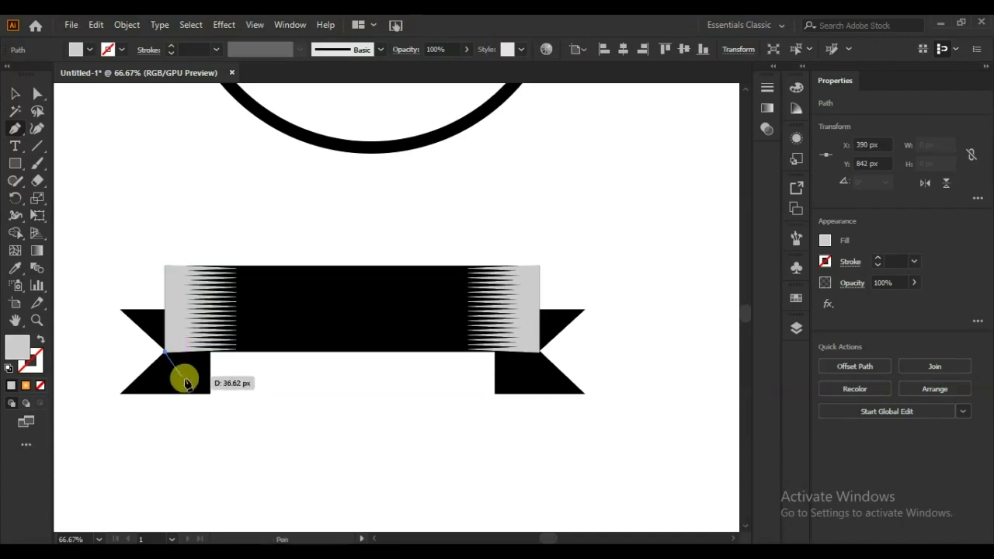
pyautogui.click(210, 395)
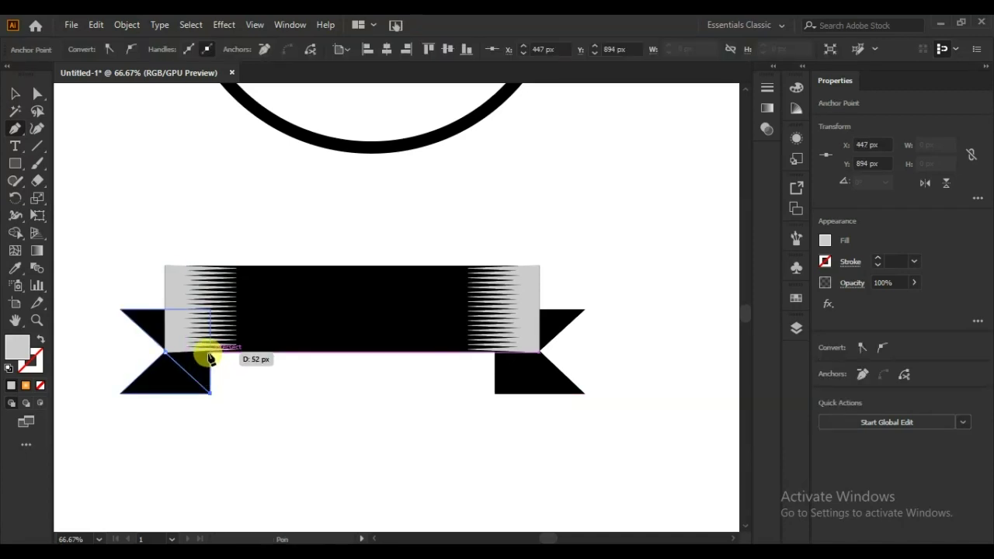
pyautogui.click(209, 354)
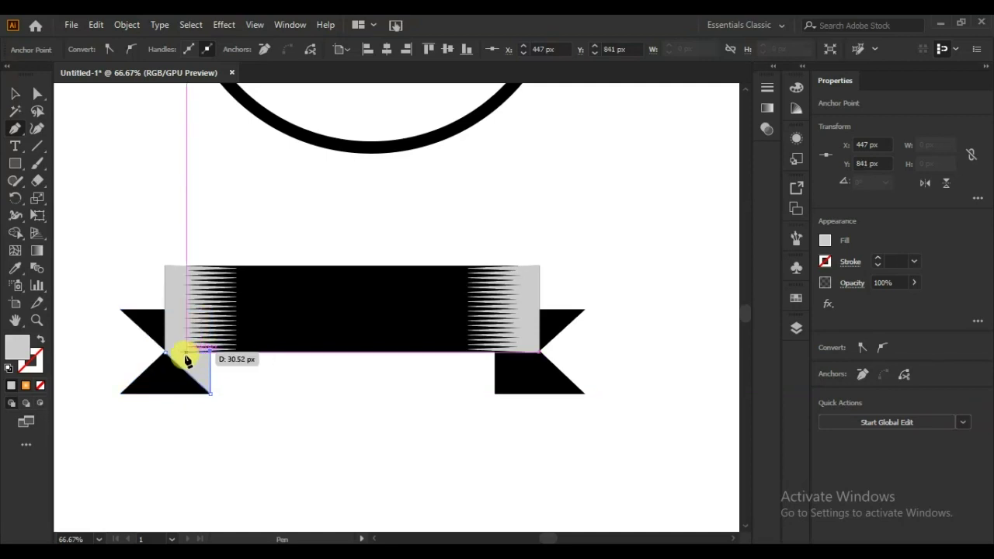
pyautogui.click(164, 351)
pyautogui.click(14, 94)
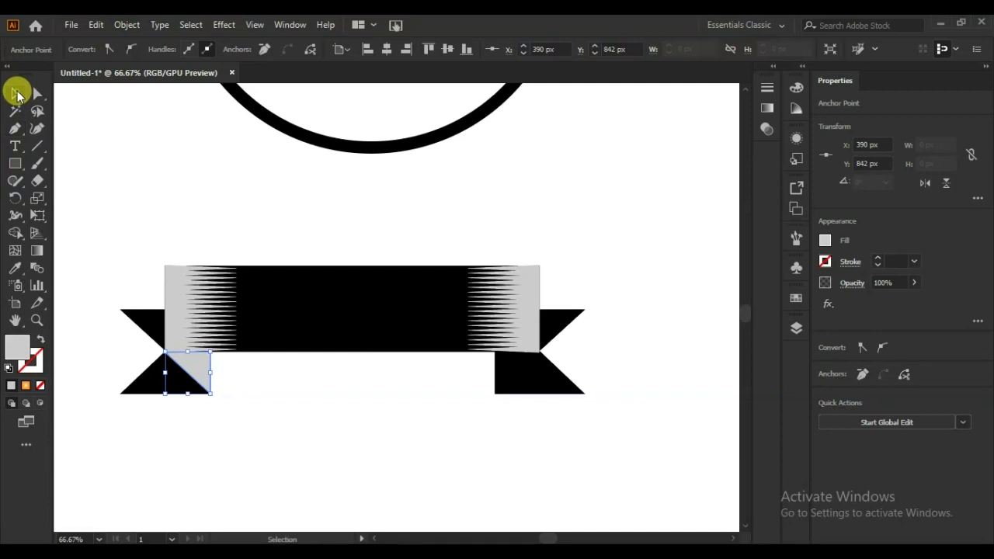
pyautogui.rightClick(194, 372)
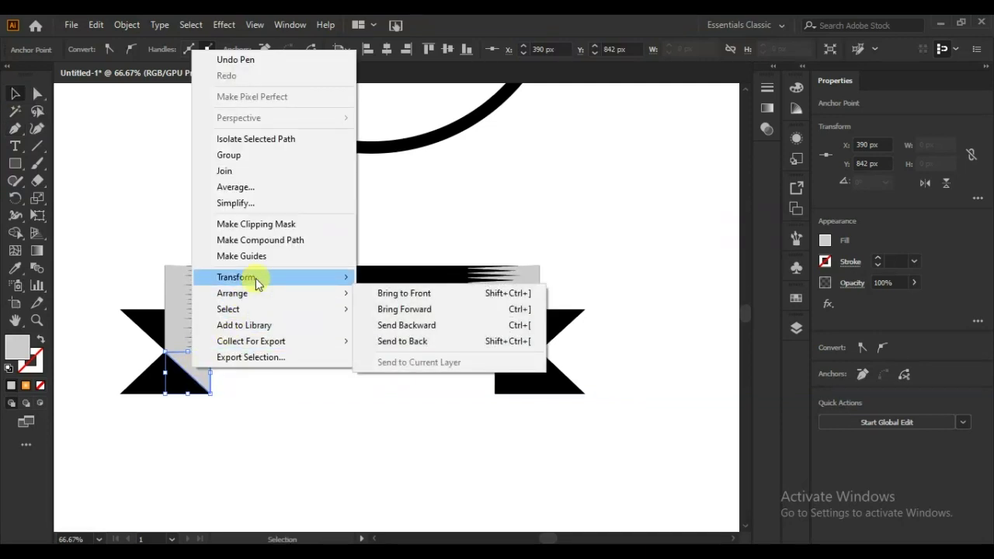
pyautogui.moveTo(271, 277)
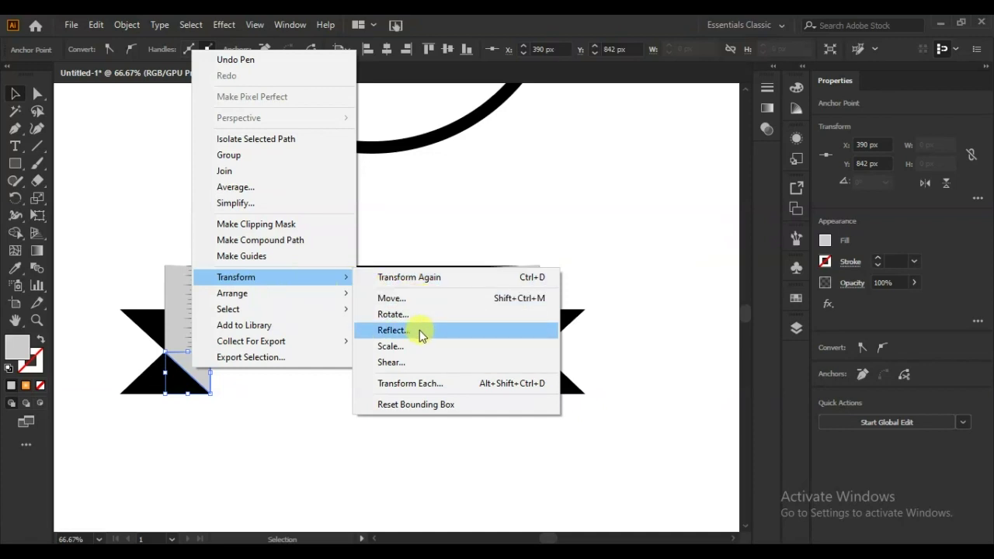
# - Make a reflected copy of the grey triangle and move it toward the right
pyautogui.click(415, 330)
pyautogui.click(738, 320)
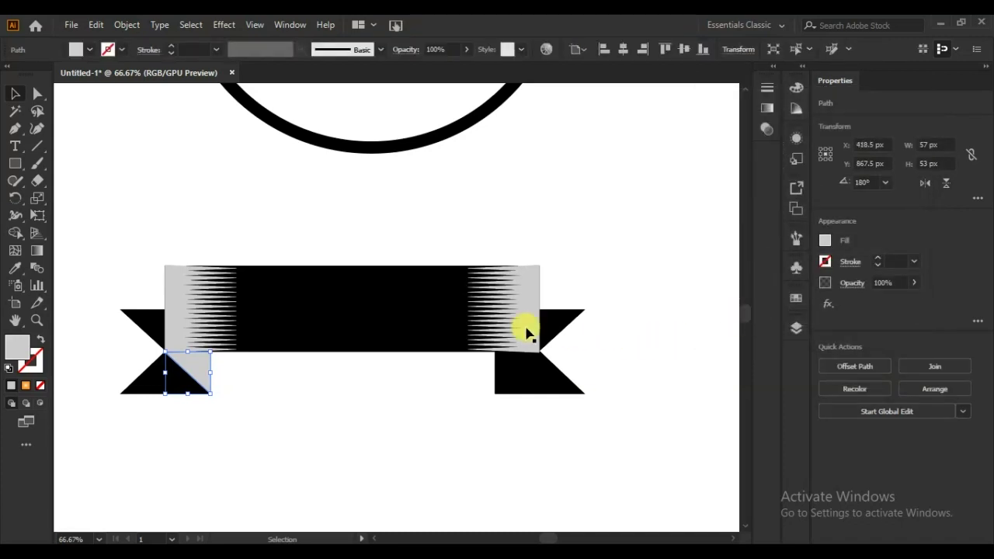
pyautogui.moveTo(190, 378); pyautogui.dragTo(303, 388)
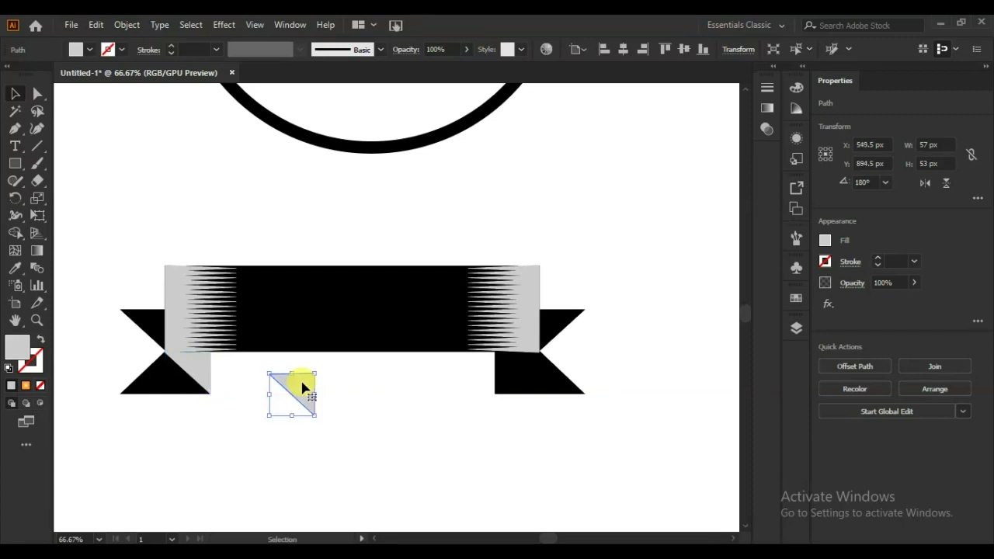
pyautogui.moveTo(303, 389); pyautogui.dragTo(412, 380)
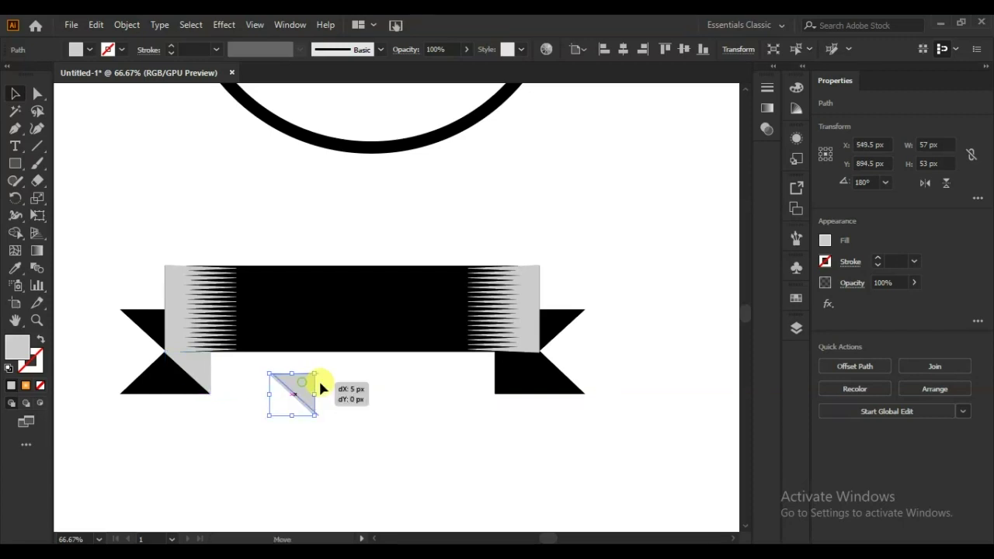
# - Reflect the triangle copy again and set it into the right tail's fold
pyautogui.rightClick(413, 380)
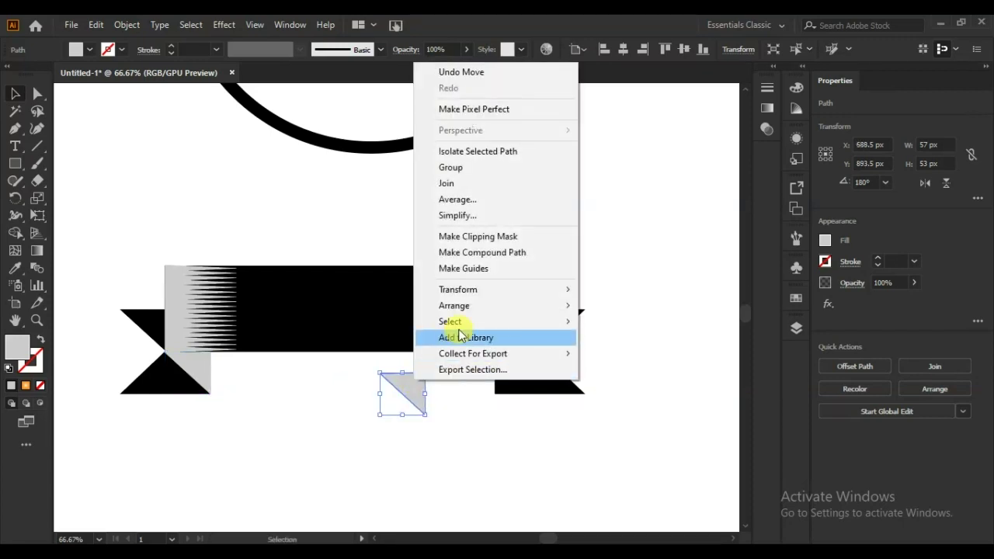
pyautogui.moveTo(458, 289)
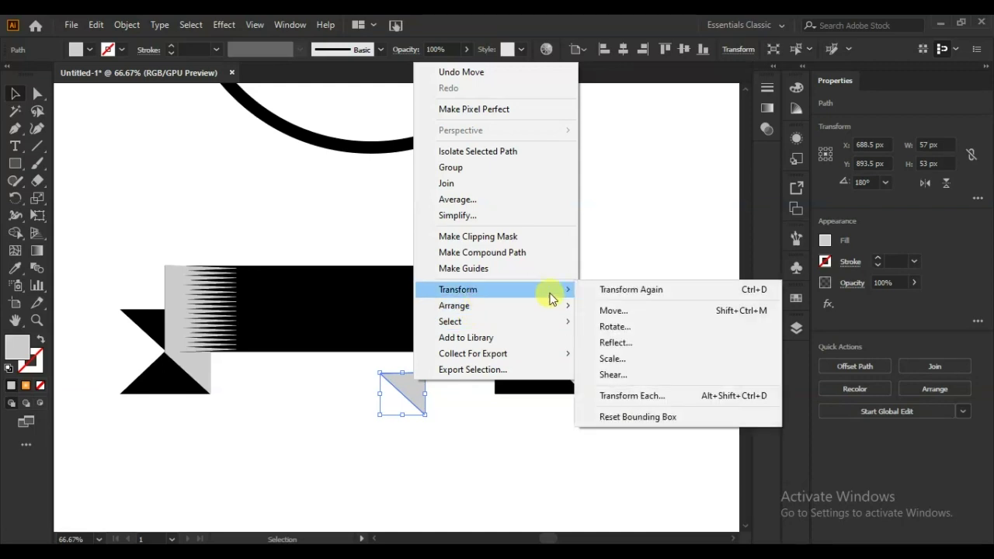
pyautogui.click(637, 341)
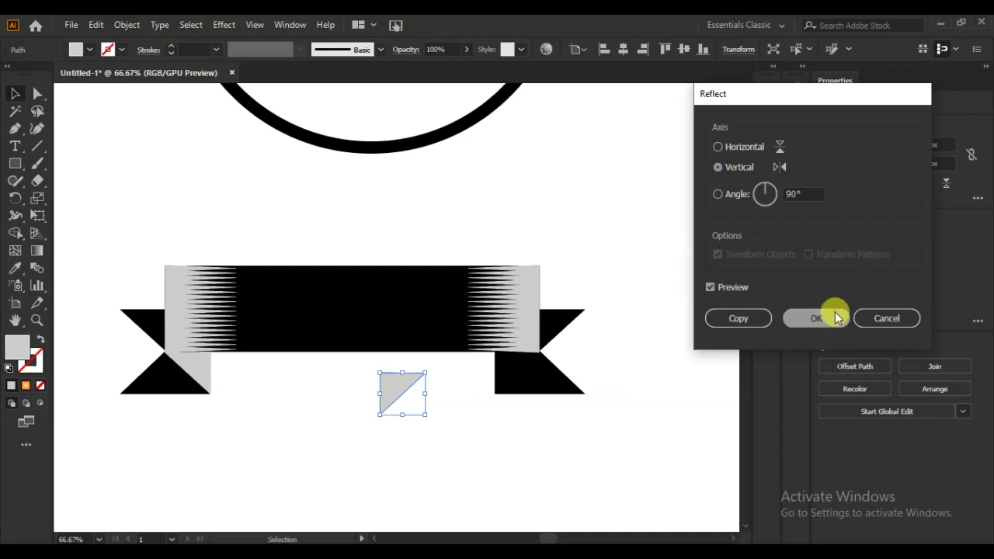
pyautogui.click(828, 319)
pyautogui.moveTo(388, 388); pyautogui.dragTo(505, 365)
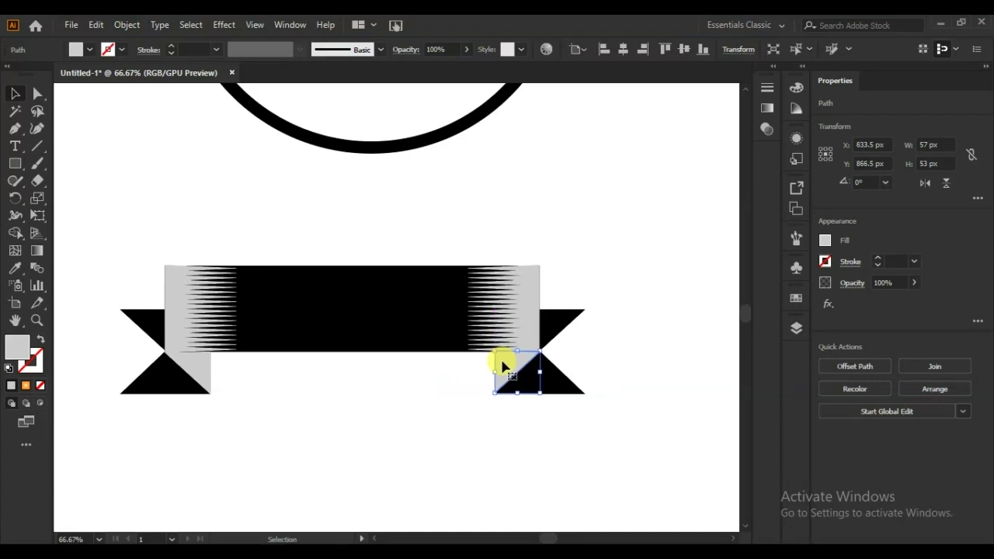
pyautogui.click(599, 362)
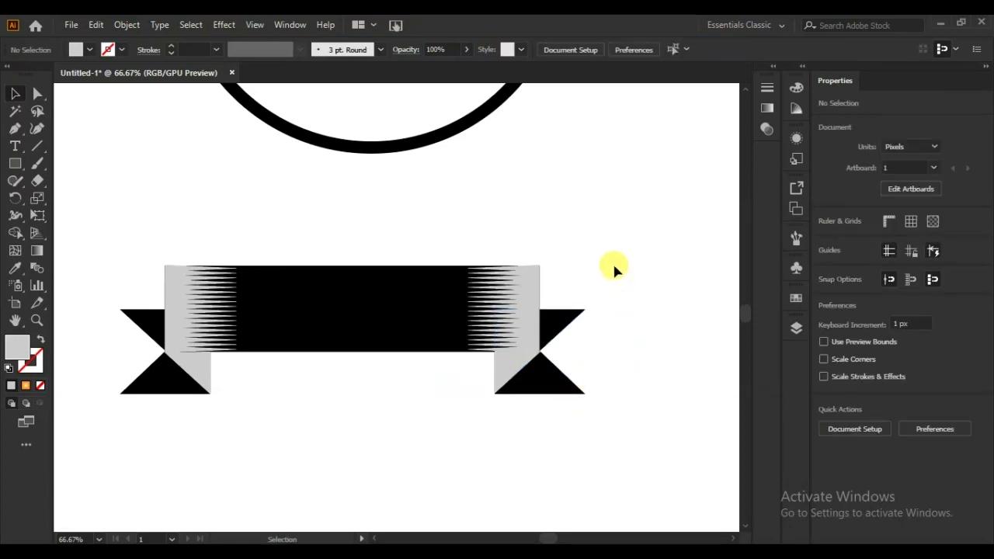
# - Group the ribbon bar, tails, grey fringes and fold triangles into one object
pyautogui.moveTo(612, 234); pyautogui.dragTo(588, 435)
pyautogui.moveTo(132, 481); pyautogui.dragTo(112, 466)
pyautogui.rightClick(371, 311)
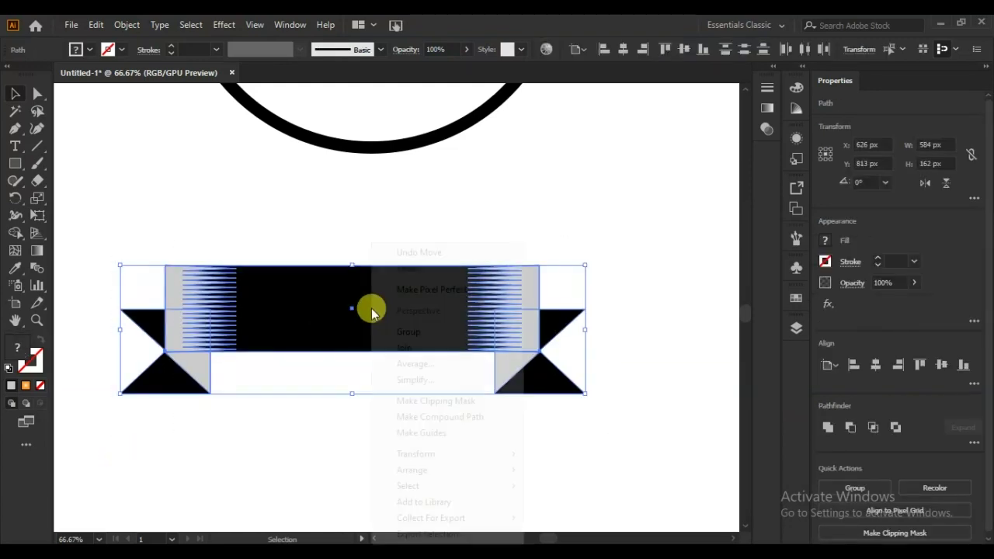
pyautogui.click(408, 334)
pyautogui.click(633, 291)
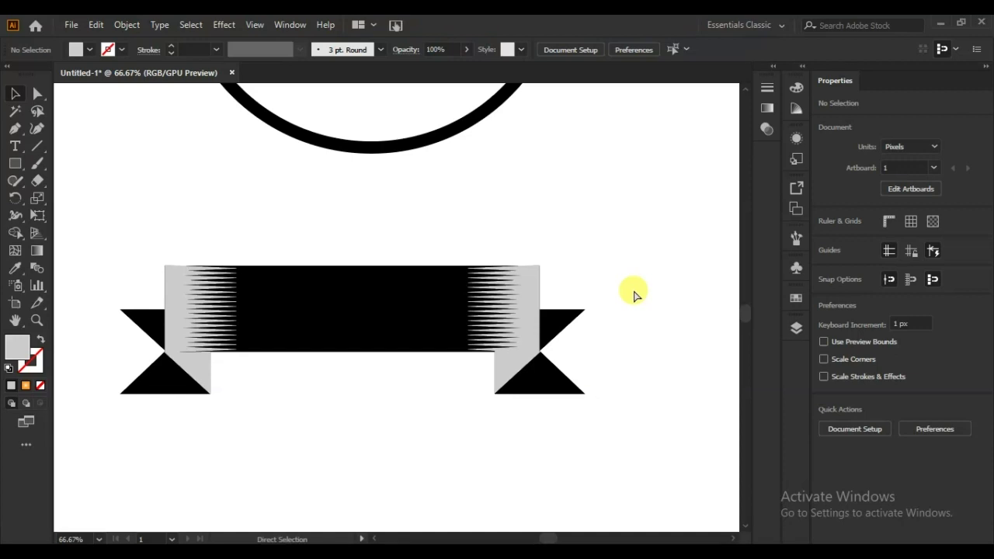
# - Apply an Arc envelope warp with 53% horizontal bend to the ribbon group
pyautogui.hotkey('ctrl', '0')
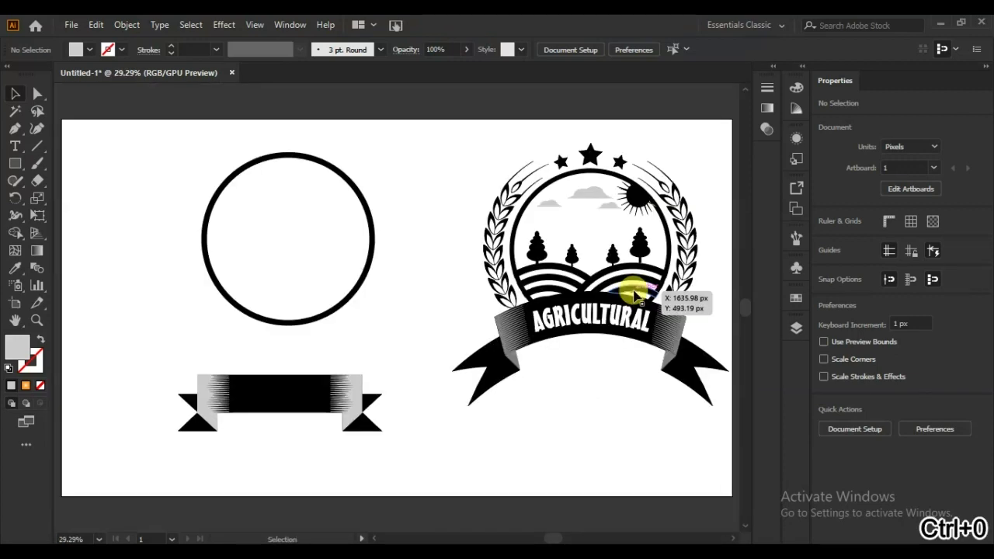
pyautogui.click(276, 396)
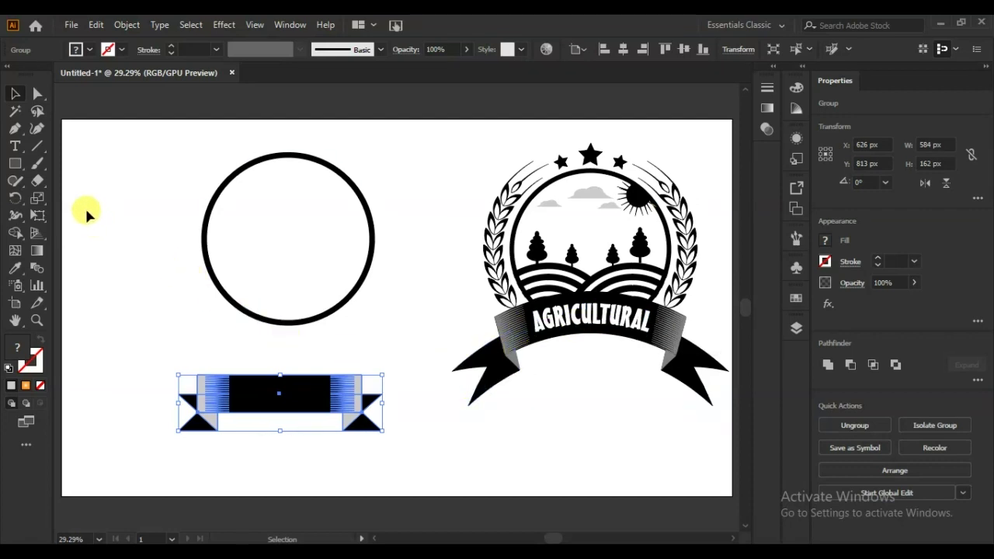
pyautogui.click(127, 25)
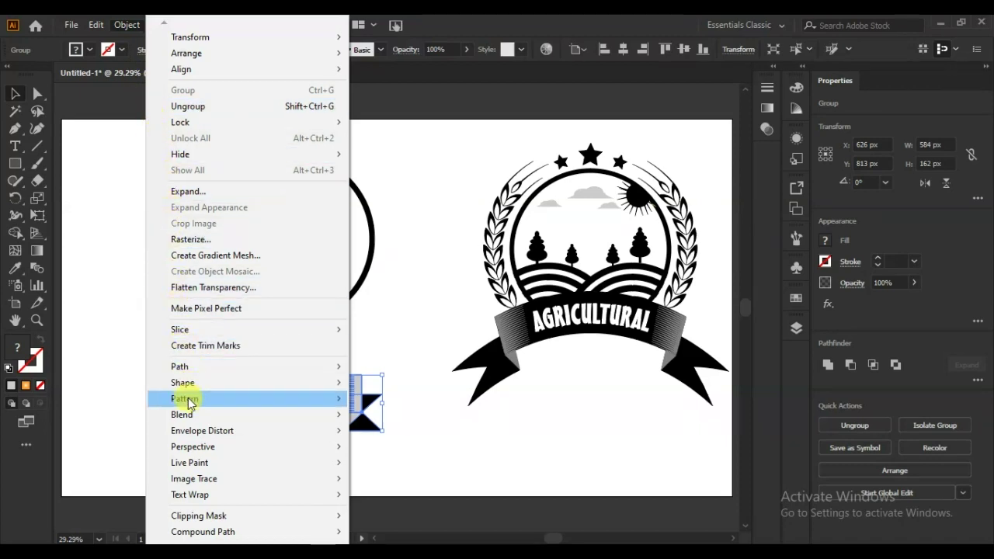
pyautogui.moveTo(202, 430)
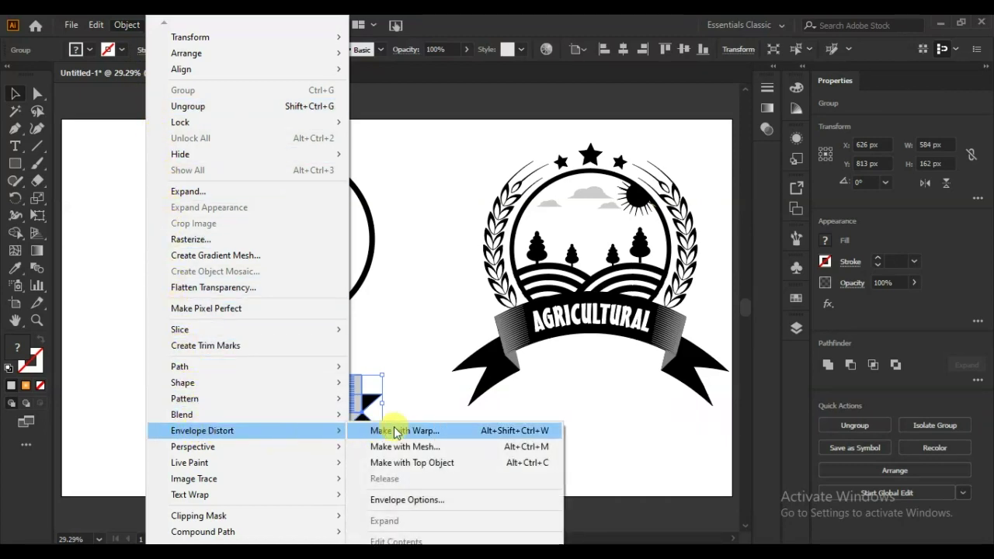
pyautogui.click(397, 432)
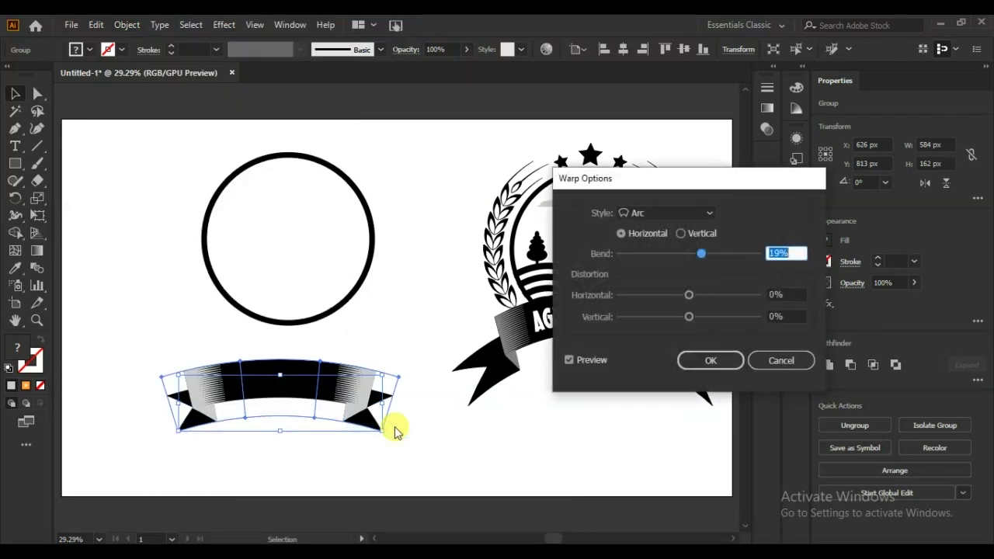
pyautogui.click(794, 253)
pyautogui.press('Up')
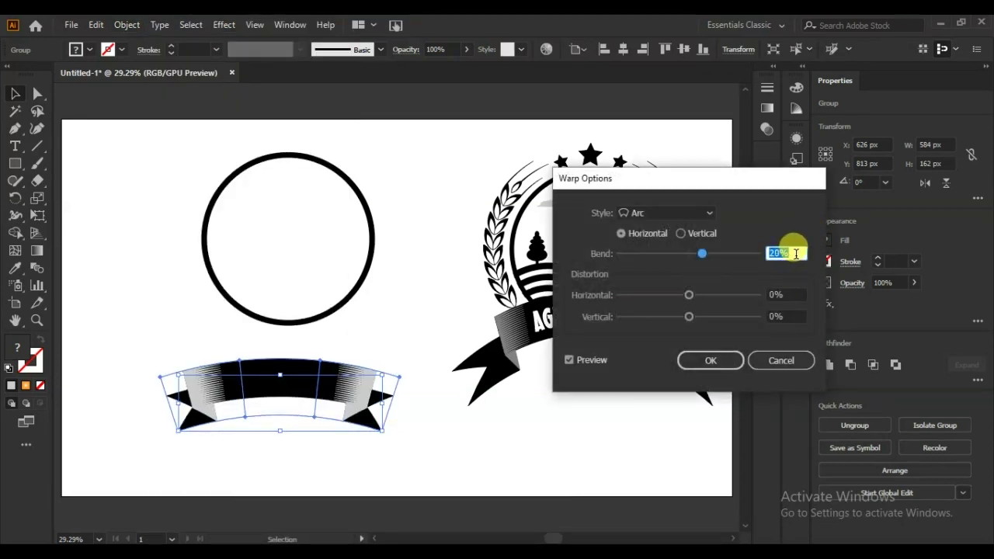
pyautogui.press('Up')
pyautogui.press('Up')
pyautogui.press('Up')
pyautogui.press('Up')
pyautogui.press('Up')
pyautogui.press('Up')
pyautogui.press('Up')
pyautogui.press('Up')
pyautogui.press('Up')
pyautogui.press('Up')
pyautogui.press('Up')
pyautogui.press('Up')
pyautogui.press('Up')
pyautogui.press('Up')
pyautogui.press('Up')
pyautogui.press('Up')
pyautogui.press('Up')
pyautogui.press('Up')
pyautogui.press('Up')
pyautogui.press('Up')
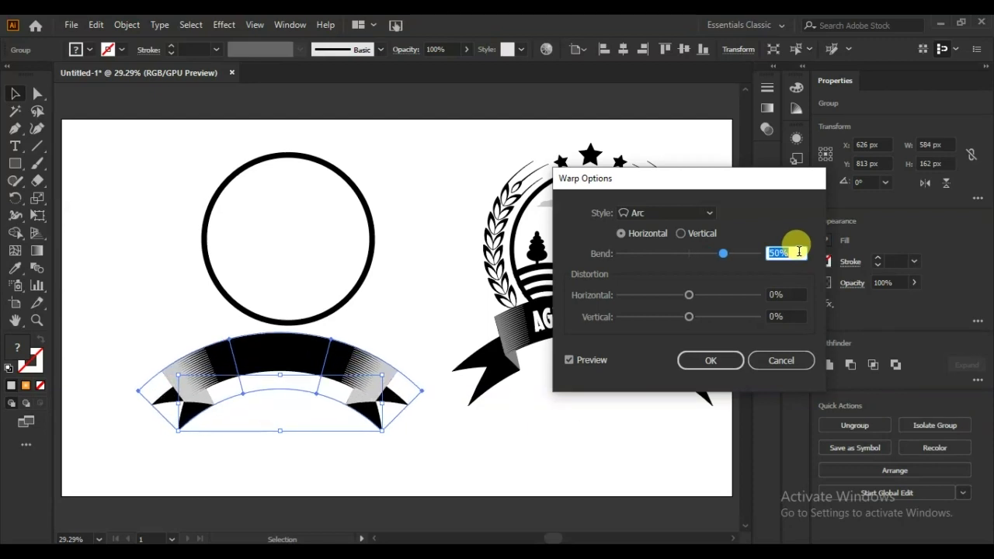
pyautogui.press('Up')
pyautogui.press('Up')
pyautogui.press('Up')
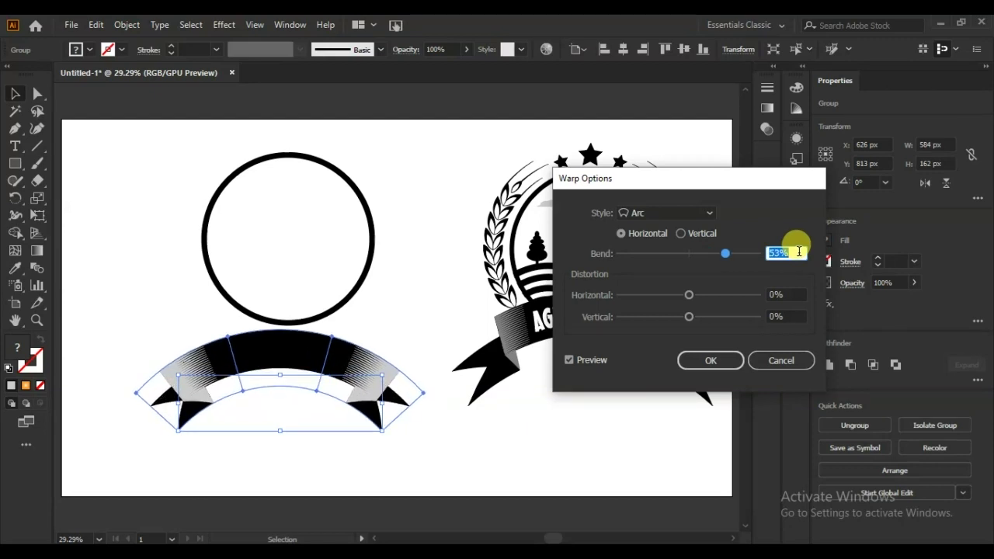
pyautogui.press('Up')
pyautogui.press('Up')
pyautogui.press('Up')
pyautogui.press('Down')
pyautogui.press('Down')
pyautogui.press('Down')
pyautogui.press('Down')
# - Scale the arched ribbon down, stretch it to about 253 px tall, and raise it over the ring's bottom
pyautogui.click(712, 360)
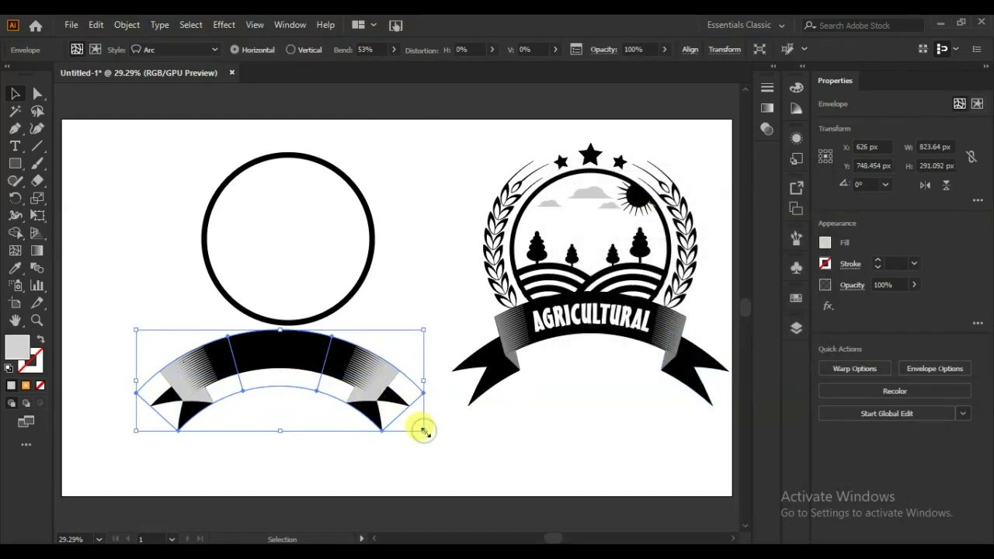
pyautogui.moveTo(423, 430); pyautogui.dragTo(424, 431)
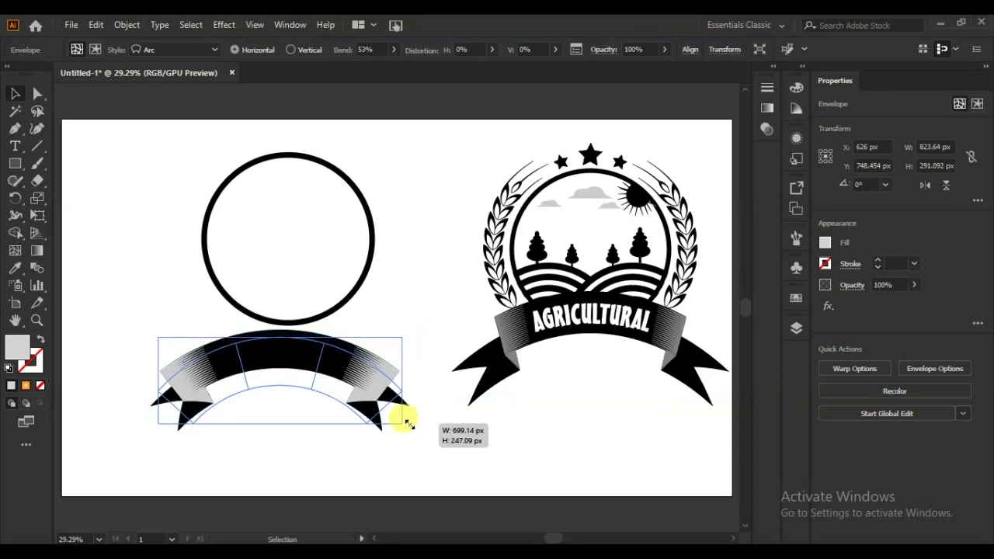
pyautogui.moveTo(422, 429); pyautogui.dragTo(403, 422)
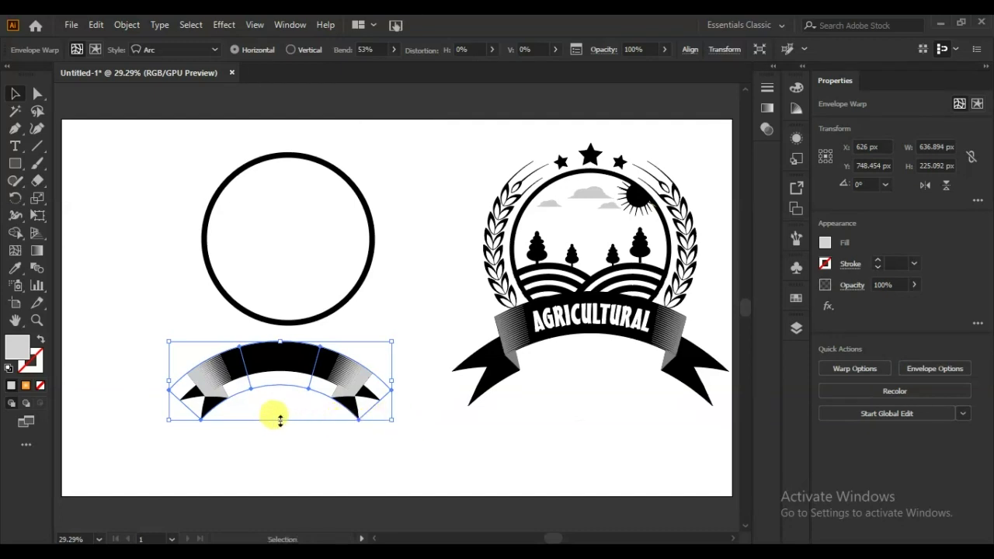
pyautogui.moveTo(283, 418); pyautogui.dragTo(284, 432)
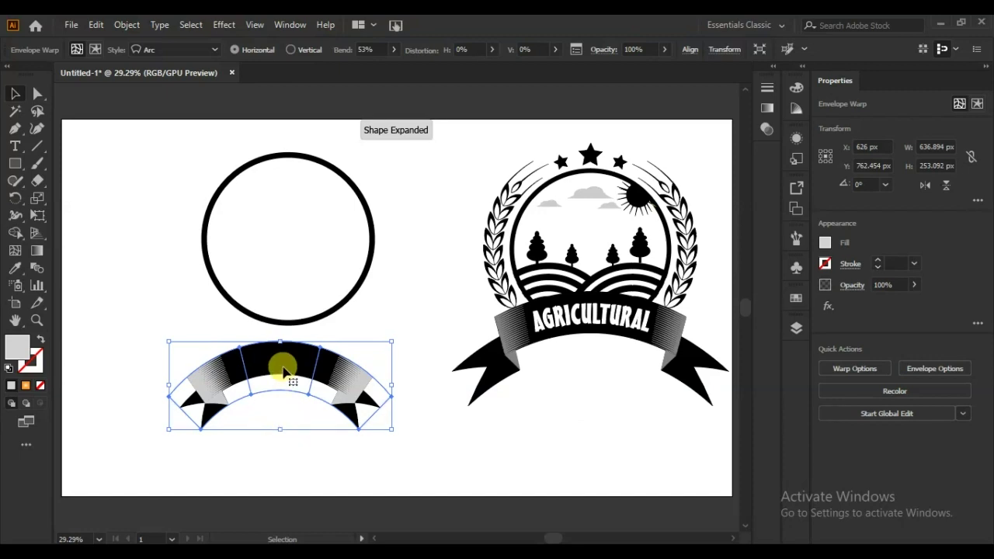
pyautogui.moveTo(283, 368); pyautogui.dragTo(288, 321)
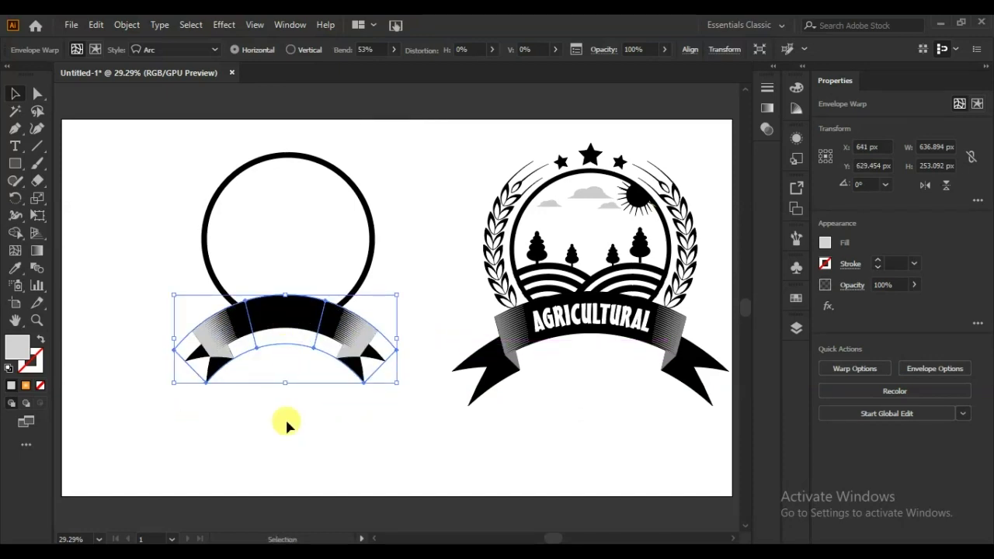
pyautogui.press('Up')
pyautogui.press('Up')
pyautogui.press('Up')
pyautogui.press('Up')
pyautogui.press('Up')
pyautogui.press('Up')
pyautogui.press('Up')
pyautogui.press('Up')
pyautogui.press('Up')
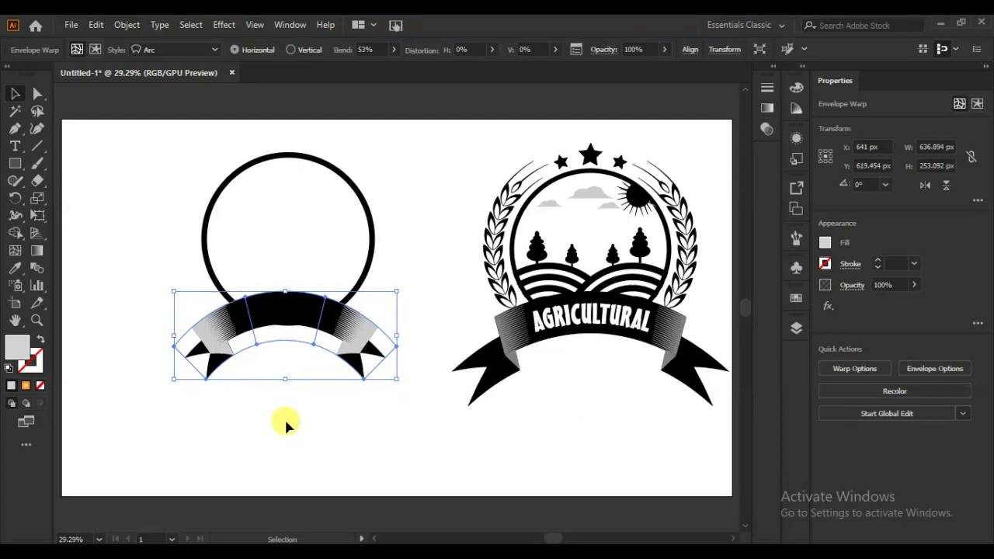
pyautogui.press('Up')
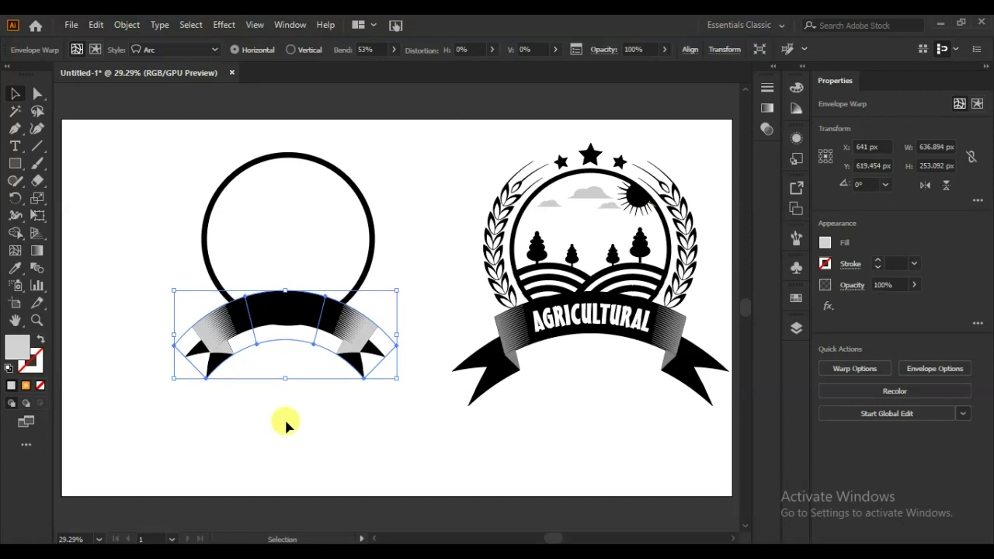
# - Centre the ring and ribbon horizontally, aligning to the selection
pyautogui.moveTo(383, 151); pyautogui.dragTo(189, 432)
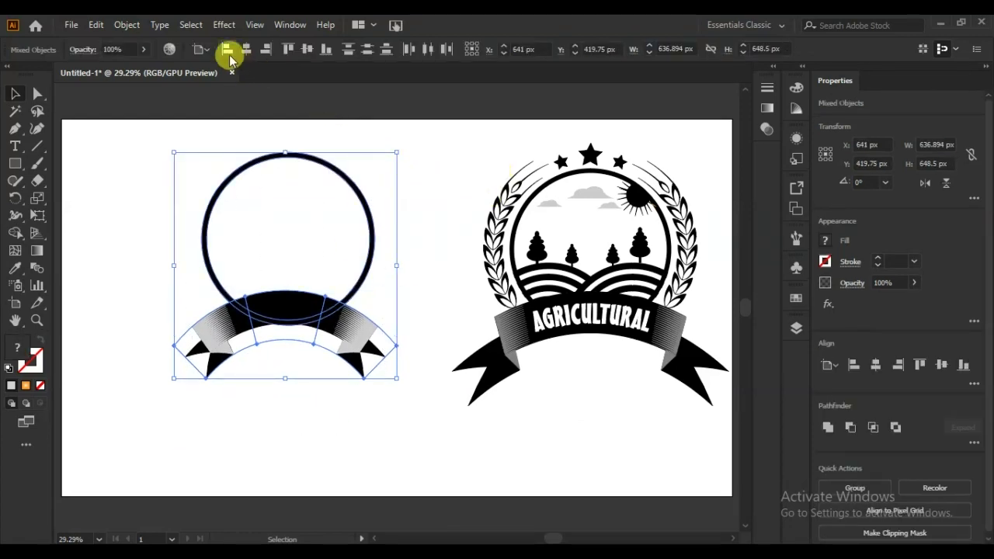
pyautogui.click(205, 51)
pyautogui.click(204, 66)
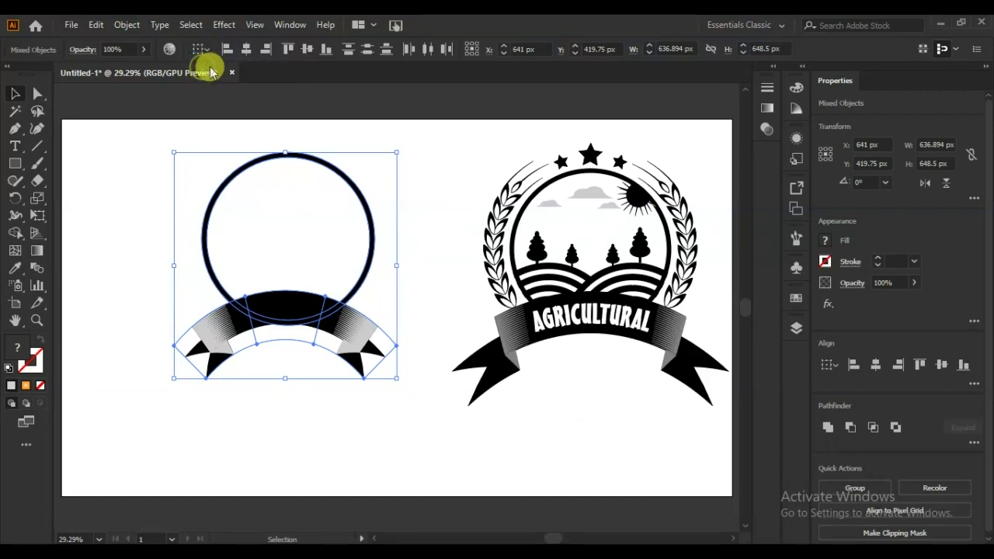
pyautogui.click(247, 49)
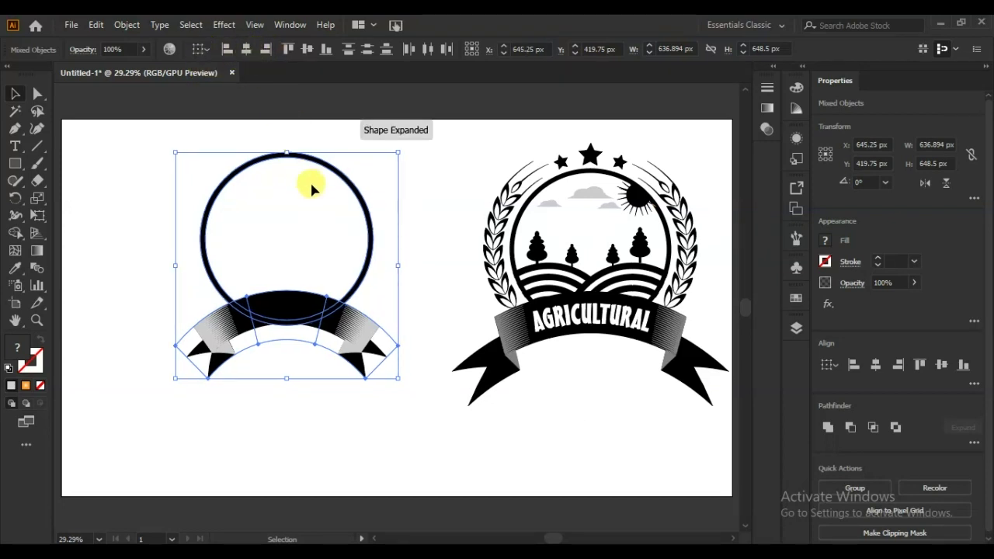
pyautogui.click(427, 244)
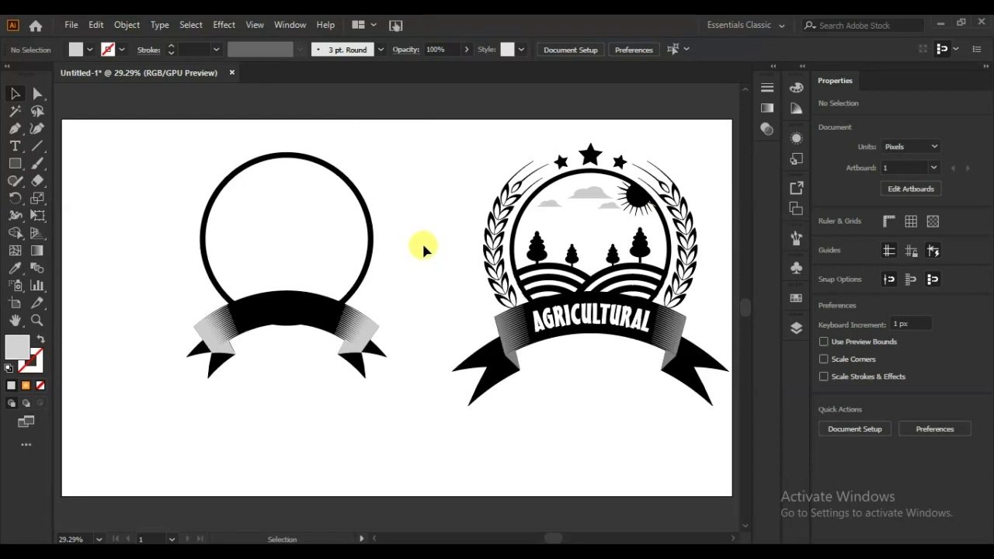
# - Widen the arched ribbon on both sides and re-centre it under the ring
pyautogui.click(293, 296)
pyautogui.moveTo(398, 336); pyautogui.dragTo(410, 336)
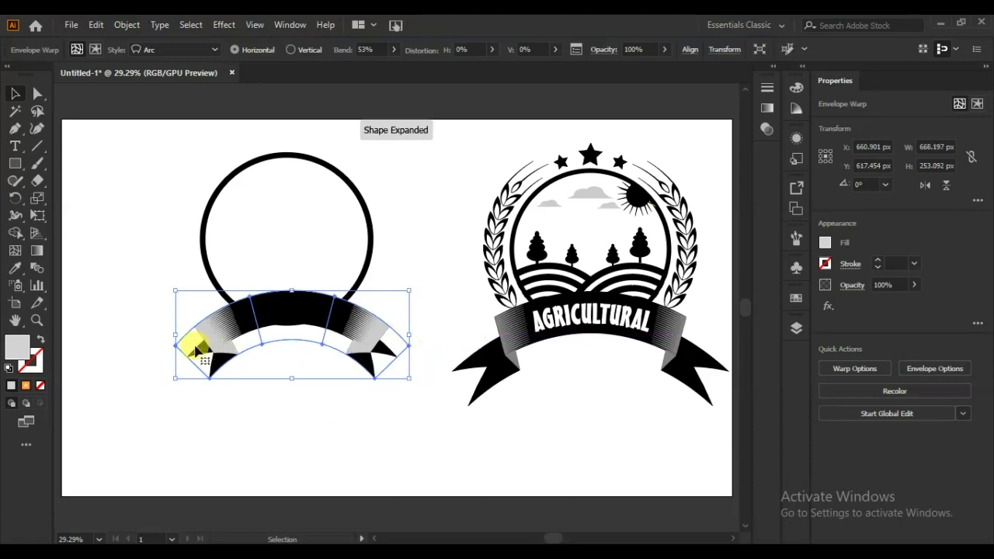
pyautogui.moveTo(178, 335); pyautogui.dragTo(167, 335)
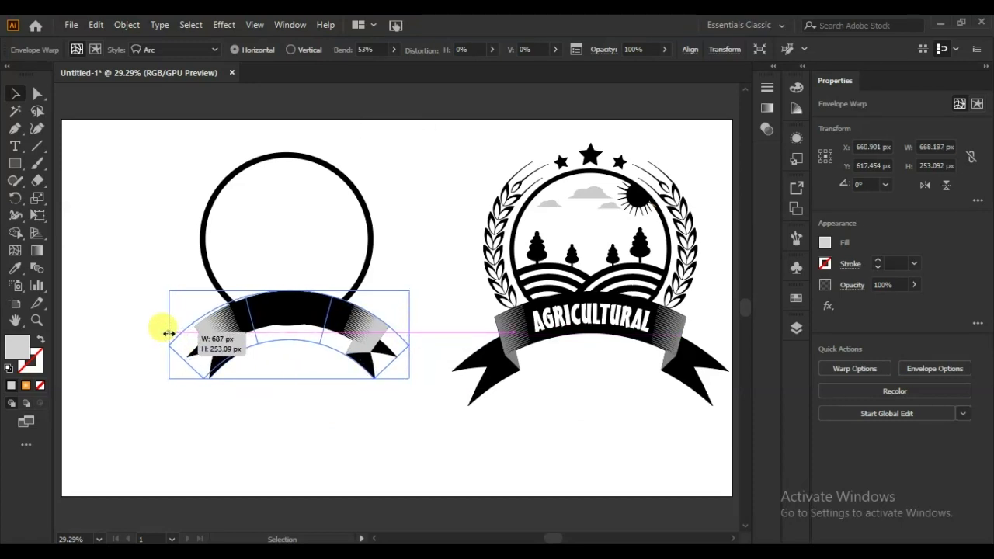
pyautogui.moveTo(387, 182); pyautogui.dragTo(251, 386)
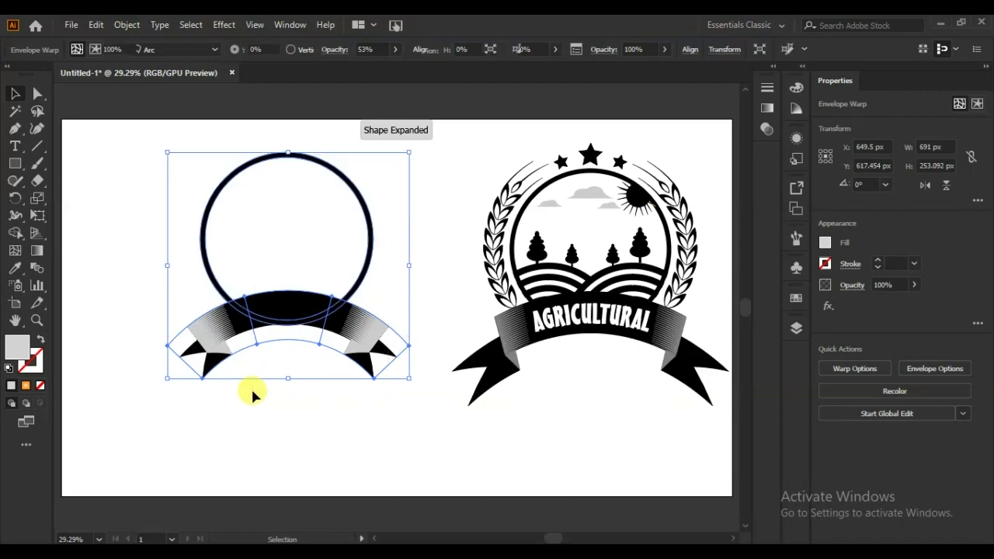
pyautogui.click(259, 57)
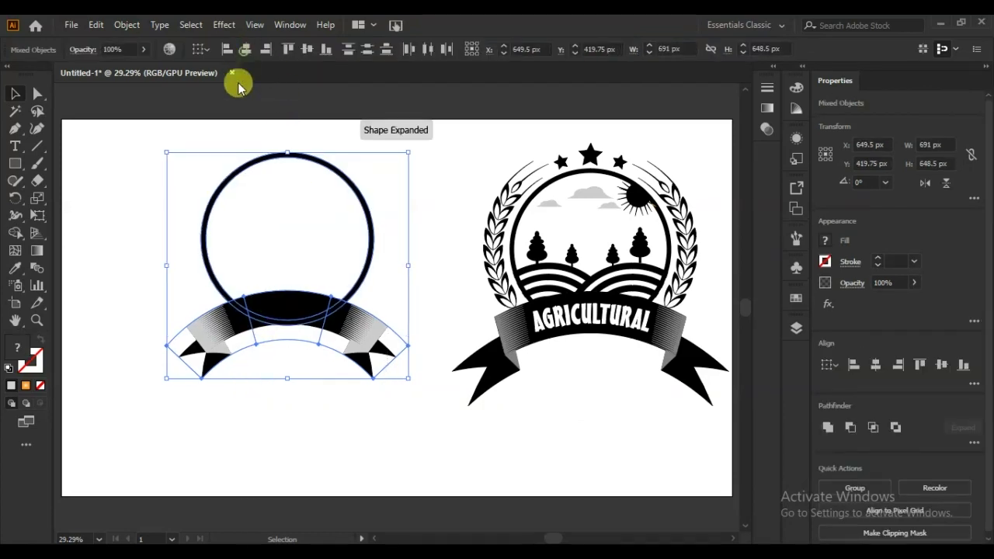
pyautogui.click(140, 245)
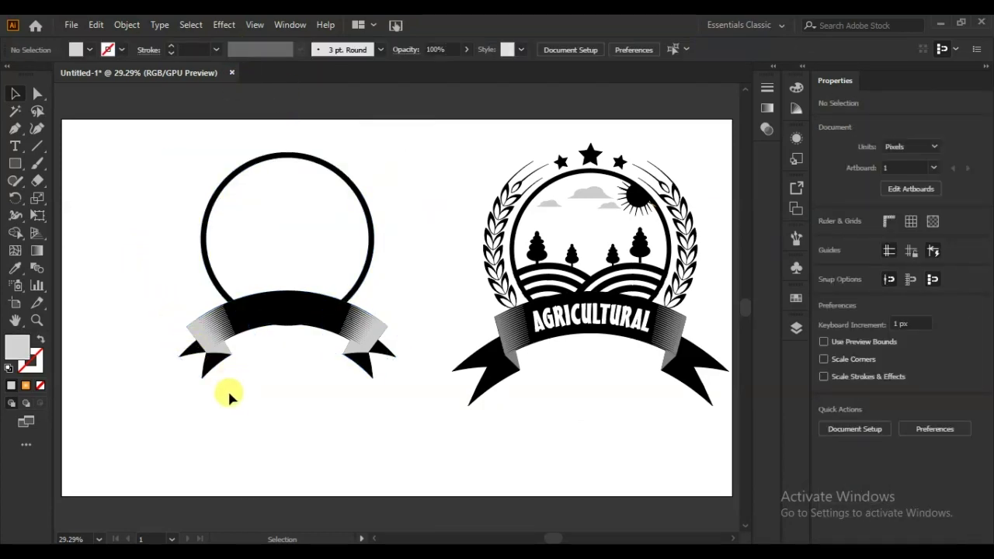
# - Move the ring-and-ribbon emblem 148 px right and nudge the ring up to Y 336.5 px
pyautogui.moveTo(501, 240)
pyautogui.mouseDown()
pyautogui.moveTo(499, 203)
pyautogui.moveTo(484, 262)
pyautogui.mouseUp()
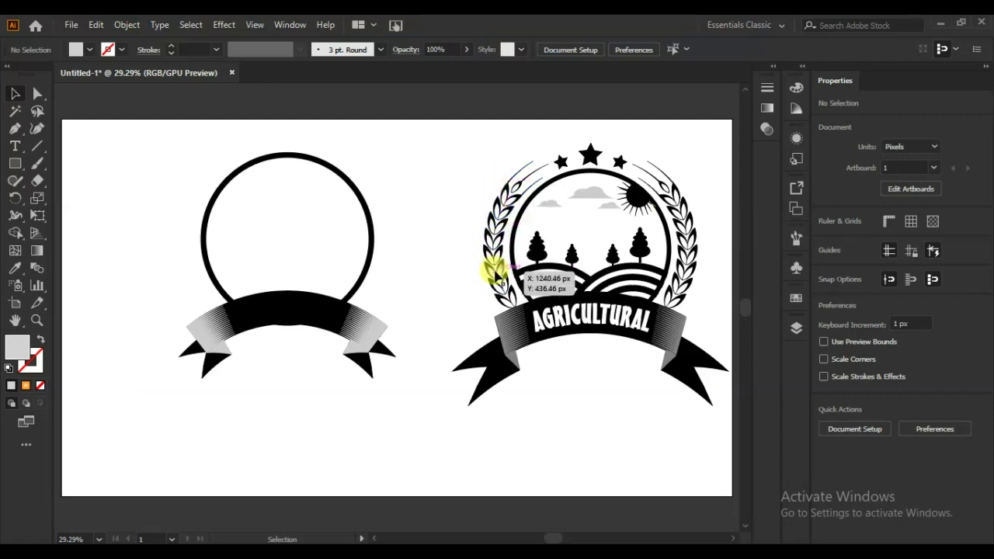
pyautogui.moveTo(401, 157); pyautogui.dragTo(323, 366)
pyautogui.moveTo(281, 312)
pyautogui.mouseDown()
pyautogui.moveTo(324, 311)
pyautogui.moveTo(295, 315)
pyautogui.mouseUp()
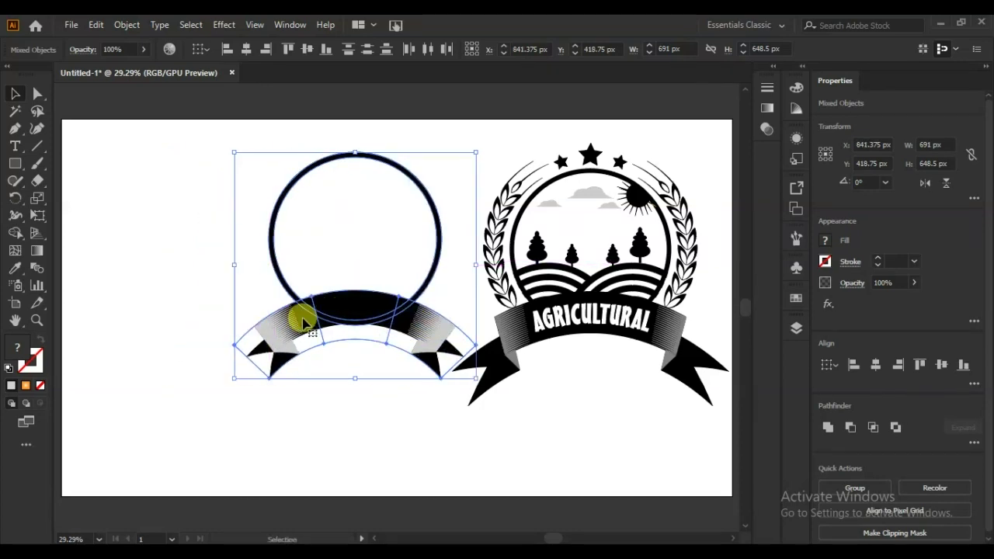
pyautogui.click(187, 310)
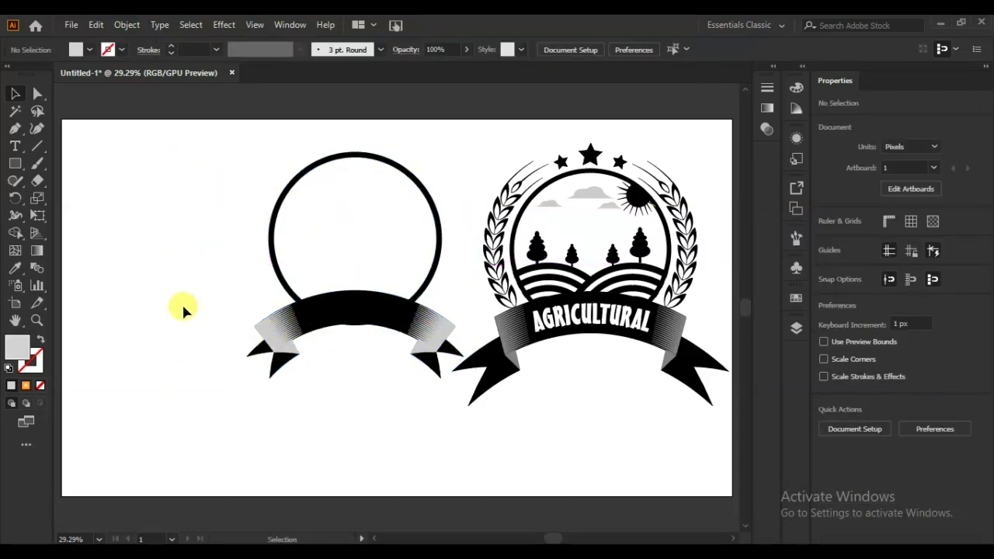
pyautogui.click(357, 153)
pyautogui.press('Up')
pyautogui.press('Up')
pyautogui.press('Up')
pyautogui.press('Up')
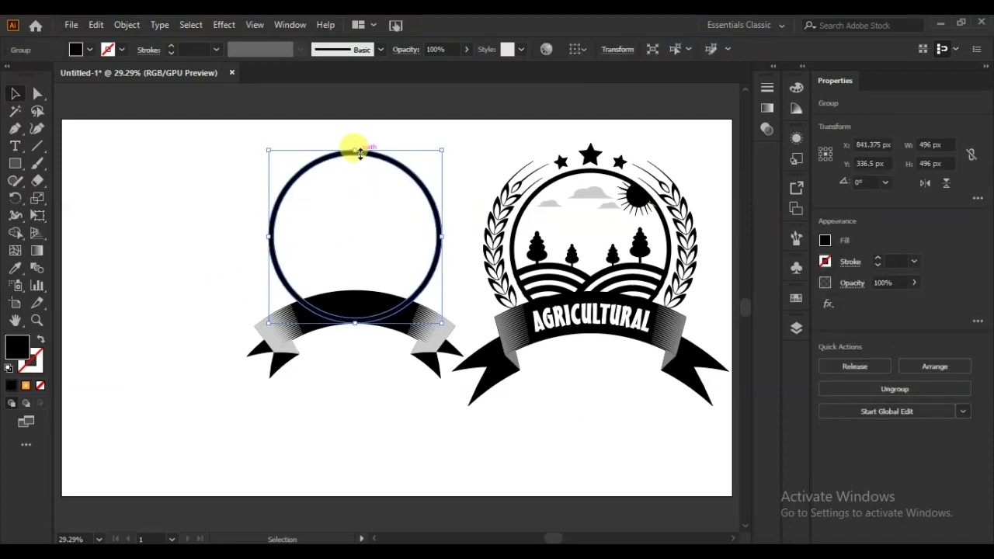
pyautogui.click(217, 253)
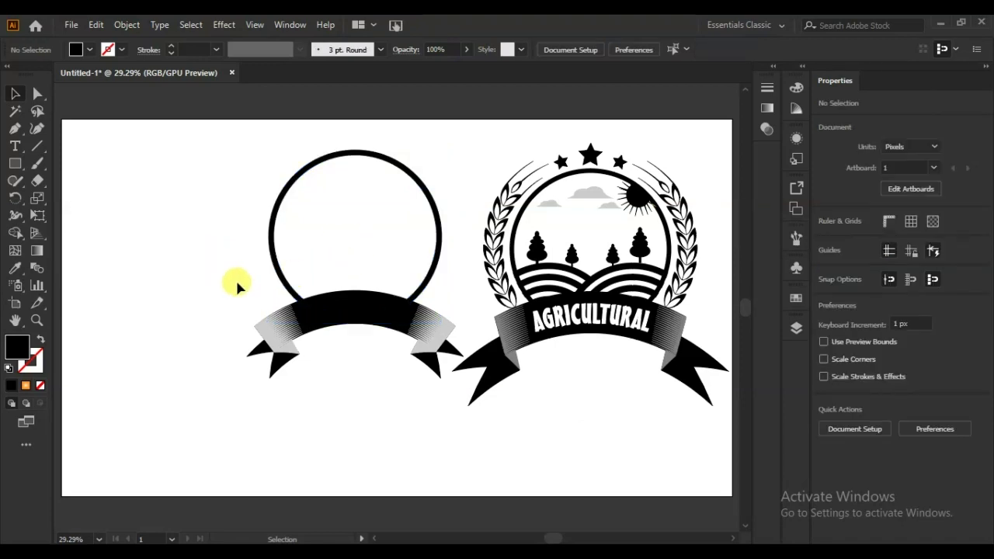
pyautogui.click(15, 165)
# - Draw a black circle about 279 px wide, place an overlapping copy beside it, and select both
pyautogui.moveTo(16, 165); pyautogui.dragTo(43, 197)
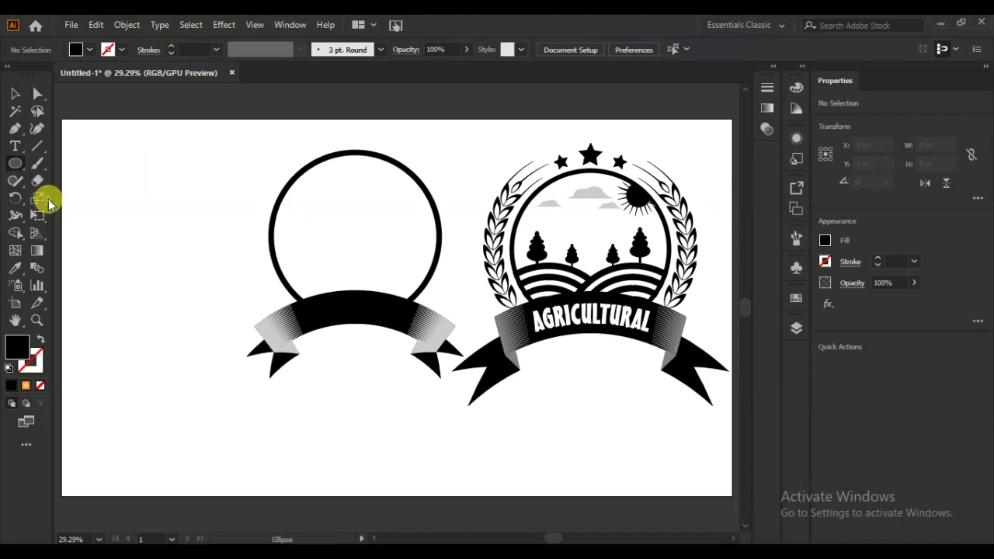
pyautogui.moveTo(105, 179); pyautogui.dragTo(203, 276)
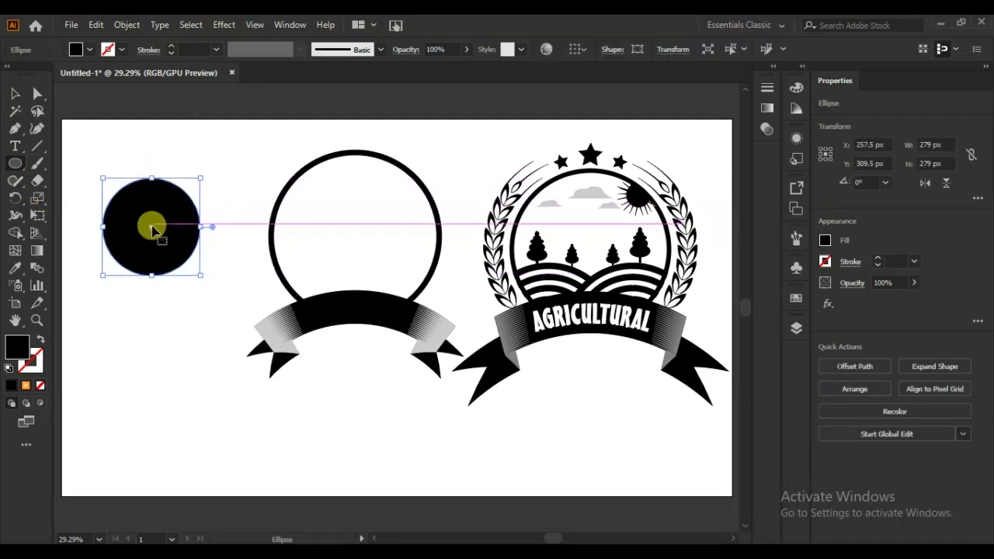
pyautogui.moveTo(153, 229); pyautogui.dragTo(220, 226)
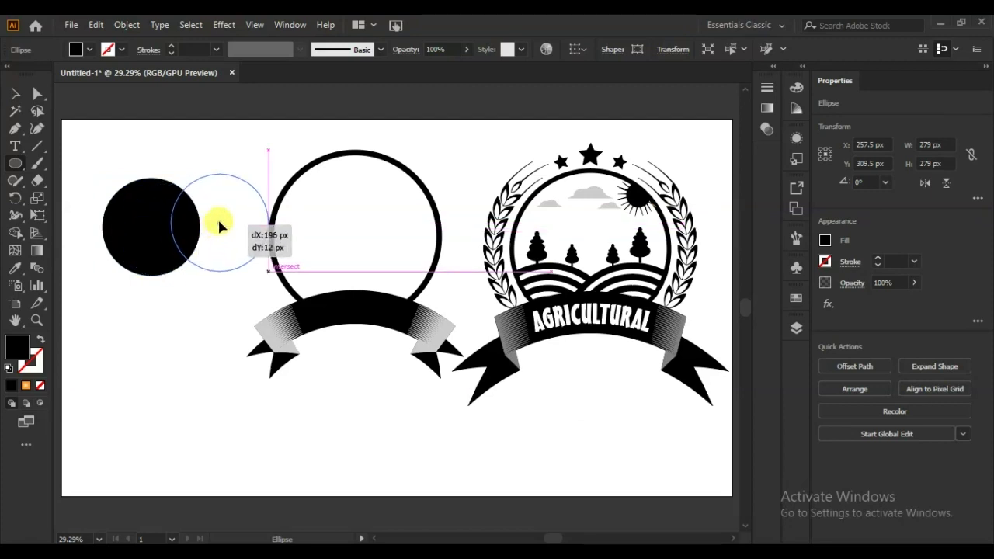
pyautogui.moveTo(220, 226); pyautogui.dragTo(224, 231)
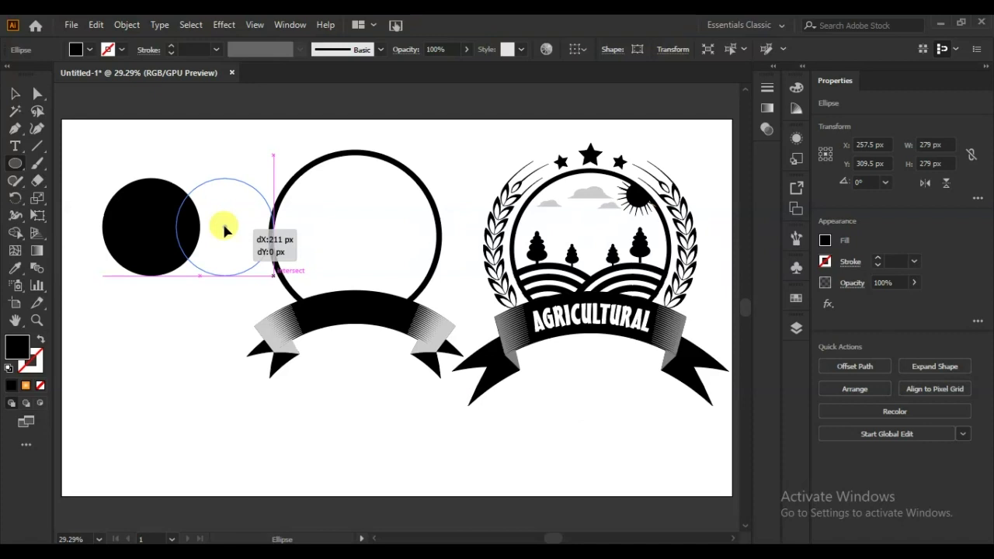
pyautogui.moveTo(224, 231); pyautogui.dragTo(148, 219)
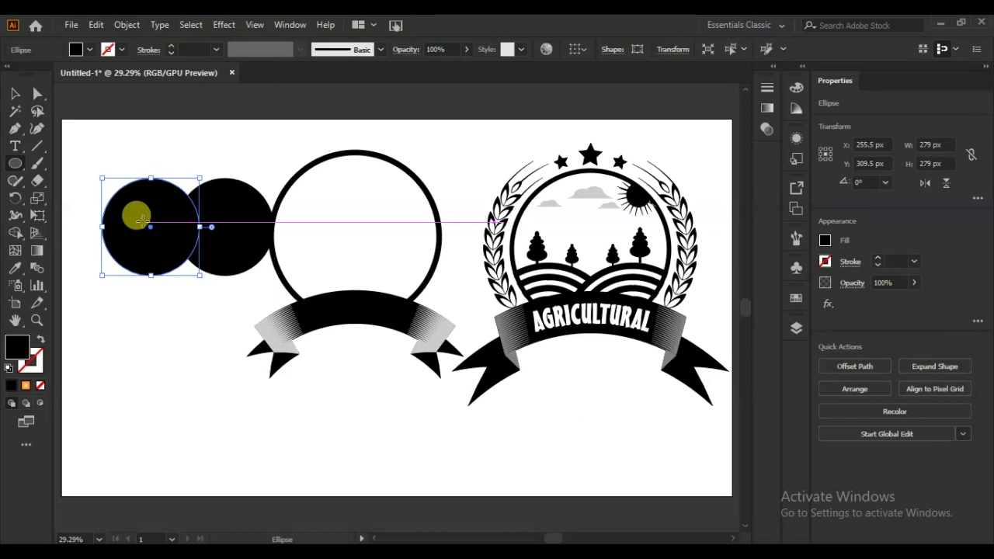
pyautogui.click(12, 93)
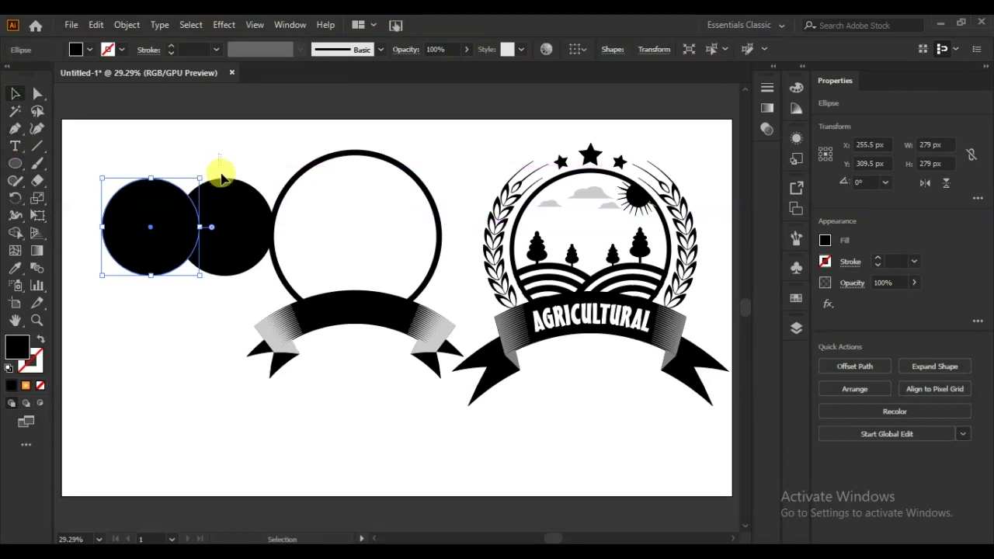
pyautogui.moveTo(222, 165); pyautogui.dragTo(143, 303)
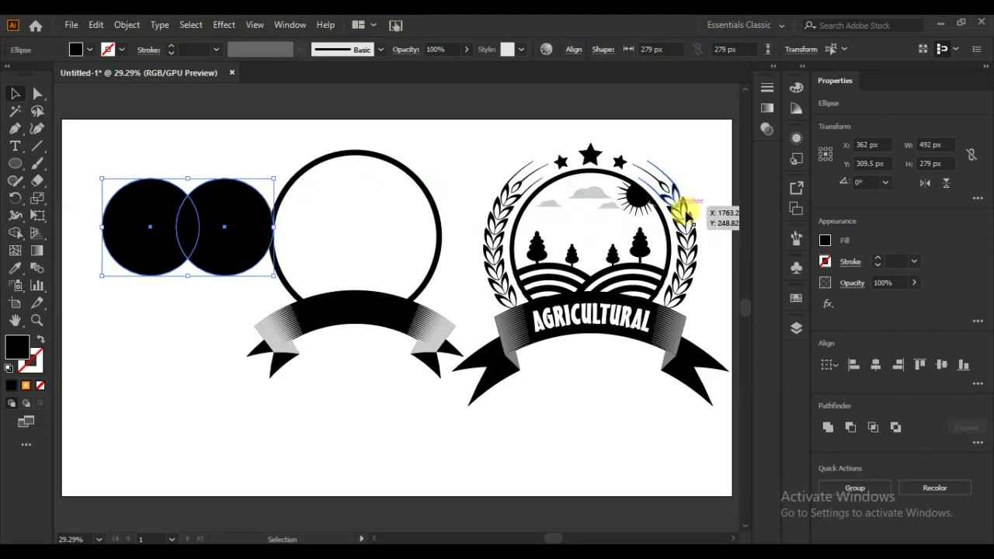
# - Intersect the two circles into a lens and pull its bottom point up
pyautogui.click(874, 427)
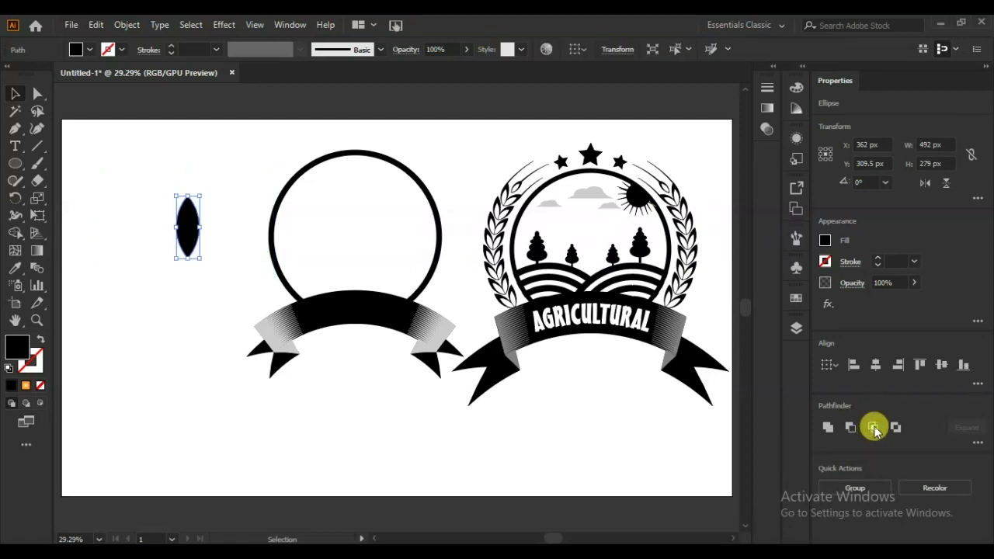
pyautogui.moveTo(188, 266); pyautogui.dragTo(191, 259)
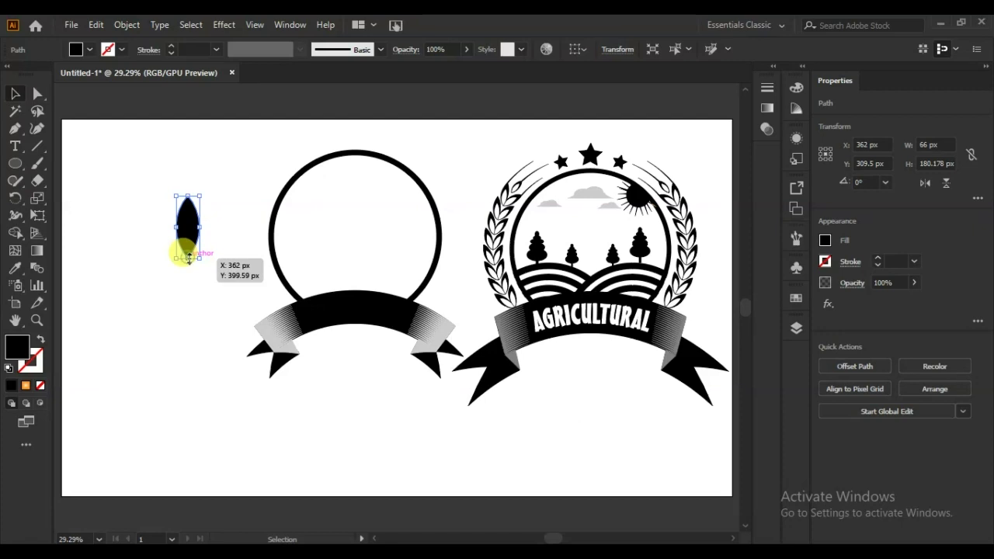
pyautogui.moveTo(188, 259); pyautogui.dragTo(156, 219)
pyautogui.click(187, 293)
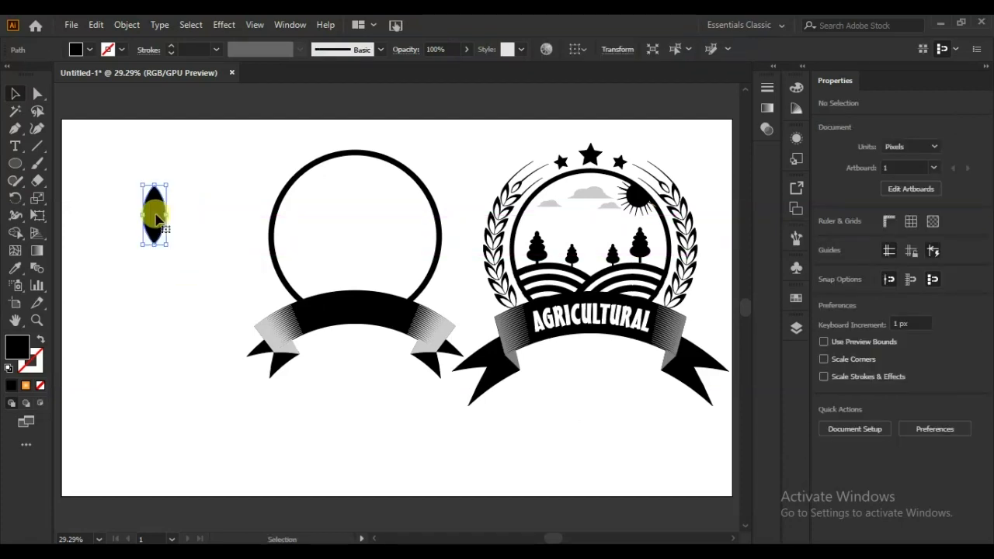
pyautogui.press('a')
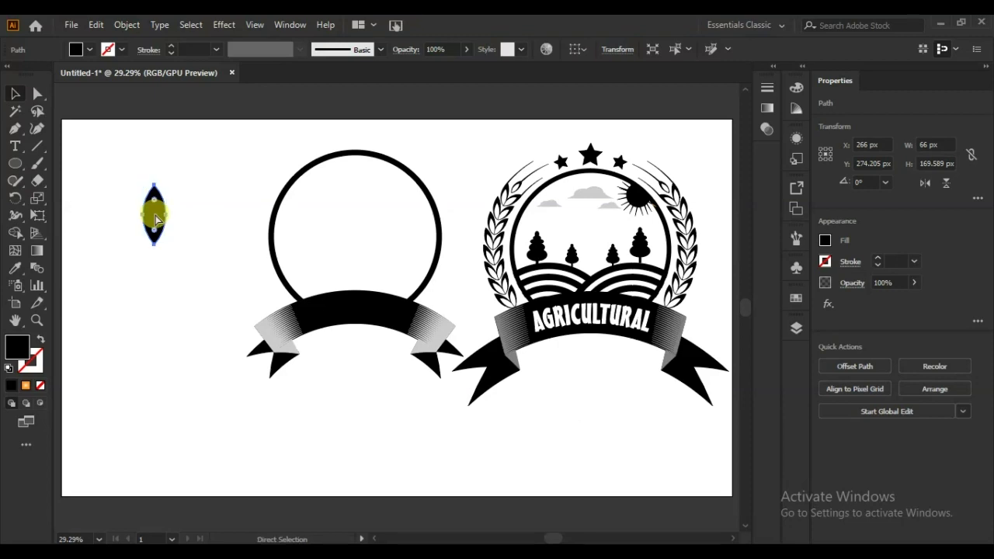
pyautogui.hotkey('ctrl', '-')
pyautogui.hotkey('ctrl', '=')
pyautogui.hotkey('ctrl', '=')
pyautogui.hotkey('ctrl', '=')
pyautogui.hotkey('ctrl', '=')
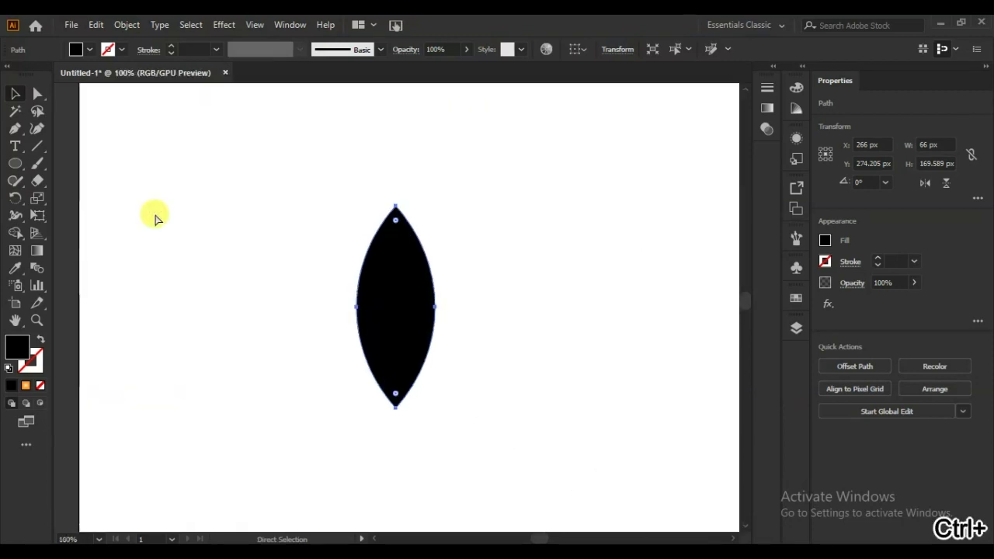
pyautogui.hotkey('ctrl', '=')
pyautogui.press('v')
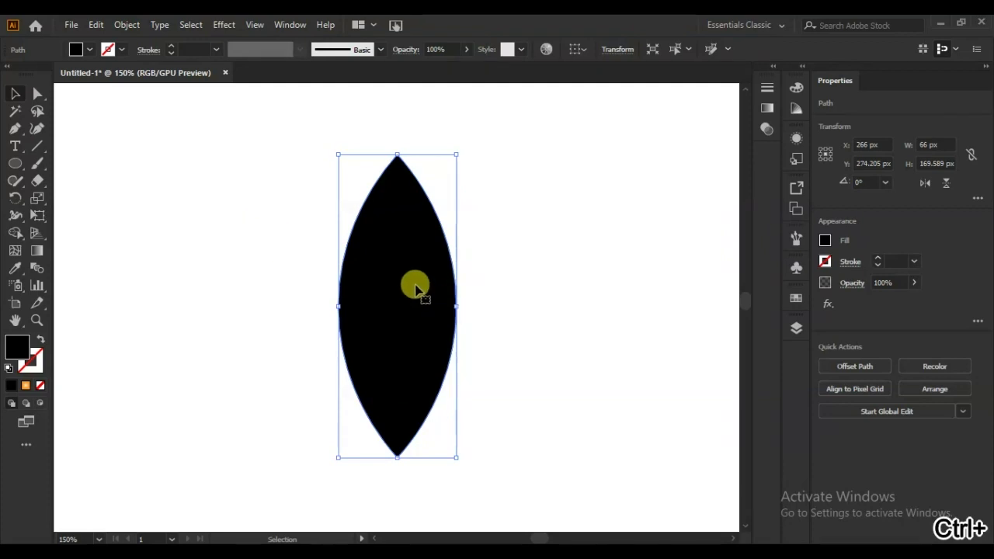
# - Cut a smaller inner lens copy out with Minus Front, leaving a hollow leaf outline
pyautogui.moveTo(402, 284); pyautogui.dragTo(405, 312)
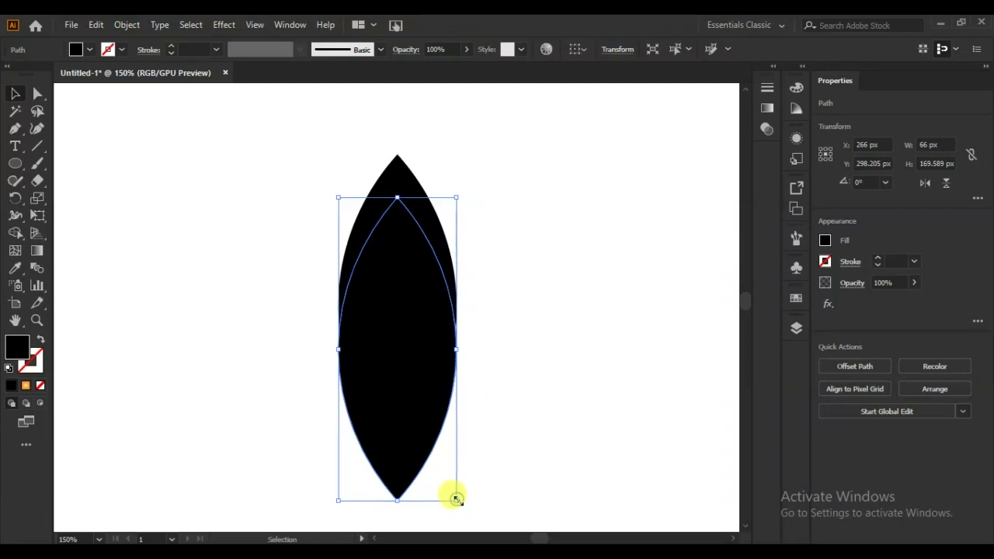
pyautogui.moveTo(457, 499); pyautogui.dragTo(445, 469)
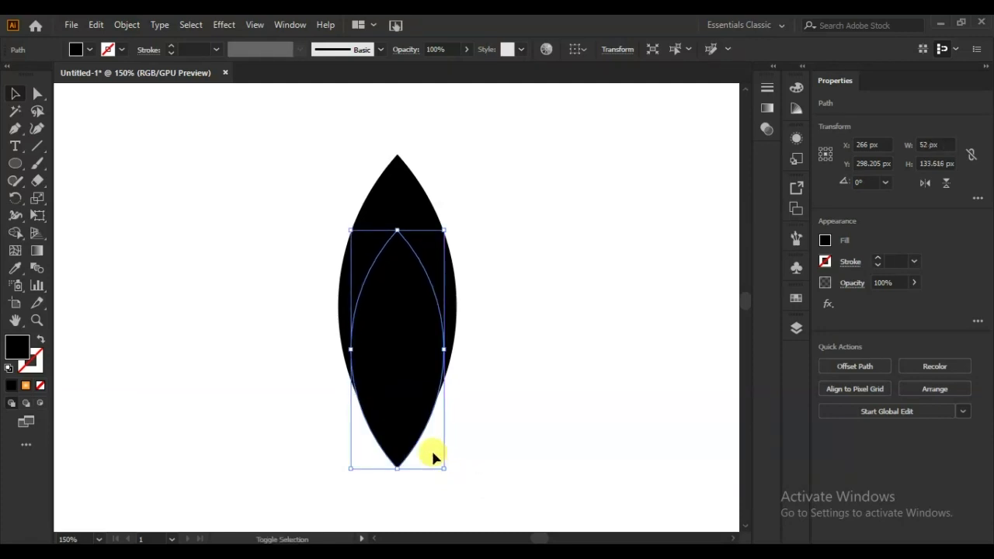
pyautogui.hotkey('shift', 'Up')
pyautogui.hotkey('shift', 'Up')
pyautogui.press('Down')
pyautogui.press('Down')
pyautogui.press('Down')
pyautogui.press('Down')
pyautogui.press('Down')
pyautogui.press('Down')
pyautogui.press('Down')
pyautogui.press('Down')
pyautogui.press('Down')
pyautogui.press('Down')
pyautogui.press('Down')
pyautogui.press('Down')
pyautogui.press('Down')
pyautogui.press('Down')
pyautogui.press('Down')
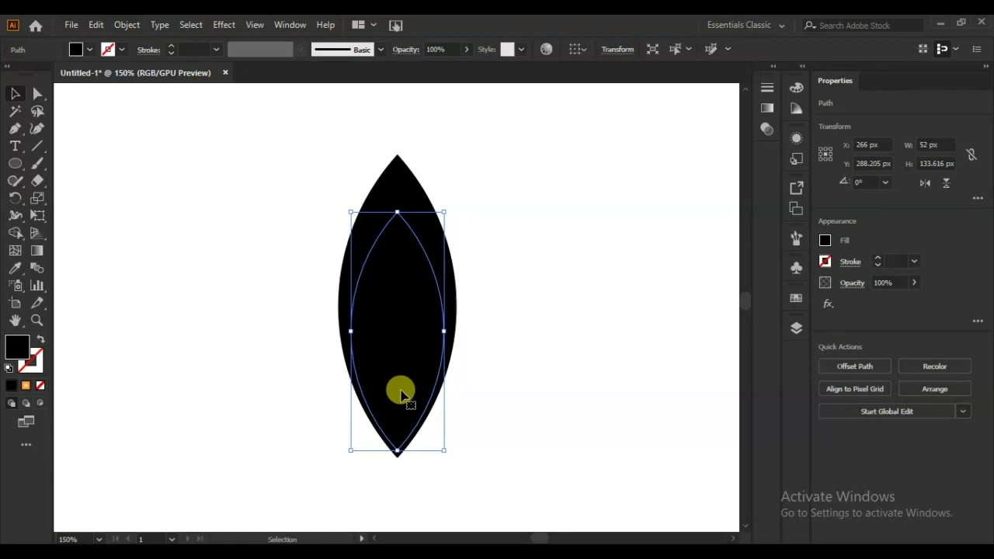
pyautogui.press('Down')
pyautogui.press('Down')
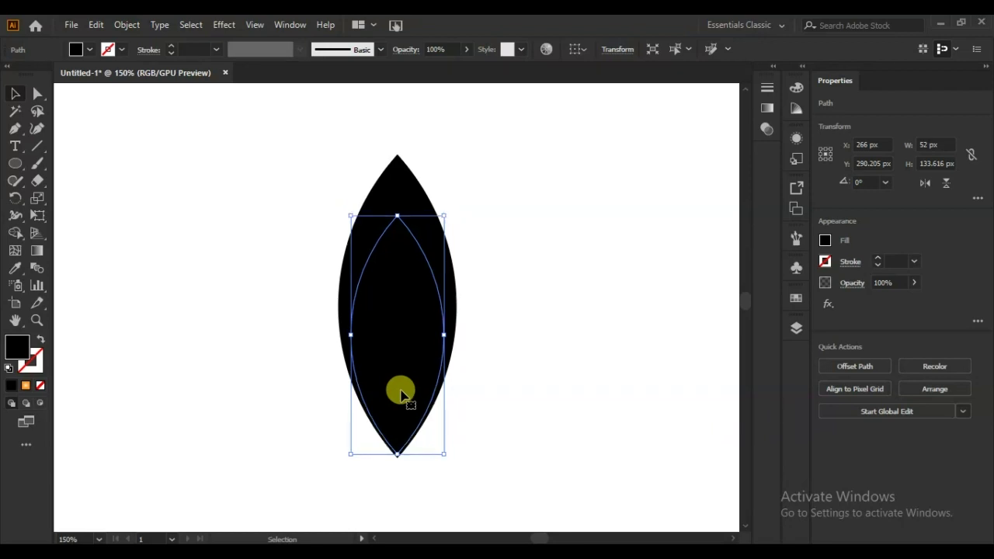
pyautogui.moveTo(481, 193); pyautogui.dragTo(233, 454)
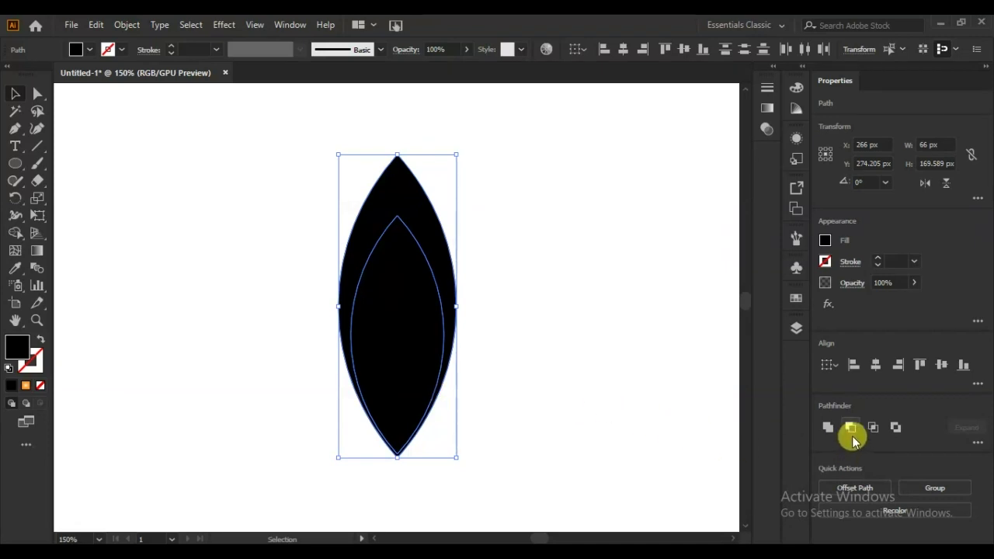
pyautogui.click(853, 429)
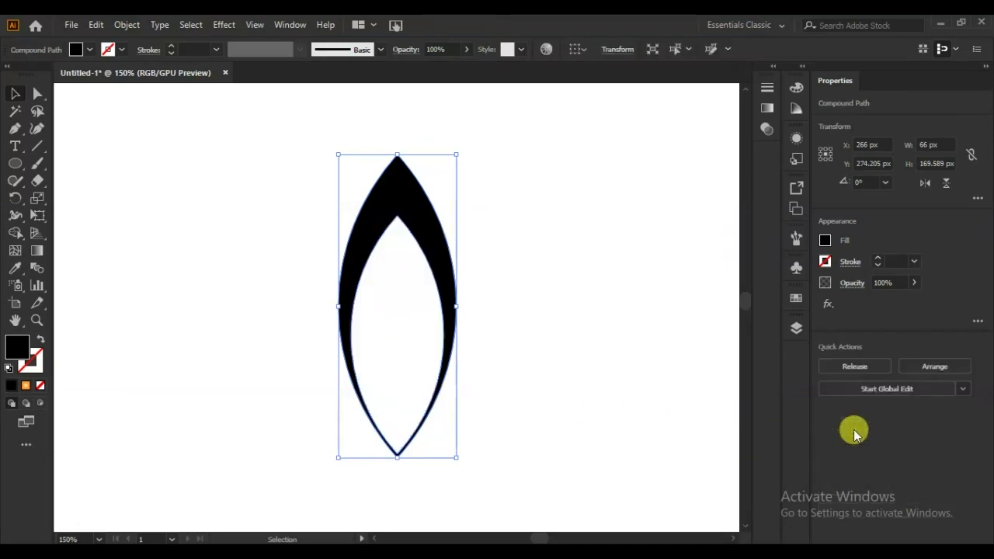
pyautogui.click(587, 358)
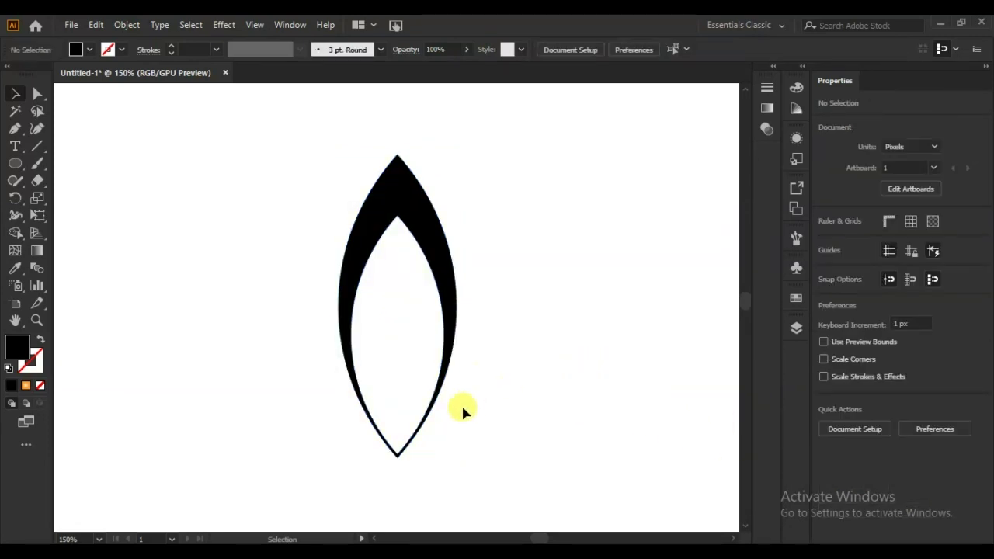
# - Rotate the hollow leaf outline to about 35.48 degrees
pyautogui.click(440, 398)
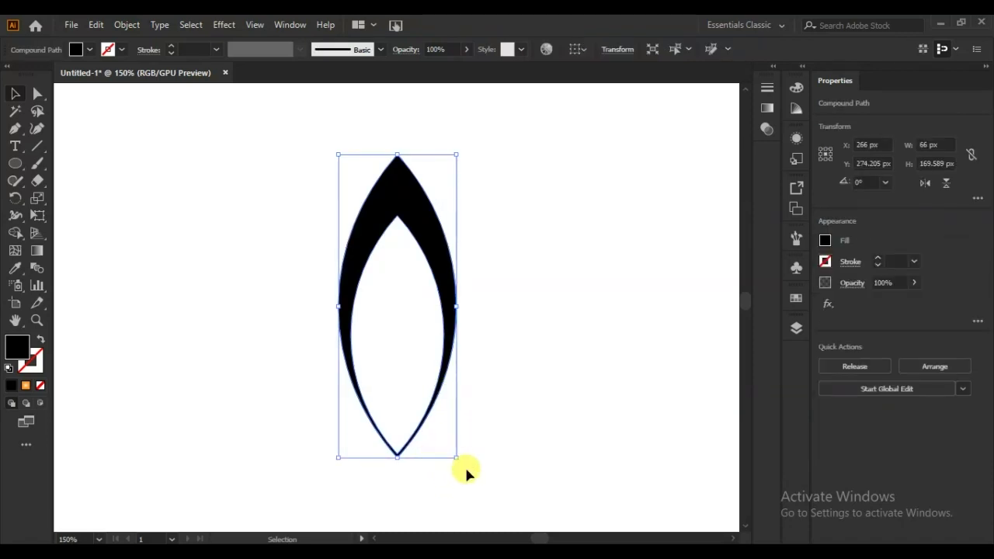
pyautogui.moveTo(459, 457); pyautogui.dragTo(536, 394)
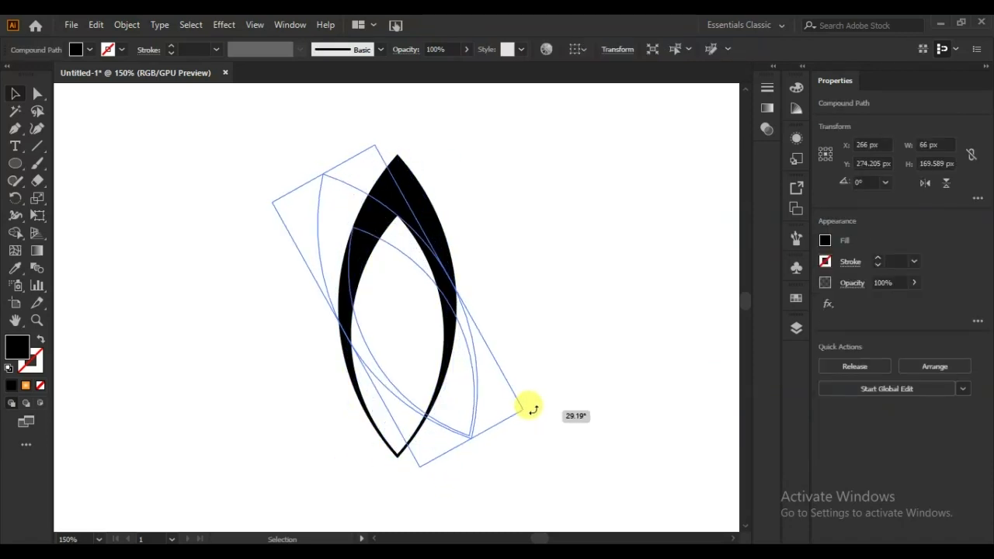
pyautogui.moveTo(539, 397); pyautogui.dragTo(548, 397)
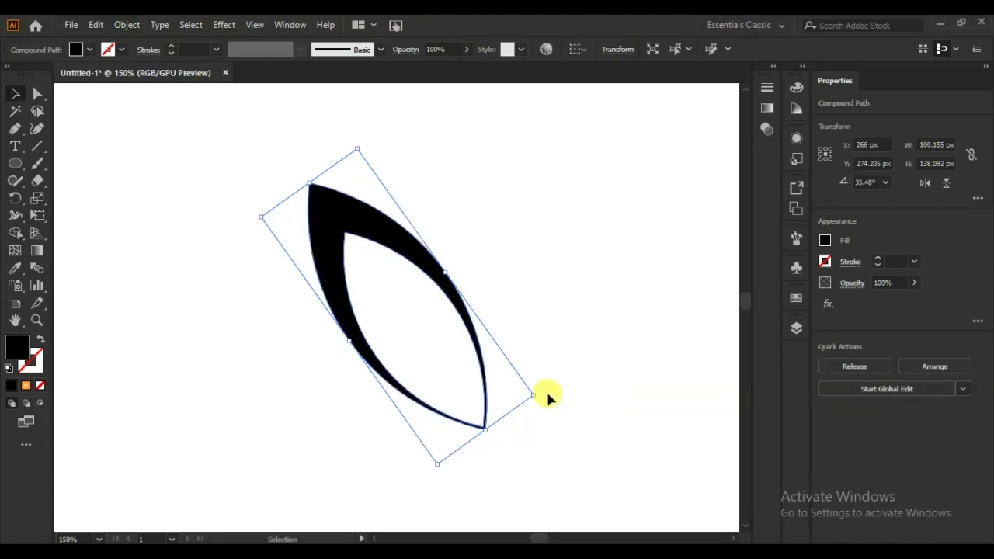
# - Make a vertically reflected copy of the leaf and slide it right to meet the original
pyautogui.rightClick(333, 243)
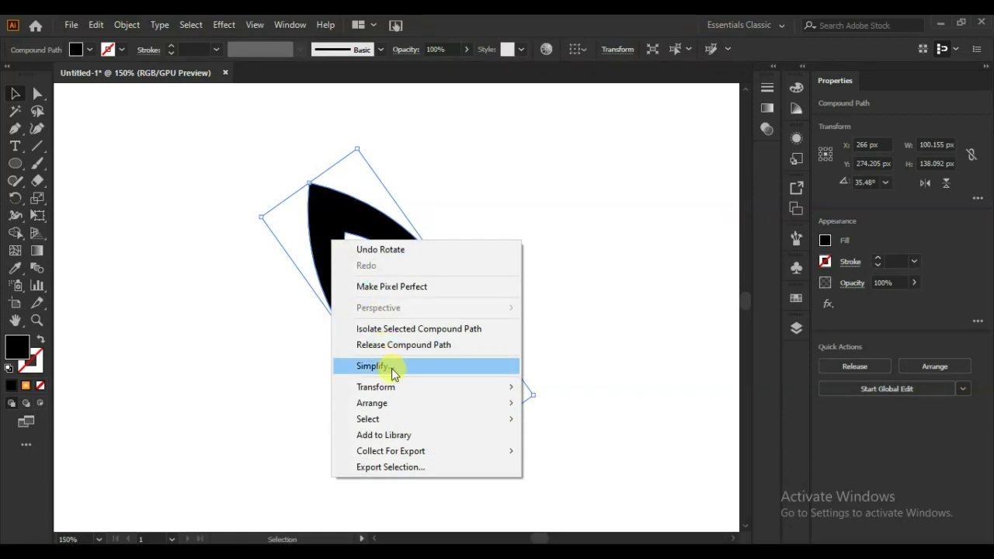
pyautogui.moveTo(376, 387)
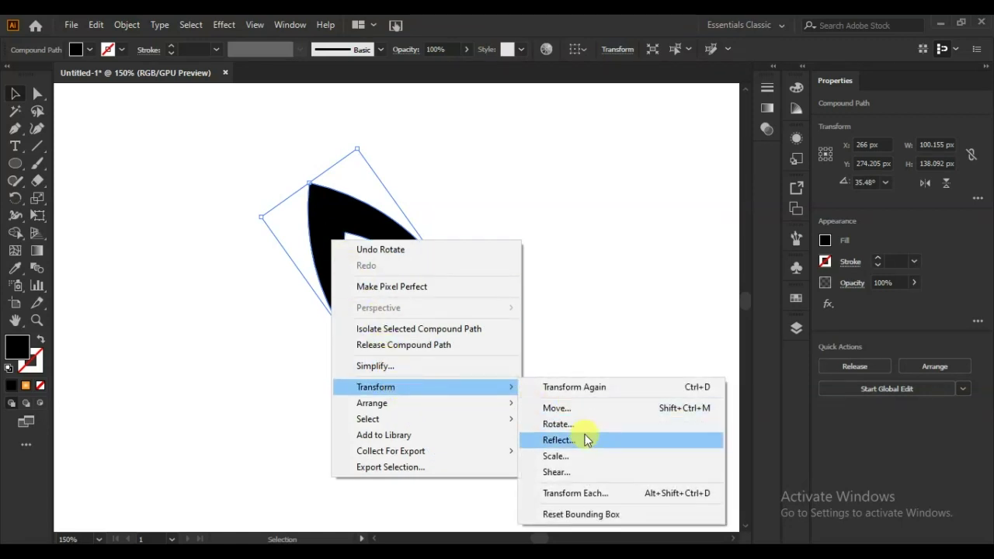
pyautogui.click(586, 440)
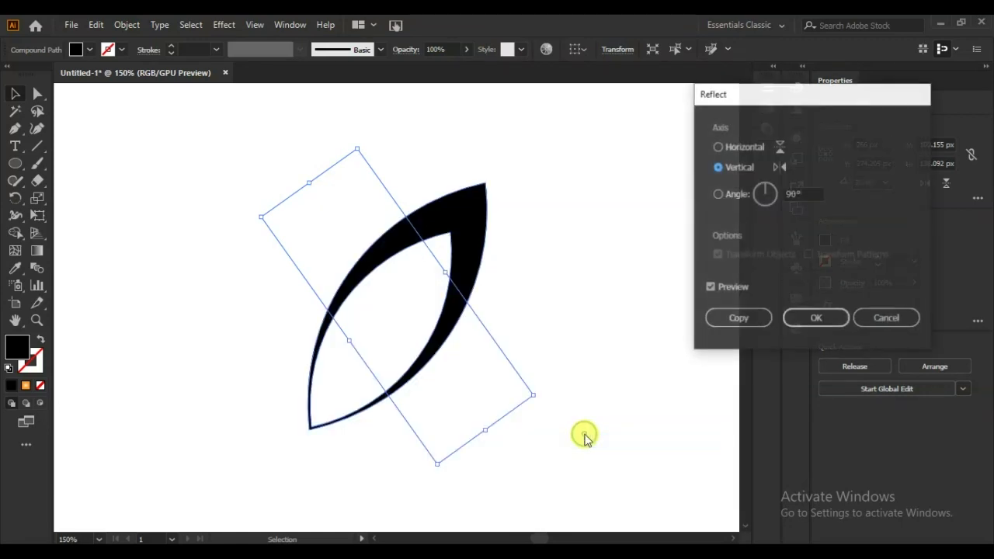
pyautogui.click(725, 320)
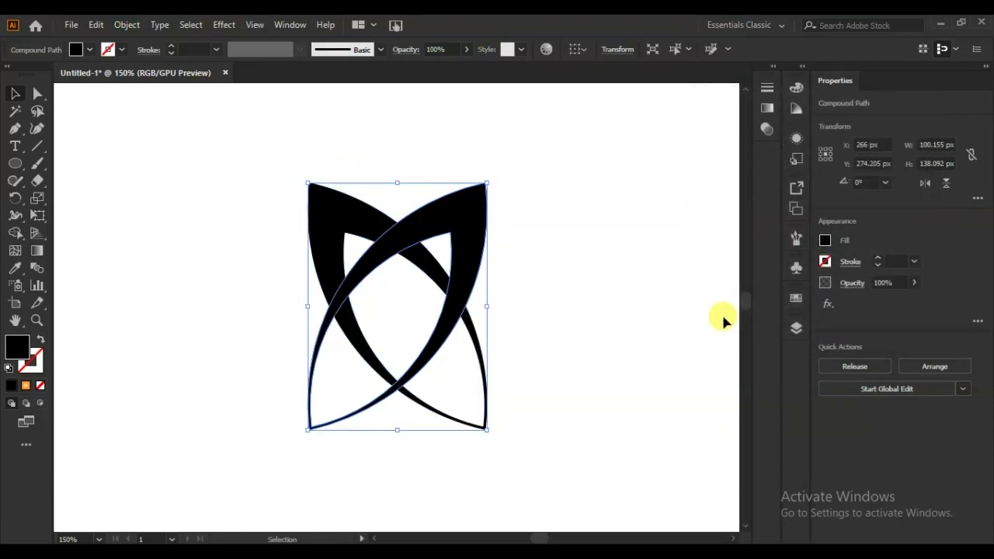
pyautogui.press('Right')
pyautogui.press('Right')
pyautogui.press('Right')
pyautogui.press('Right')
pyautogui.press('Right')
pyautogui.press('Right')
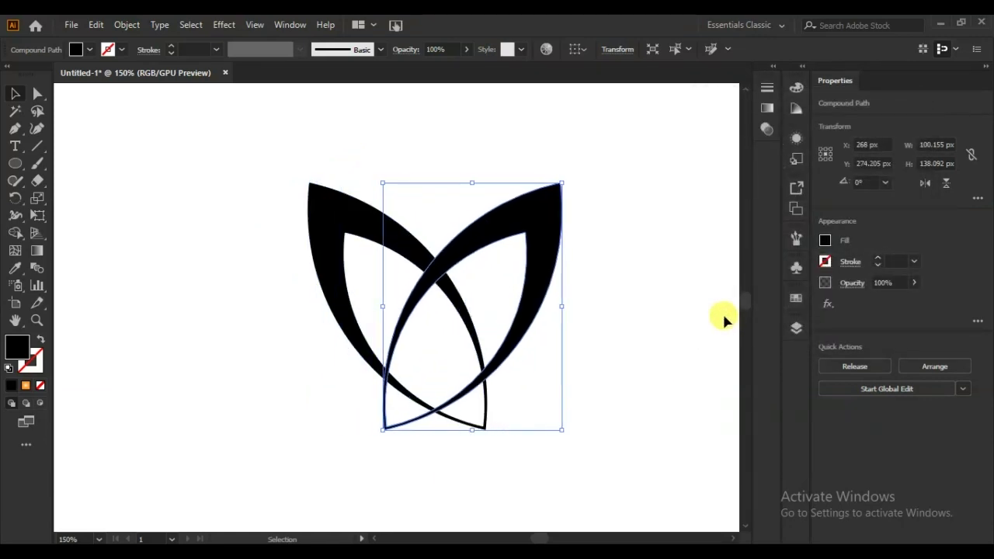
pyautogui.press('Right')
pyautogui.press('Right')
pyautogui.press('Right')
pyautogui.press('Right')
pyautogui.press('Right')
pyautogui.press('Right')
pyautogui.press('Right')
pyautogui.press('Right')
pyautogui.press('Right')
pyautogui.press('Right')
pyautogui.press('Right')
pyautogui.press('Right')
pyautogui.press('Right')
pyautogui.press('Right')
pyautogui.press('Right')
pyautogui.press('Right')
pyautogui.press('Right')
pyautogui.press('Right')
pyautogui.press('Right')
pyautogui.press('Right')
pyautogui.press('Right')
pyautogui.press('Right')
pyautogui.press('Right')
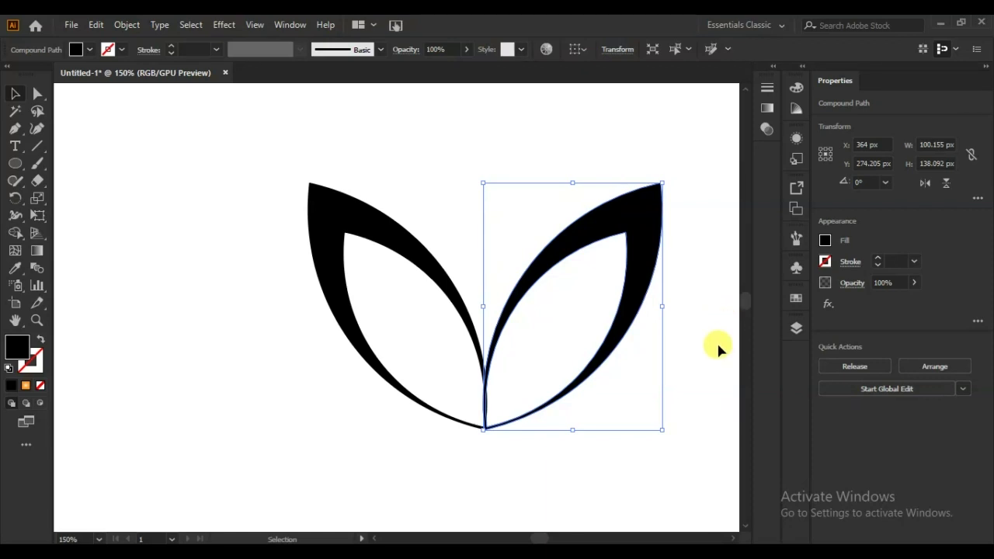
# - Unite both leaves into one V-shaped sprout with Pathfinder
pyautogui.click(717, 348)
pyautogui.moveTo(672, 317); pyautogui.dragTo(282, 480)
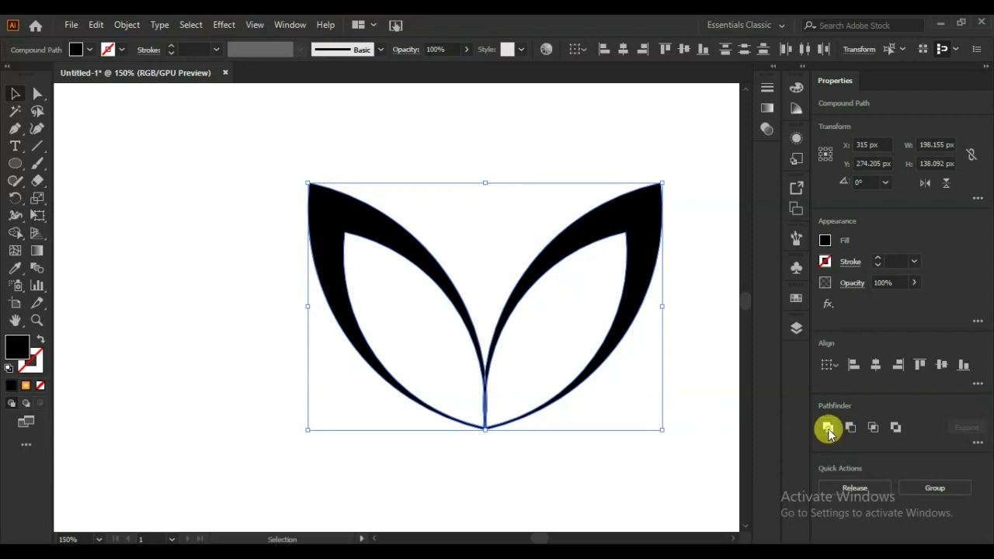
pyautogui.click(828, 429)
pyautogui.click(508, 469)
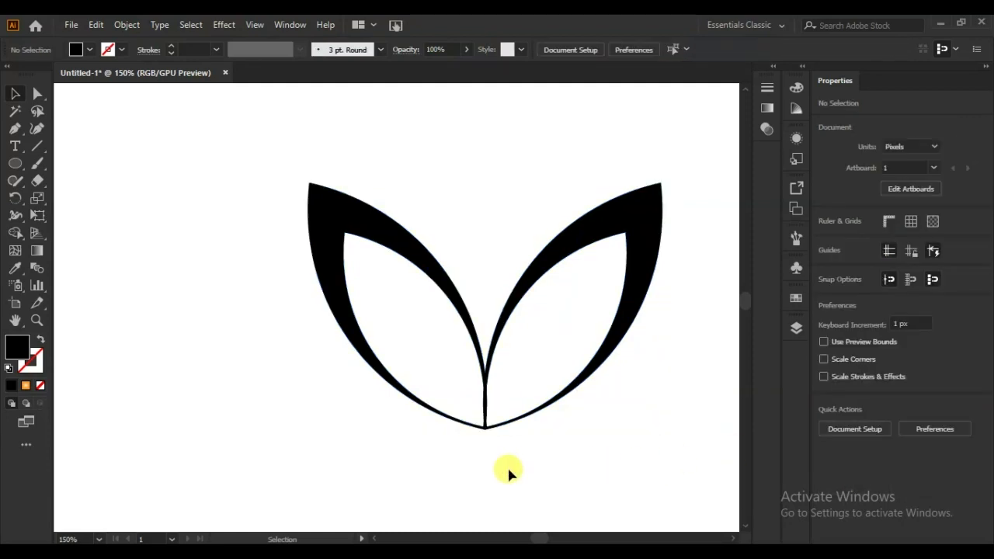
# - Stack repeated copies of the leaf pair upward into a wheat stem using Ctrl+D
pyautogui.hotkey('ctrl', '0')
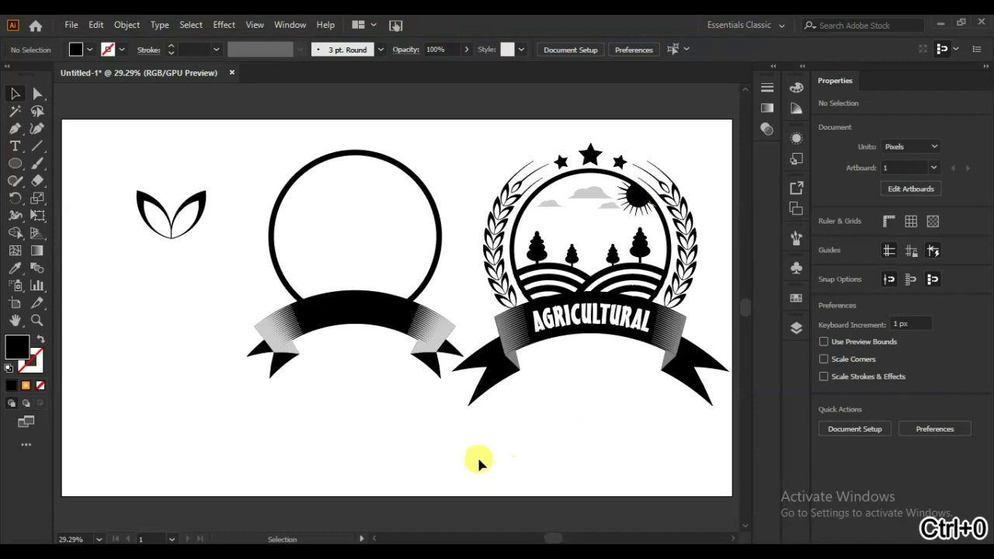
pyautogui.moveTo(183, 215)
pyautogui.mouseDown()
pyautogui.moveTo(166, 458)
pyautogui.moveTo(162, 420)
pyautogui.mouseUp()
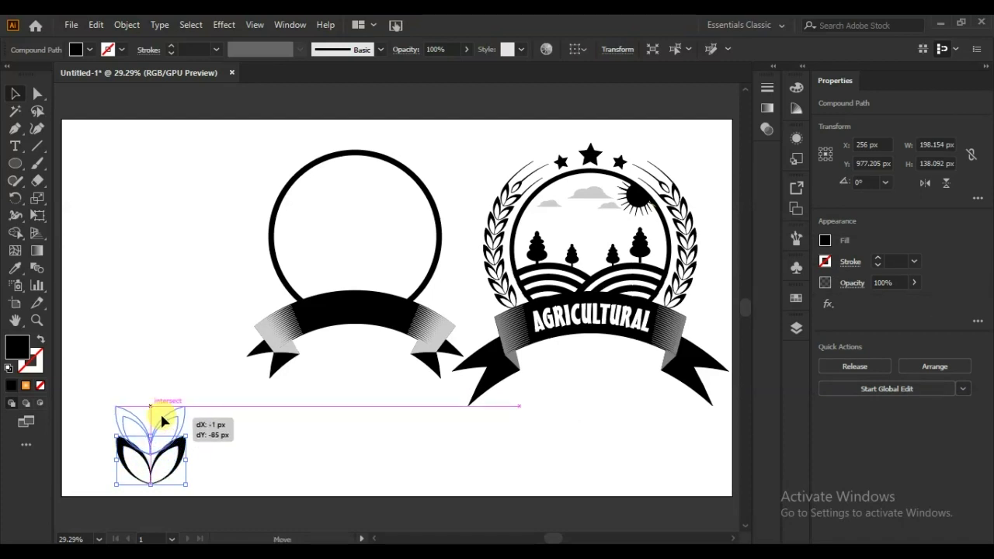
pyautogui.moveTo(162, 417); pyautogui.dragTo(162, 418)
pyautogui.press('a')
pyautogui.hotkey('ctrl', 'd')
pyautogui.hotkey('ctrl', 'd')
pyautogui.hotkey('ctrl', 'd')
pyautogui.hotkey('ctrl', 'd')
pyautogui.hotkey('ctrl', 'd')
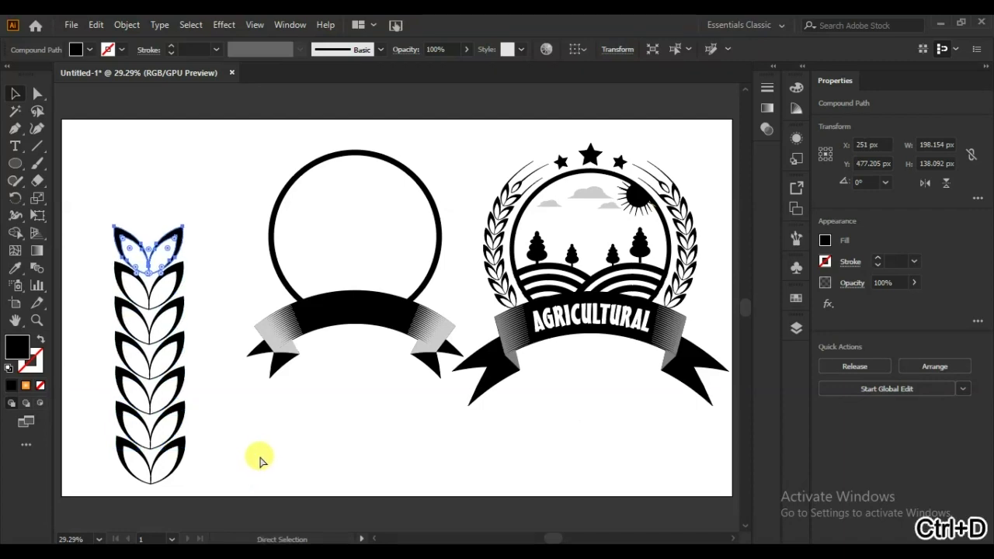
pyautogui.hotkey('ctrl', 'd')
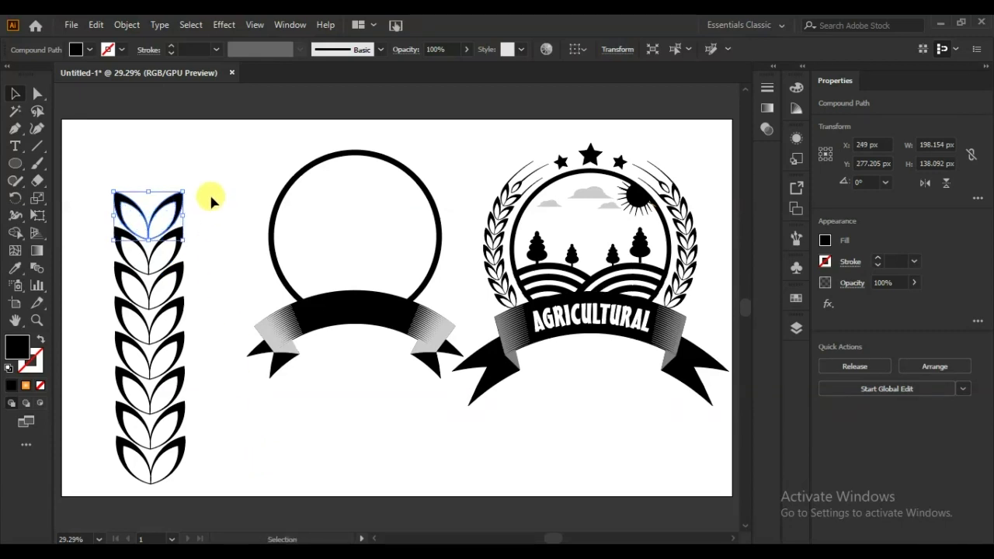
# - Scale the leaf column down to a narrow stem about 87 × 355 px
pyautogui.moveTo(205, 171); pyautogui.dragTo(116, 468)
pyautogui.moveTo(187, 484); pyautogui.dragTo(165, 440)
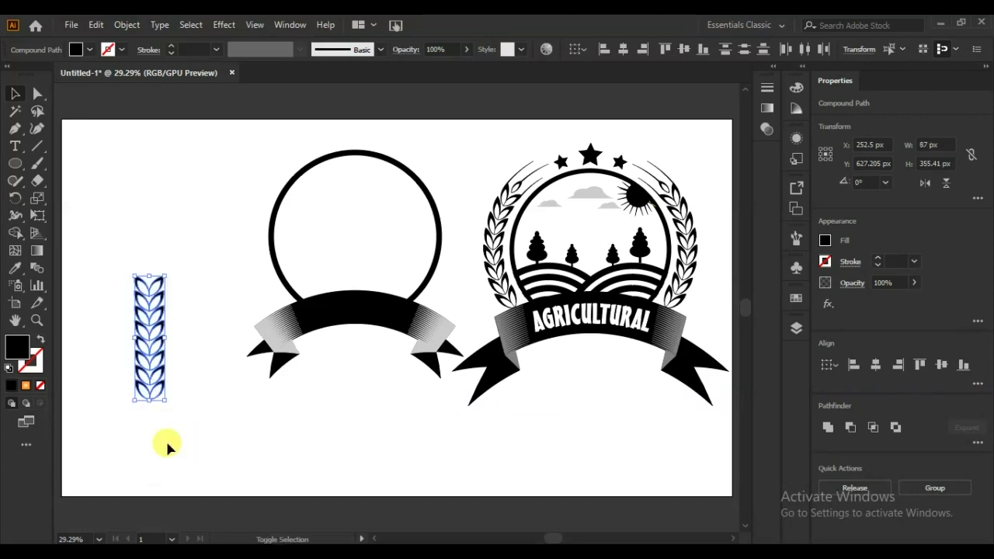
pyautogui.click(187, 437)
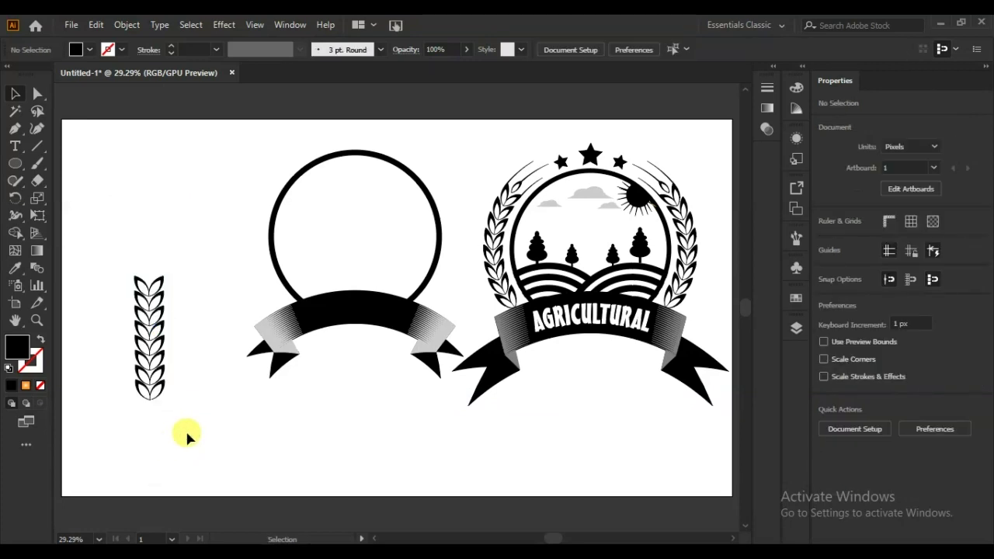
# - Draw a small 78 px circle above the wheat stem and place an overlapping copy beside it
pyautogui.click(15, 163)
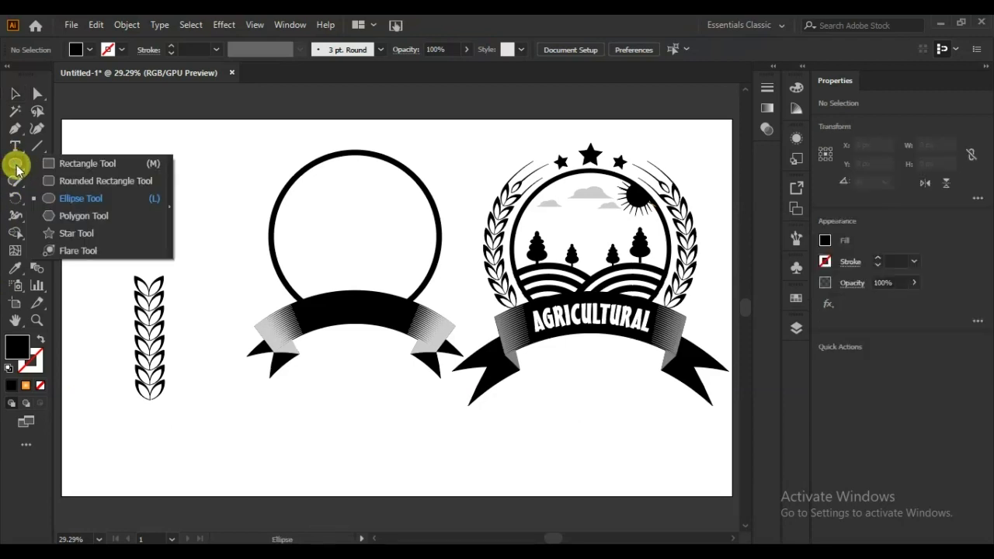
pyautogui.click(45, 196)
pyautogui.moveTo(136, 194)
pyautogui.mouseDown()
pyautogui.moveTo(156, 214)
pyautogui.moveTo(152, 206)
pyautogui.moveTo(166, 205)
pyautogui.mouseUp()
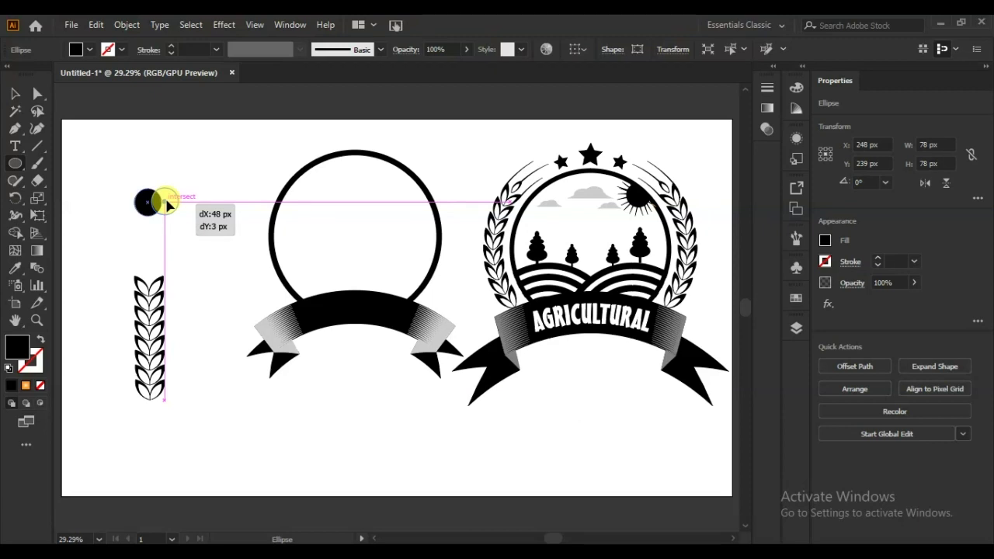
pyautogui.moveTo(166, 203); pyautogui.dragTo(167, 203)
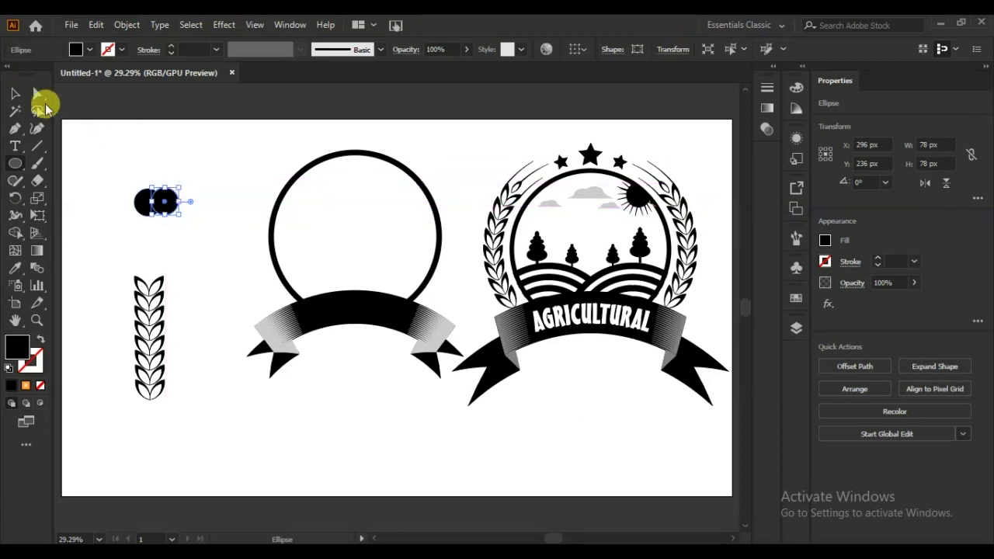
# - Align the two circles' vertical centres and intersect them into a 30 × 61.458 px lens
pyautogui.click(13, 94)
pyautogui.keyDown('shift'); pyautogui.click(144, 204); pyautogui.keyUp('shift')
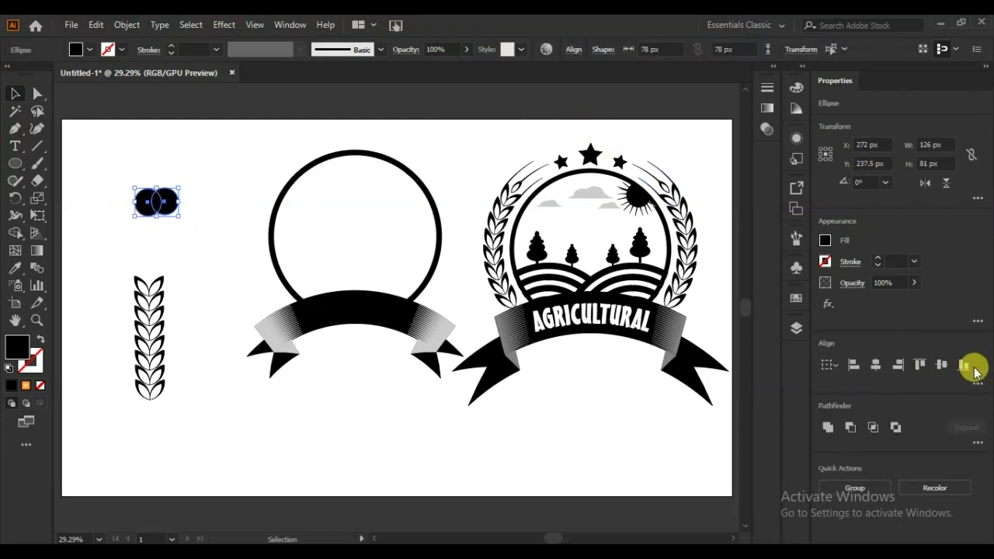
pyautogui.click(942, 364)
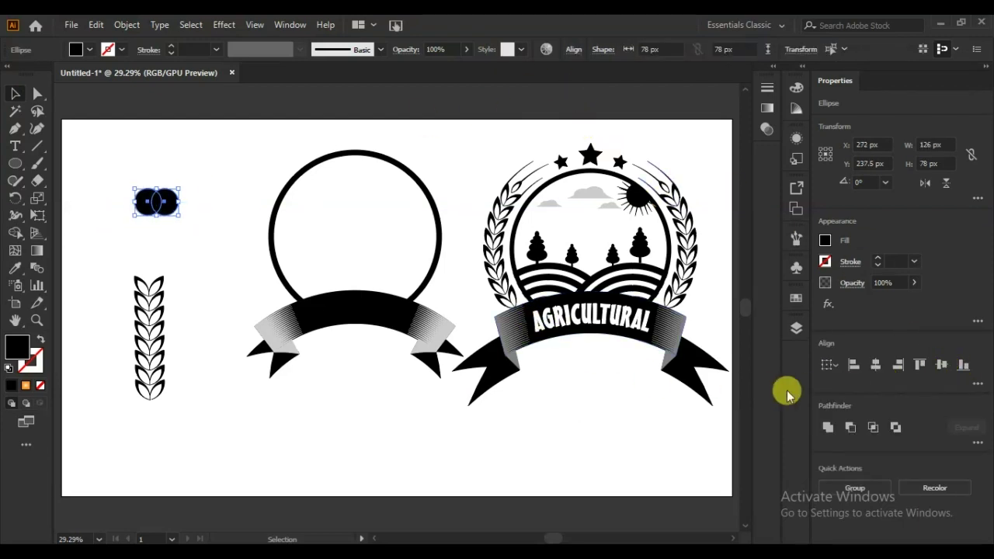
pyautogui.click(873, 428)
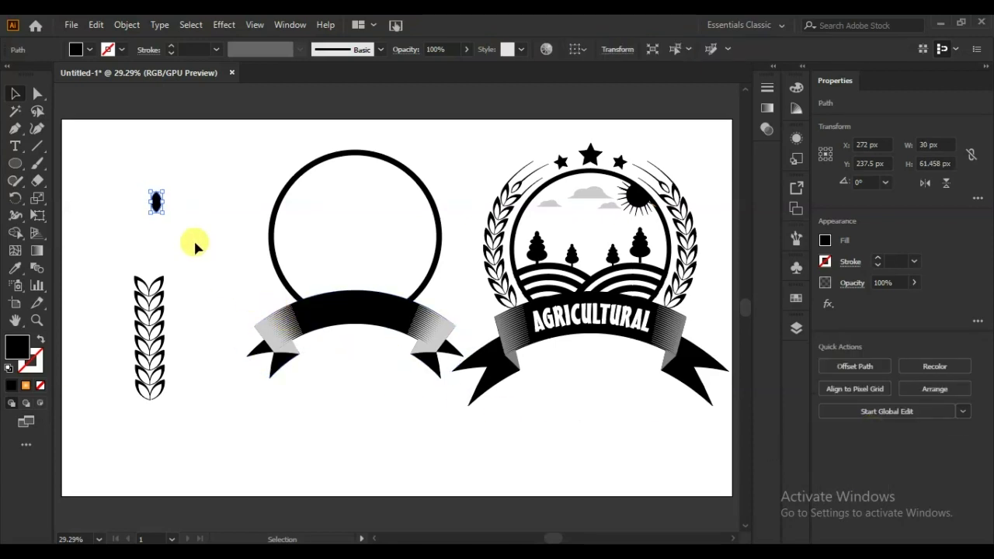
pyautogui.hotkey('ctrl', '+')
pyautogui.hotkey('ctrl', '+')
pyautogui.hotkey('ctrl', '+')
pyautogui.hotkey('ctrl', '+')
pyautogui.hotkey('ctrl', '+')
pyautogui.hotkey('ctrl', '+')
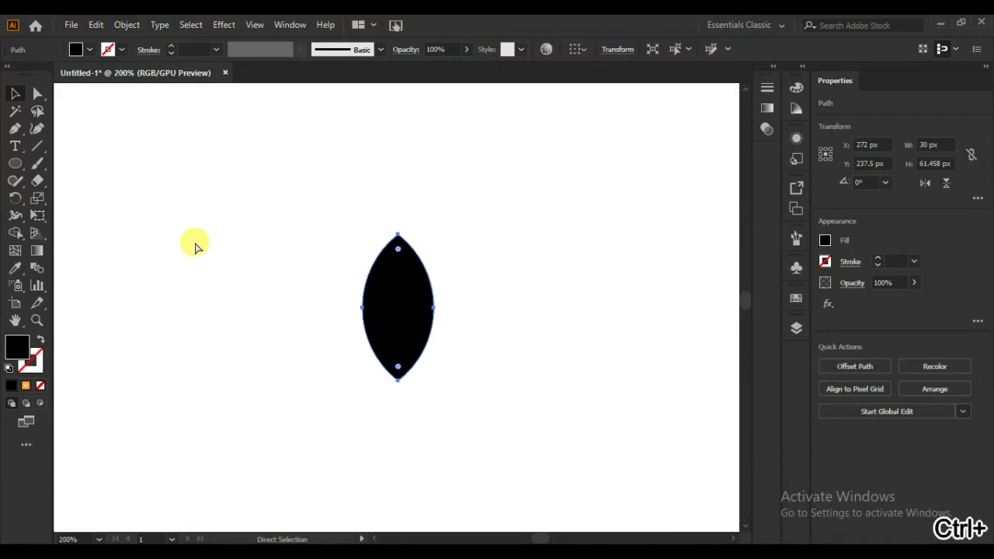
pyautogui.hotkey('ctrl', '+')
pyautogui.hotkey('ctrl', '+')
# - Subtract a smaller inner lens copy with Minus Front, leaving a hollow pointed grain rim
pyautogui.press('v')
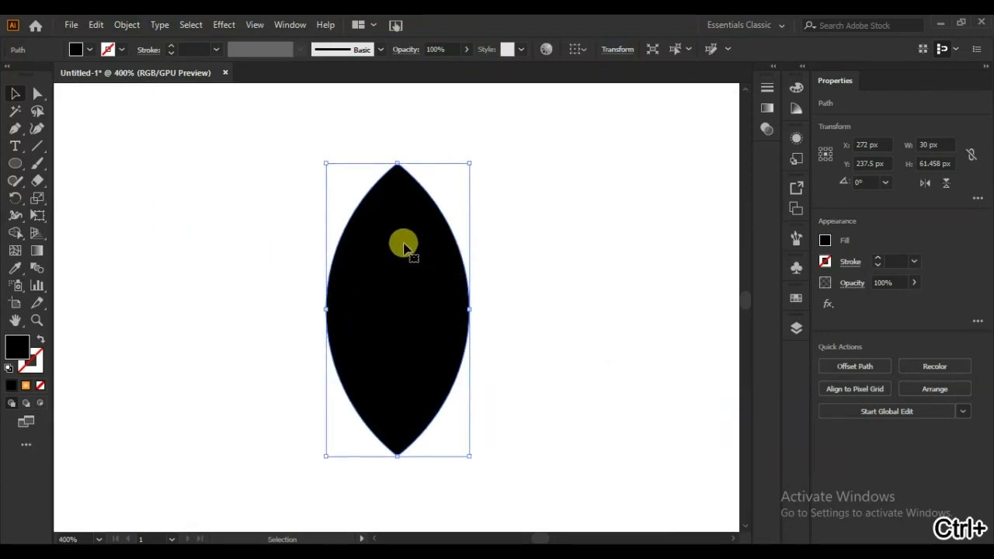
pyautogui.moveTo(400, 240); pyautogui.dragTo(401, 288)
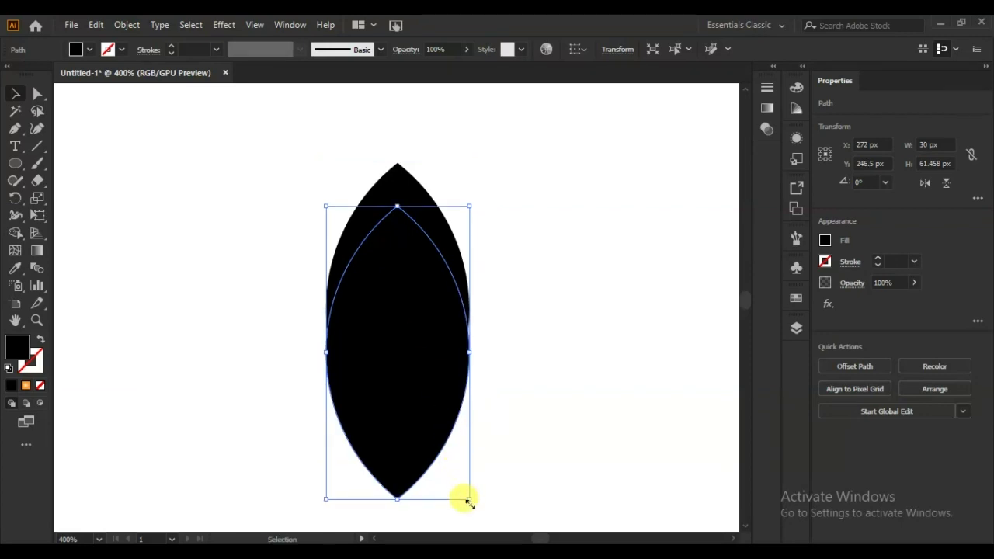
pyautogui.moveTo(469, 499); pyautogui.dragTo(456, 468)
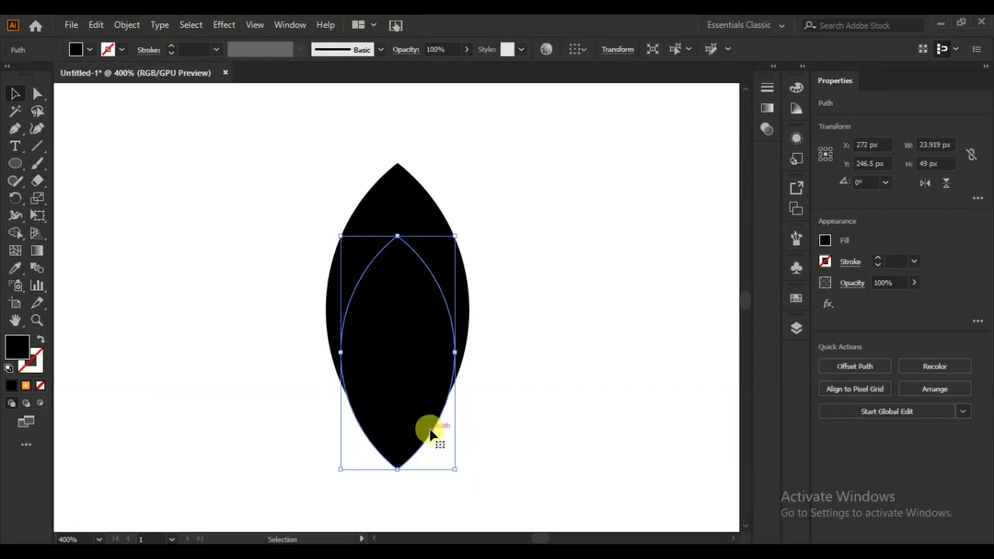
pyautogui.press('Up')
pyautogui.press('Up')
pyautogui.press('Up')
pyautogui.press('Up')
pyautogui.press('Up')
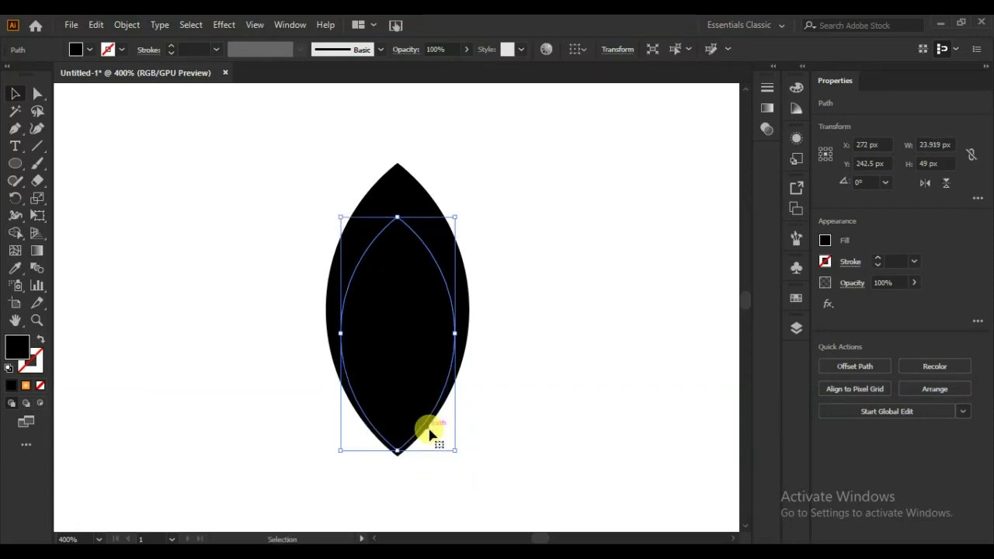
pyautogui.moveTo(498, 209); pyautogui.dragTo(289, 415)
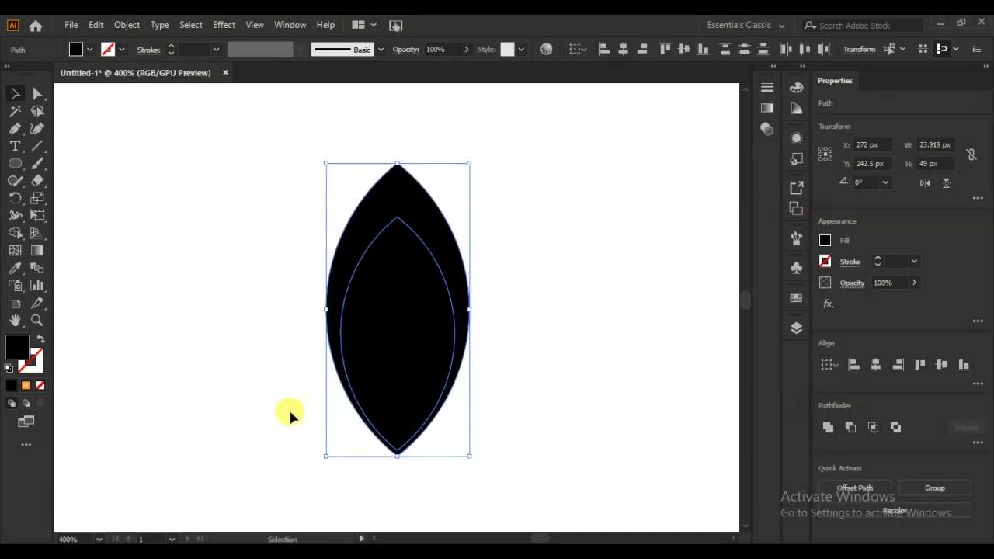
pyautogui.click(849, 426)
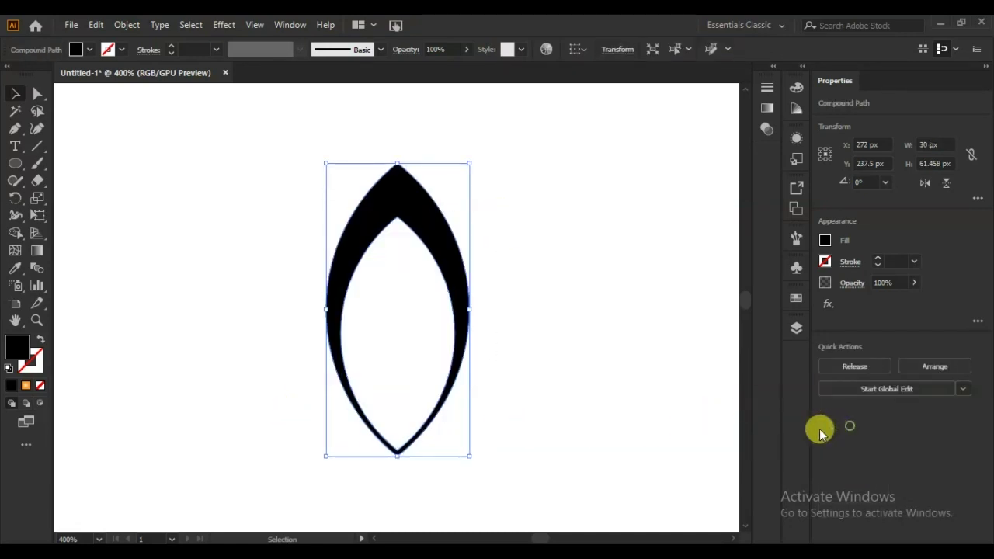
pyautogui.click(517, 363)
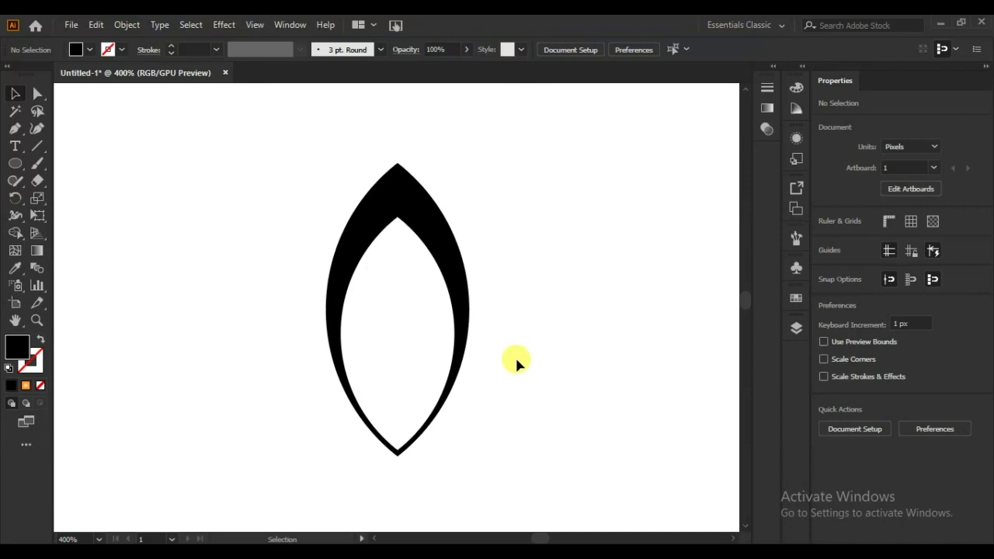
pyautogui.hotkey('ctrl', '0')
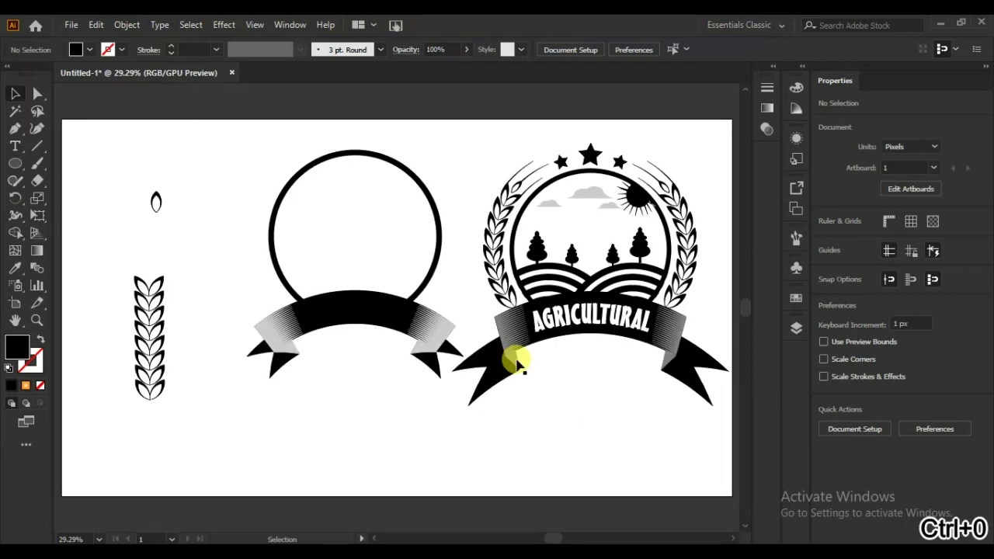
# - Set the hollow grain on top of the wheat stem and select stem and grain together
pyautogui.moveTo(157, 200); pyautogui.dragTo(152, 268)
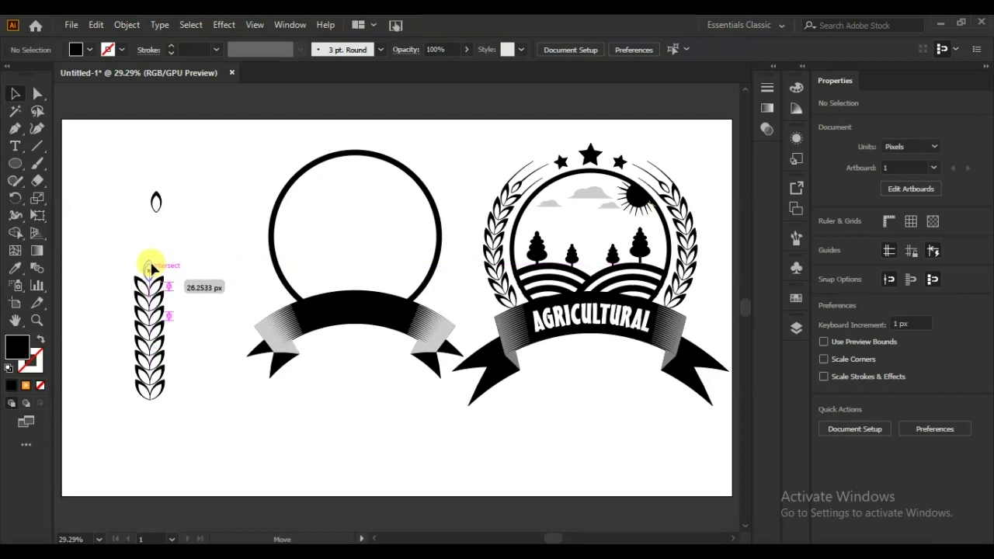
pyautogui.moveTo(153, 268); pyautogui.dragTo(150, 269)
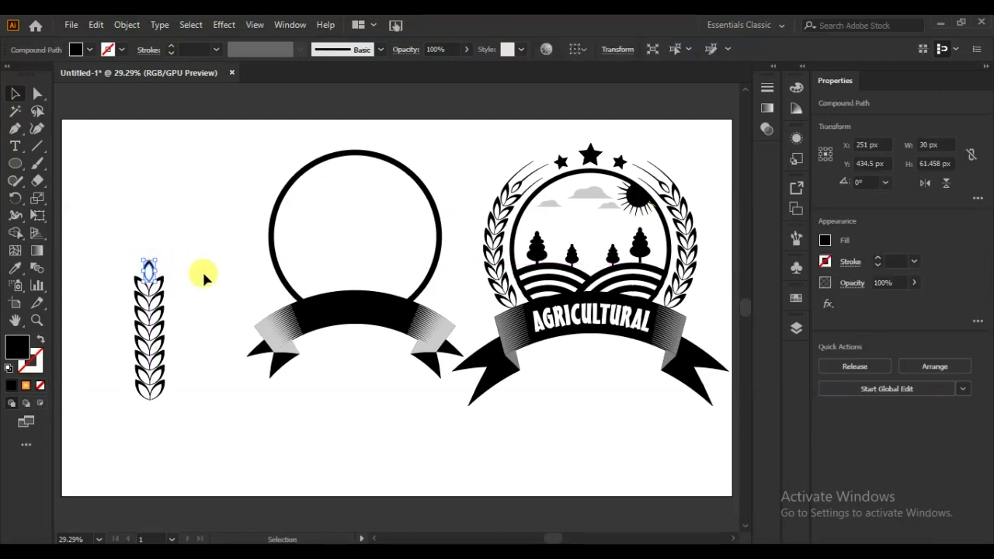
pyautogui.click(203, 274)
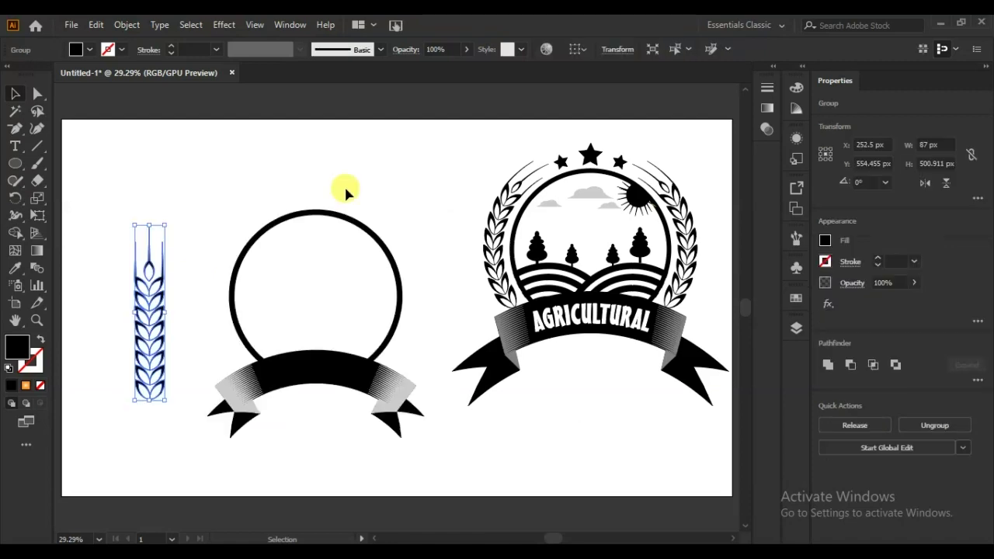
pyautogui.click(167, 282)
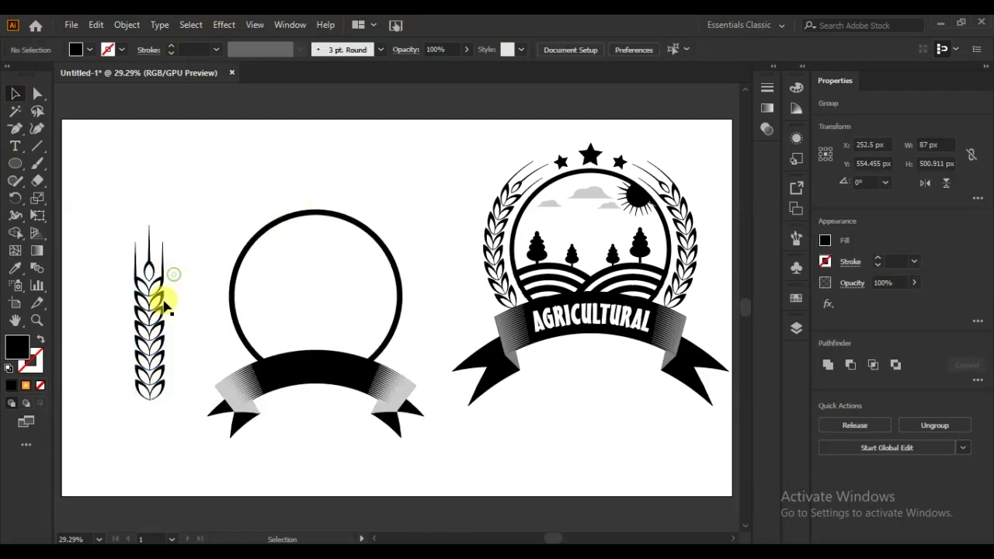
pyautogui.moveTo(144, 316); pyautogui.dragTo(147, 319)
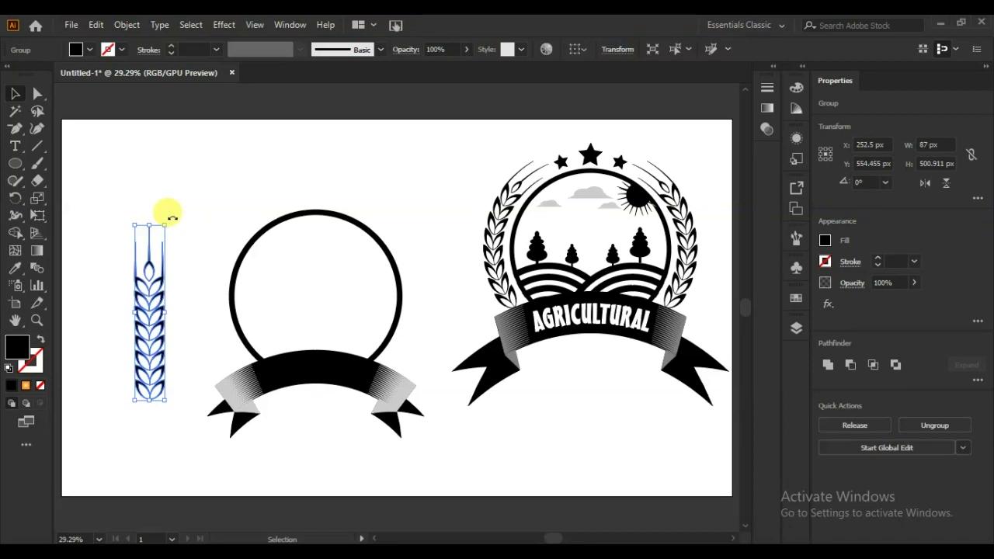
# - Rotate the wheat ear 90° to lie horizontally and nudge it just above the ring
pyautogui.moveTo(172, 218); pyautogui.dragTo(217, 311)
pyautogui.moveTo(163, 330); pyautogui.dragTo(332, 202)
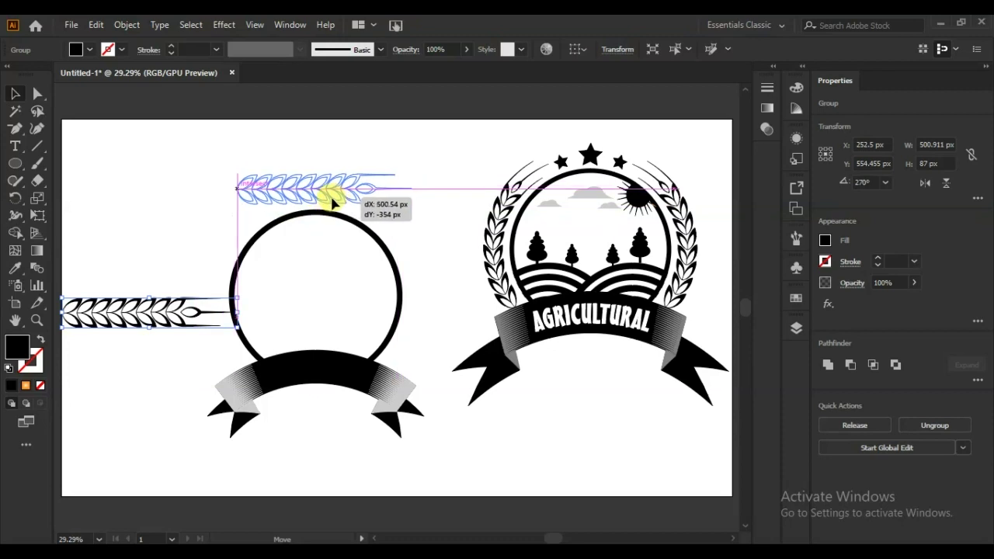
pyautogui.moveTo(333, 202); pyautogui.dragTo(335, 203)
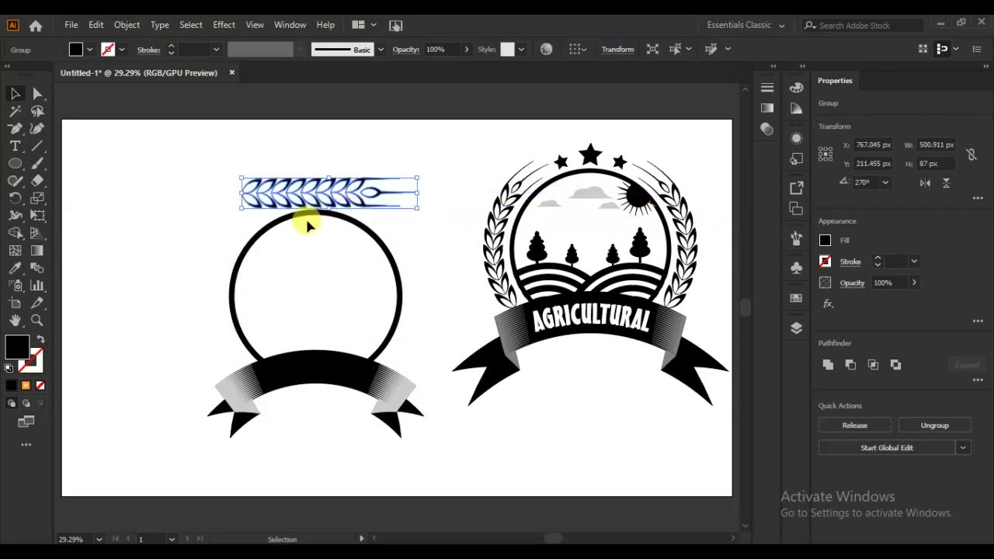
pyautogui.press('Up')
pyautogui.press('Up')
pyautogui.press('Up')
pyautogui.press('Up')
pyautogui.press('Up')
pyautogui.press('Up')
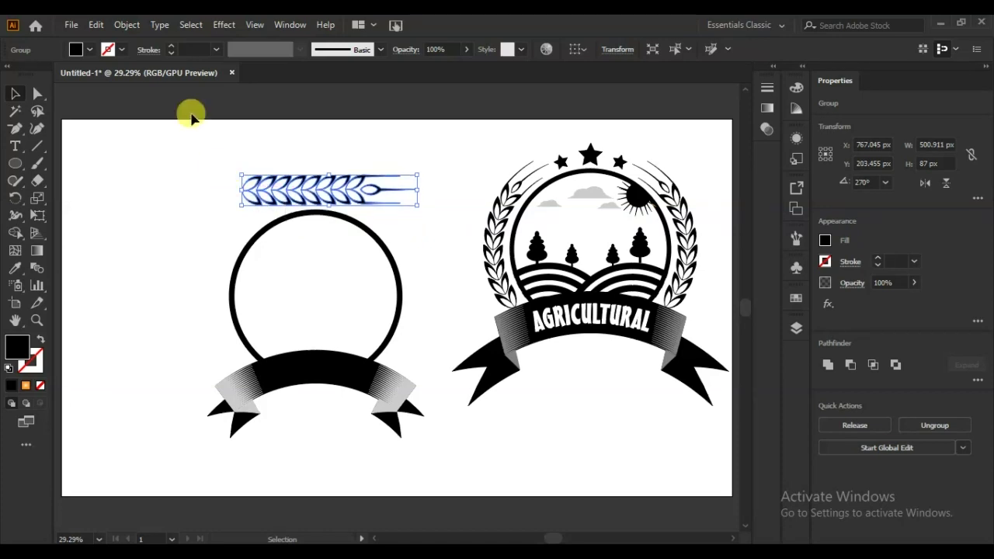
# - Apply an Arc Envelope Distort warp with 54% bend to the horizontal wheat sprig
pyautogui.click(128, 27)
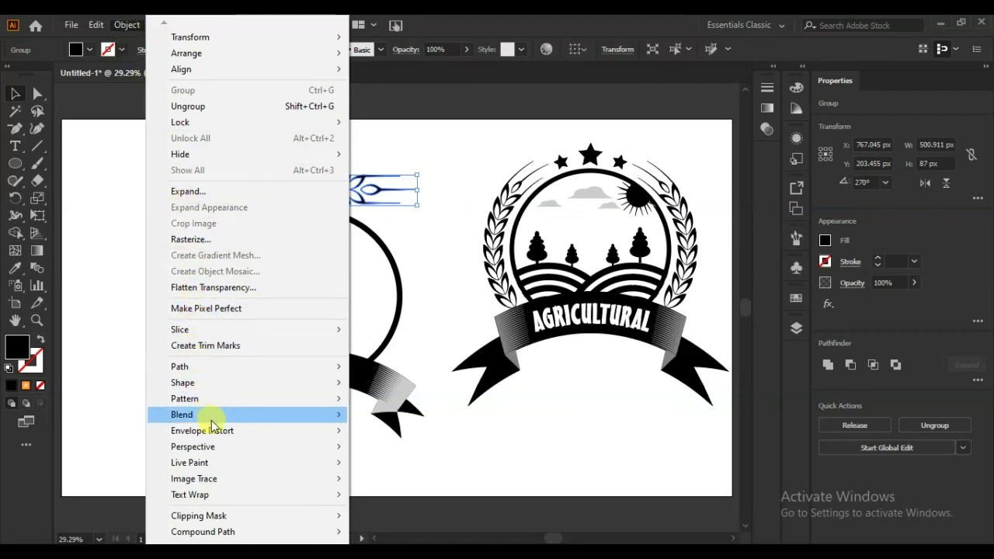
pyautogui.moveTo(202, 430)
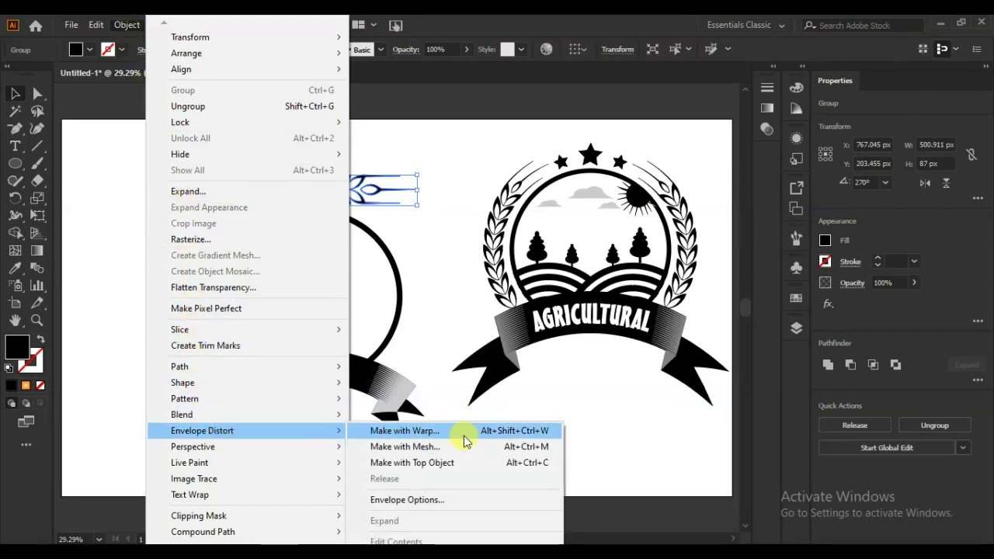
pyautogui.click(465, 435)
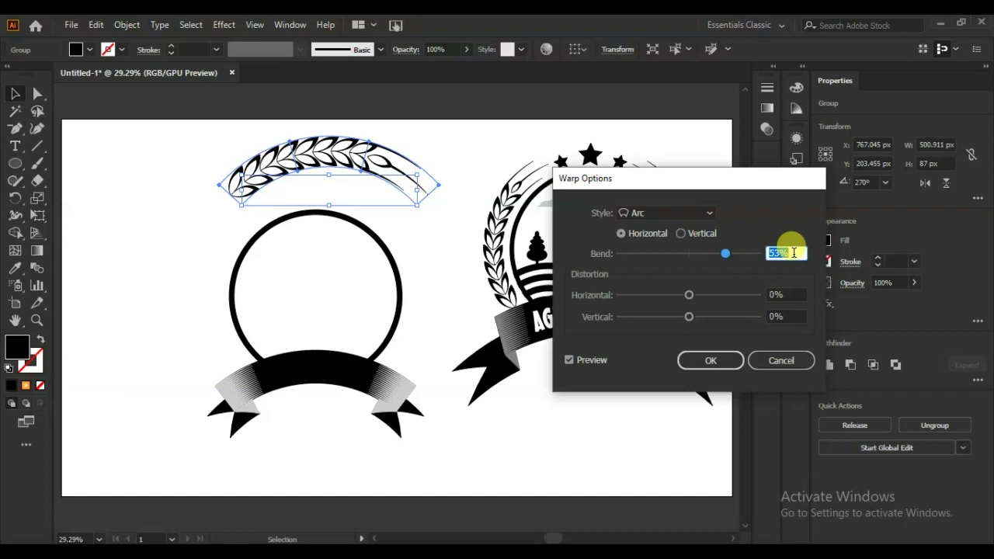
pyautogui.press('Down')
pyautogui.press('Up')
pyautogui.press('Up')
pyautogui.press('Up')
pyautogui.press('Down')
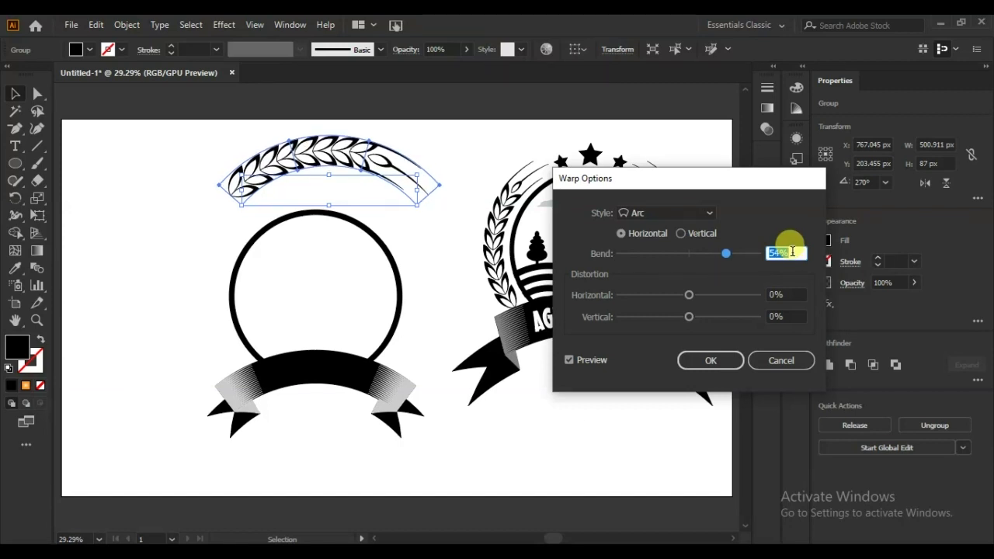
pyautogui.click(699, 359)
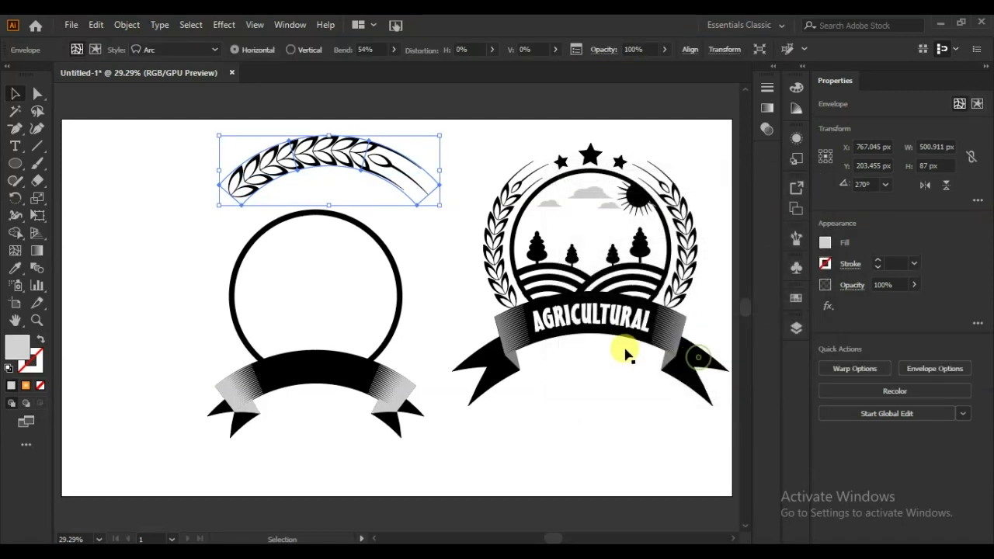
# - Rotate the arched wheat sprig upright, about 90°, and move it beside the ring's left side
pyautogui.moveTo(208, 212)
pyautogui.mouseDown()
pyautogui.moveTo(288, 260)
pyautogui.moveTo(365, 270)
pyautogui.mouseUp()
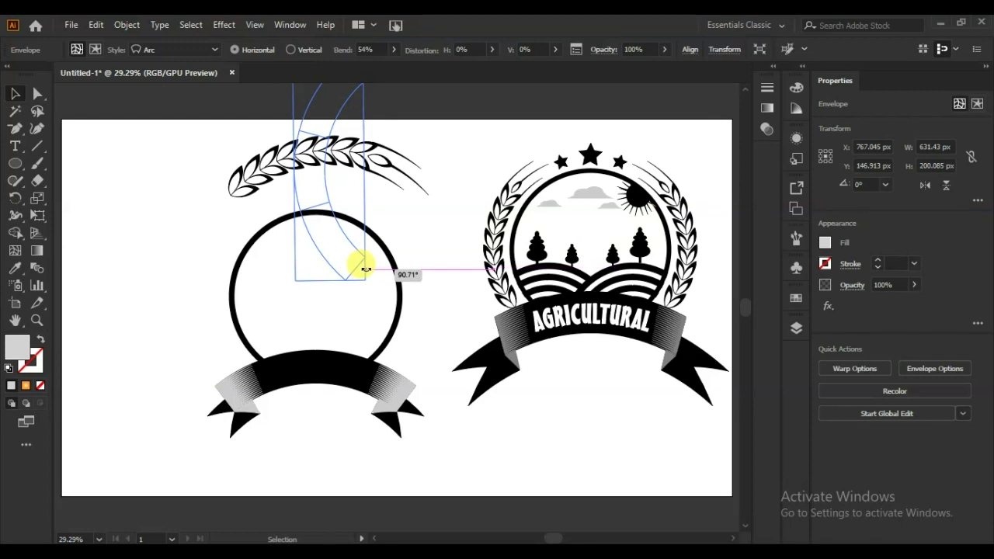
pyautogui.moveTo(365, 269); pyautogui.dragTo(355, 261)
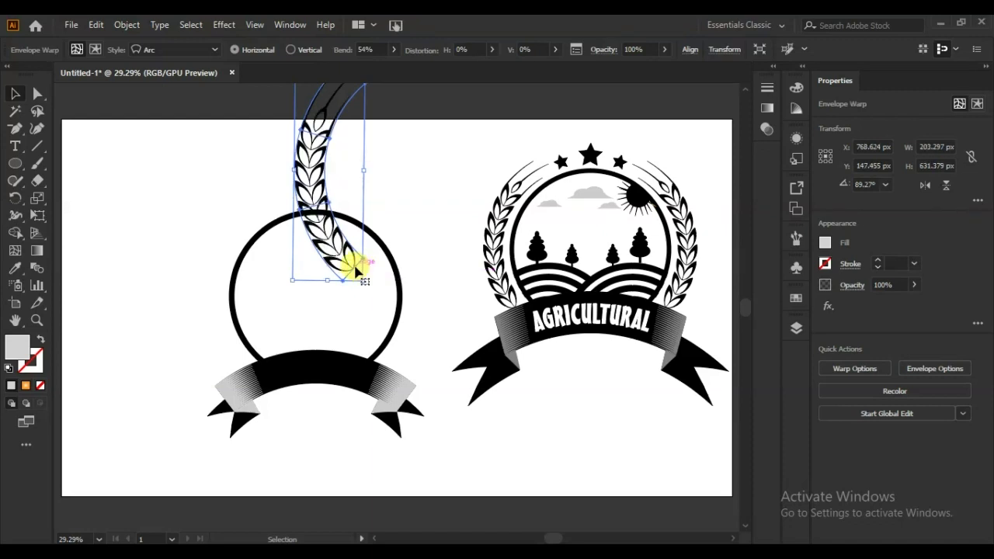
pyautogui.moveTo(320, 217)
pyautogui.mouseDown()
pyautogui.moveTo(198, 297)
pyautogui.moveTo(197, 308)
pyautogui.mouseUp()
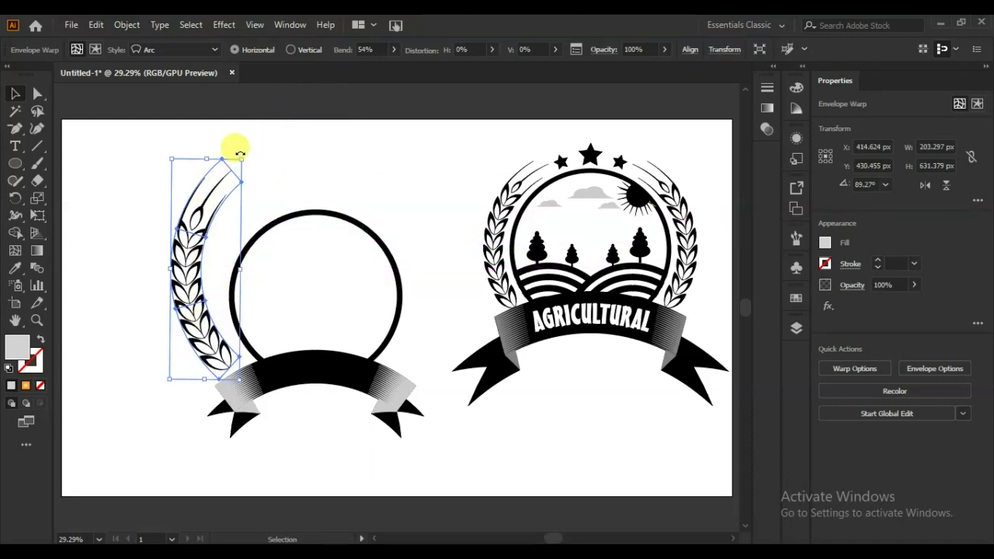
# - Scale the sprig down, tilt it to about 82.7°, and nudge it snugly against the ring
pyautogui.moveTo(244, 157); pyautogui.dragTo(230, 199)
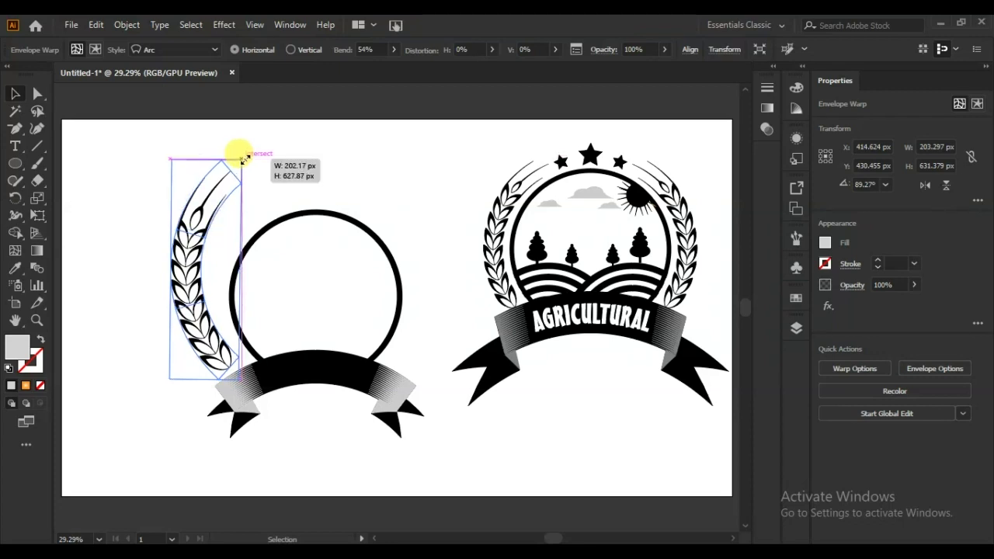
pyautogui.moveTo(194, 306); pyautogui.dragTo(202, 303)
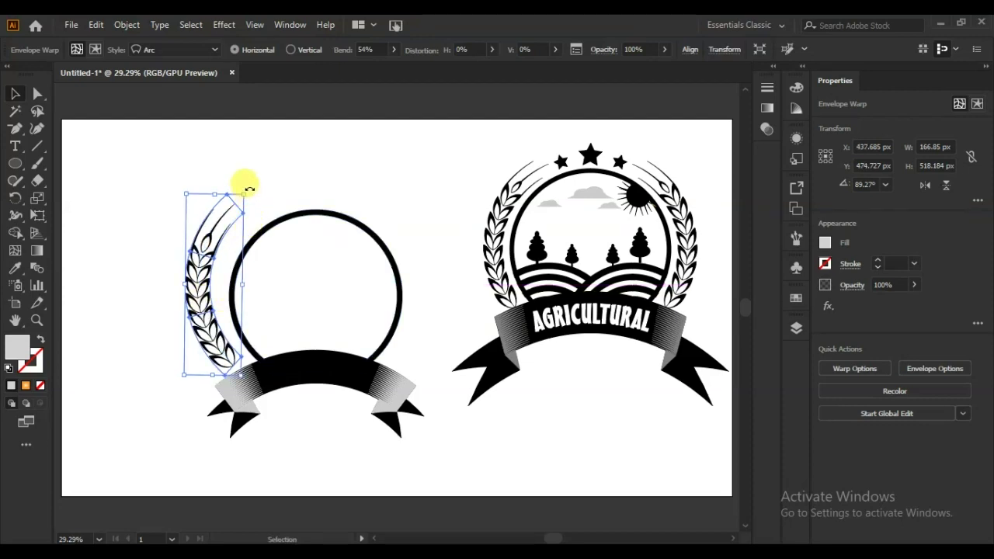
pyautogui.moveTo(248, 189); pyautogui.dragTo(254, 195)
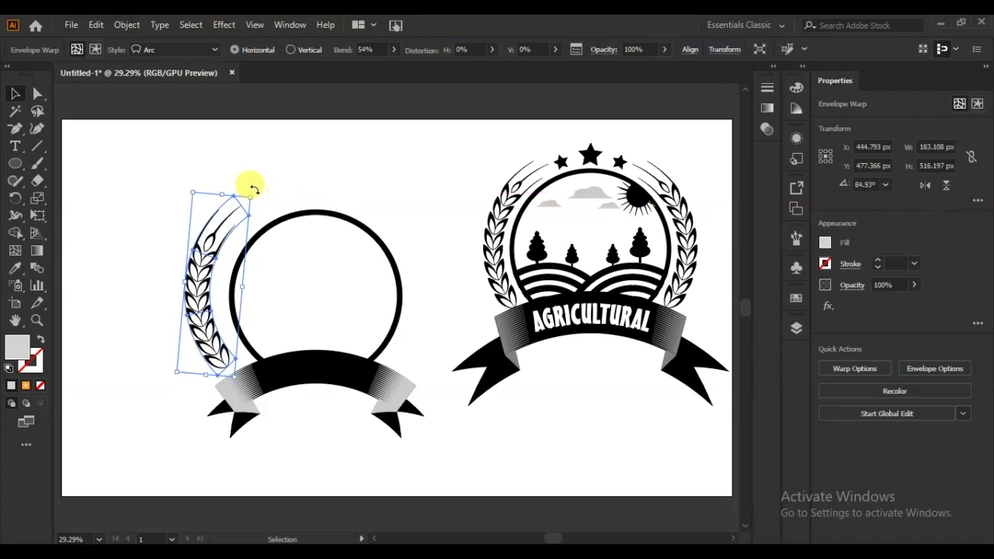
pyautogui.hotkey('shift', 'Right')
pyautogui.hotkey('shift', 'Right')
pyautogui.hotkey('shift', 'Right')
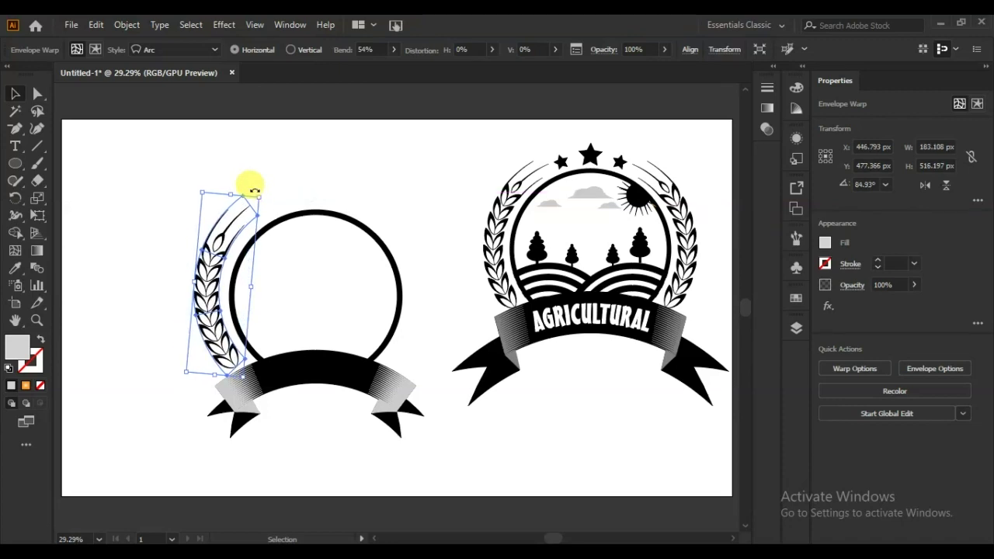
pyautogui.press('Right')
pyautogui.press('Right')
pyautogui.press('Right')
pyautogui.press('Right')
pyautogui.press('Right')
pyautogui.press('Right')
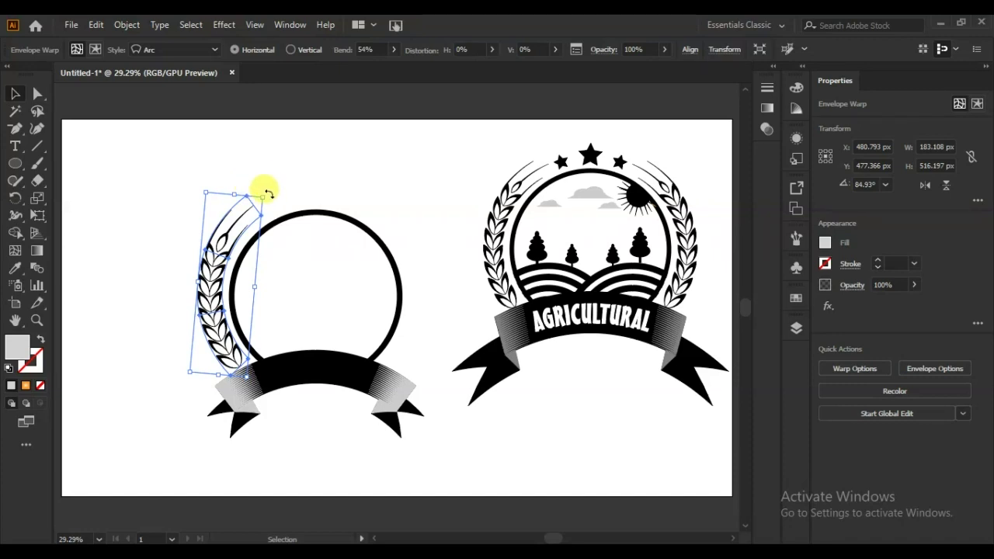
pyautogui.moveTo(266, 192); pyautogui.dragTo(271, 184)
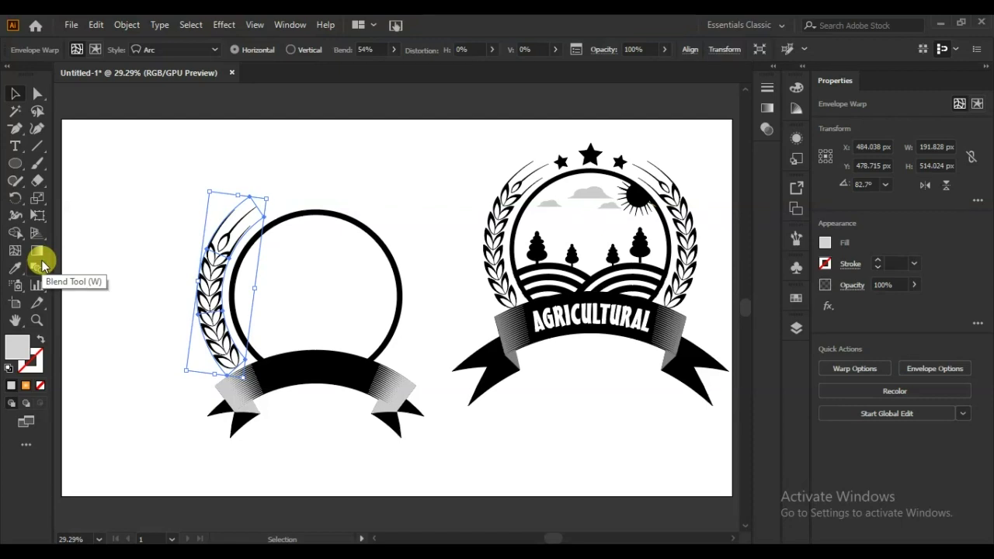
pyautogui.press('Right')
pyautogui.press('Right')
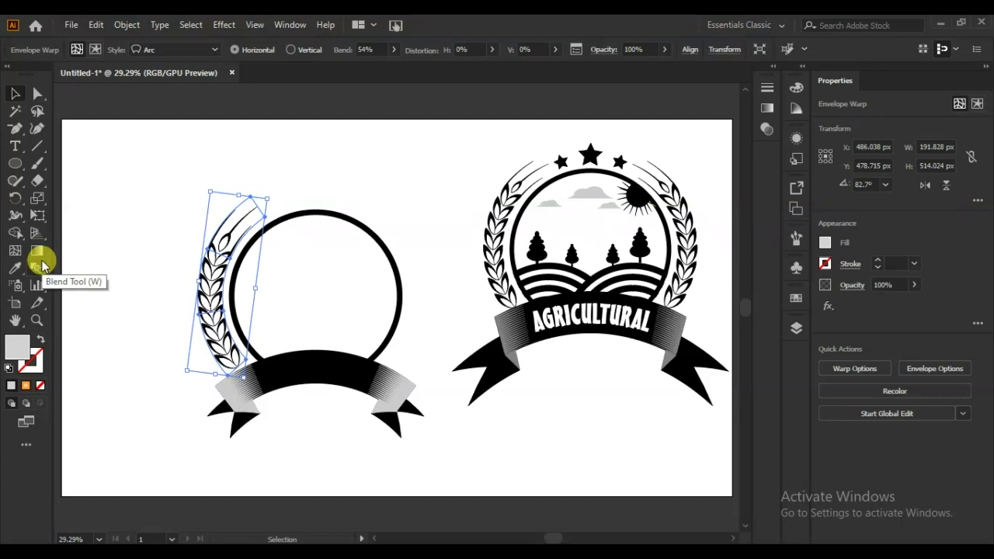
# - Open the Rotate dialog for the wheat sprig, cancel it, and reselect the sprig
pyautogui.rightClick(216, 332)
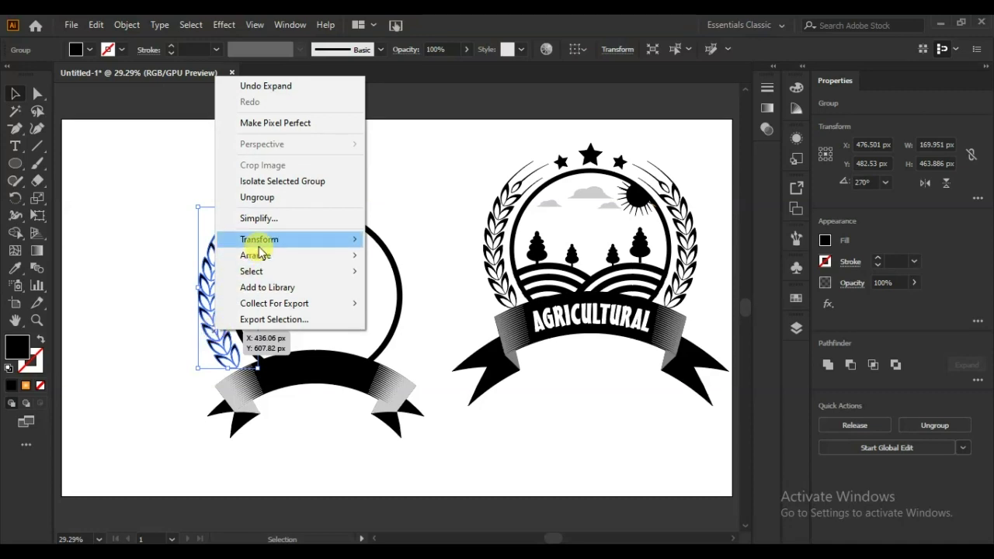
pyautogui.moveTo(258, 239)
pyautogui.click(424, 281)
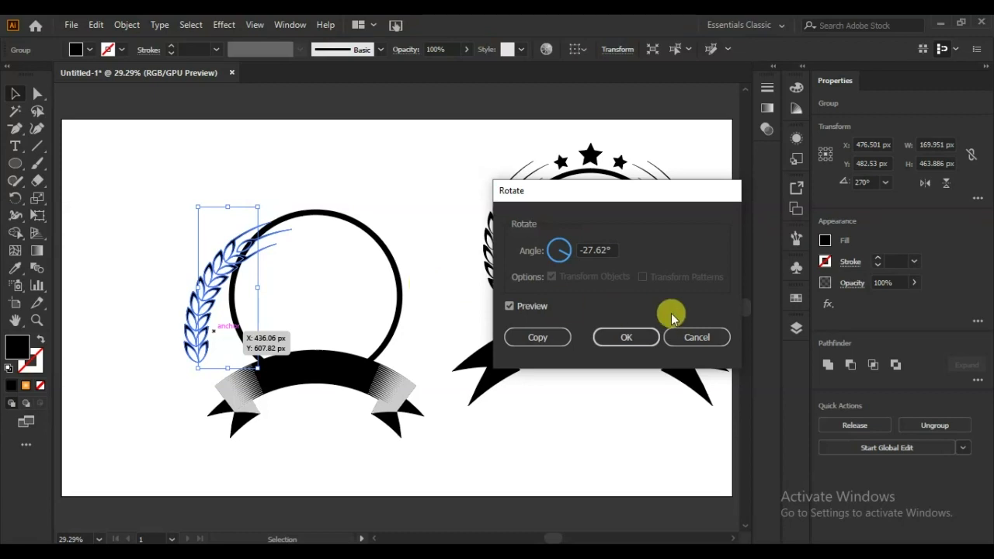
pyautogui.click(697, 337)
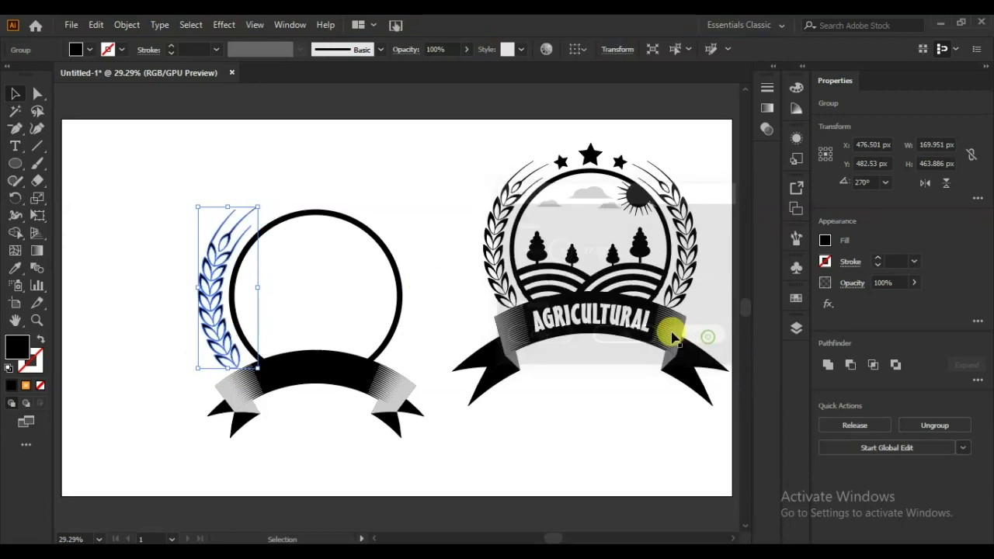
pyautogui.click(202, 284)
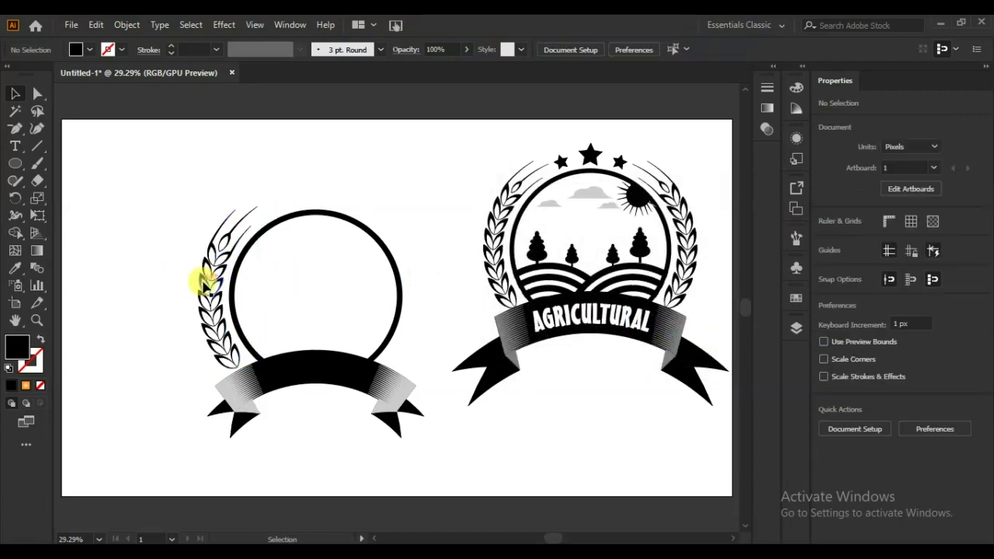
pyautogui.click(204, 284)
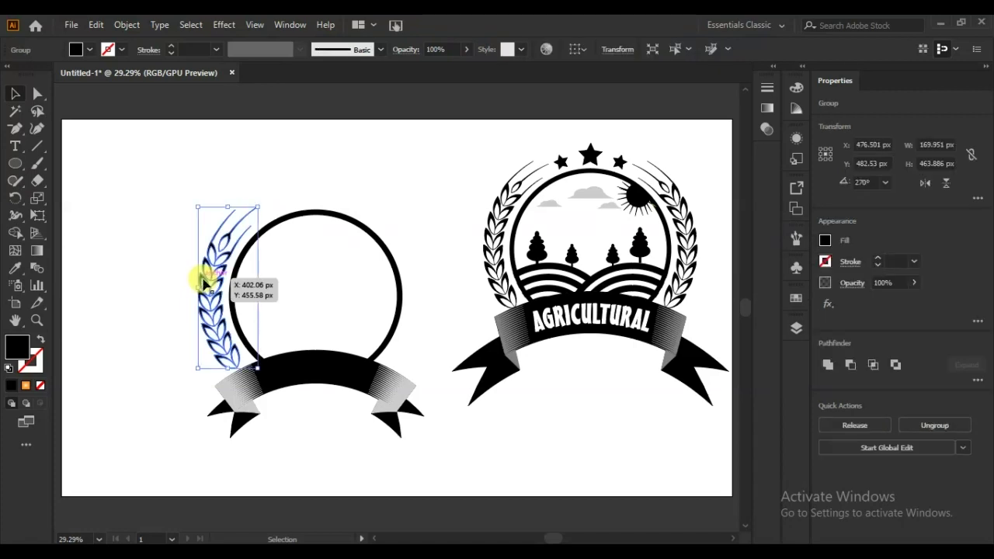
# - Make a vertically reflected copy of the sprig and nudge it to the ring's right edge at X 974.501 px
pyautogui.rightClick(203, 283)
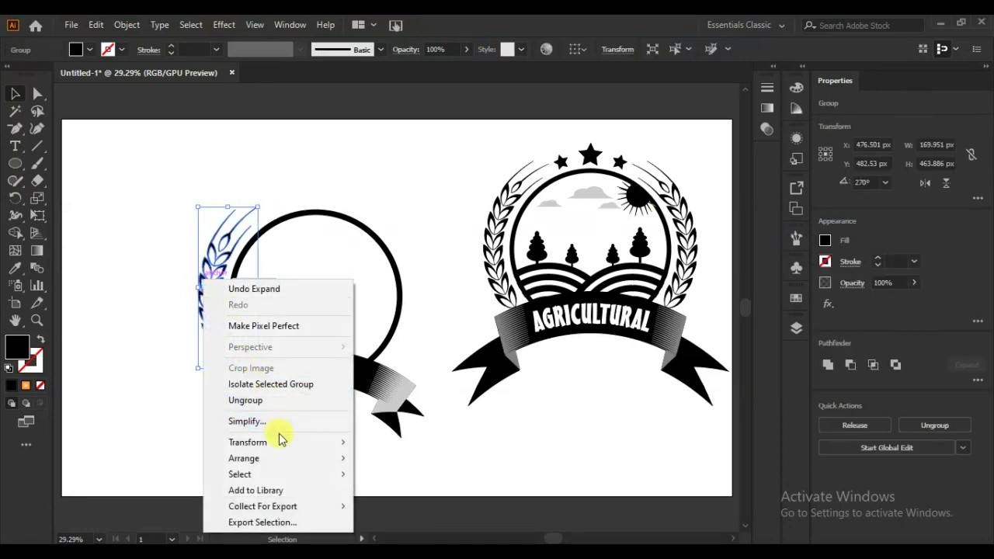
pyautogui.moveTo(248, 442)
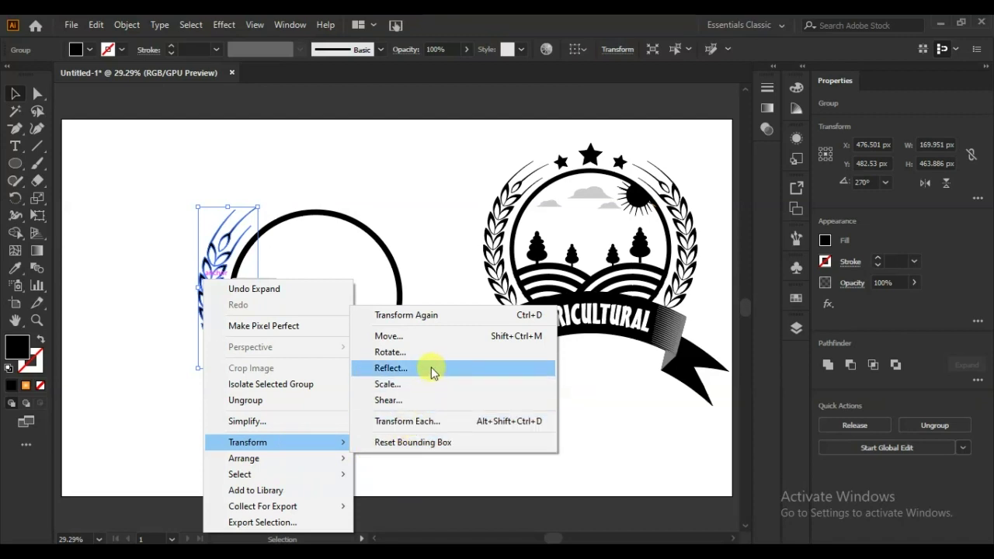
pyautogui.click(431, 366)
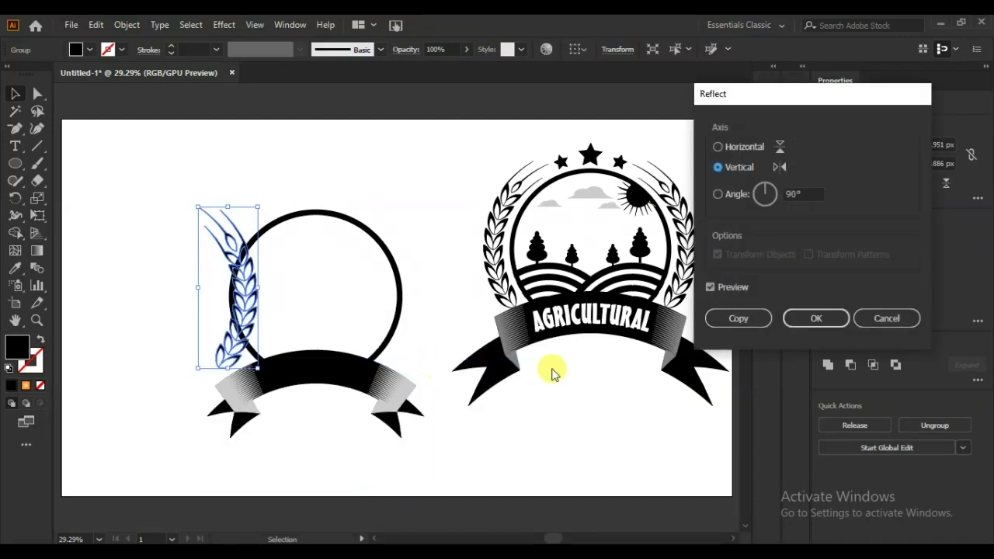
pyautogui.click(737, 319)
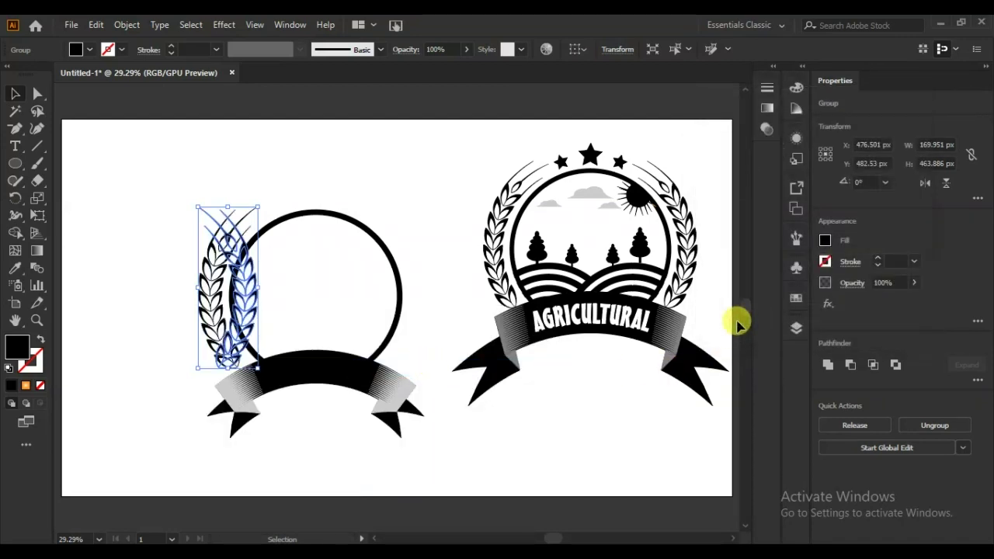
pyautogui.press('Right')
pyautogui.press('Right')
pyautogui.press('Right')
pyautogui.press('Right')
pyautogui.press('Right')
pyautogui.press('Right')
pyautogui.press('Right')
pyautogui.press('Right')
pyautogui.press('Right')
pyautogui.press('Right')
pyautogui.press('Right')
pyautogui.press('Right')
pyautogui.press('Right')
pyautogui.press('Right')
pyautogui.press('Right')
pyautogui.press('Right')
pyautogui.press('Right')
pyautogui.press('Right')
pyautogui.press('Right')
pyautogui.press('Right')
pyautogui.press('Right')
pyautogui.press('Right')
pyautogui.press('Right')
pyautogui.press('Right')
pyautogui.press('Right')
pyautogui.press('Right')
pyautogui.press('Right')
pyautogui.press('Right')
pyautogui.press('Right')
pyautogui.press('Right')
pyautogui.press('Right')
pyautogui.press('Right')
pyautogui.press('Right')
pyautogui.press('Right')
pyautogui.press('Right')
pyautogui.press('Right')
pyautogui.press('Right')
pyautogui.press('Right')
pyautogui.press('Right')
pyautogui.press('Right')
pyautogui.press('Right')
pyautogui.press('Right')
pyautogui.press('Right')
pyautogui.press('Right')
pyautogui.press('Right')
pyautogui.press('Right')
pyautogui.press('Right')
pyautogui.press('Right')
pyautogui.press('Right')
pyautogui.press('Right')
pyautogui.press('Right')
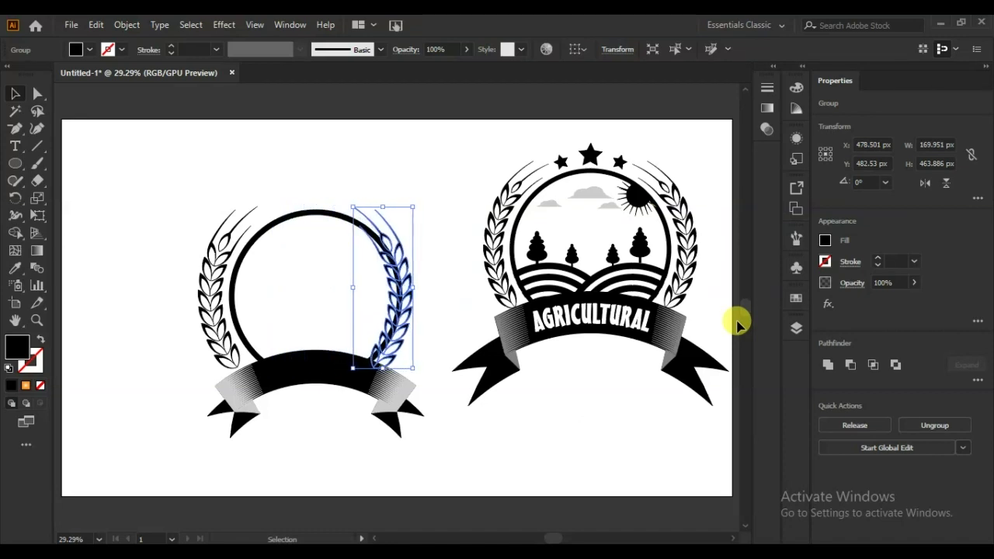
pyautogui.press('Right')
pyautogui.press('Right')
pyautogui.press('Right')
pyautogui.press('Right')
pyautogui.press('Right')
pyautogui.press('Right')
pyautogui.press('Right')
pyautogui.press('Right')
pyautogui.press('Right')
pyautogui.press('Right')
pyautogui.press('Right')
pyautogui.press('Right')
pyautogui.press('Right')
pyautogui.press('Right')
pyautogui.press('Right')
pyautogui.press('Right')
pyautogui.press('Right')
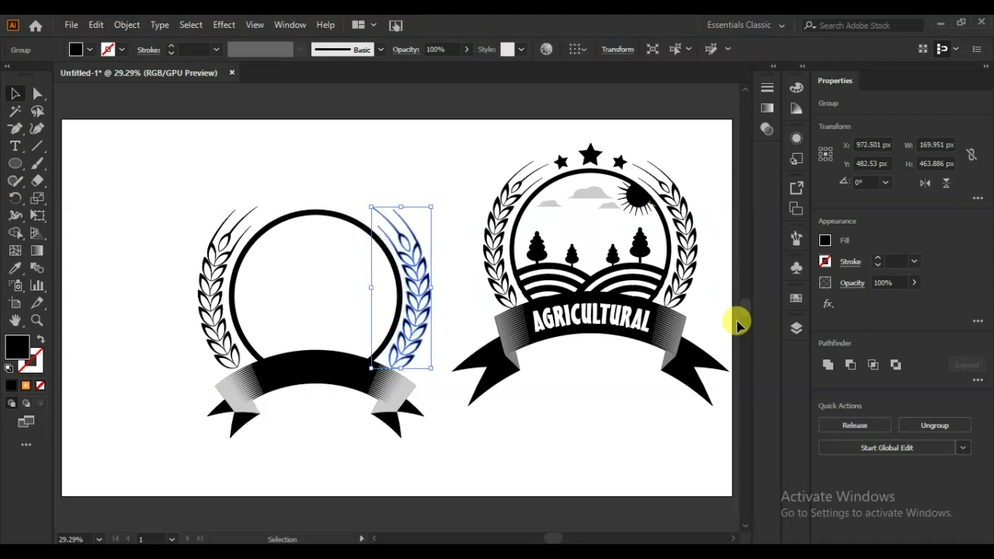
pyautogui.press('Right')
pyautogui.press('Right')
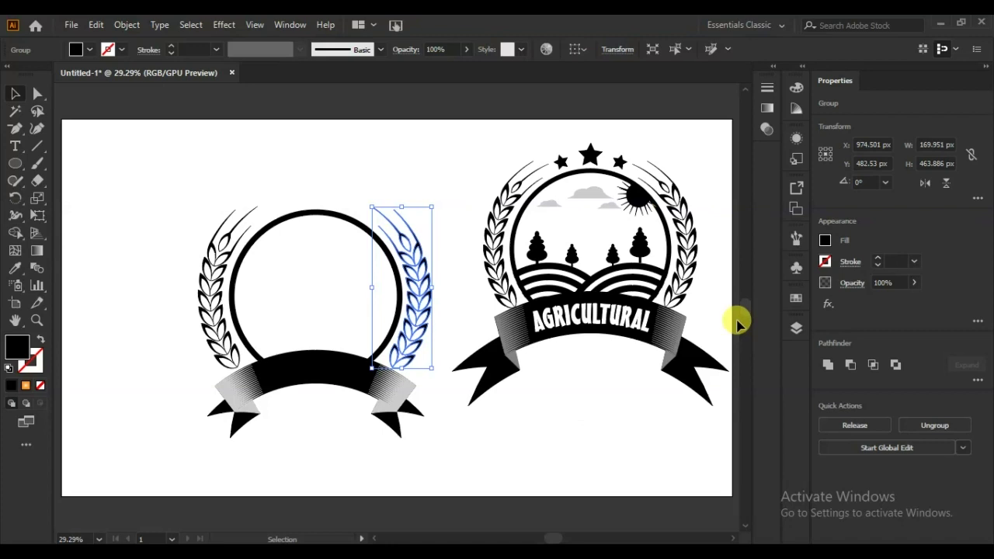
pyautogui.press('Right')
pyautogui.press('Right')
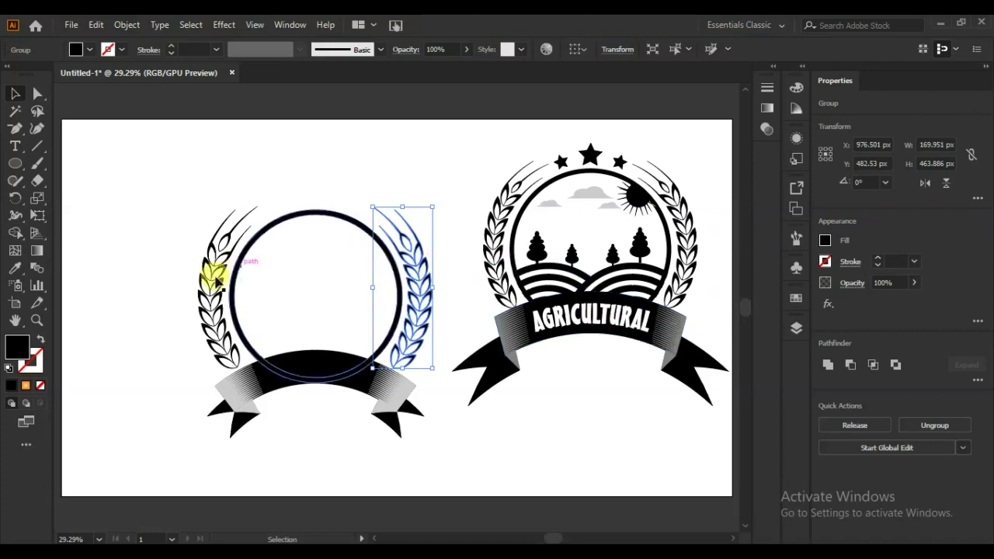
# - Group the two wheat sprigs and centre them horizontally over the ring
pyautogui.keyDown('shift'); pyautogui.click(208, 299); pyautogui.keyUp('shift')
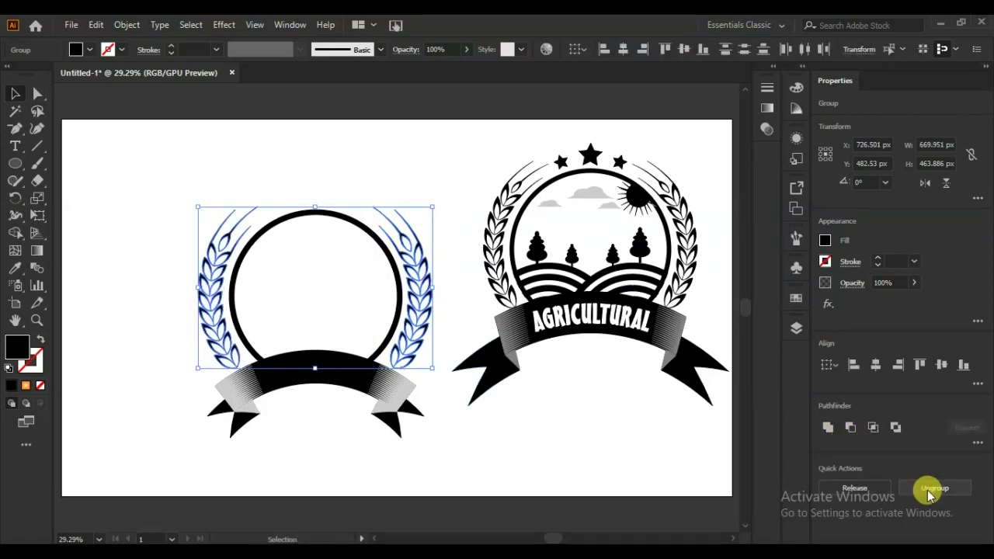
pyautogui.rightClick(429, 299)
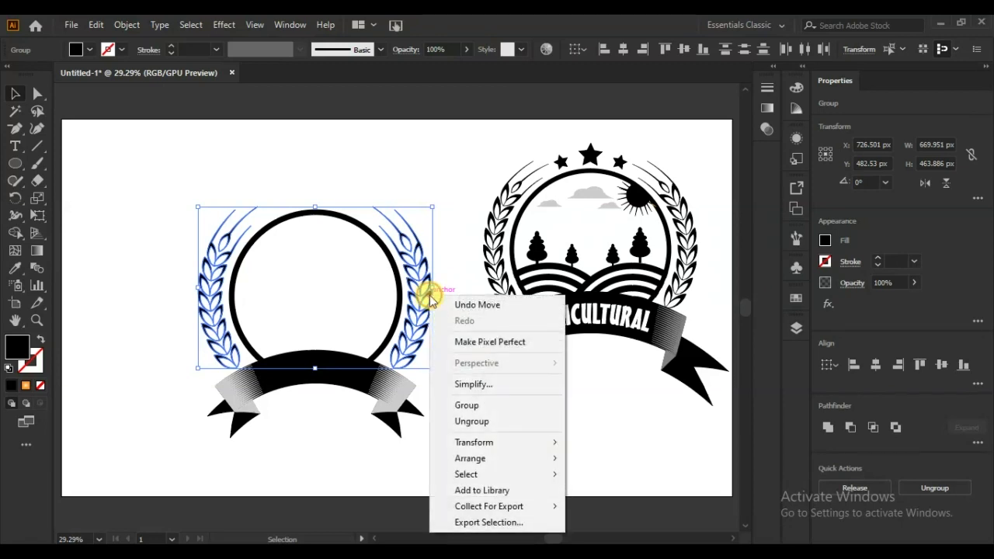
pyautogui.click(475, 398)
pyautogui.moveTo(403, 172); pyautogui.dragTo(284, 437)
pyautogui.moveTo(208, 450)
pyautogui.mouseDown()
pyautogui.moveTo(229, 321)
pyautogui.moveTo(189, 328)
pyautogui.mouseUp()
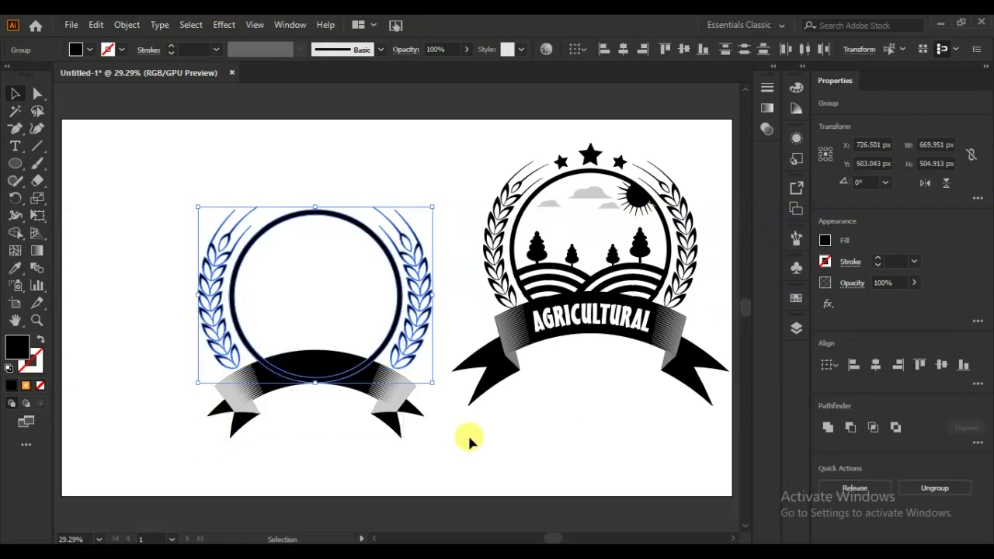
pyautogui.click(875, 365)
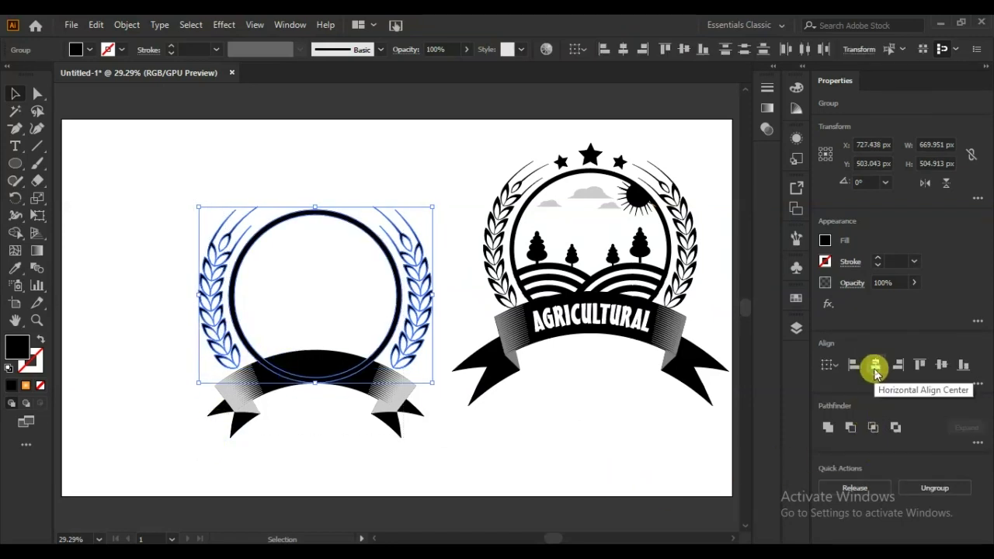
pyautogui.click(336, 456)
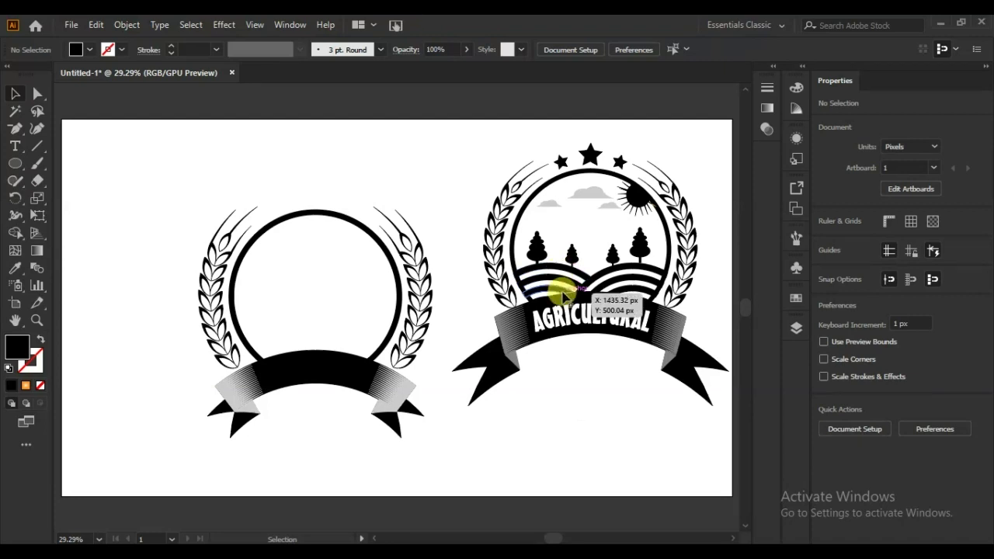
# - Move the whole wreath emblem up and right to X 857.375, Y 421.293 px, then bring up the shape tools
pyautogui.moveTo(442, 178); pyautogui.dragTo(194, 429)
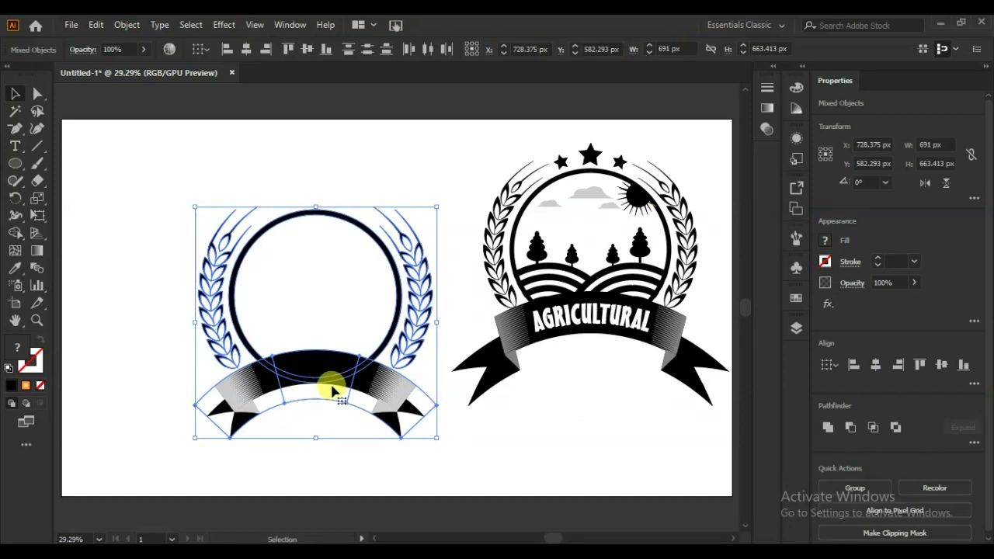
pyautogui.moveTo(328, 365)
pyautogui.mouseDown()
pyautogui.moveTo(356, 305)
pyautogui.moveTo(375, 311)
pyautogui.mouseUp()
pyautogui.click(330, 440)
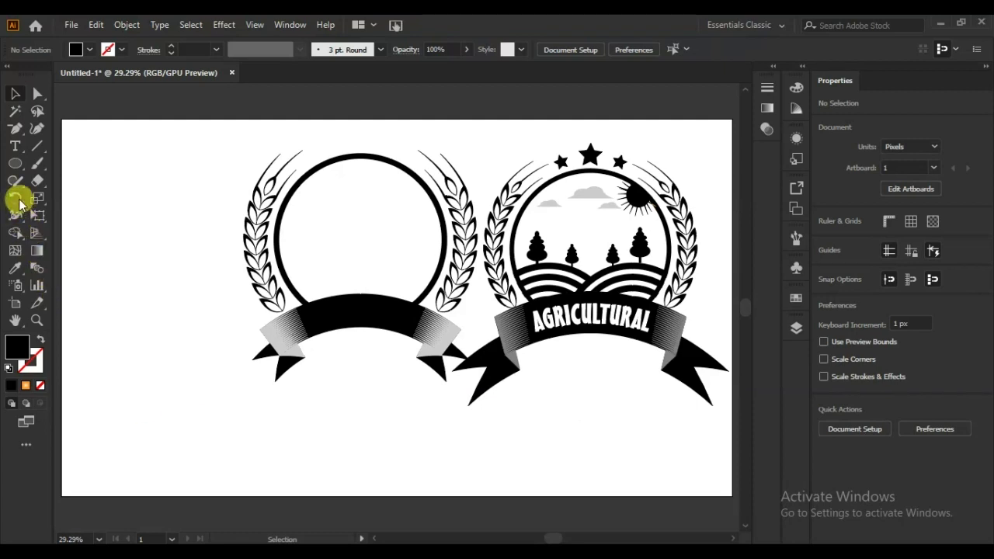
pyautogui.click(15, 163)
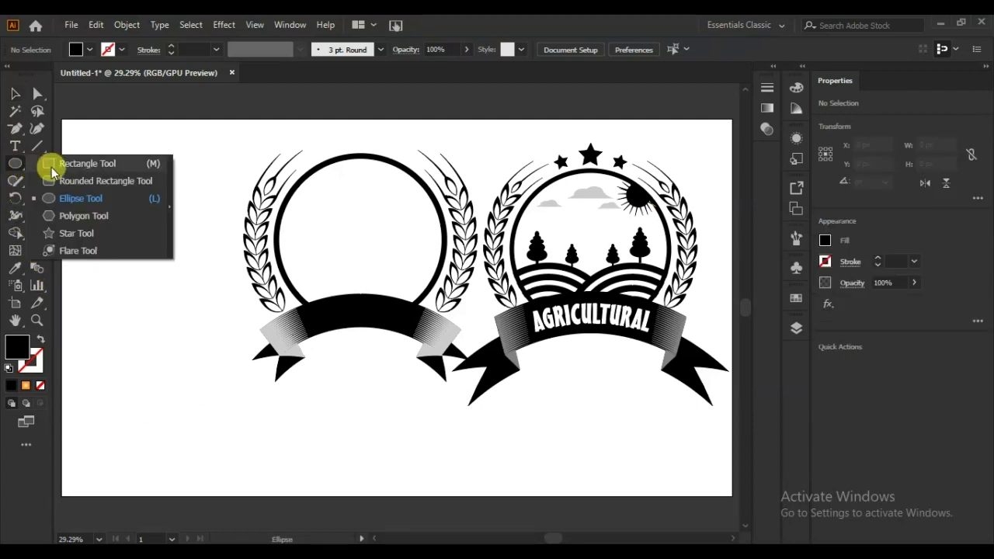
# - Draw a 401 × 401 px circle with no fill and an 18 pt black stroke left of the badges
pyautogui.click(50, 196)
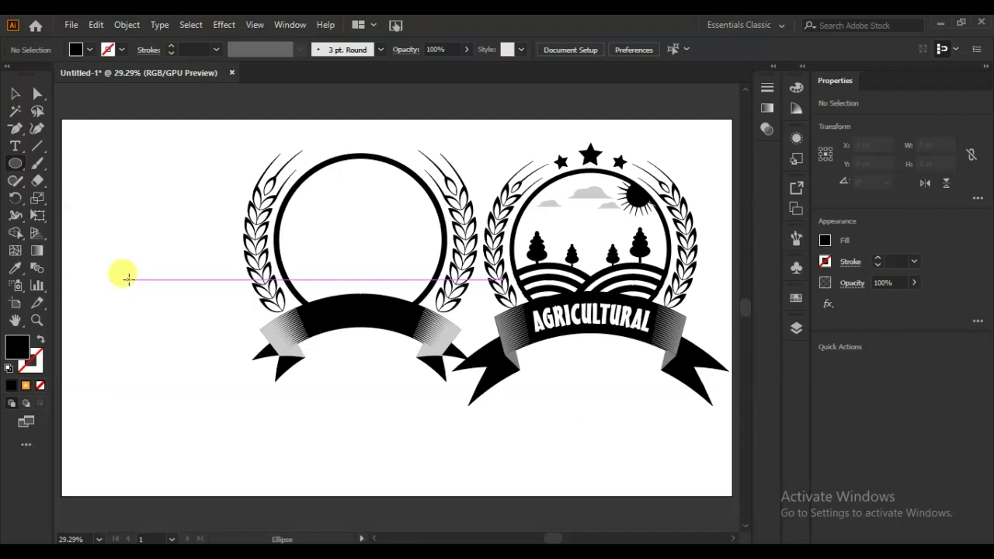
pyautogui.moveTo(93, 229); pyautogui.dragTo(220, 353)
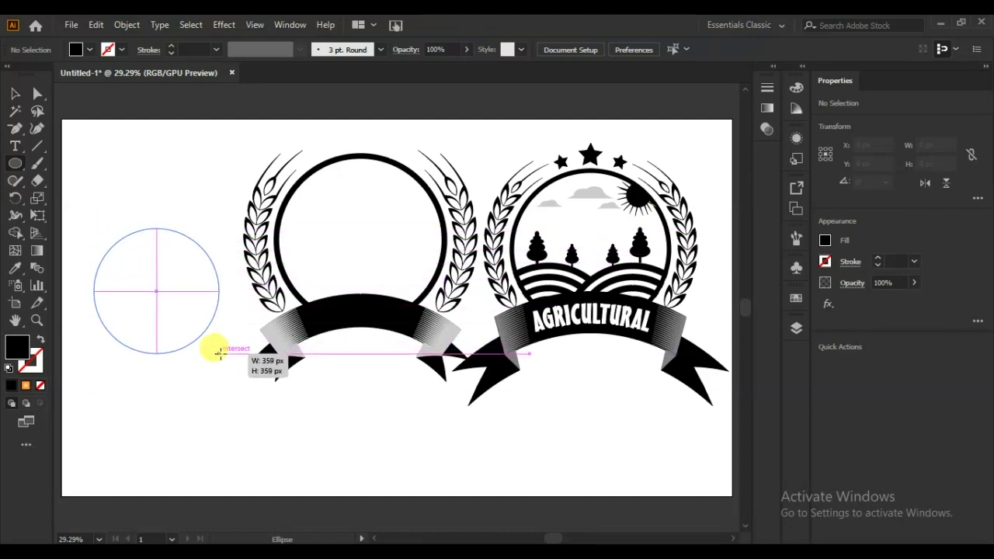
pyautogui.moveTo(221, 353); pyautogui.dragTo(231, 365)
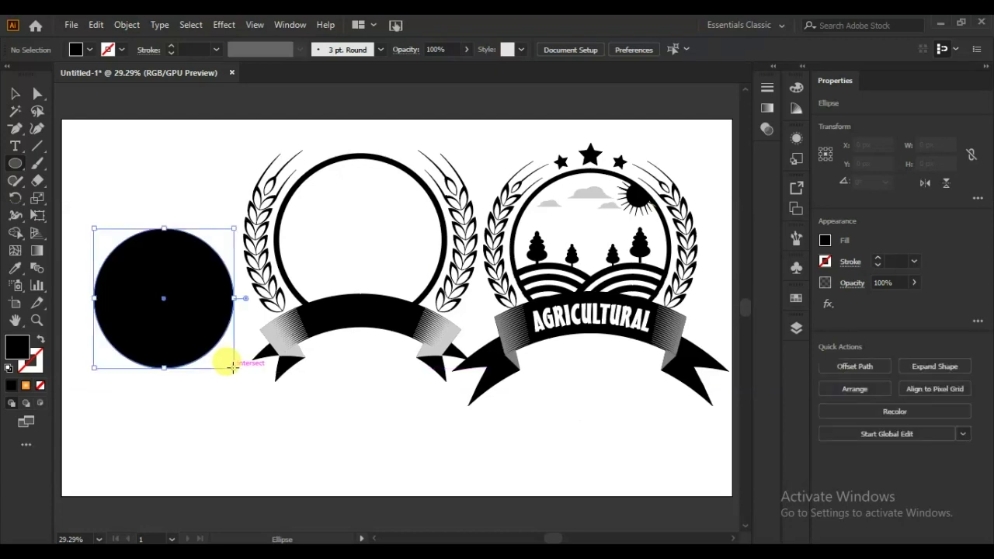
pyautogui.click(41, 340)
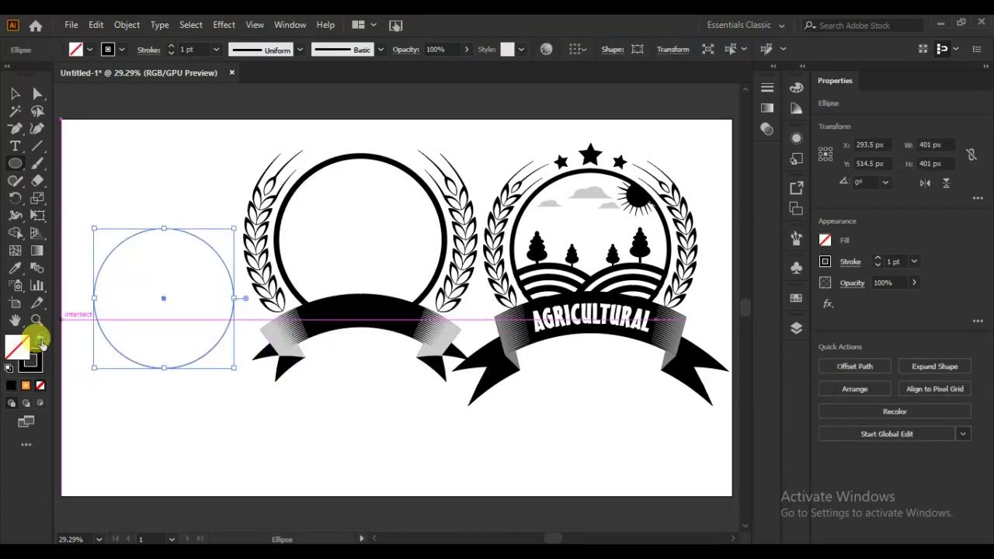
pyautogui.click(173, 50)
pyautogui.write('18')
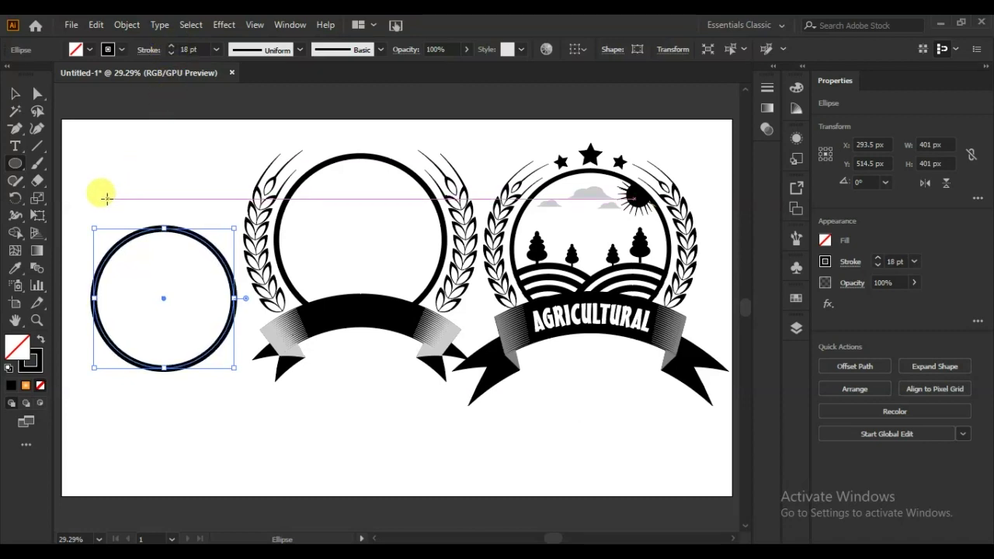
pyautogui.click(14, 93)
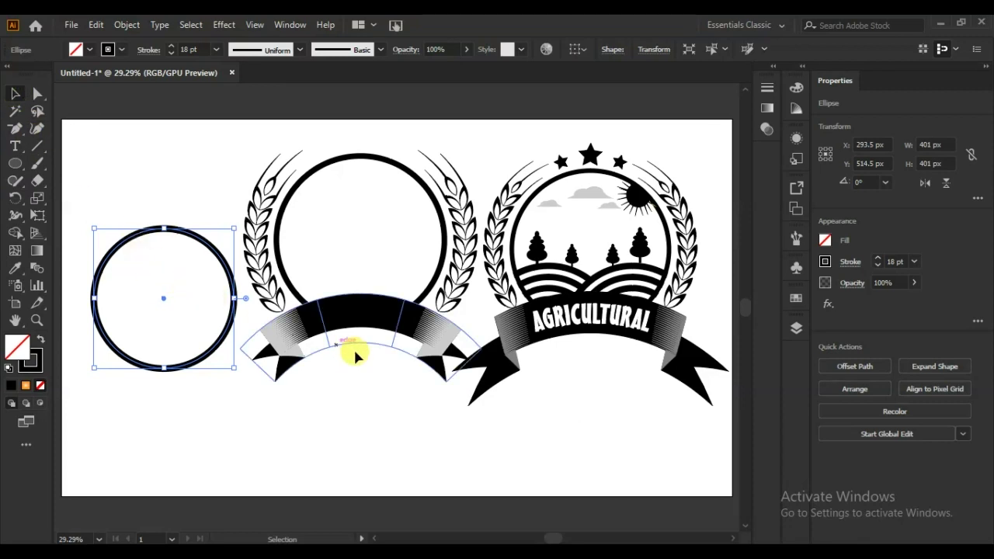
# - Offset the circle's path by -32 px to create the first inner circle
pyautogui.click(856, 370)
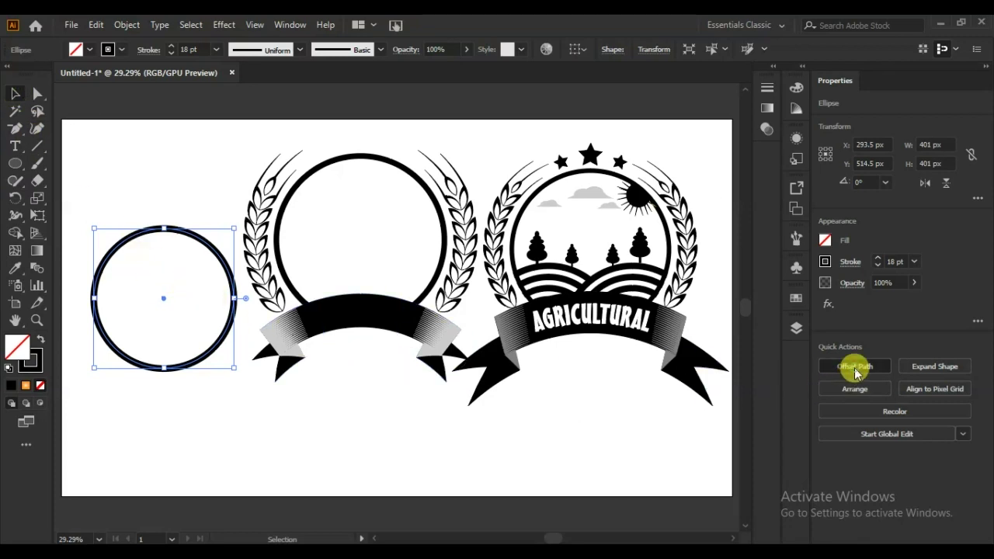
pyautogui.click(636, 327)
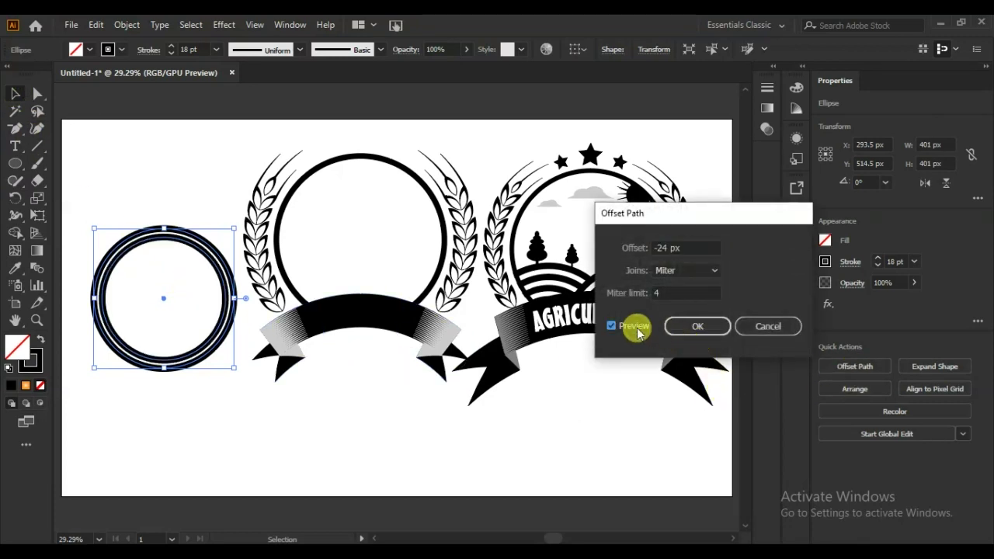
pyautogui.press('Down')
pyautogui.press('Down')
pyautogui.press('Down')
pyautogui.press('Down')
pyautogui.press('Down')
pyautogui.press('Down')
pyautogui.press('Down')
pyautogui.press('Down')
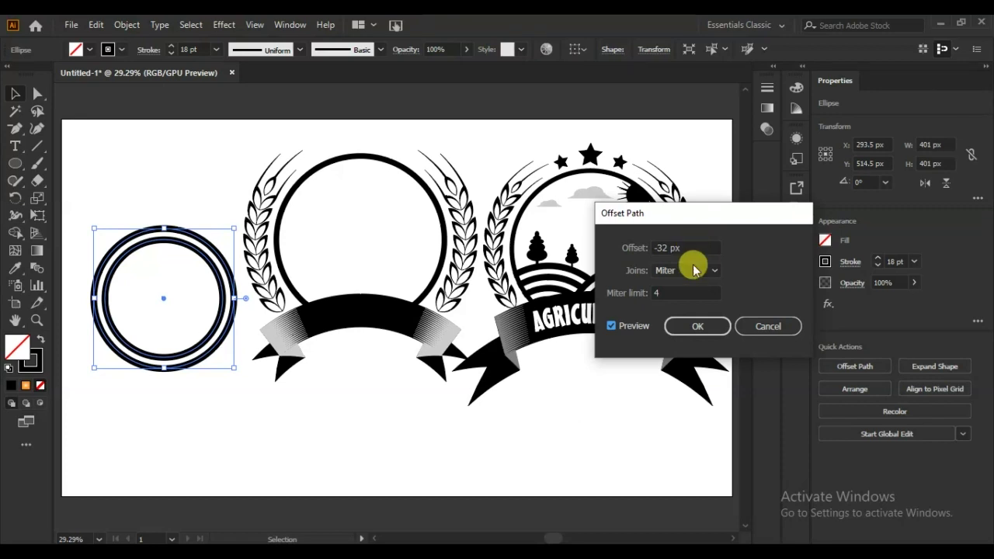
pyautogui.click(698, 326)
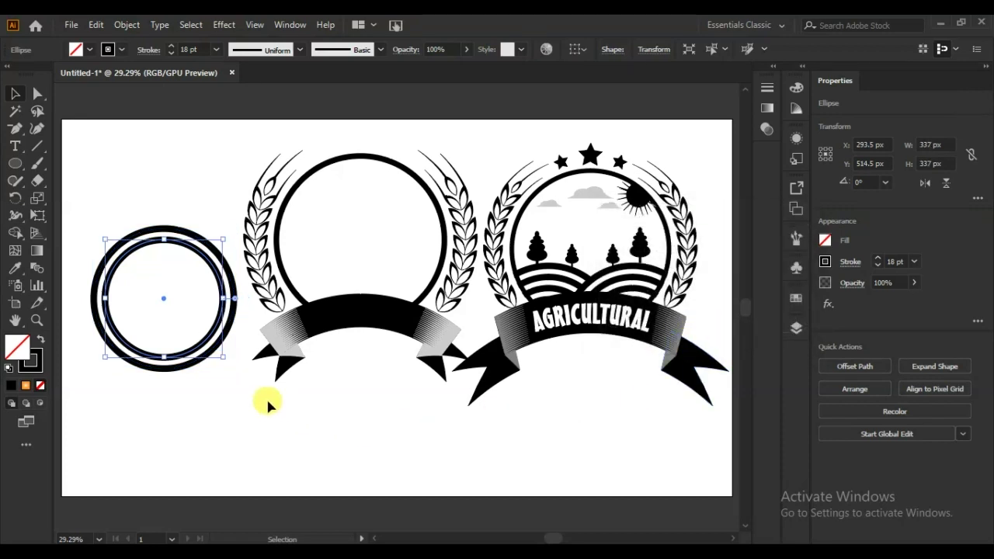
# - Repeat the -32 px offset to add a second and third inner circle
pyautogui.click(839, 368)
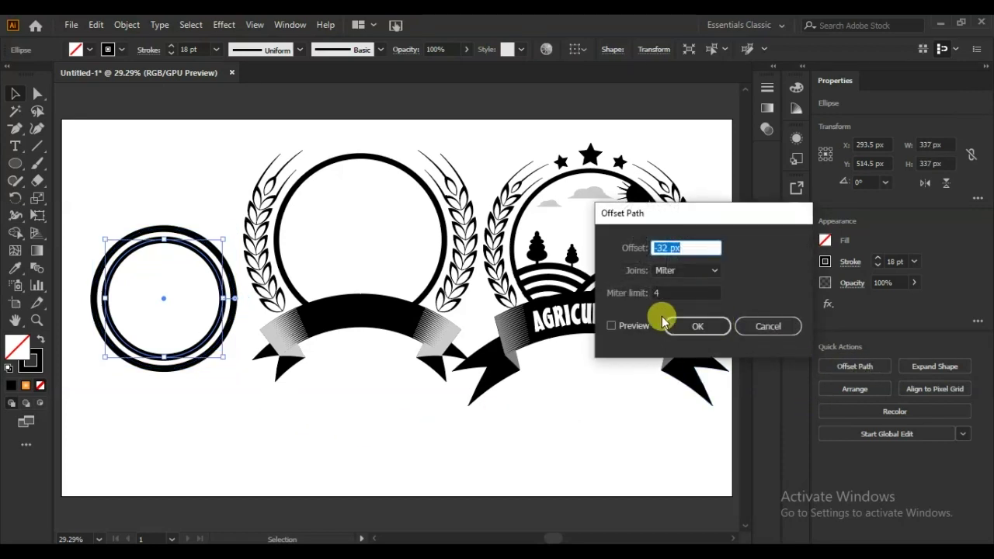
pyautogui.click(614, 327)
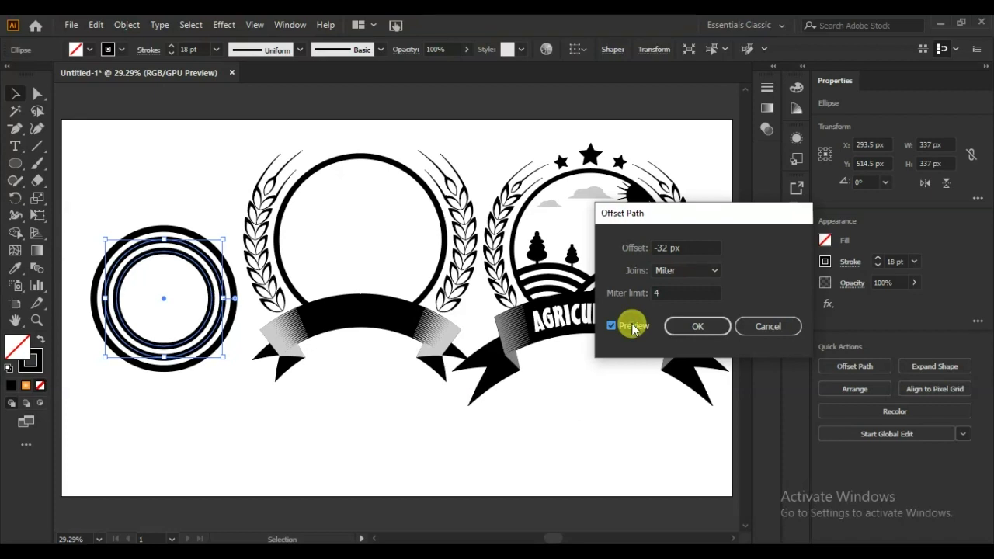
pyautogui.click(705, 330)
pyautogui.click(838, 365)
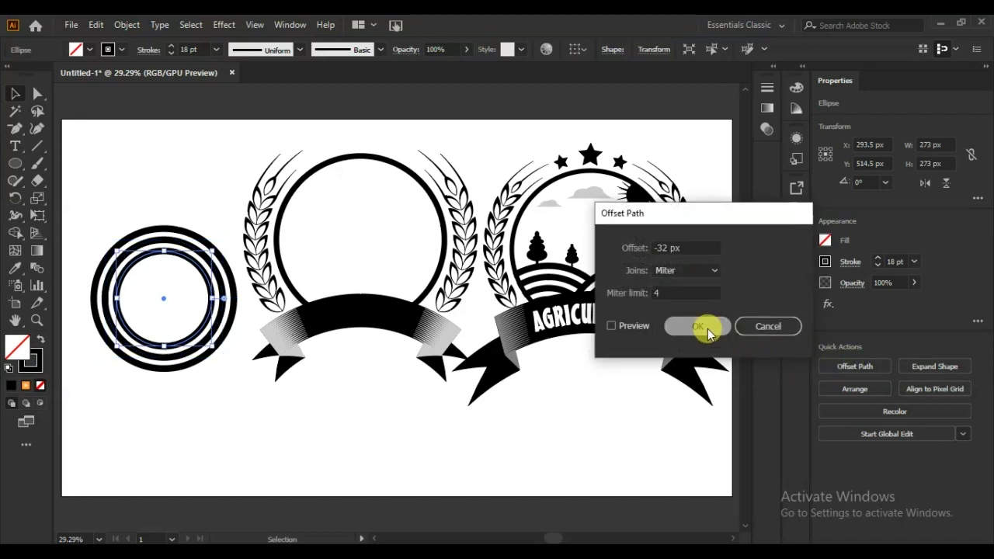
pyautogui.click(697, 327)
pyautogui.click(851, 371)
pyautogui.click(851, 370)
# - Add a fourth -32 px inner circle, then expand fill and stroke of all circles into solid rings
pyautogui.click(697, 327)
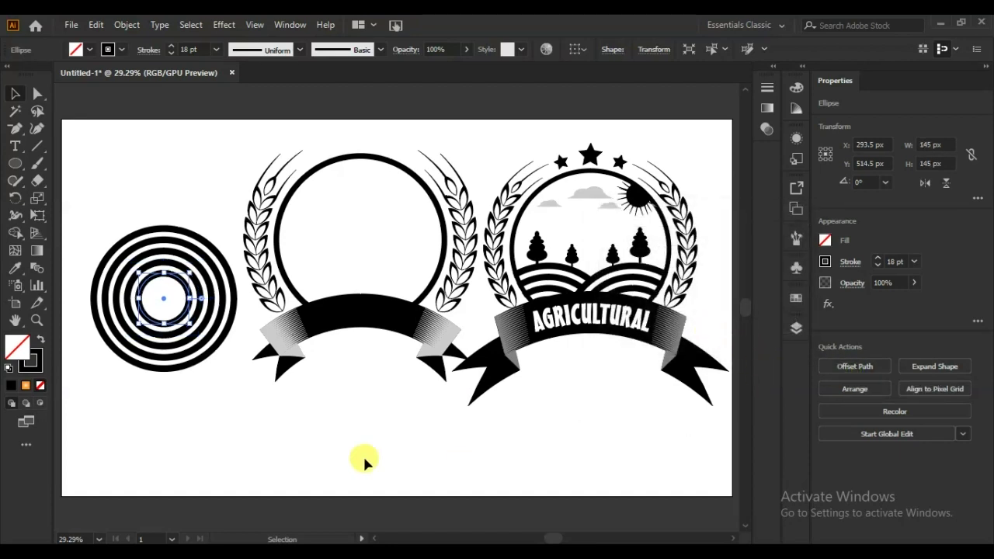
pyautogui.click(270, 425)
pyautogui.moveTo(191, 201); pyautogui.dragTo(146, 378)
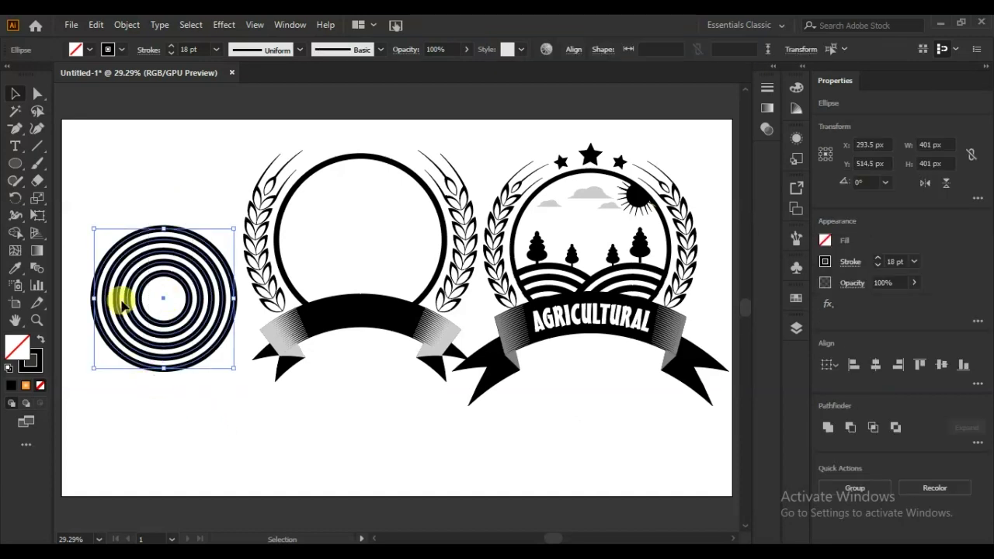
pyautogui.click(126, 25)
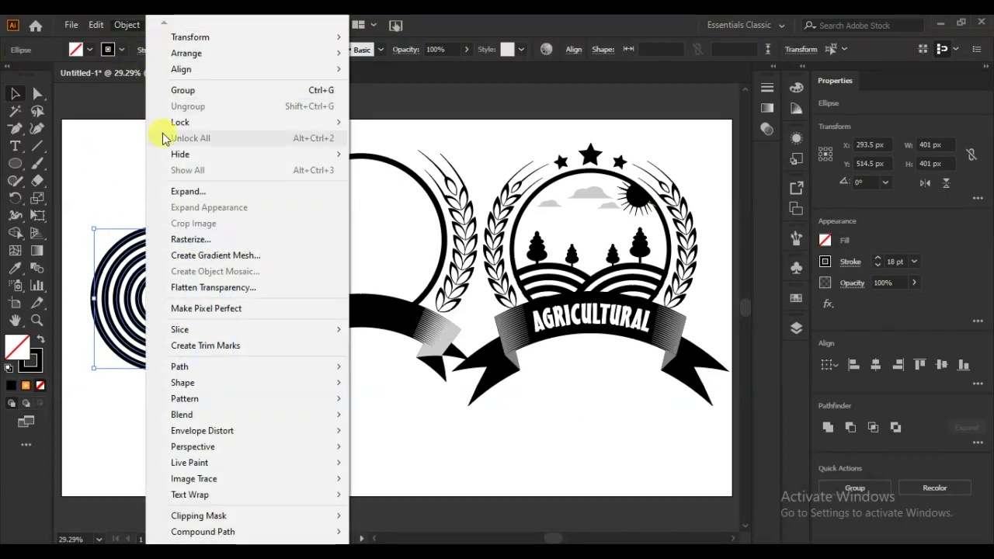
pyautogui.click(184, 191)
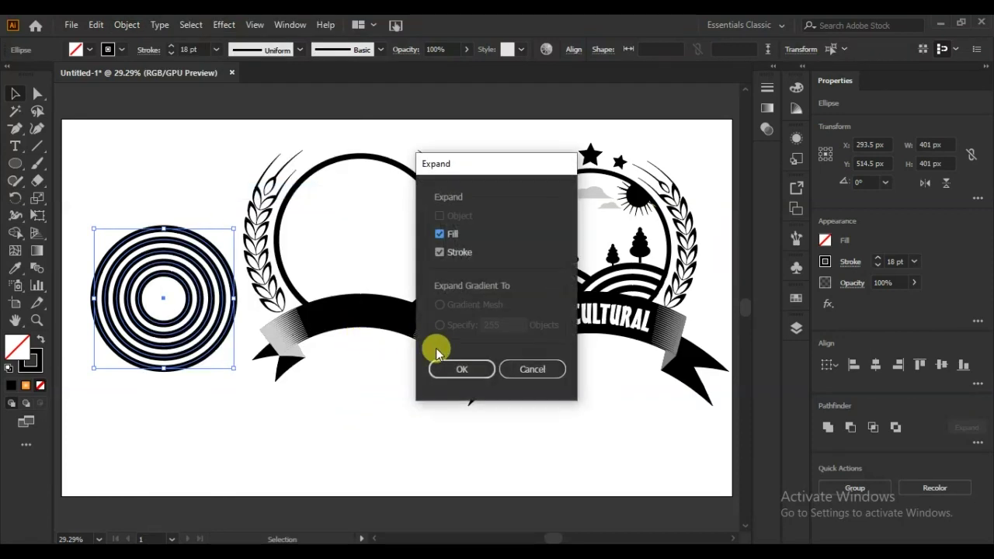
pyautogui.click(457, 369)
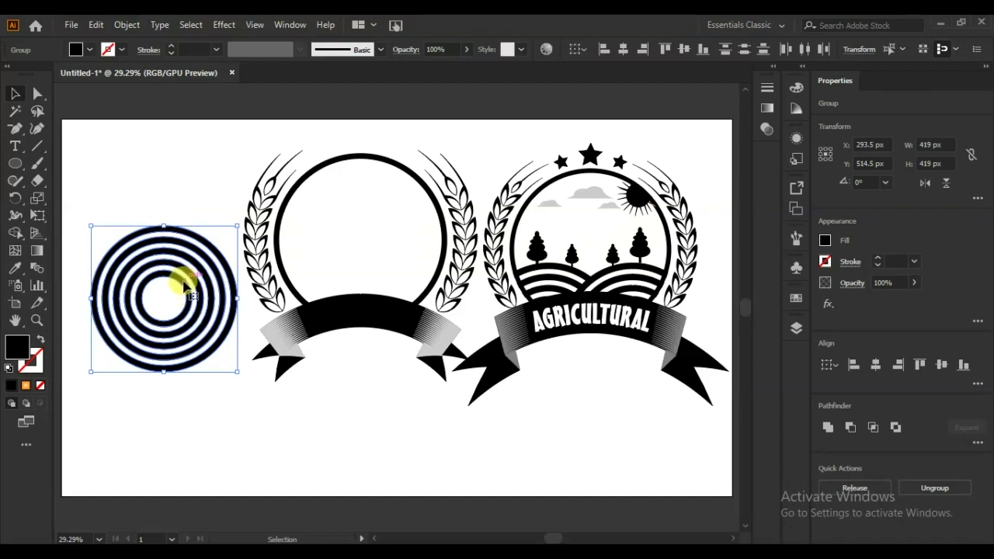
# - Duplicate the ring group leftward so it overlaps the original, and vertically centre both sets
pyautogui.moveTo(184, 285); pyautogui.dragTo(105, 282)
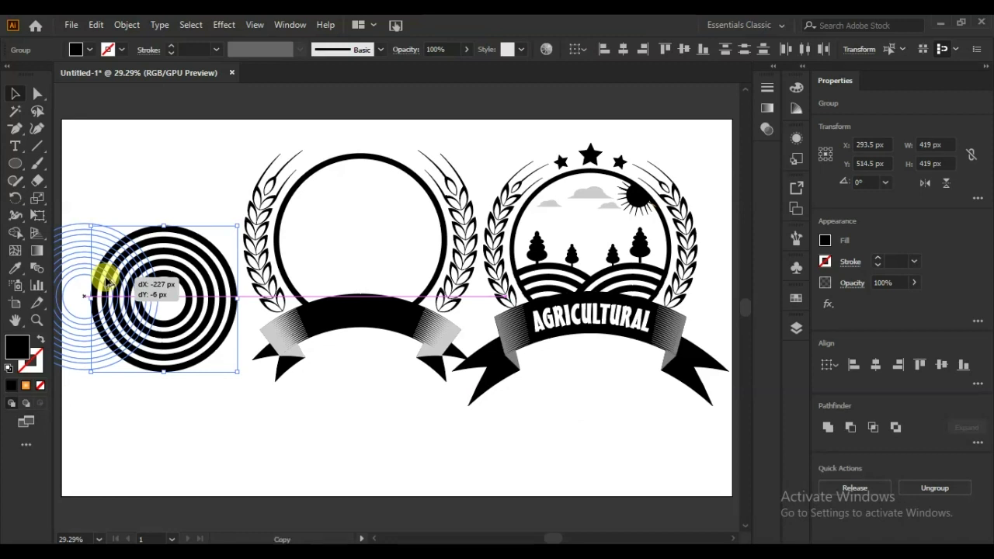
pyautogui.moveTo(107, 283); pyautogui.dragTo(108, 283)
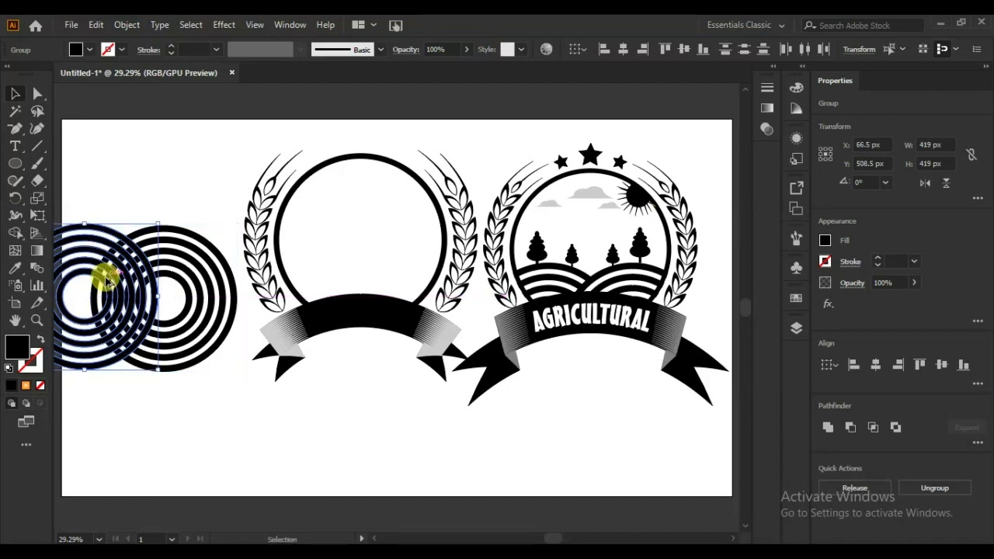
pyautogui.click(196, 427)
pyautogui.moveTo(208, 200); pyautogui.dragTo(99, 370)
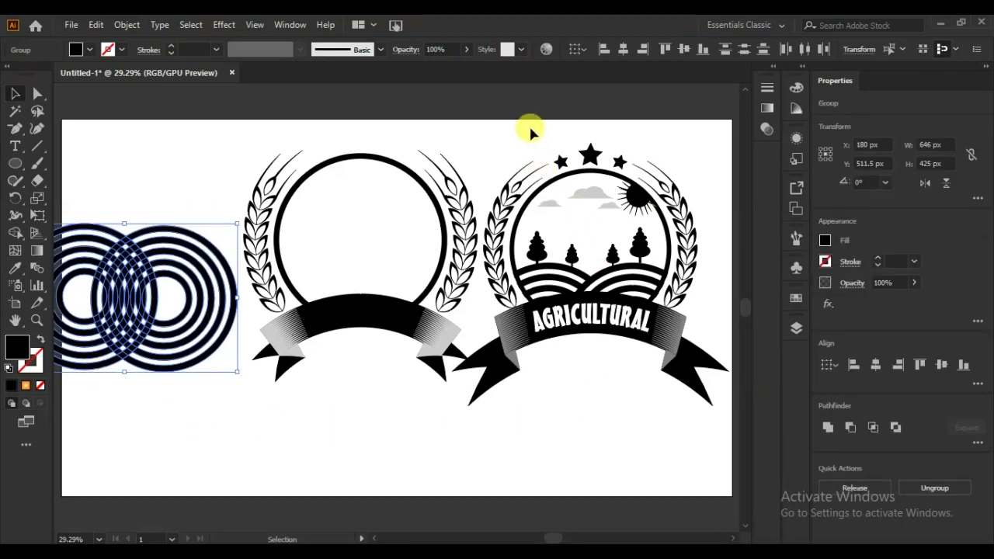
pyautogui.click(941, 365)
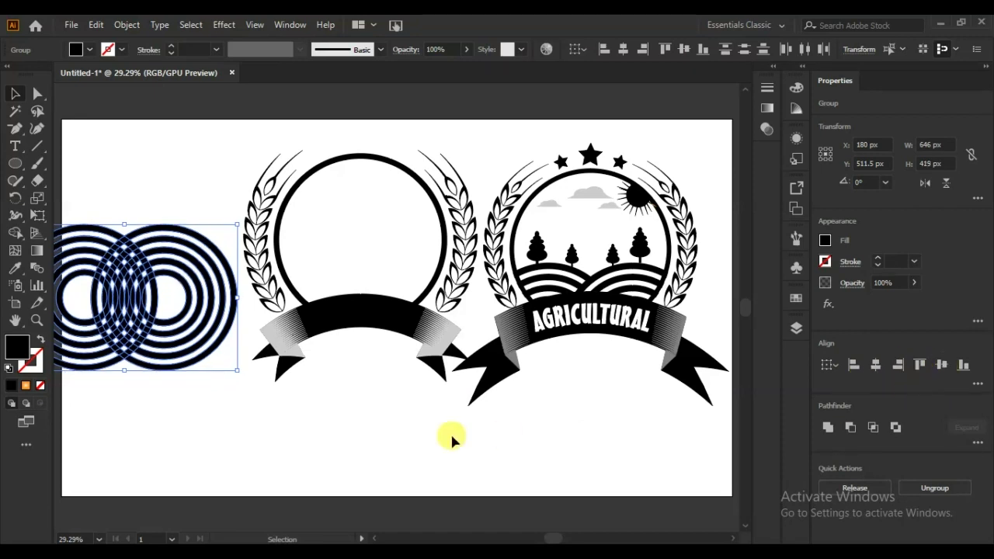
pyautogui.click(311, 429)
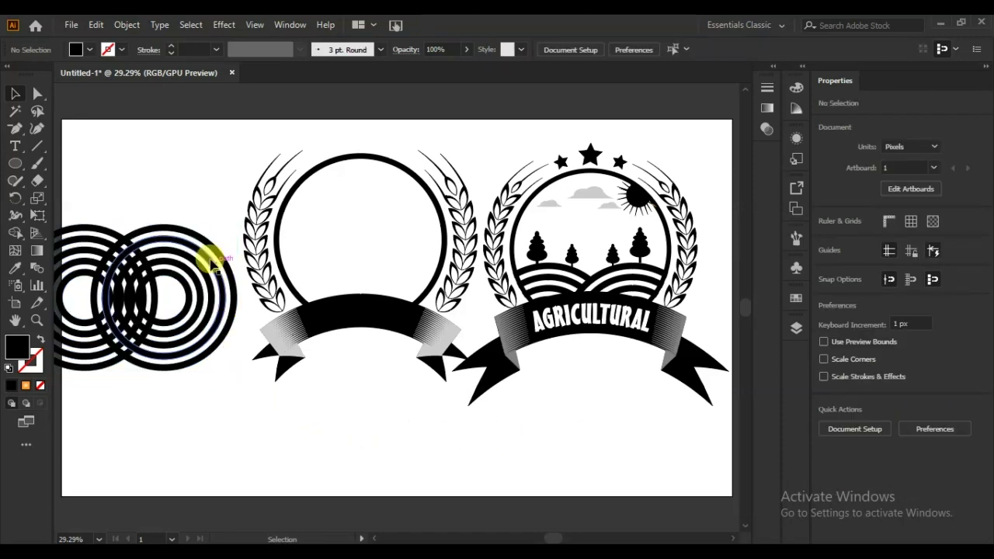
pyautogui.click(193, 233)
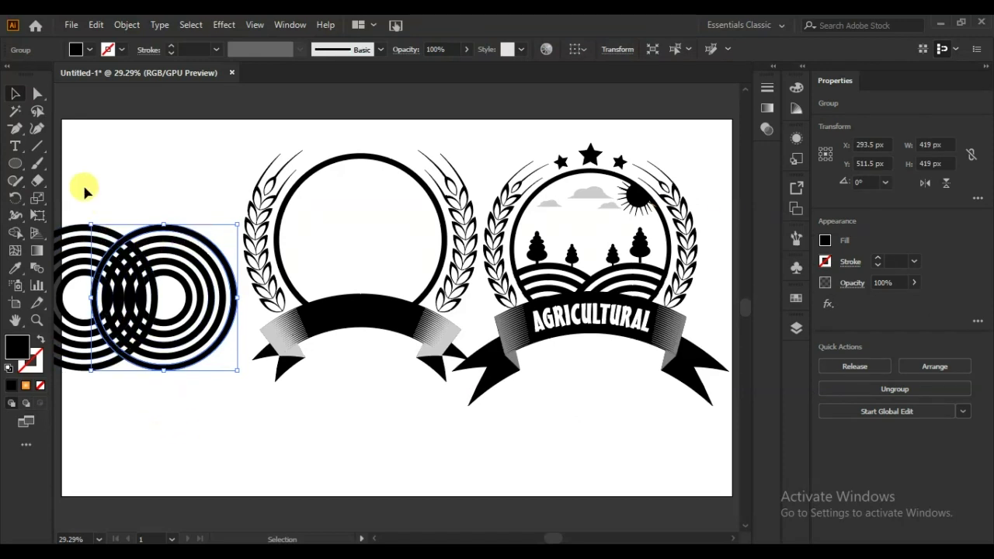
pyautogui.moveTo(68, 190)
pyautogui.mouseDown()
pyautogui.moveTo(268, 388)
pyautogui.moveTo(268, 415)
pyautogui.mouseUp()
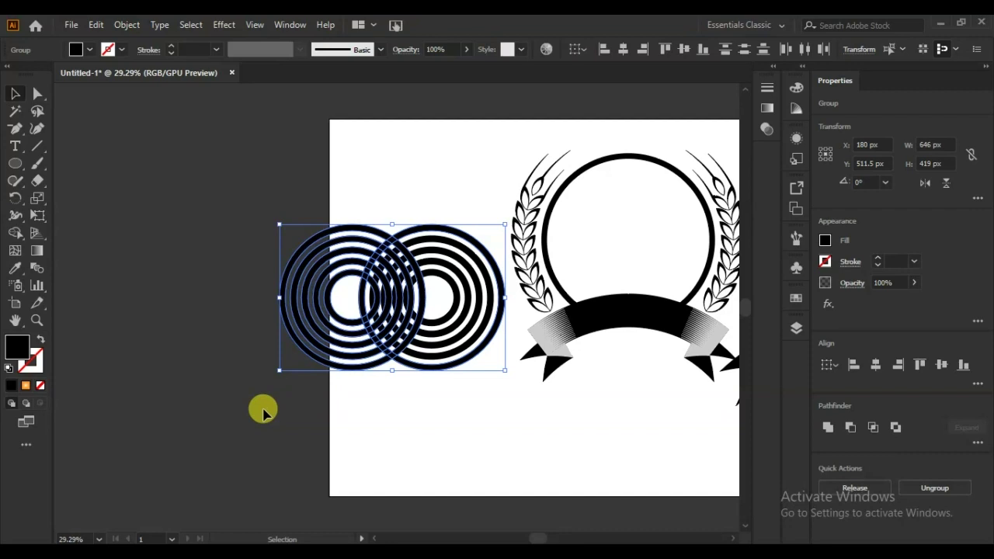
# - Zoom in on the overlapping rings and merge the outermost left ring region and two overlap segments with Shape Builder
pyautogui.click(16, 233)
pyautogui.press('v')
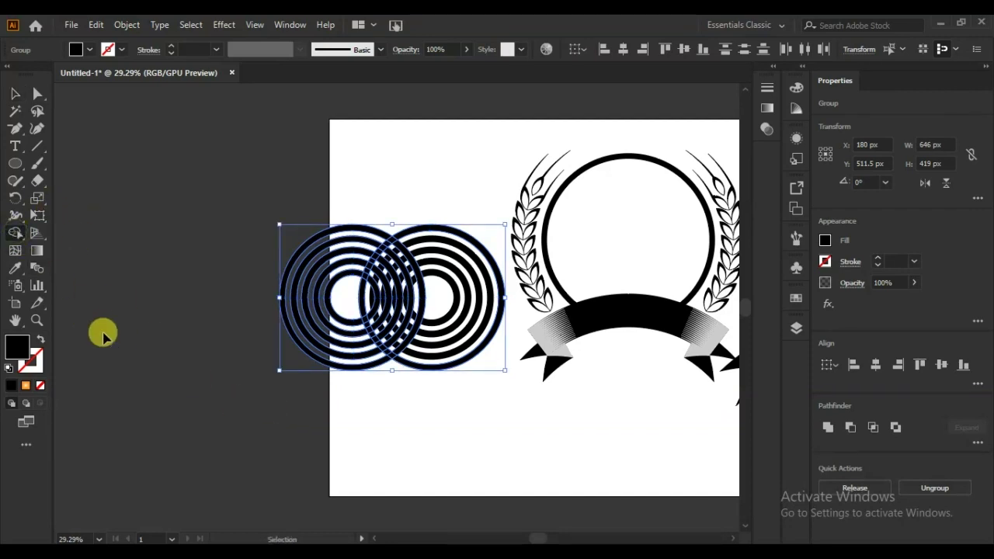
pyautogui.hotkey('ctrl', '+')
pyautogui.hotkey('ctrl', '+')
pyautogui.hotkey('ctrl', '+')
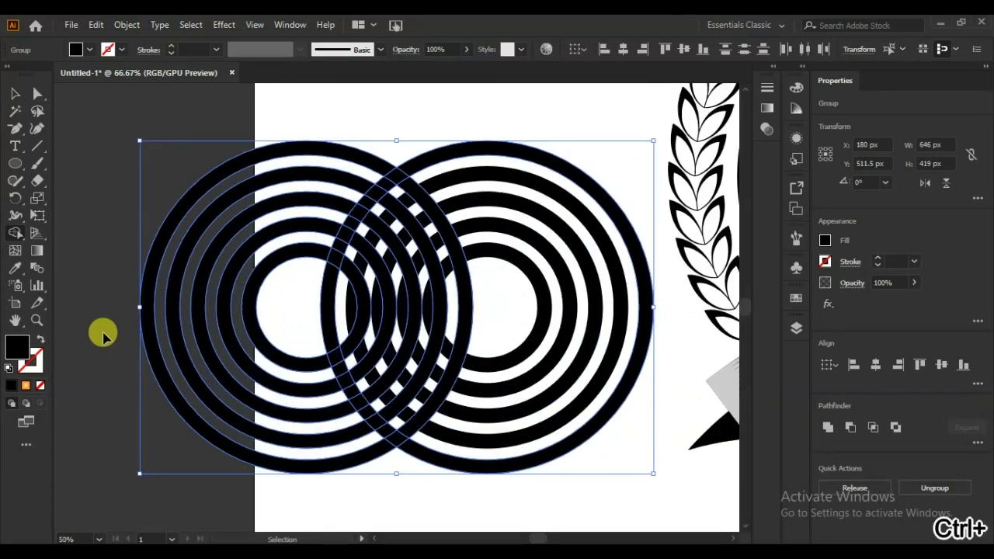
pyautogui.hotkey('shift', 'm')
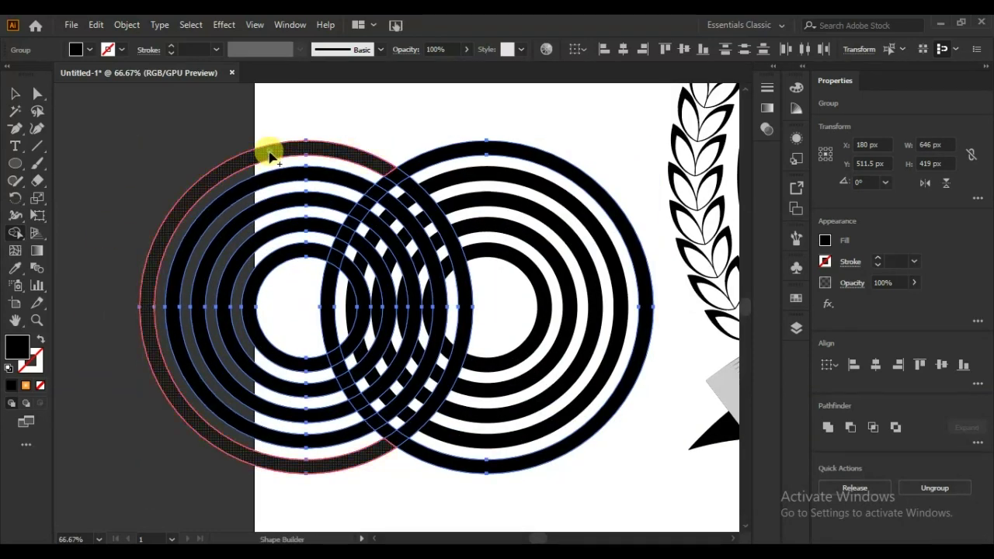
pyautogui.click(269, 156)
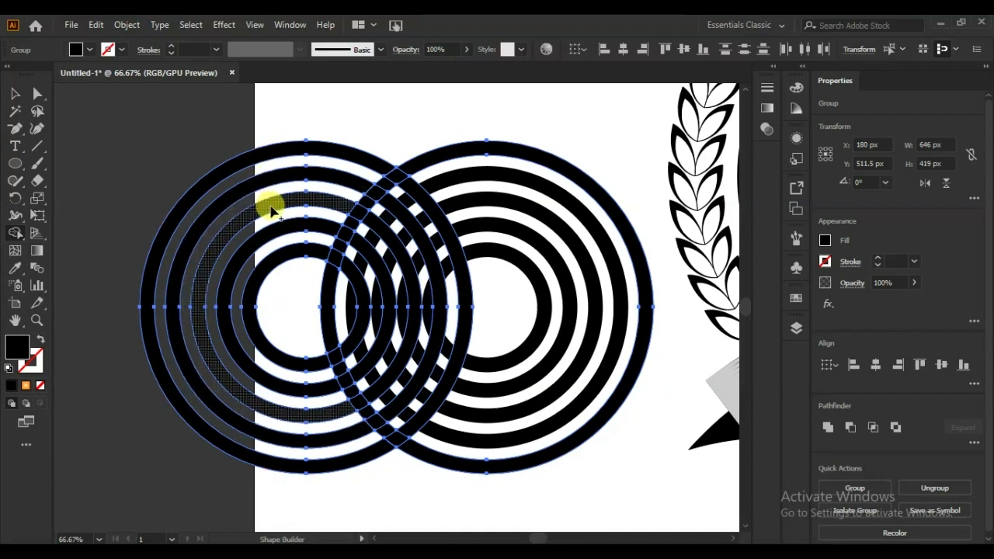
pyautogui.click(262, 204)
pyautogui.click(275, 236)
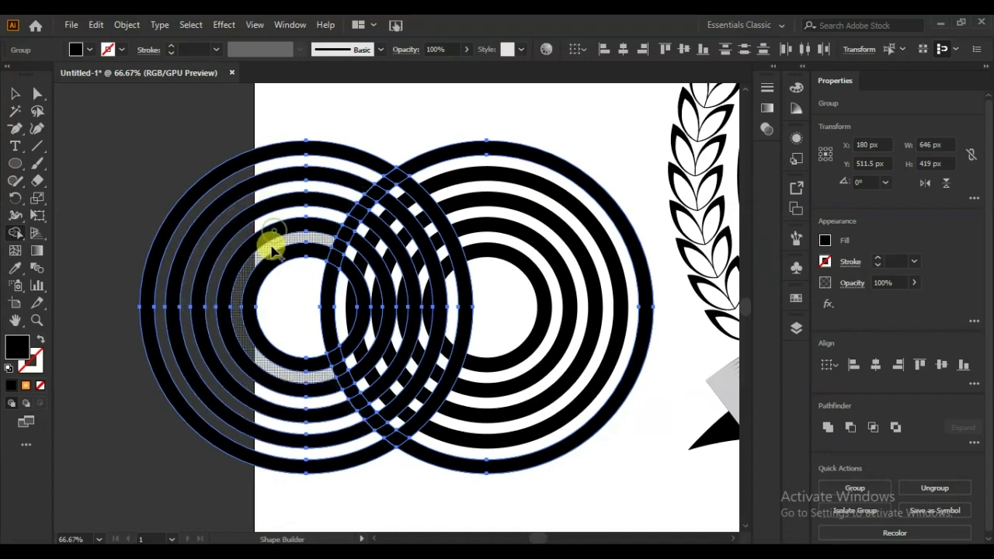
# - Merge the remaining overlap arcs into the right ring set, then deselect and fit the artboard in view
pyautogui.click(452, 250)
pyautogui.click(449, 260)
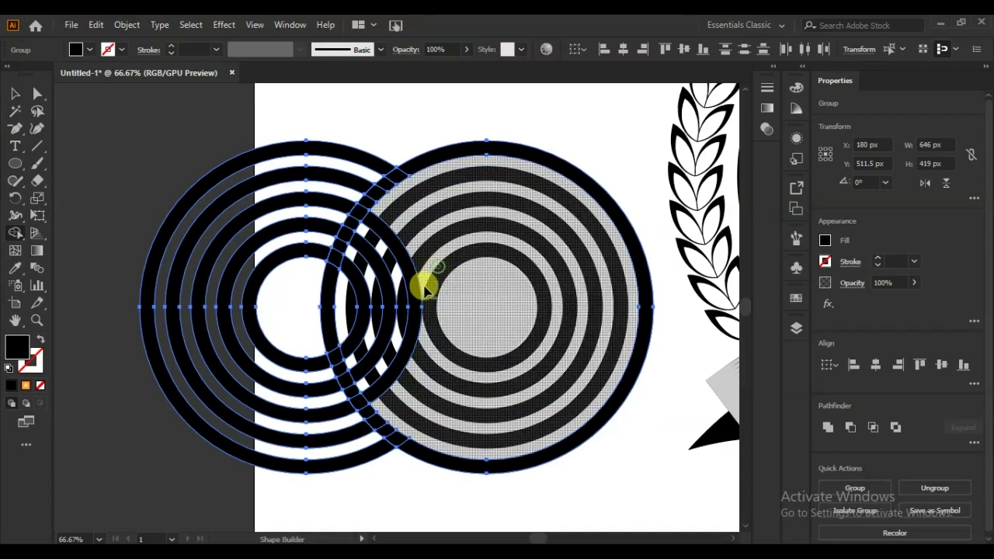
pyautogui.click(388, 295)
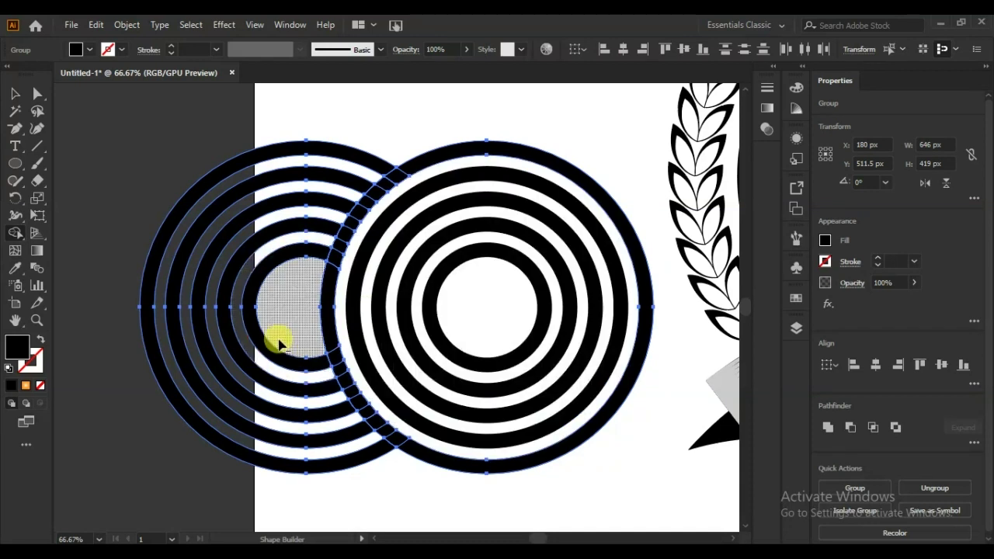
pyautogui.click(355, 229)
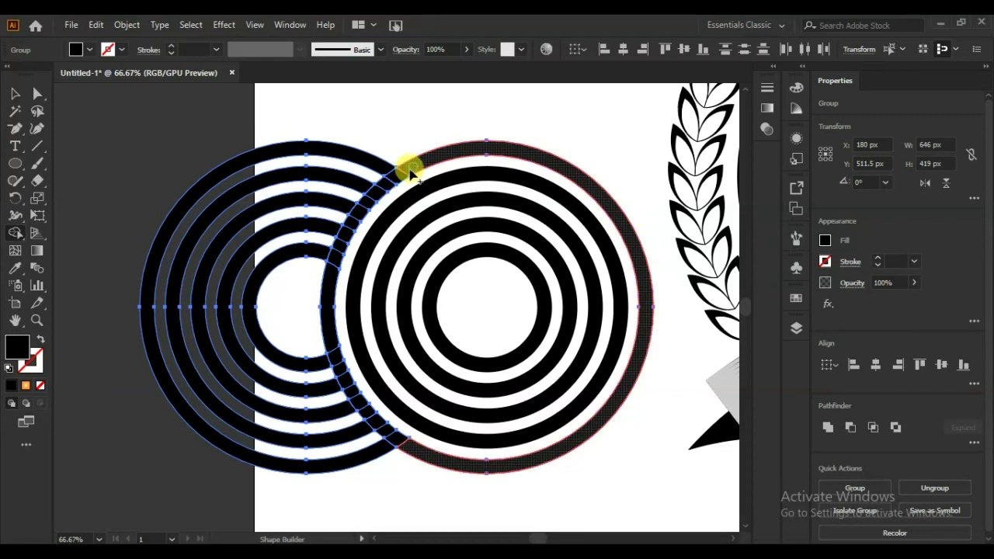
pyautogui.moveTo(373, 200)
pyautogui.mouseDown()
pyautogui.moveTo(331, 275)
pyautogui.moveTo(324, 341)
pyautogui.mouseUp()
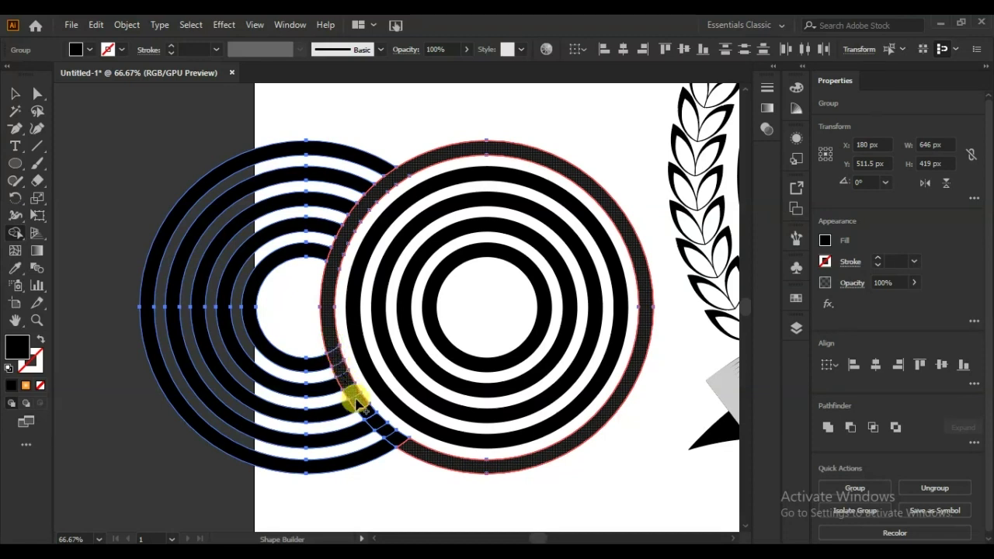
pyautogui.moveTo(371, 417); pyautogui.dragTo(386, 431)
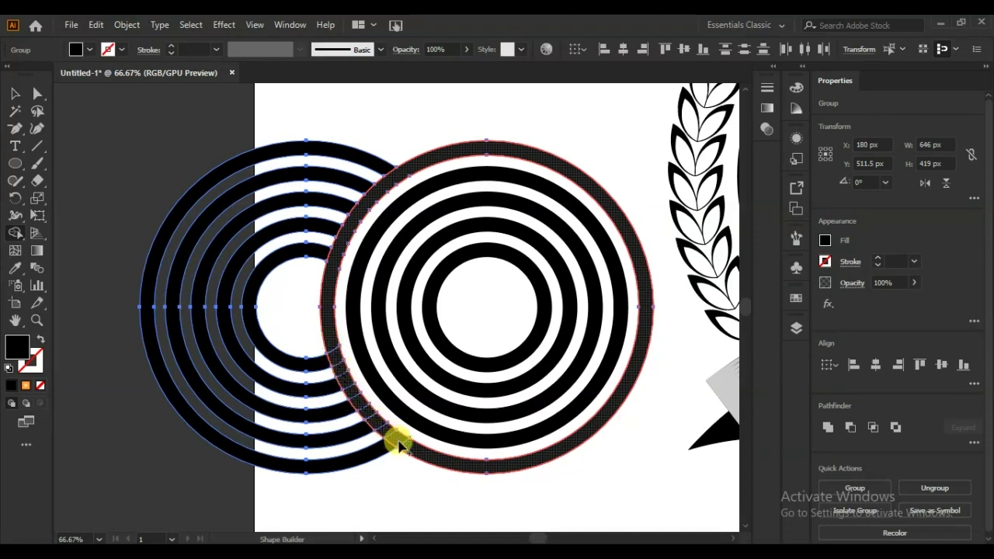
pyautogui.moveTo(408, 447); pyautogui.dragTo(381, 435)
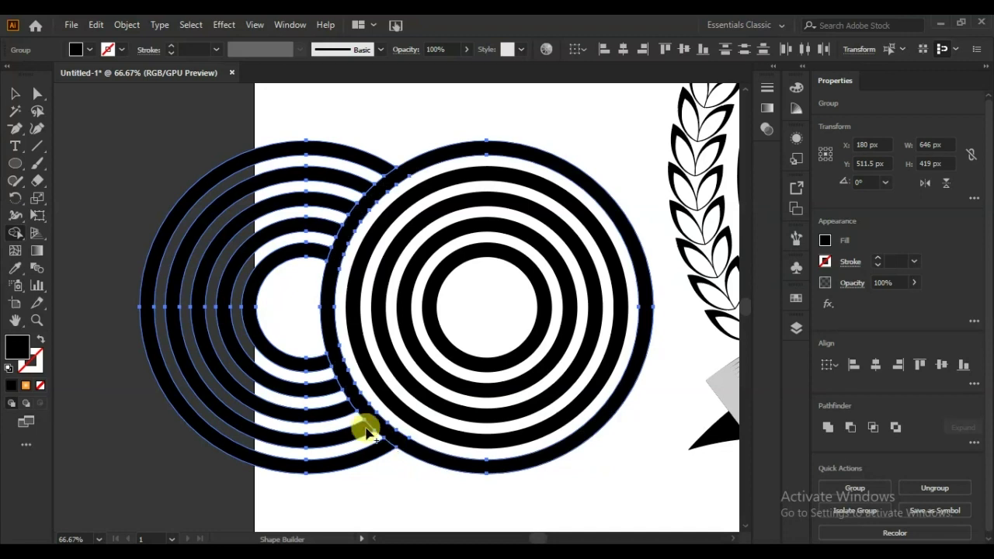
pyautogui.click(12, 95)
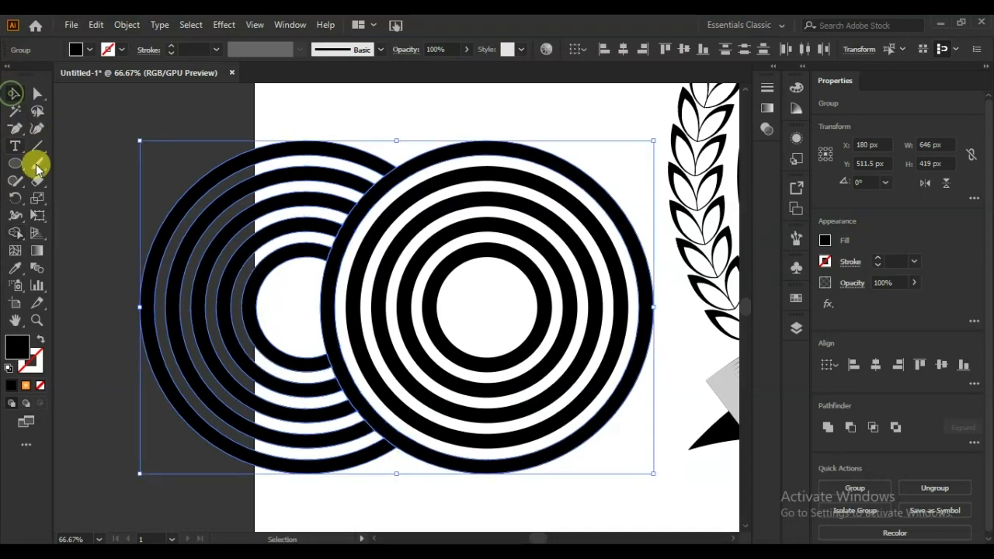
pyautogui.click(87, 225)
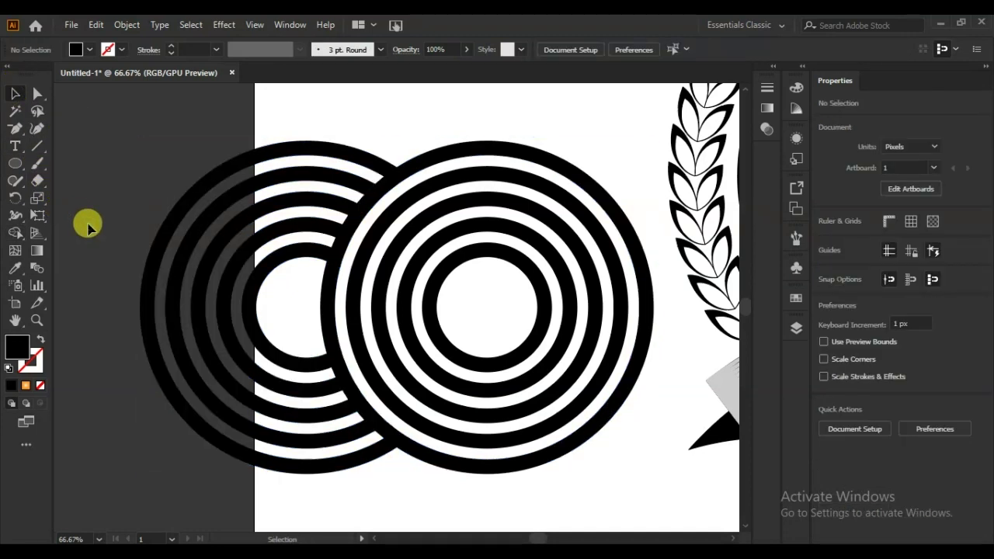
pyautogui.hotkey('ctrl', '0')
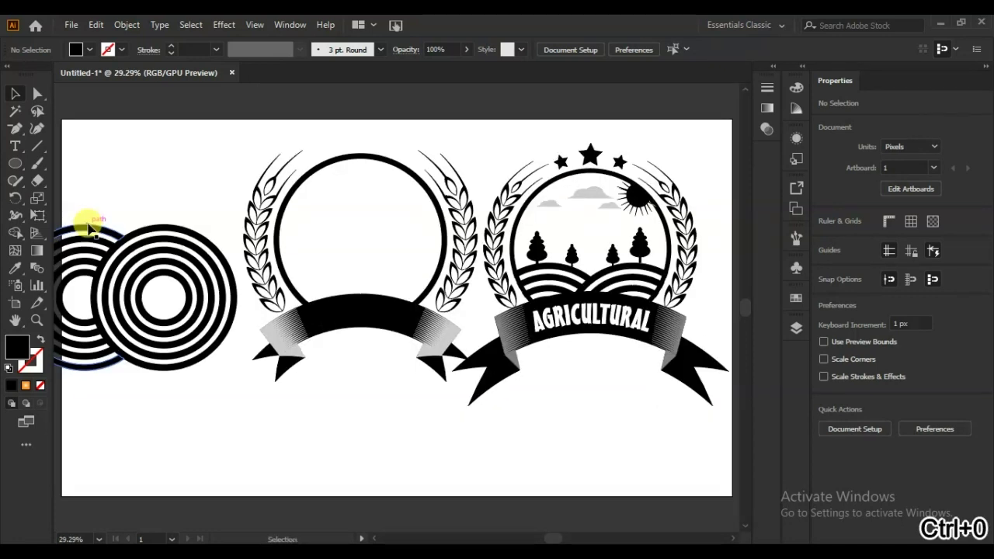
# - Drag the wreath's plain circle outline onto the concentric rings
pyautogui.moveTo(89, 225); pyautogui.dragTo(92, 230)
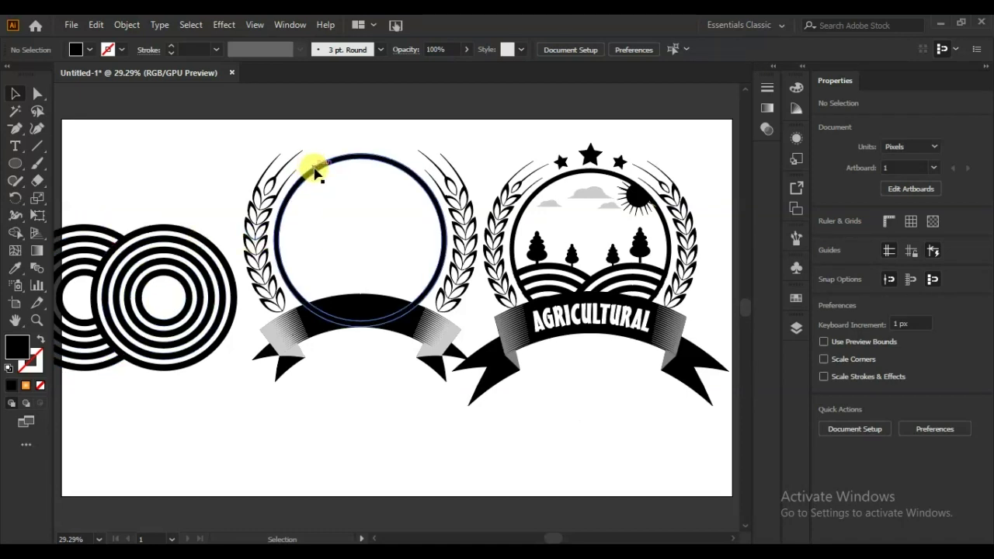
pyautogui.moveTo(315, 172); pyautogui.dragTo(87, 189)
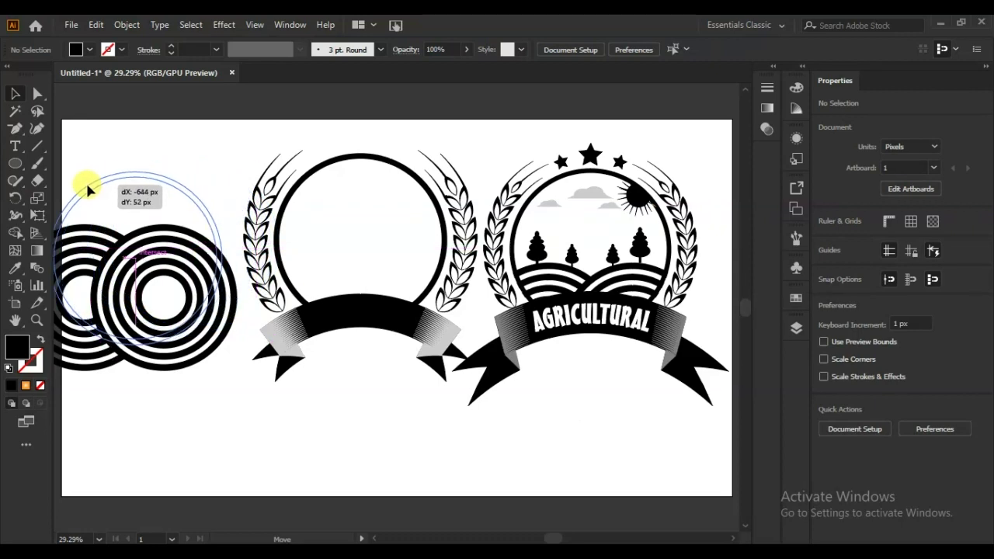
pyautogui.moveTo(87, 187); pyautogui.dragTo(88, 188)
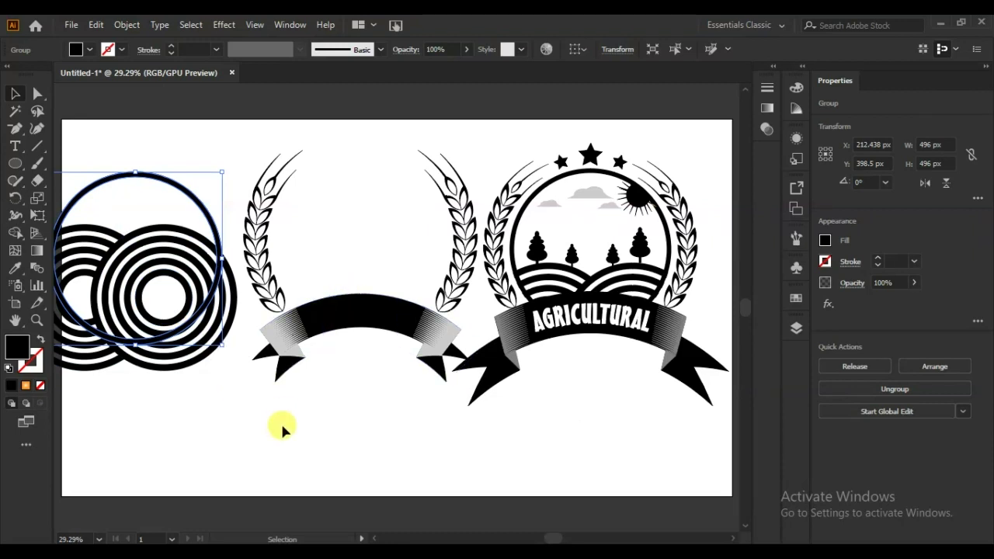
# - Raise the circle over the rings' upper half and select it with both ring sets
pyautogui.hotkey('ctrl', '0')
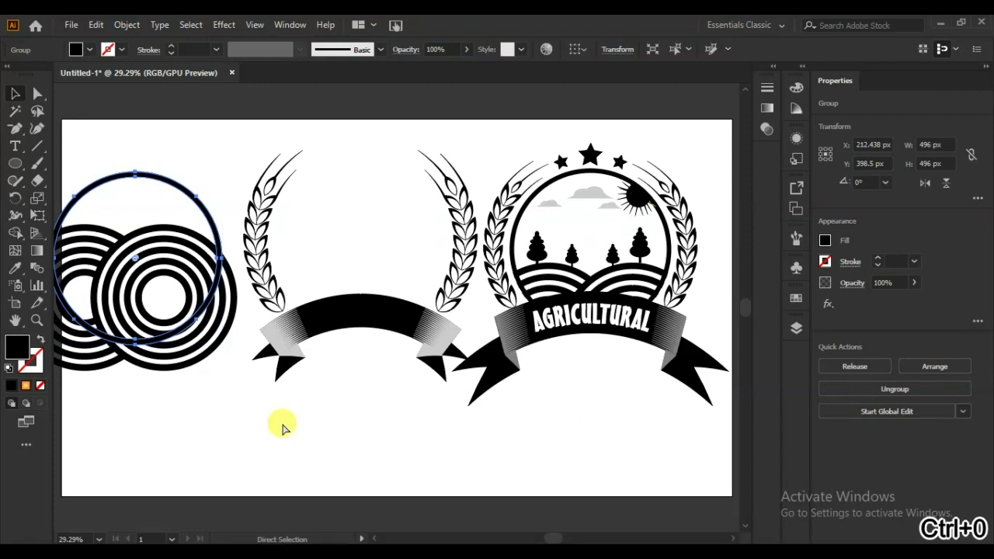
pyautogui.hotkey('ctrl', '-')
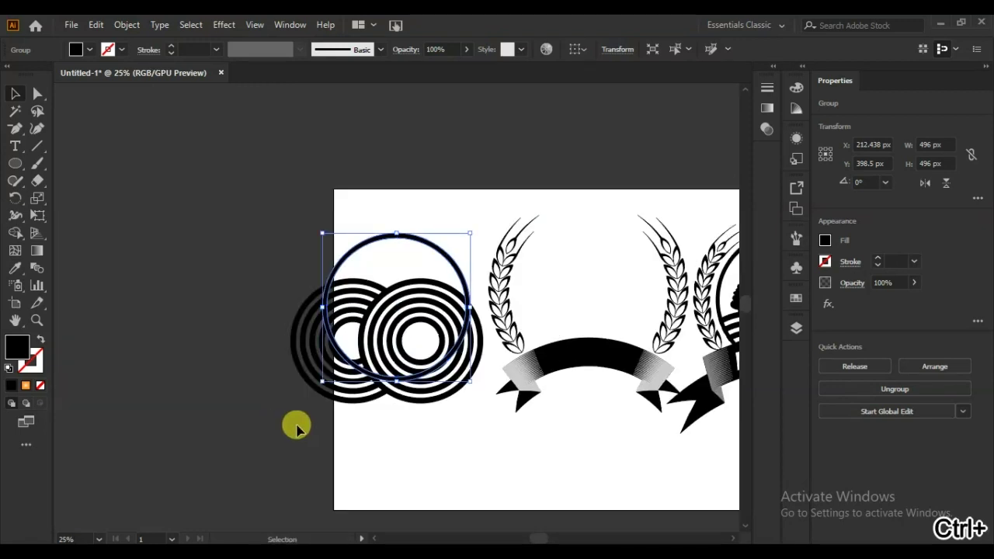
pyautogui.moveTo(414, 240); pyautogui.dragTo(397, 197)
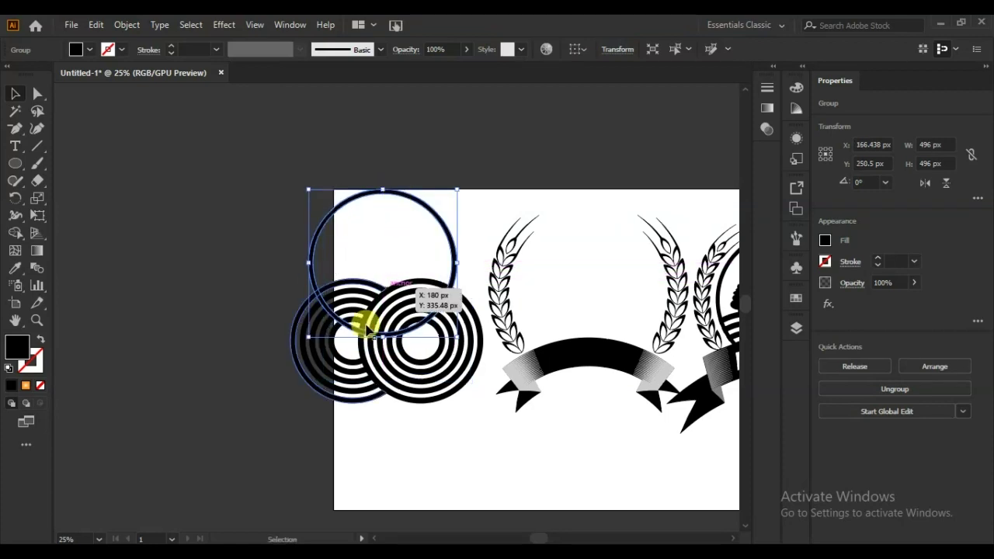
pyautogui.moveTo(272, 232); pyautogui.dragTo(467, 418)
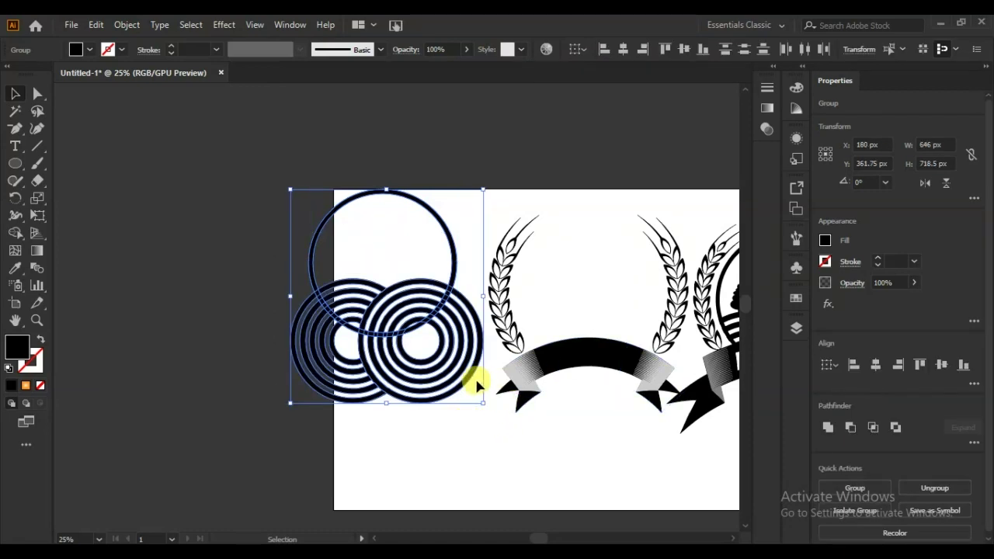
# - Delete the ring parts outside the circle with Shape Builder, then reselect the whole emblem
pyautogui.click(15, 233)
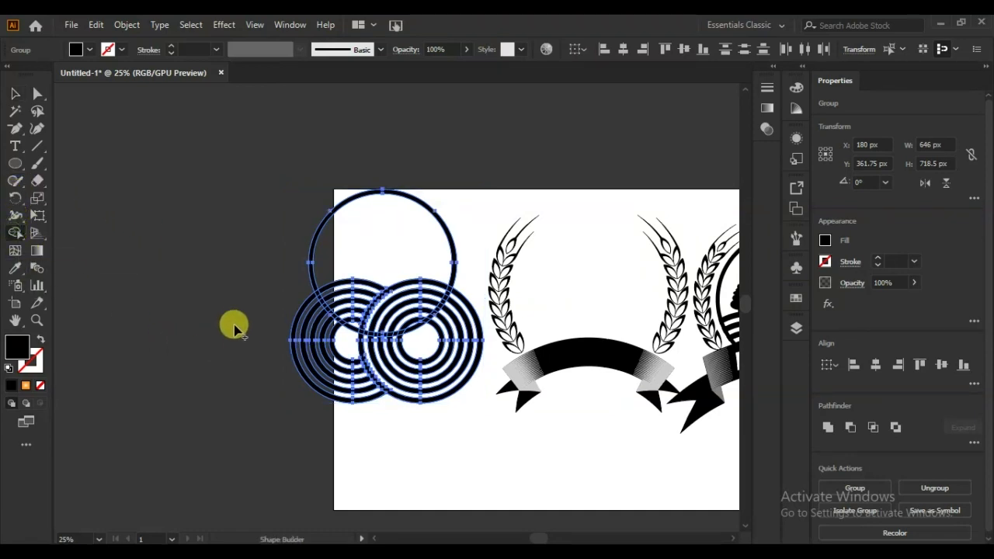
pyautogui.moveTo(251, 318)
pyautogui.mouseDown()
pyautogui.moveTo(342, 365)
pyautogui.moveTo(479, 341)
pyautogui.moveTo(434, 411)
pyautogui.moveTo(318, 433)
pyautogui.moveTo(318, 351)
pyautogui.moveTo(359, 356)
pyautogui.mouseUp()
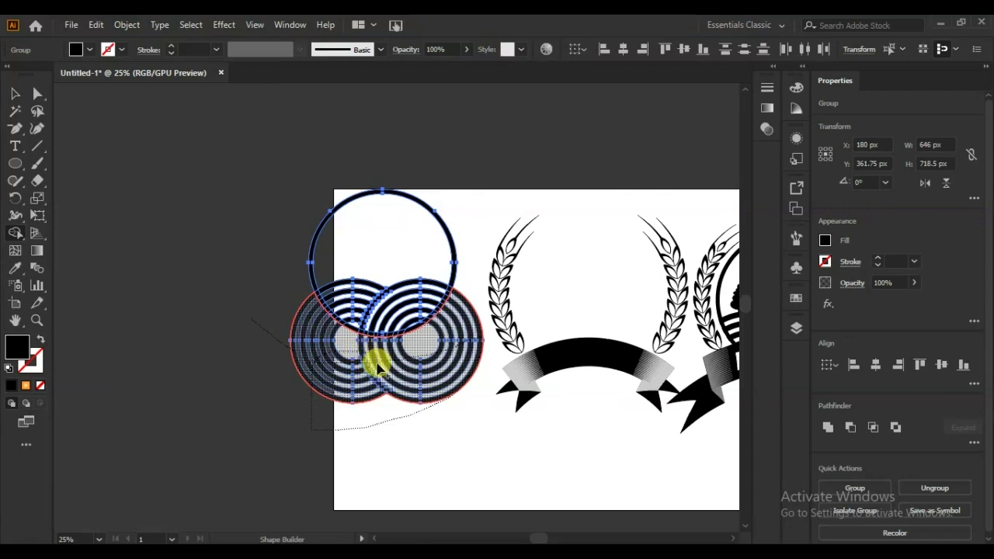
pyautogui.moveTo(374, 367); pyautogui.dragTo(372, 366)
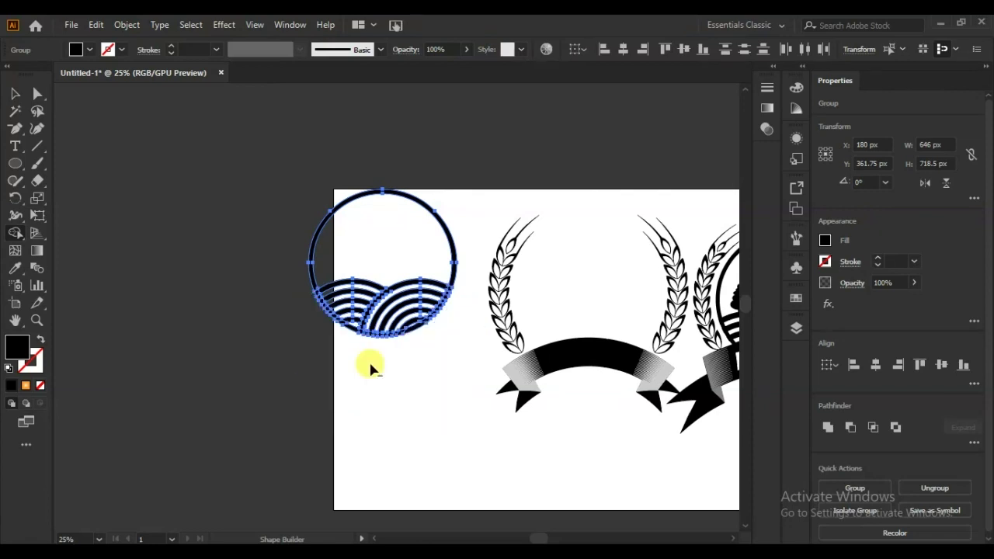
pyautogui.click(16, 96)
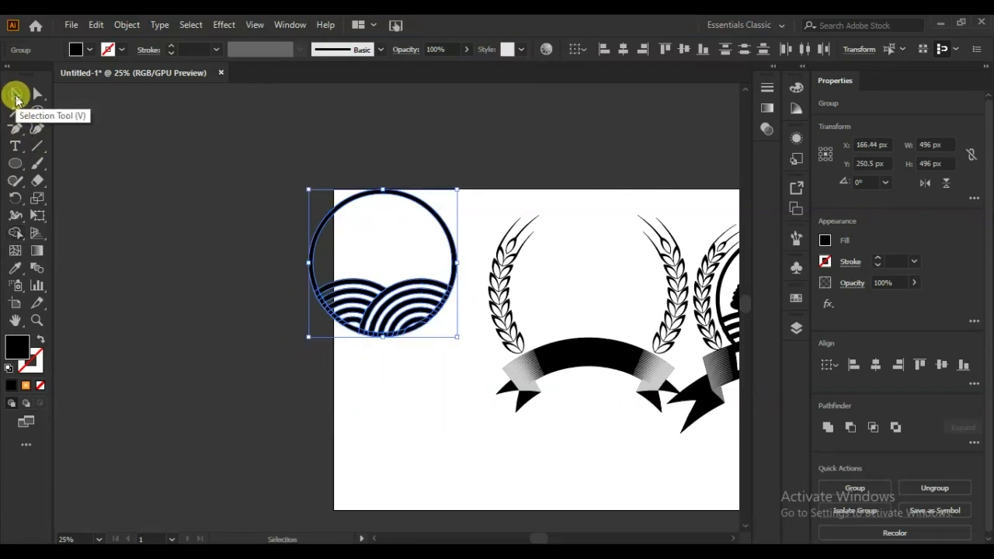
pyautogui.click(105, 256)
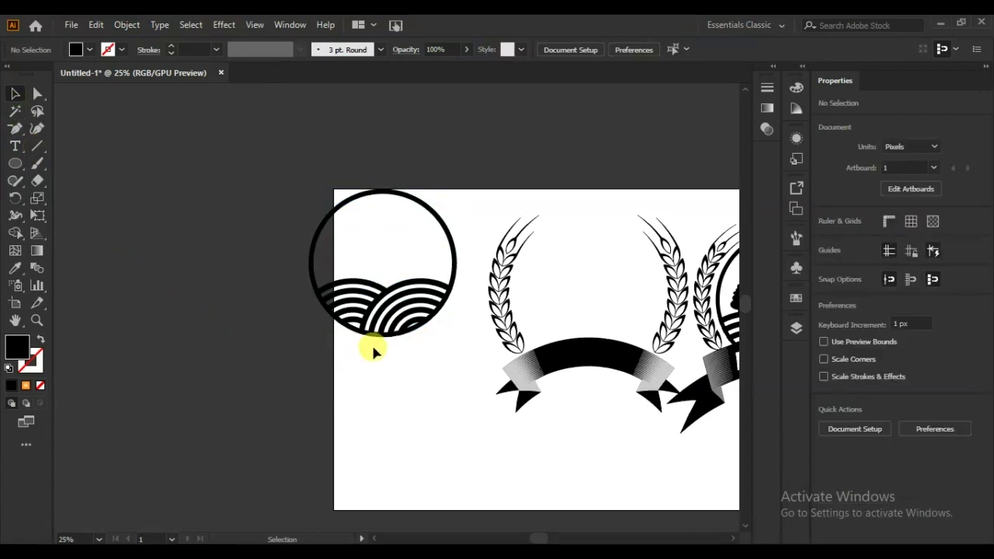
pyautogui.moveTo(472, 228)
pyautogui.mouseDown()
pyautogui.moveTo(376, 355)
pyautogui.moveTo(264, 353)
pyautogui.mouseUp()
# - Zoom in and merge the outer circle outline with the hill arc ends
pyautogui.press('a')
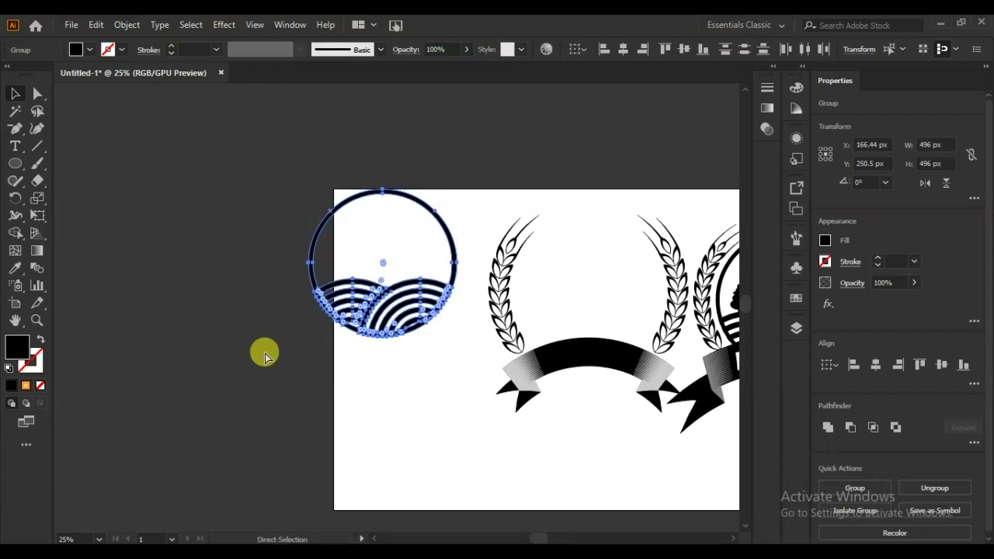
pyautogui.hotkey('ctrl', '+')
pyautogui.hotkey('ctrl', '+')
pyautogui.hotkey('ctrl', '+')
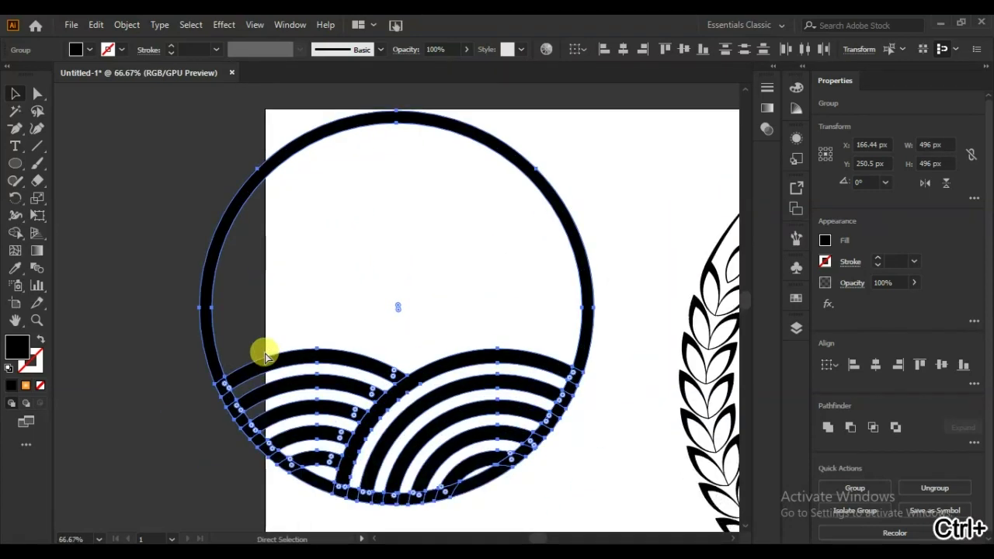
pyautogui.press('v')
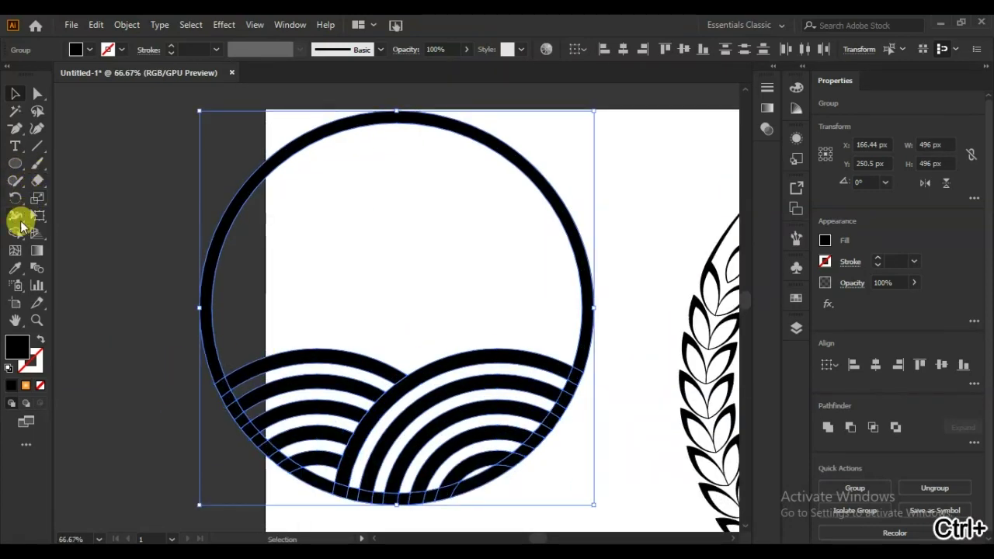
pyautogui.click(15, 235)
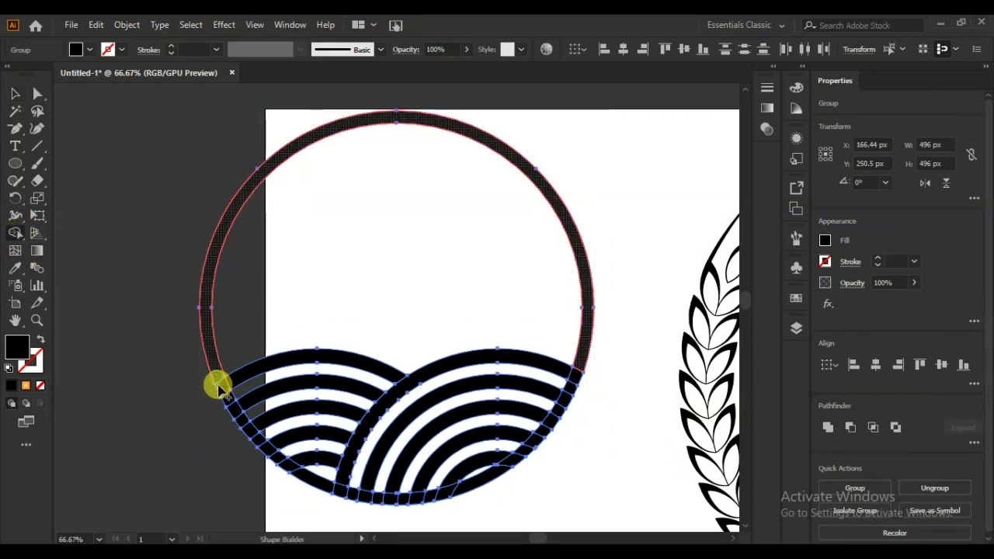
pyautogui.click(234, 412)
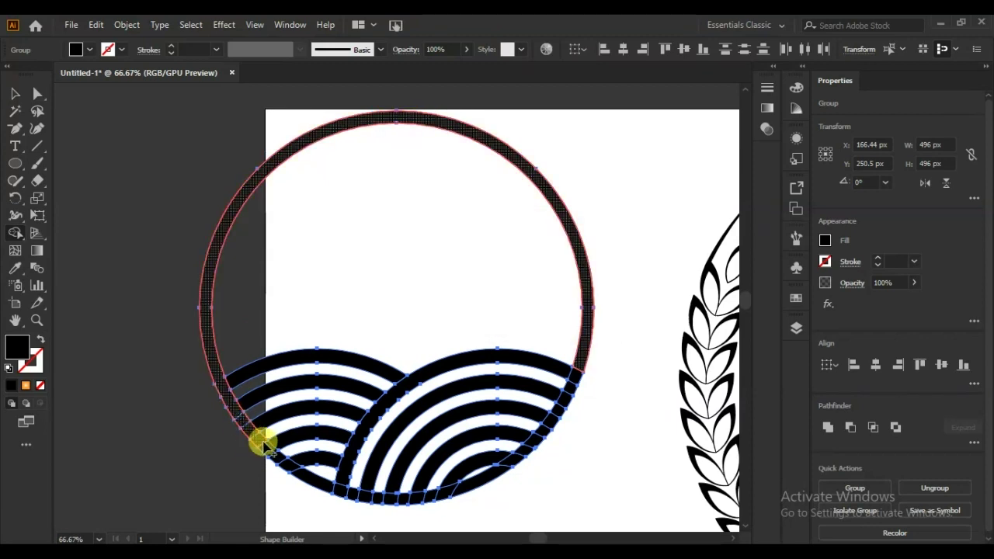
pyautogui.click(299, 468)
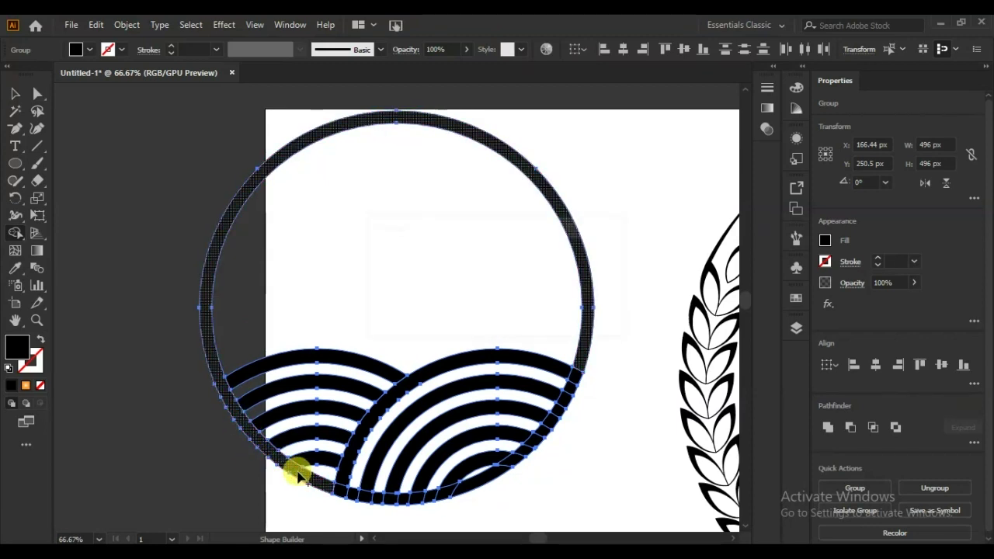
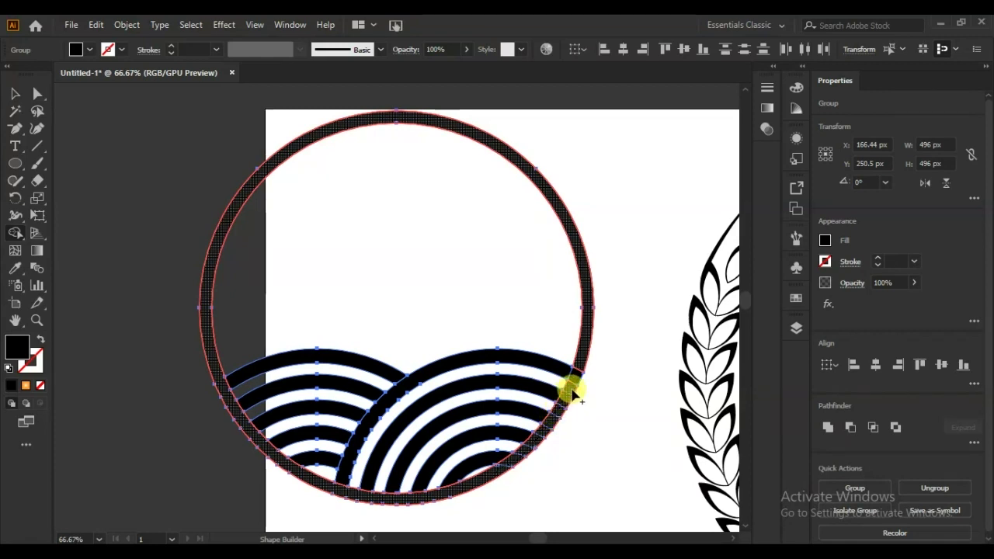
# - Merge the outer ring pieces into one solid ring with Shape Builder, then fit the artboard in view
pyautogui.click(579, 363)
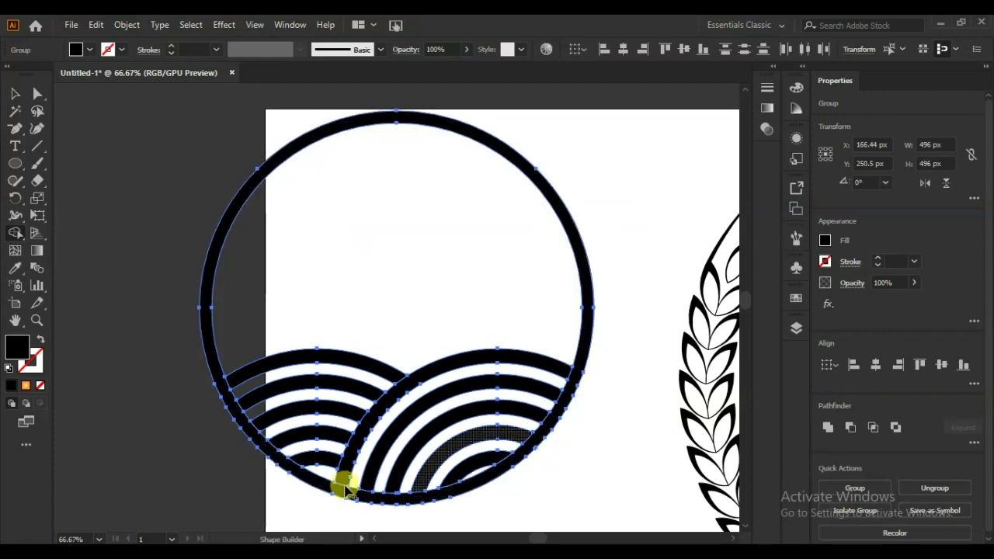
pyautogui.click(15, 94)
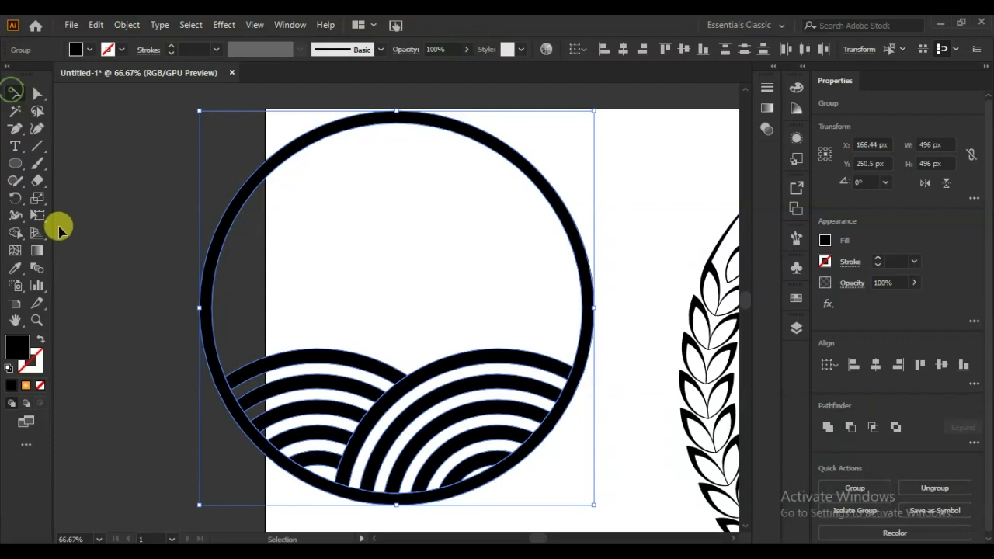
pyautogui.click(74, 245)
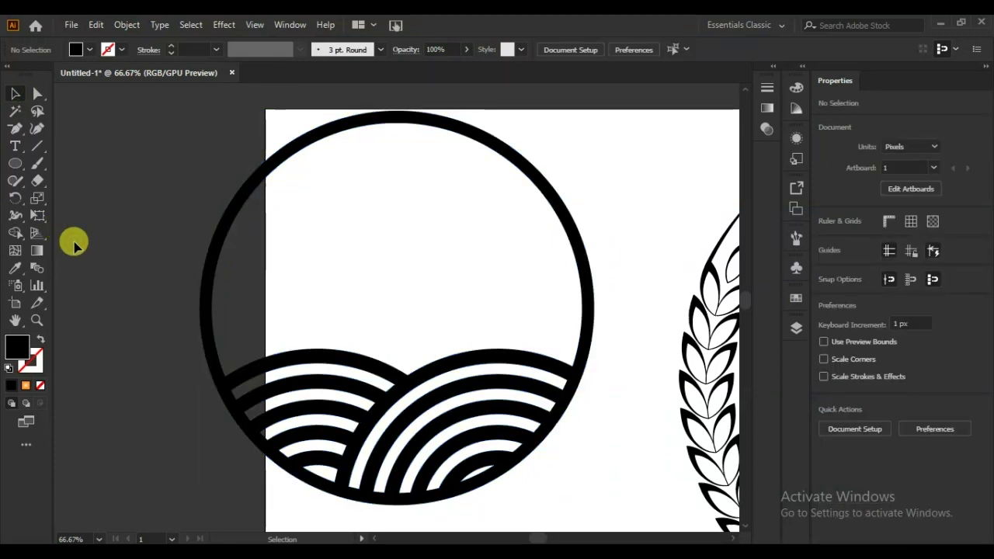
pyautogui.hotkey('ctrl', '0')
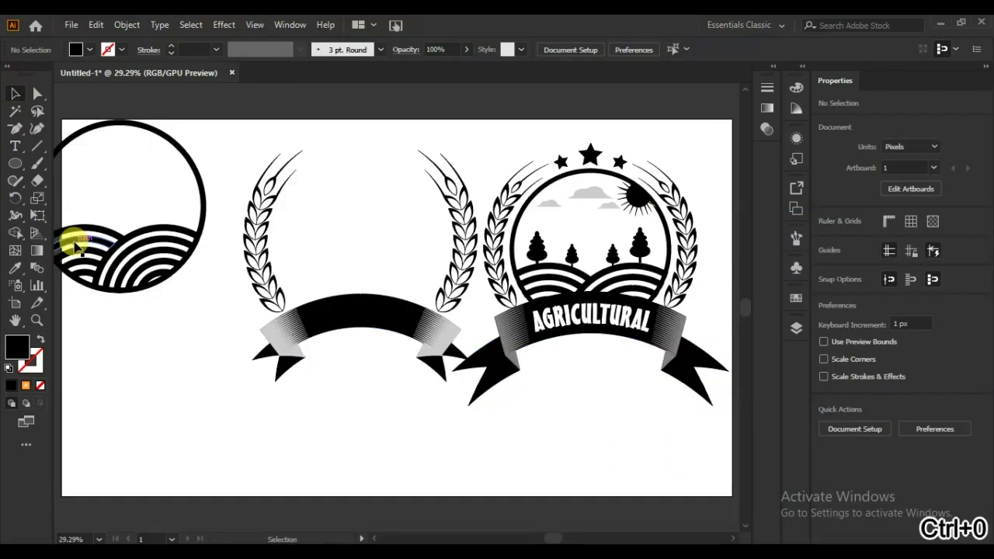
# - Group all parts of the landscape circle into a single group
pyautogui.moveTo(207, 155)
pyautogui.mouseDown()
pyautogui.moveTo(107, 301)
pyautogui.moveTo(100, 295)
pyautogui.mouseUp()
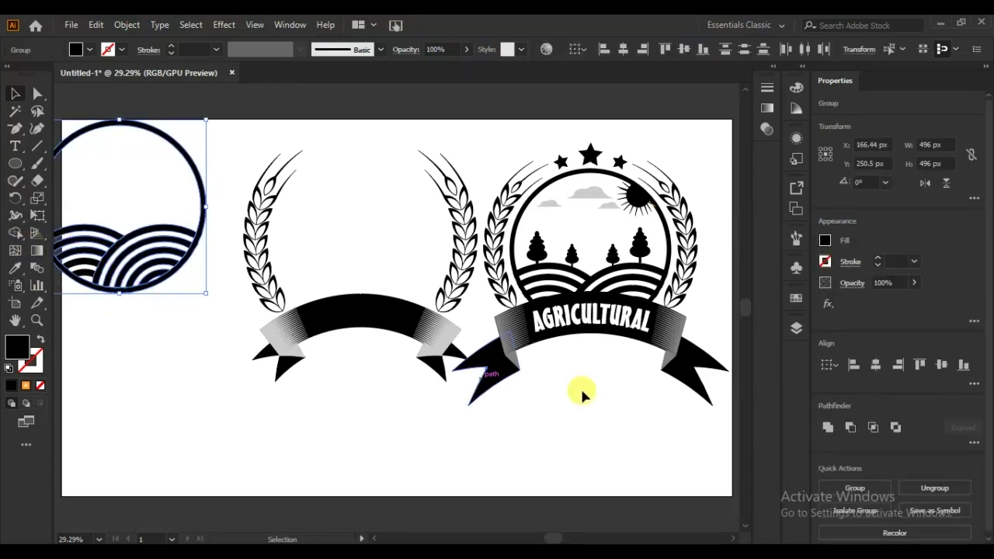
pyautogui.rightClick(192, 253)
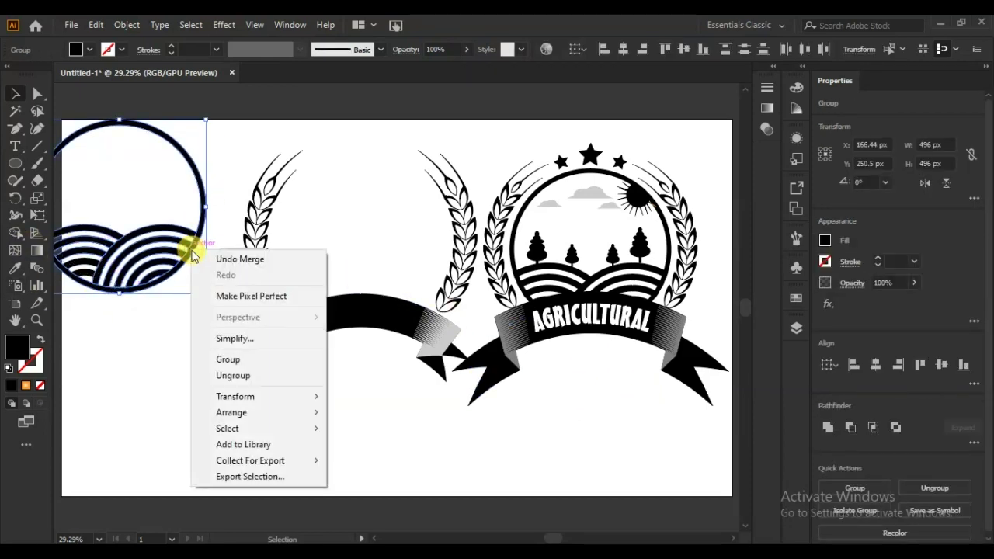
pyautogui.click(232, 359)
pyautogui.click(204, 393)
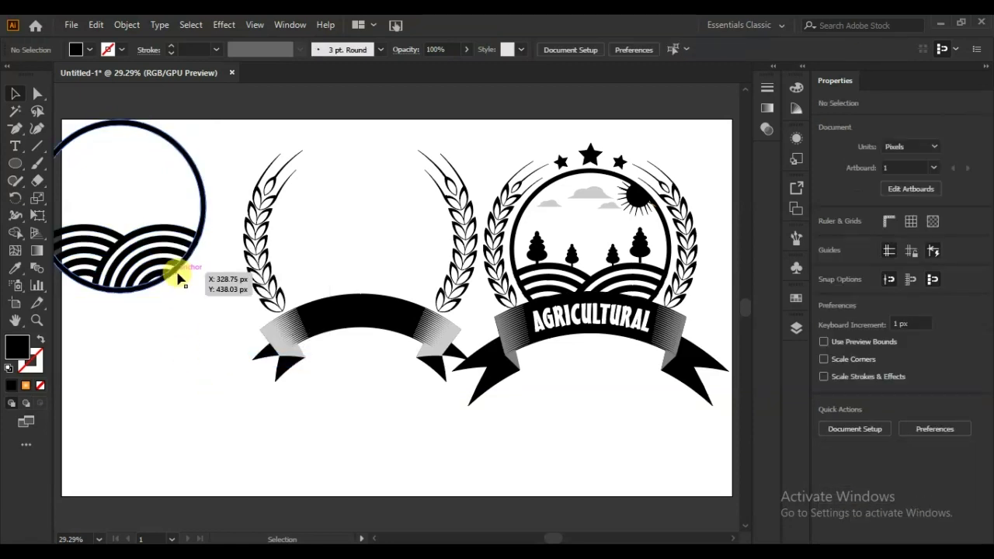
pyautogui.moveTo(177, 274); pyautogui.dragTo(425, 305)
pyautogui.press('a')
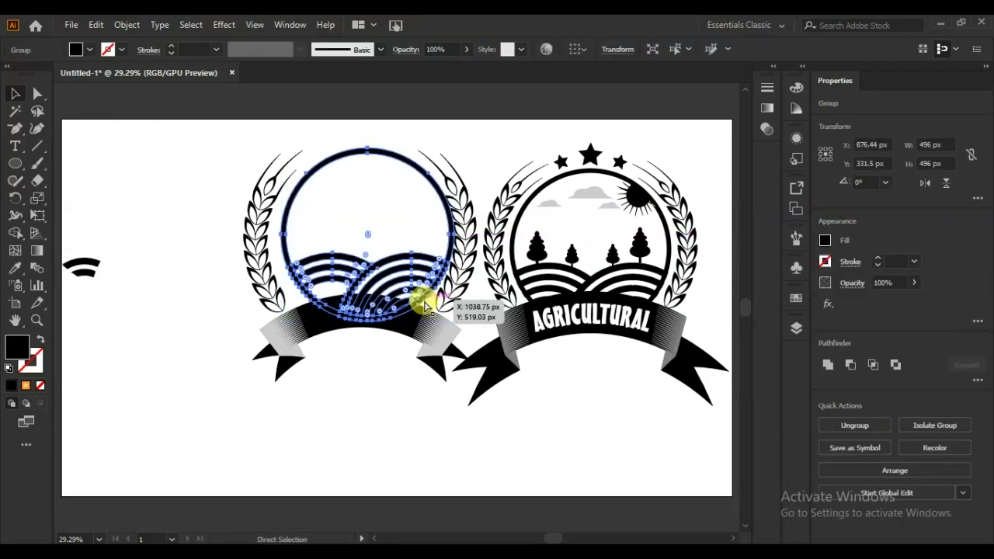
pyautogui.hotkey('ctrl', 'z')
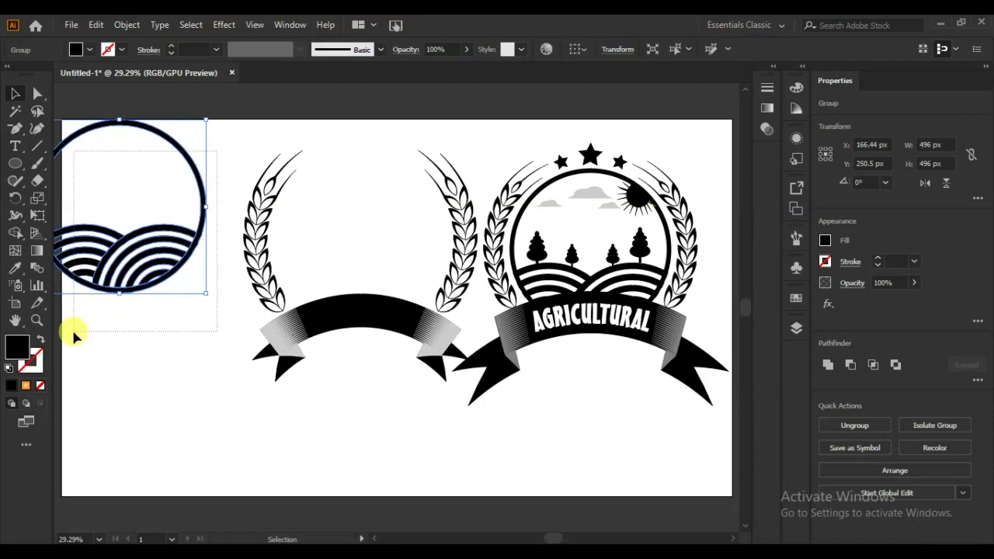
pyautogui.rightClick(102, 277)
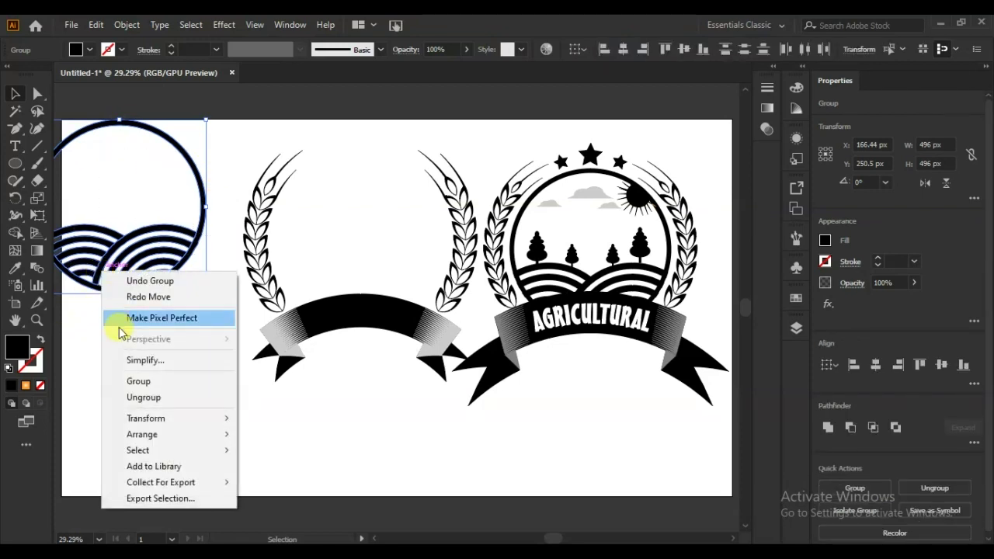
pyautogui.click(129, 382)
# - Move the circle group into the left wheat wreath and centre them horizontally
pyautogui.moveTo(106, 256)
pyautogui.mouseDown()
pyautogui.moveTo(231, 258)
pyautogui.moveTo(351, 287)
pyautogui.mouseUp()
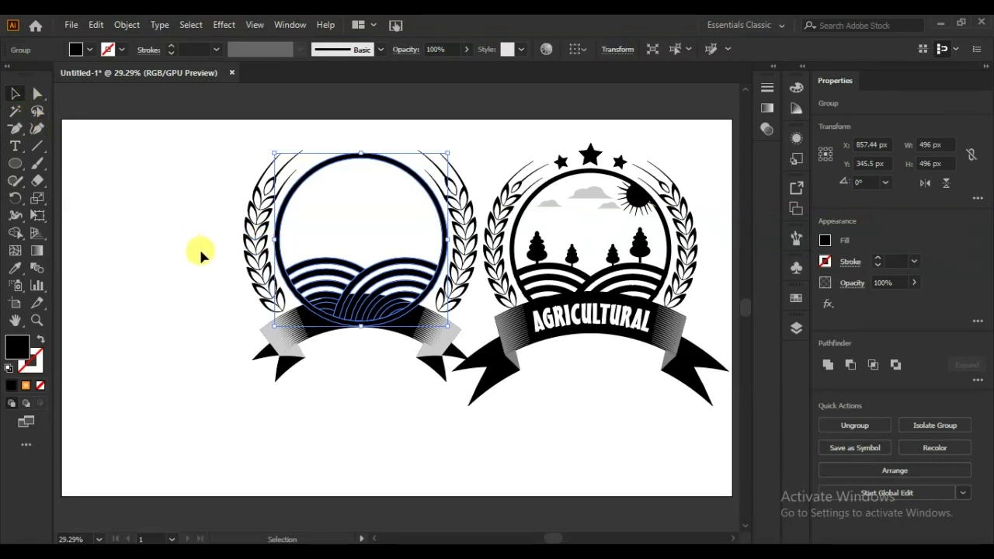
pyautogui.keyDown('shift'); pyautogui.click(245, 241); pyautogui.keyUp('shift')
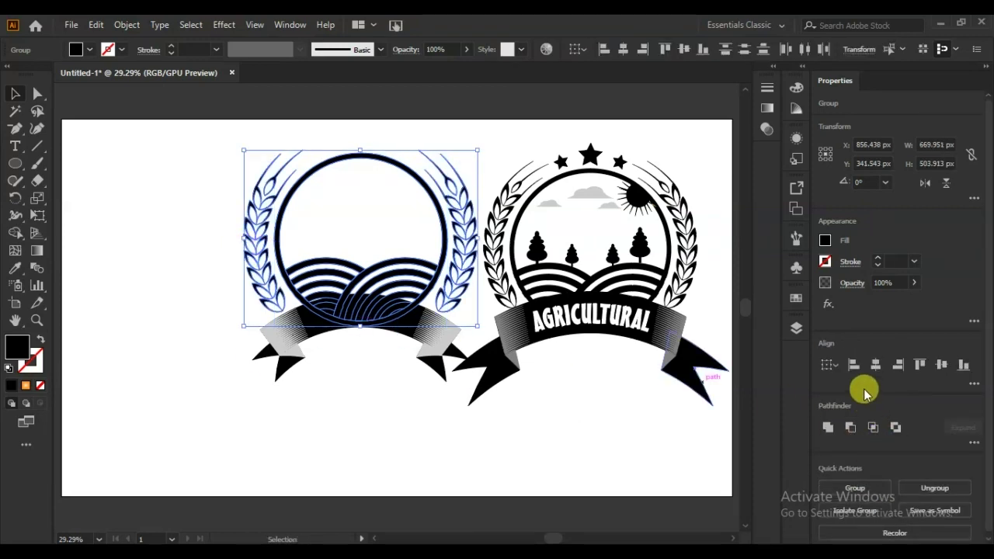
pyautogui.click(875, 365)
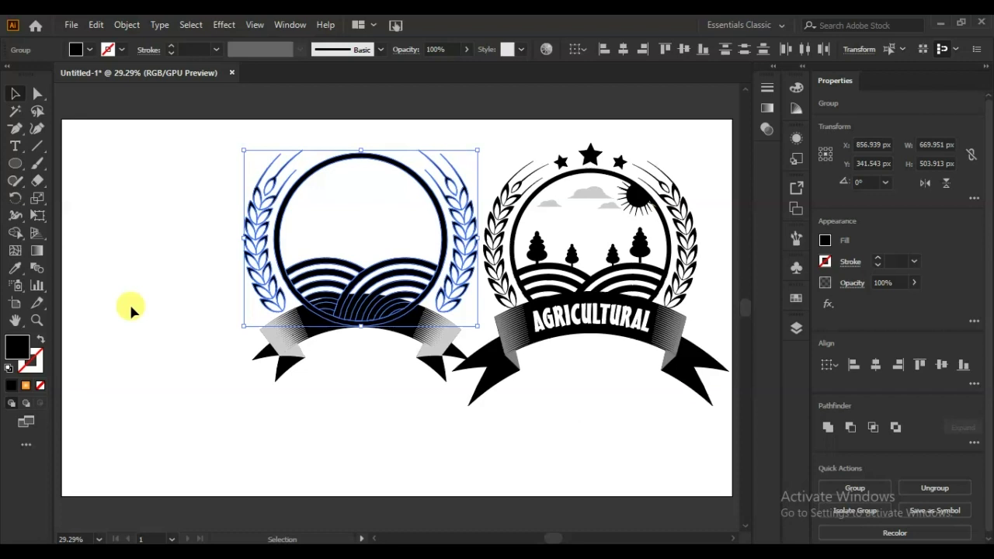
pyautogui.click(163, 307)
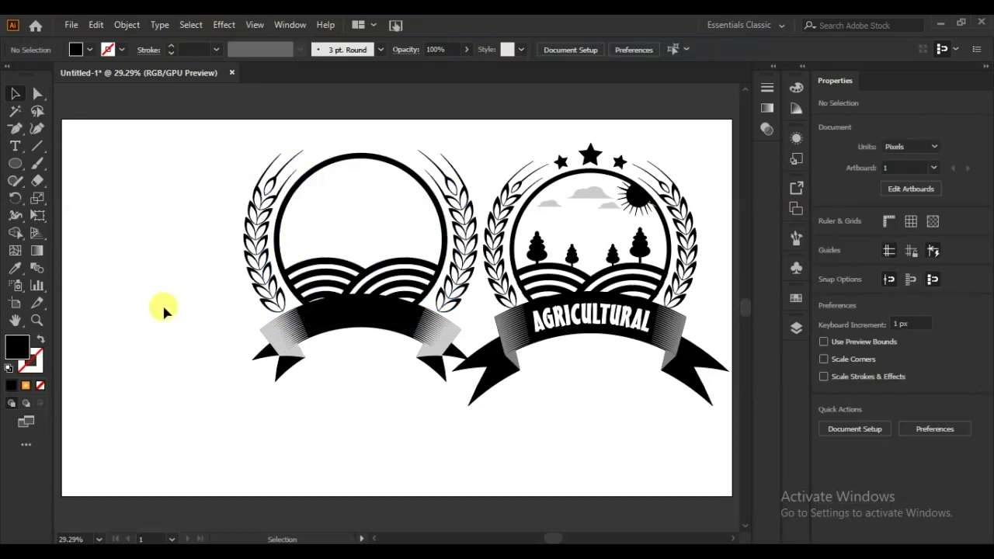
# - Shift the left badge further left and lower, and reposition a ribbon end piece
pyautogui.moveTo(180, 229); pyautogui.dragTo(340, 383)
pyautogui.moveTo(455, 403); pyautogui.dragTo(457, 406)
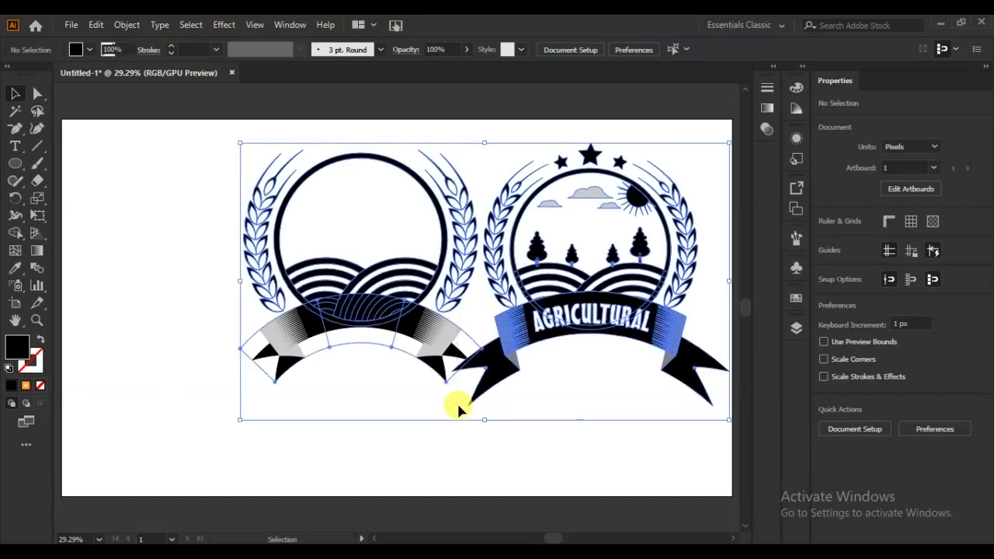
pyautogui.click(406, 437)
pyautogui.moveTo(351, 384); pyautogui.dragTo(214, 354)
pyautogui.click(16, 164)
pyautogui.moveTo(17, 166); pyautogui.dragTo(54, 197)
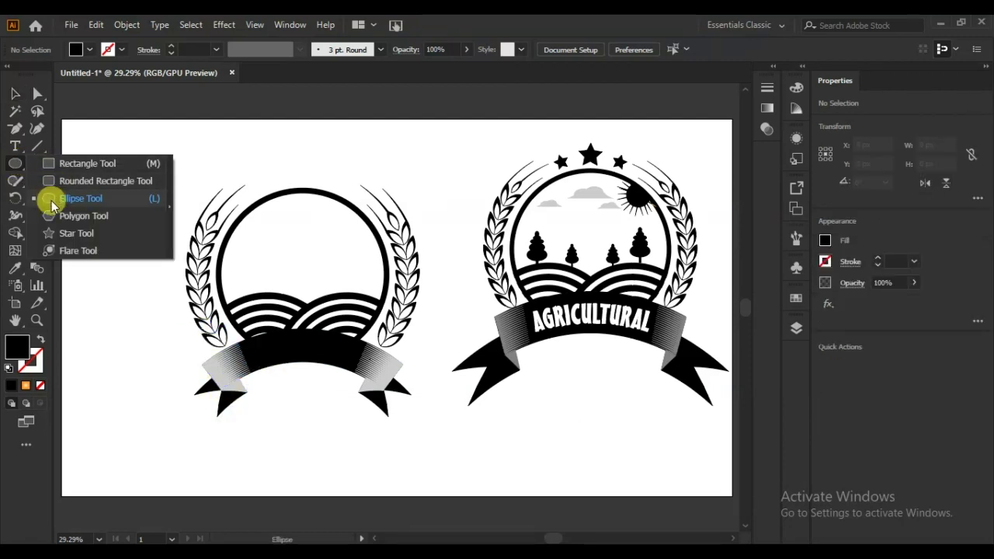
# - Draw five stacked ellipses, widening toward the base, for the tree tiers
pyautogui.moveTo(115, 181); pyautogui.dragTo(131, 195)
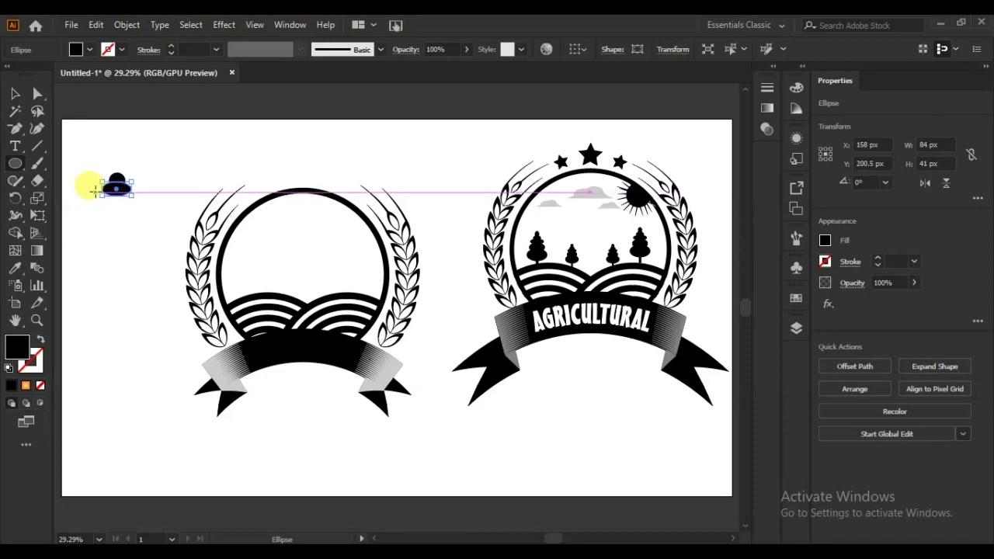
pyautogui.moveTo(92, 188); pyautogui.dragTo(139, 203)
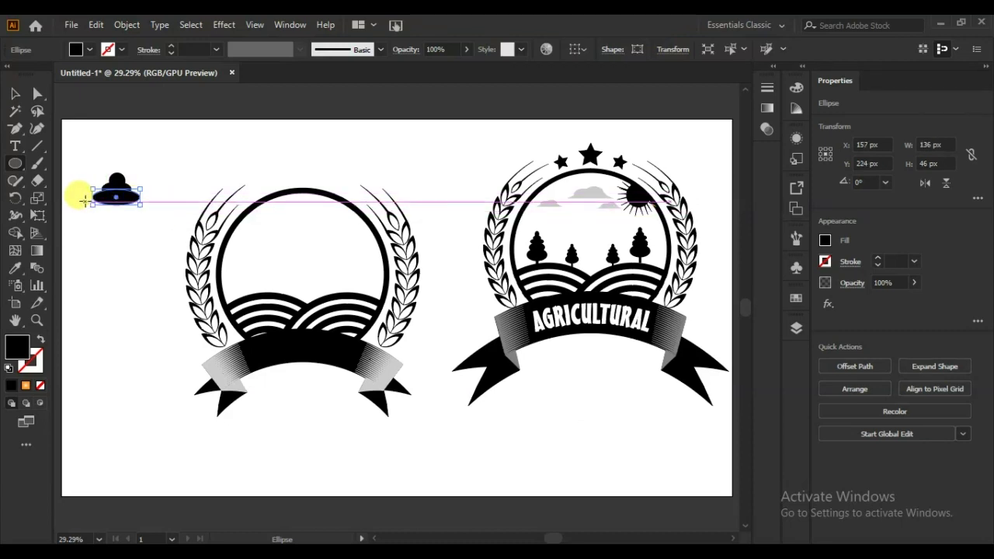
pyautogui.moveTo(88, 198); pyautogui.dragTo(139, 222)
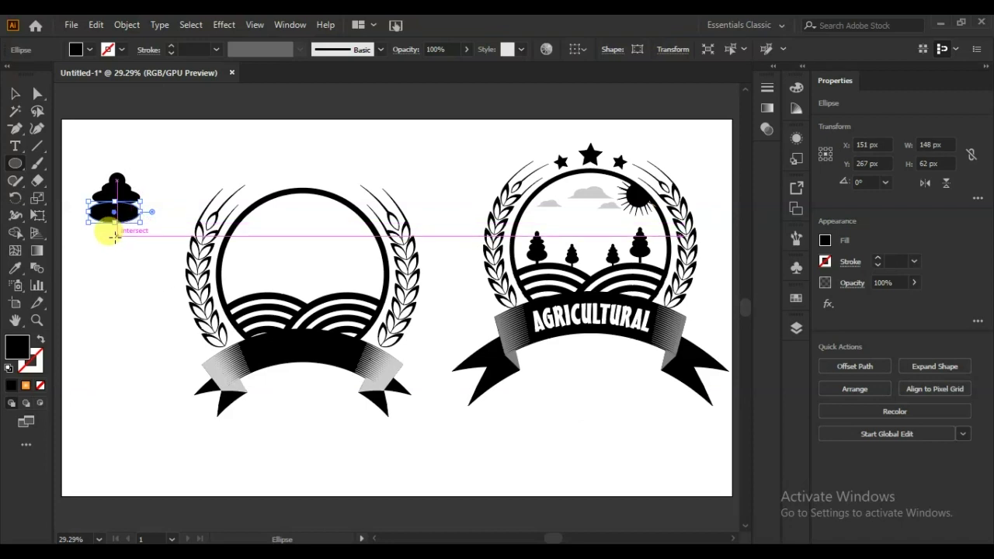
pyautogui.moveTo(73, 211); pyautogui.dragTo(145, 240)
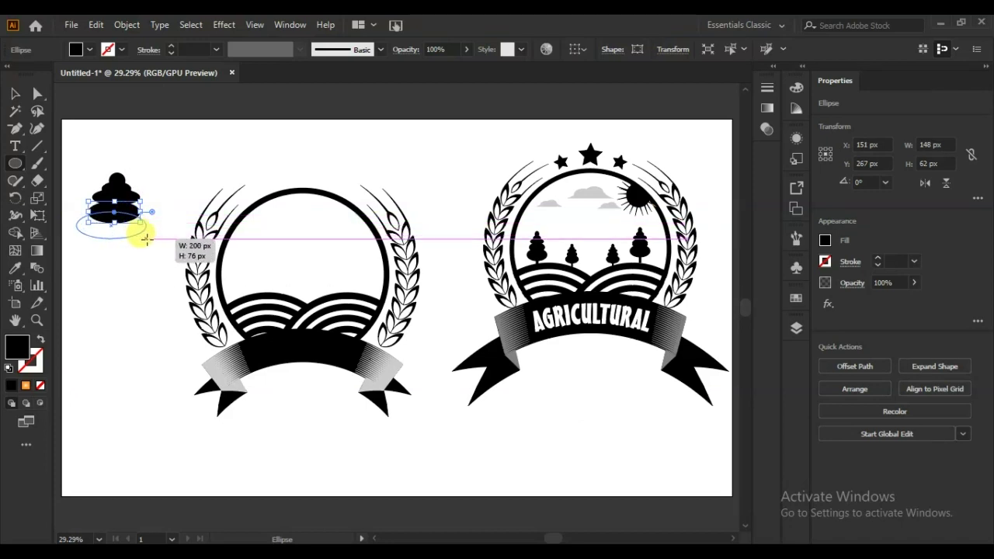
pyautogui.moveTo(145, 240); pyautogui.dragTo(150, 238)
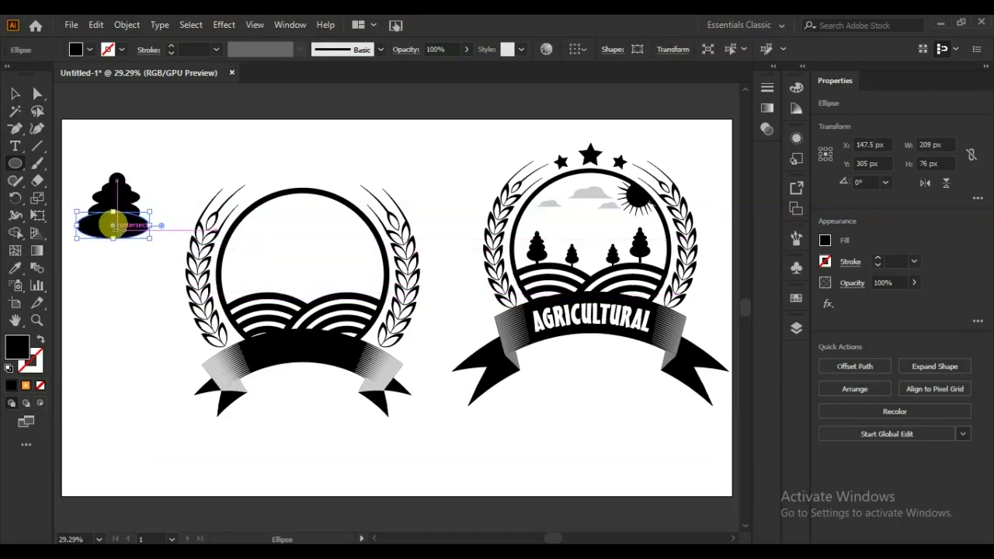
# - Centre the ellipses horizontally, make them taller and narrower, and unite them into one tree
pyautogui.click(14, 92)
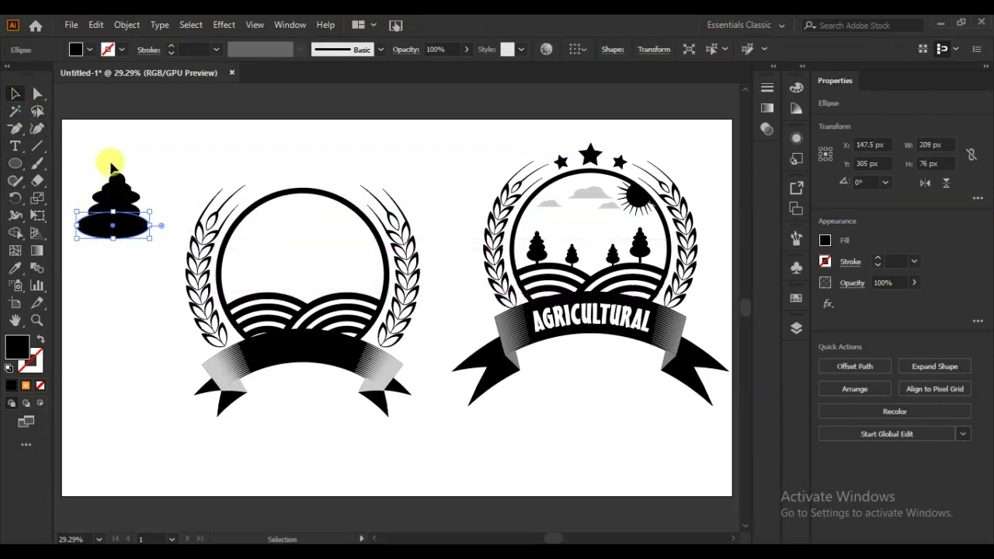
pyautogui.moveTo(126, 149); pyautogui.dragTo(109, 270)
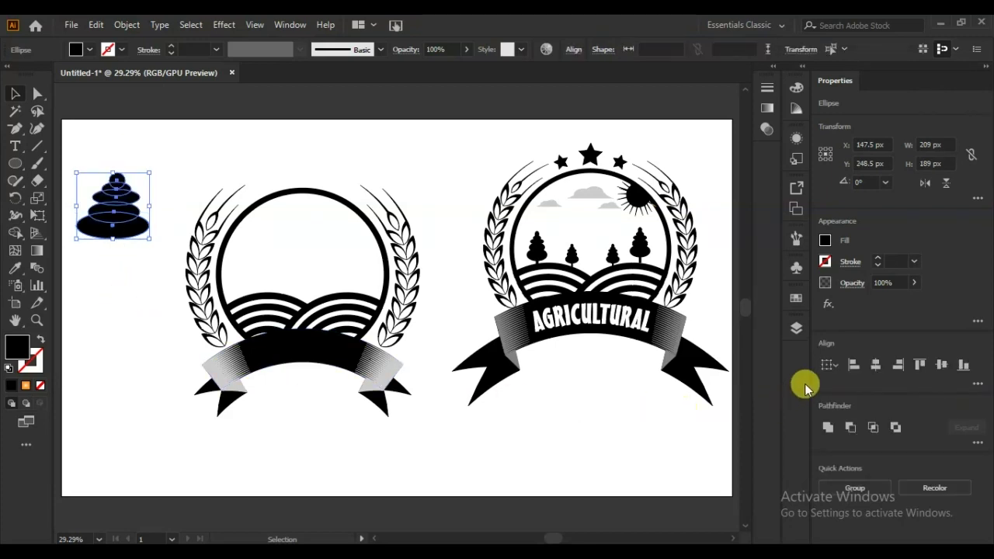
pyautogui.click(876, 368)
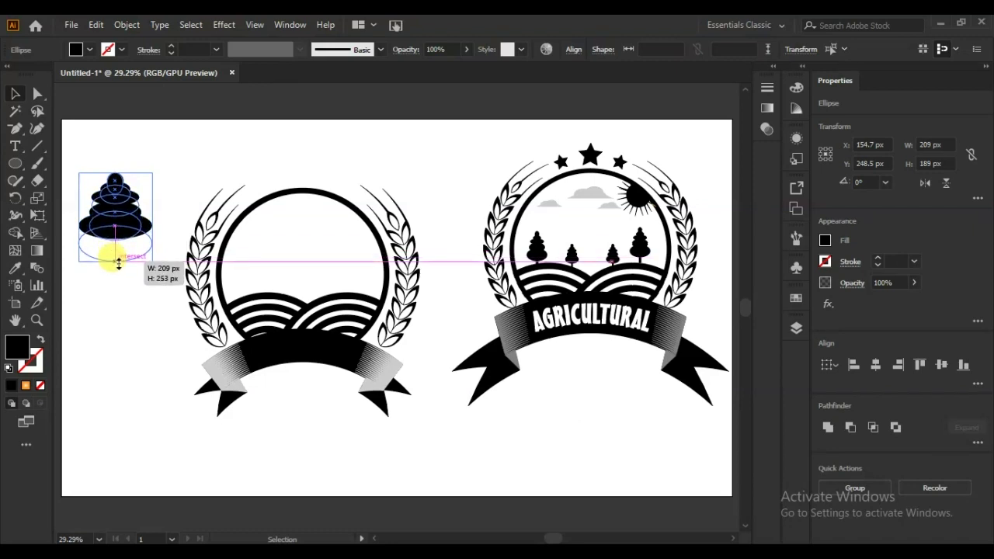
pyautogui.moveTo(115, 241); pyautogui.dragTo(115, 264)
pyautogui.moveTo(151, 217); pyautogui.dragTo(146, 217)
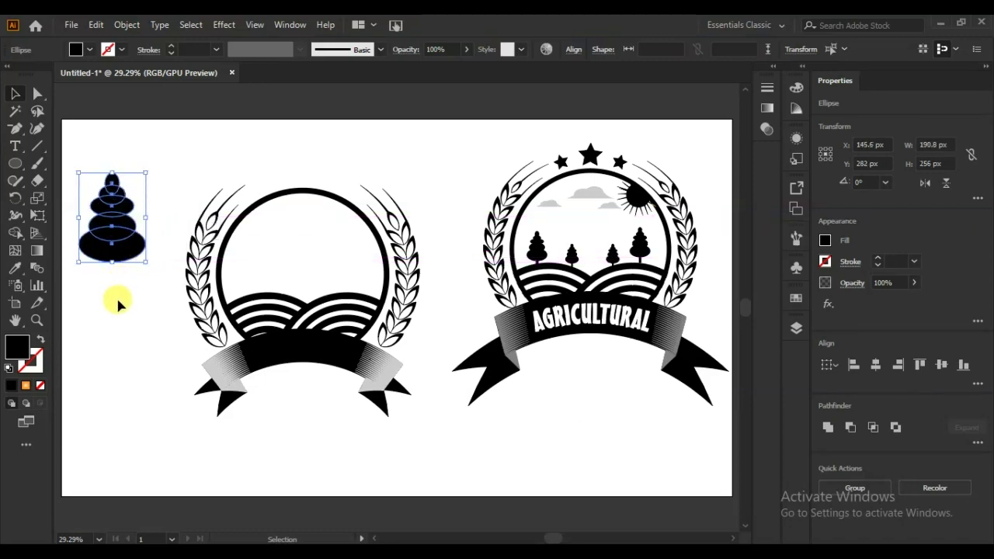
pyautogui.click(828, 429)
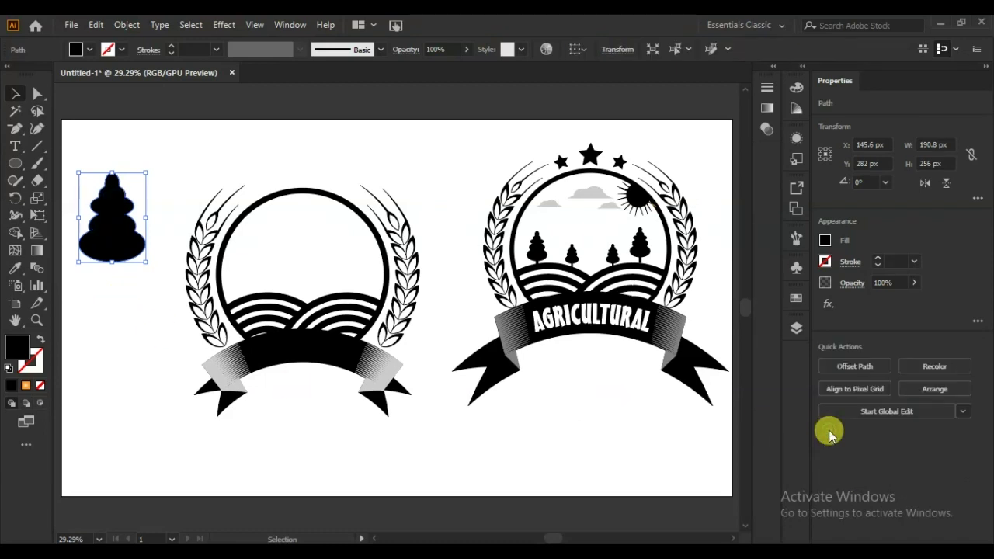
pyautogui.click(109, 312)
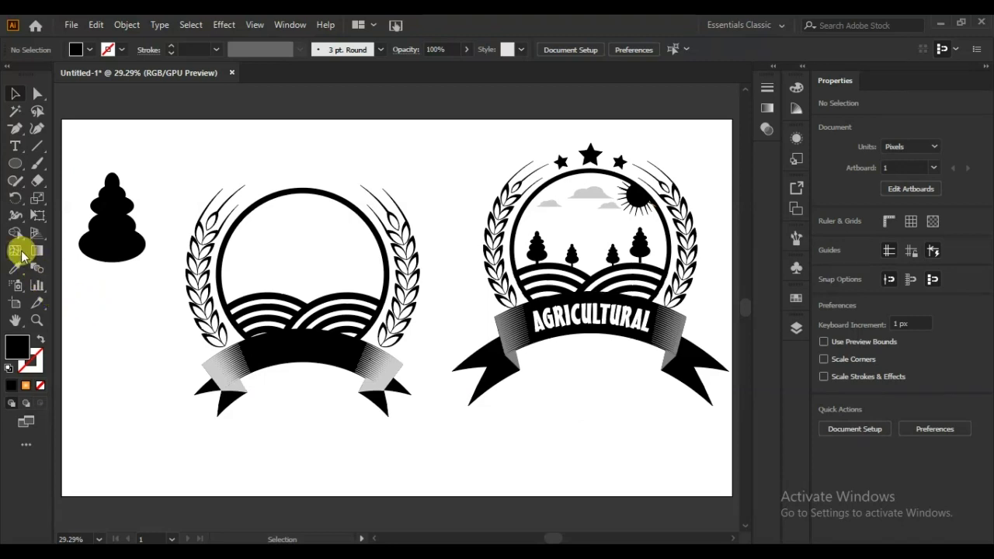
# - Add a thin rectangular trunk under the tree, centre it, and unite it with the crown
pyautogui.click(16, 164)
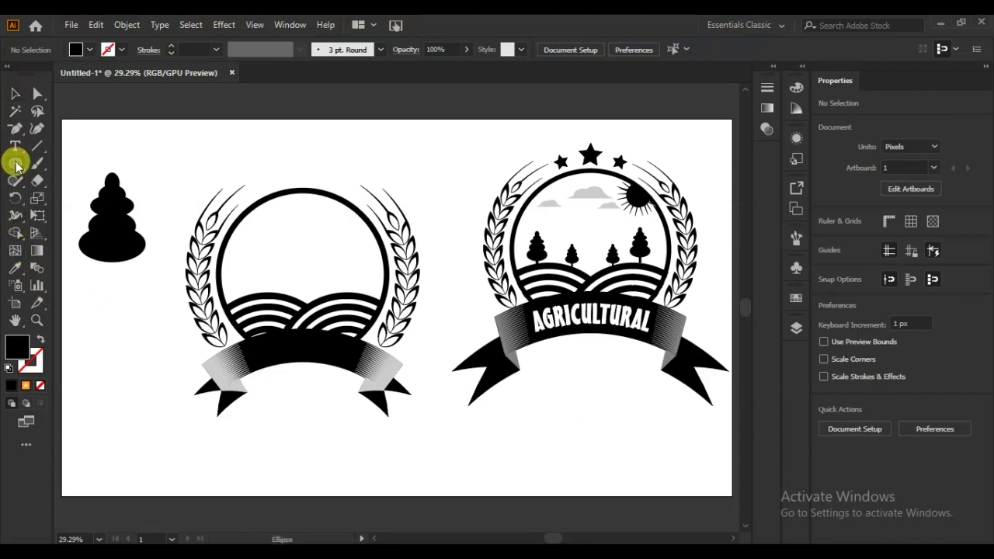
pyautogui.moveTo(16, 164); pyautogui.dragTo(50, 164)
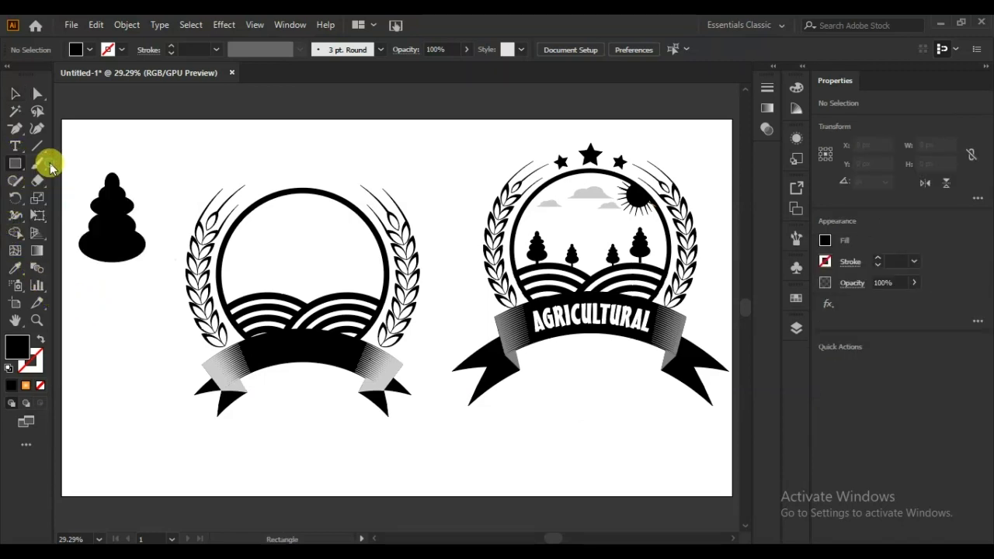
pyautogui.moveTo(106, 262); pyautogui.dragTo(113, 299)
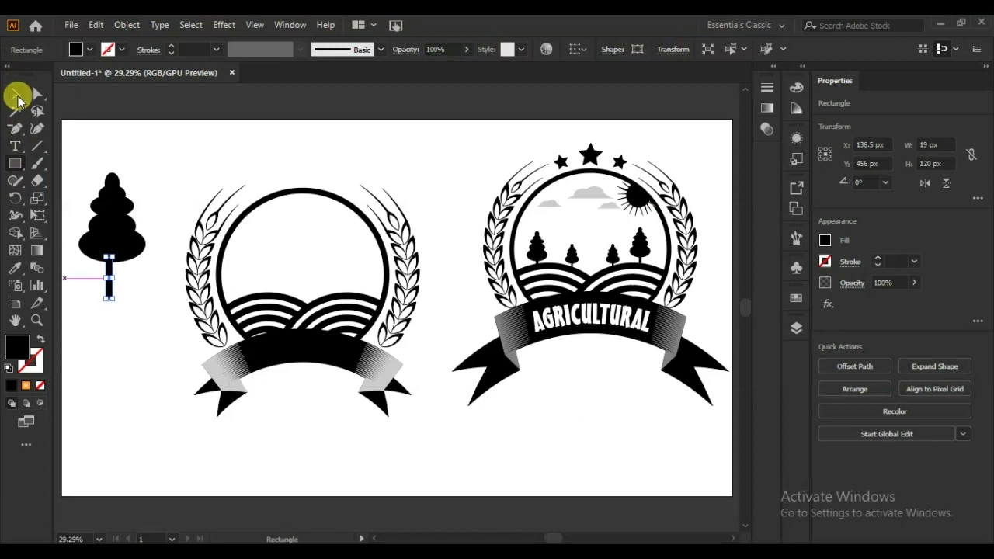
pyautogui.click(15, 95)
pyautogui.moveTo(155, 179); pyautogui.dragTo(87, 285)
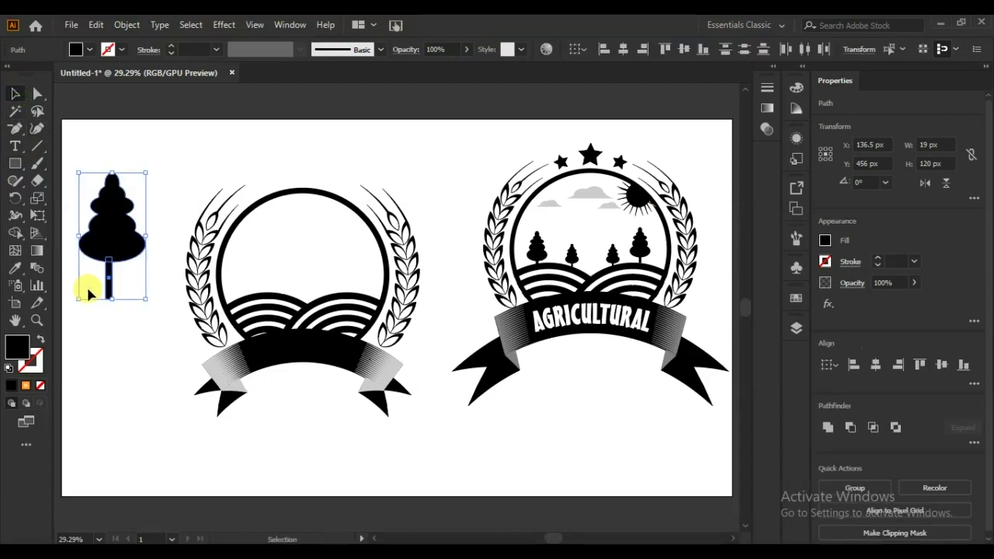
pyautogui.click(876, 365)
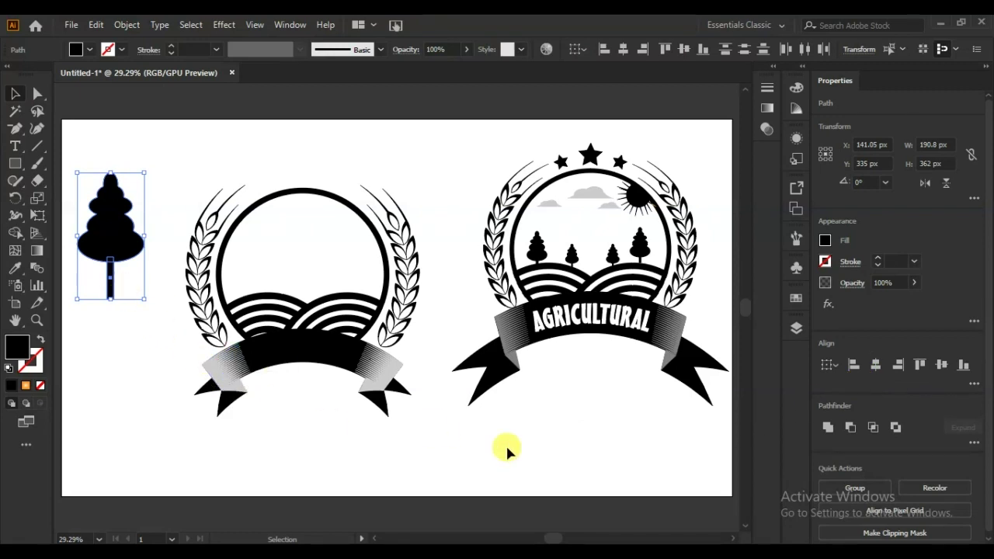
pyautogui.click(826, 429)
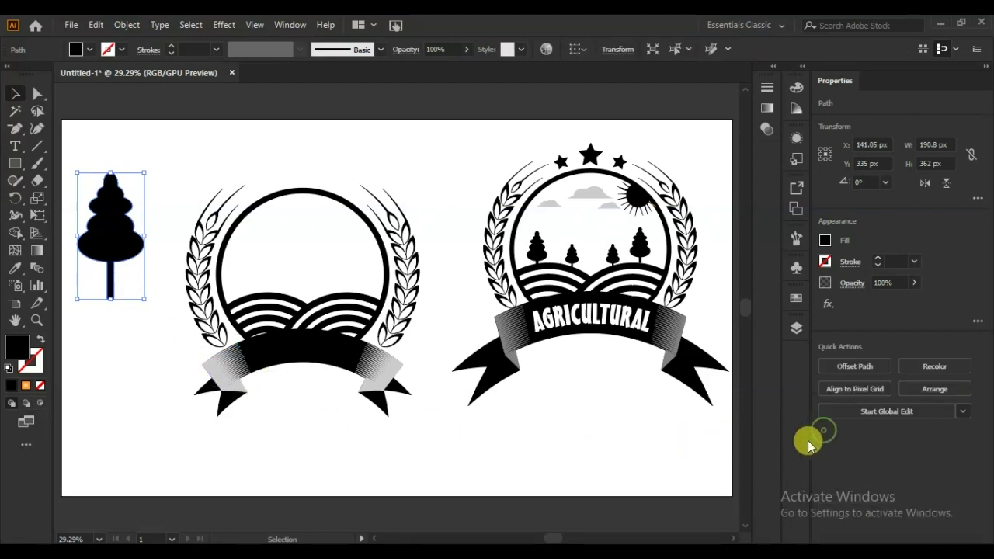
pyautogui.click(94, 400)
# - Move the tree into the left circle, shrink it, and lower a small copy onto the hill
pyautogui.moveTo(118, 289)
pyautogui.mouseDown()
pyautogui.moveTo(128, 294)
pyautogui.moveTo(135, 267)
pyautogui.moveTo(358, 271)
pyautogui.moveTo(344, 247)
pyautogui.moveTo(358, 255)
pyautogui.mouseUp()
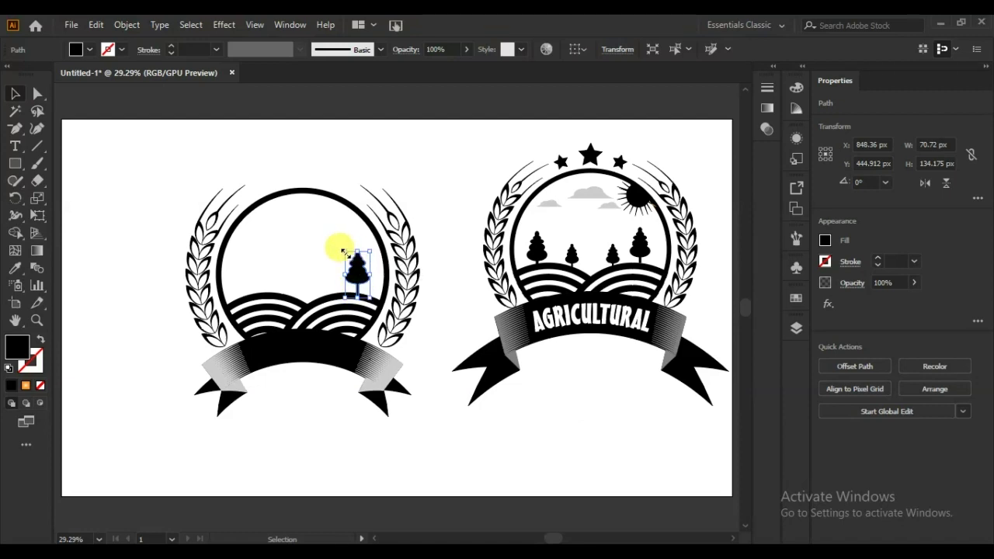
pyautogui.moveTo(344, 253)
pyautogui.mouseDown()
pyautogui.moveTo(347, 284)
pyautogui.moveTo(331, 287)
pyautogui.mouseUp()
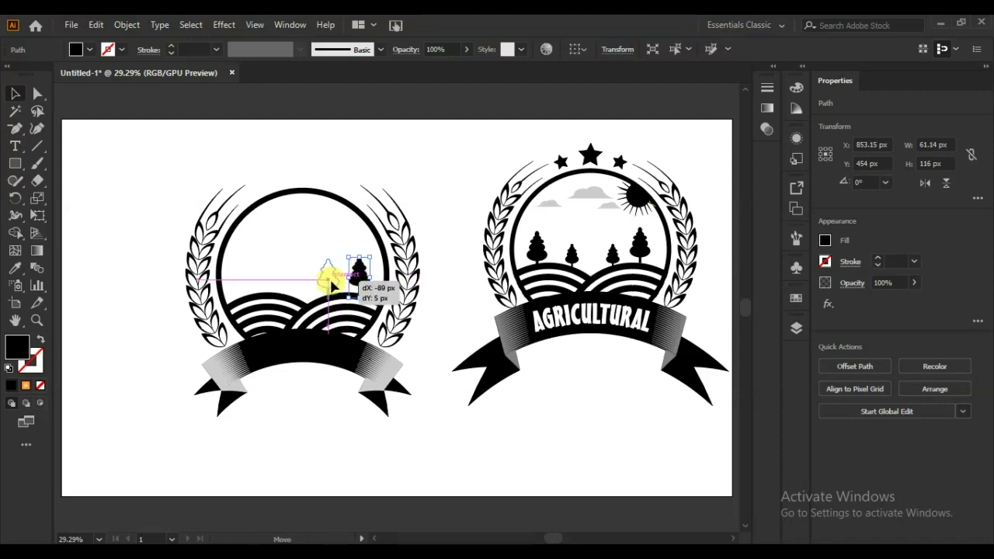
pyautogui.moveTo(332, 287); pyautogui.dragTo(319, 259)
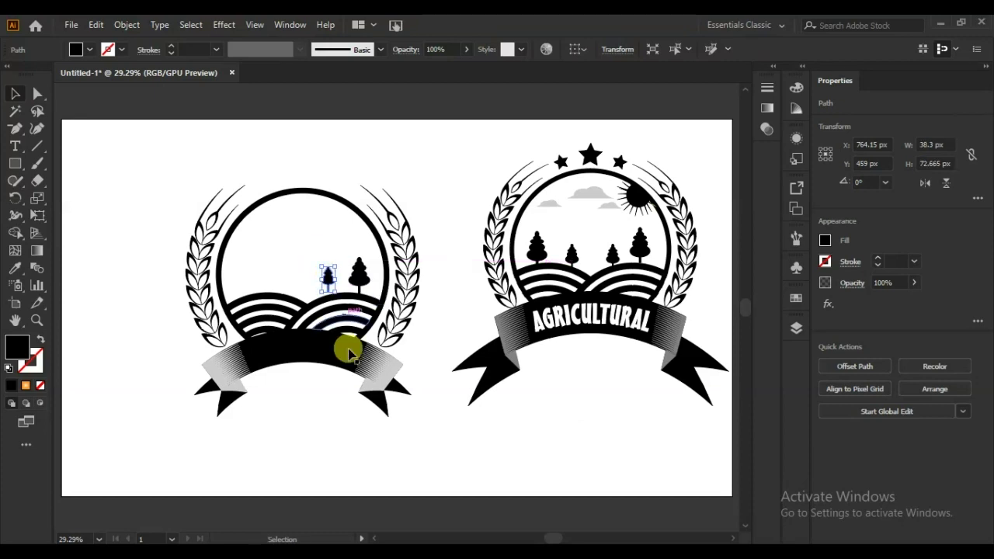
pyautogui.press('Down')
pyautogui.press('Down')
pyautogui.press('Down')
pyautogui.press('Down')
pyautogui.press('Down')
pyautogui.press('Down')
pyautogui.press('Down')
pyautogui.press('Down')
pyautogui.press('Down')
pyautogui.press('Down')
pyautogui.press('Down')
pyautogui.press('Down')
pyautogui.press('Down')
pyautogui.press('Down')
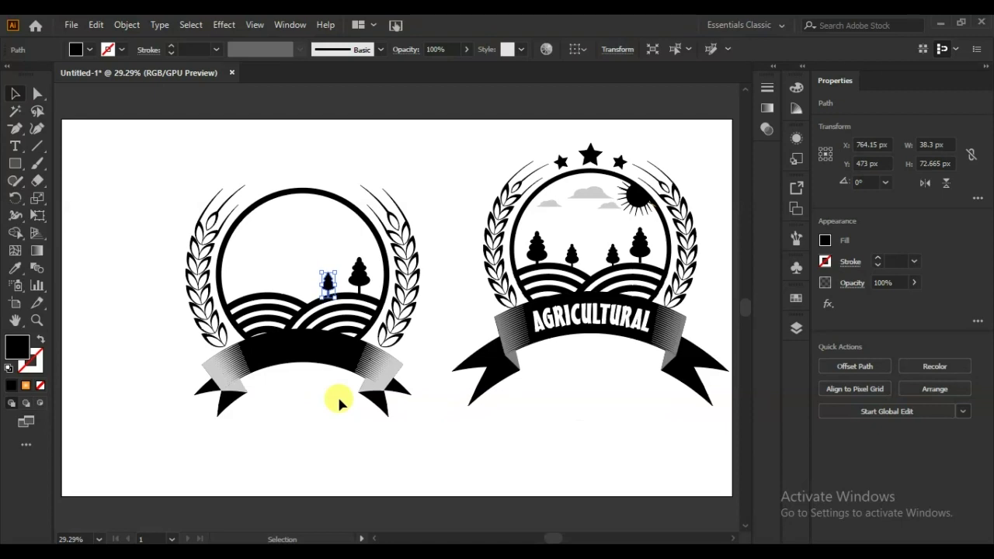
pyautogui.press('Down')
# - Alt-drag copies of the larger tree onto the left hills and between the others
pyautogui.click(357, 272)
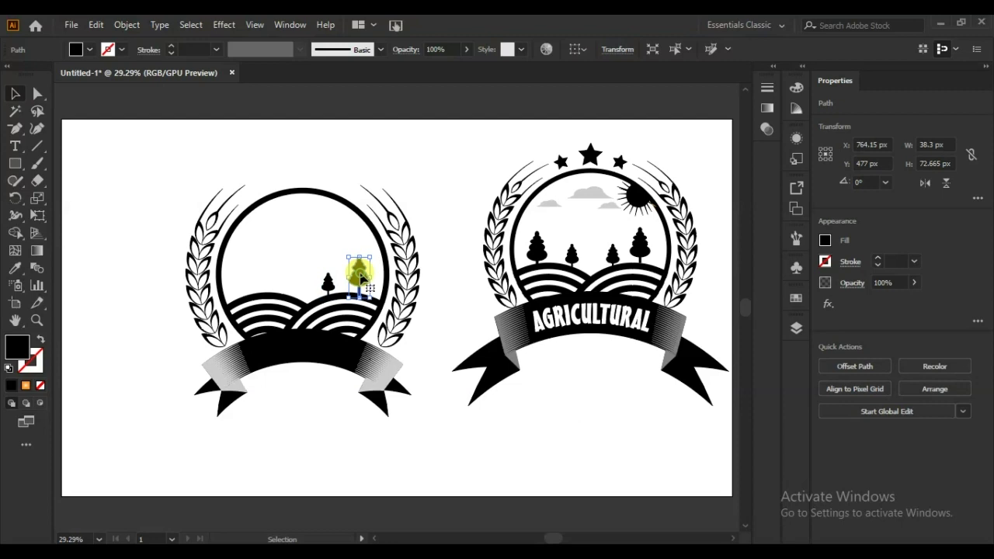
pyautogui.moveTo(359, 277); pyautogui.dragTo(250, 277)
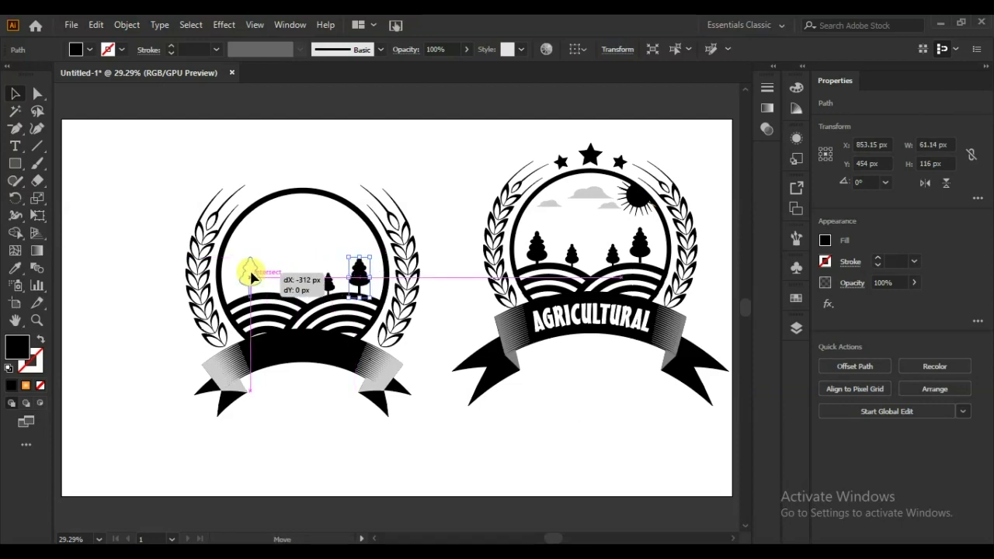
pyautogui.moveTo(328, 281); pyautogui.dragTo(284, 291)
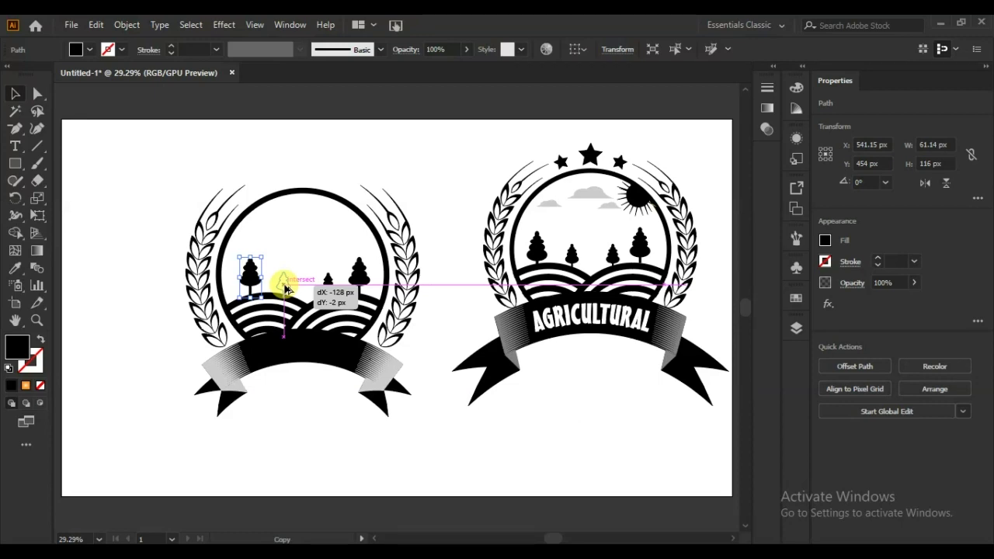
pyautogui.moveTo(285, 289); pyautogui.dragTo(285, 289)
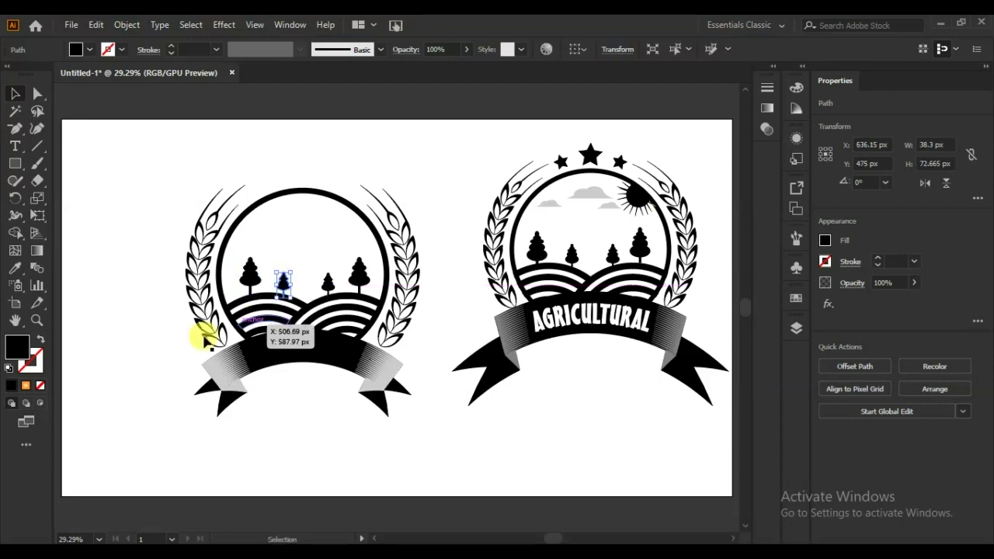
pyautogui.click(142, 305)
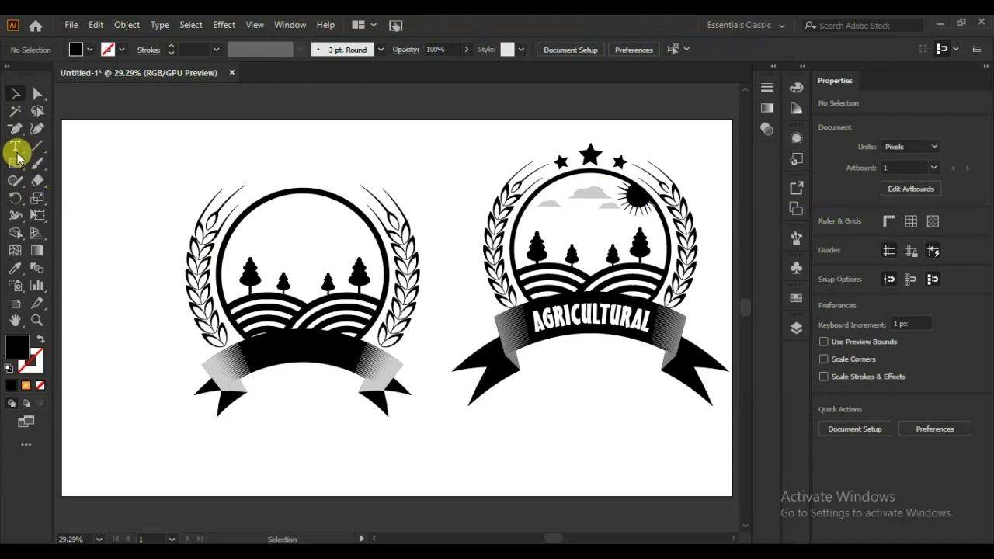
# - Draw overlapping ellipses at the top-left and unite them into one cloud shape
pyautogui.moveTo(18, 163); pyautogui.dragTo(51, 195)
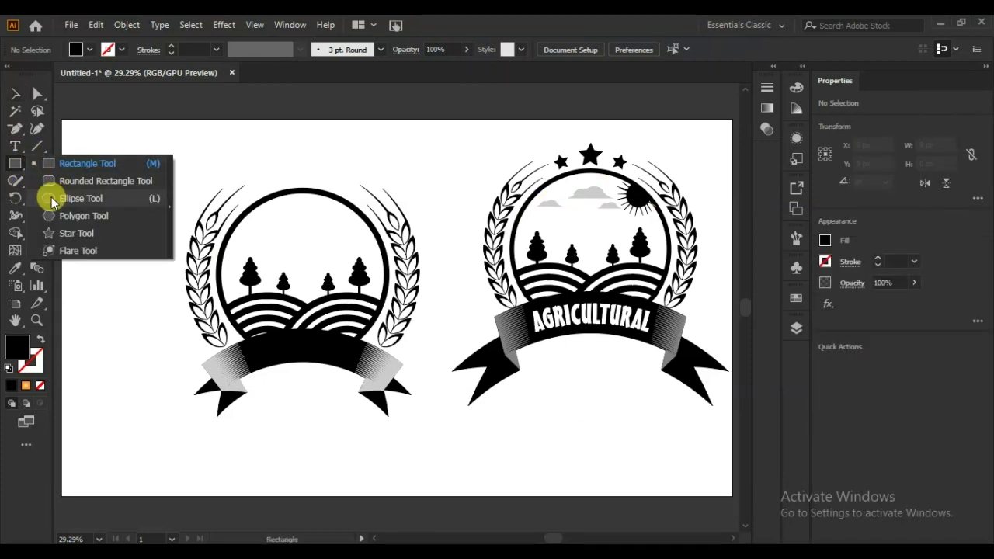
pyautogui.moveTo(102, 151); pyautogui.dragTo(133, 166)
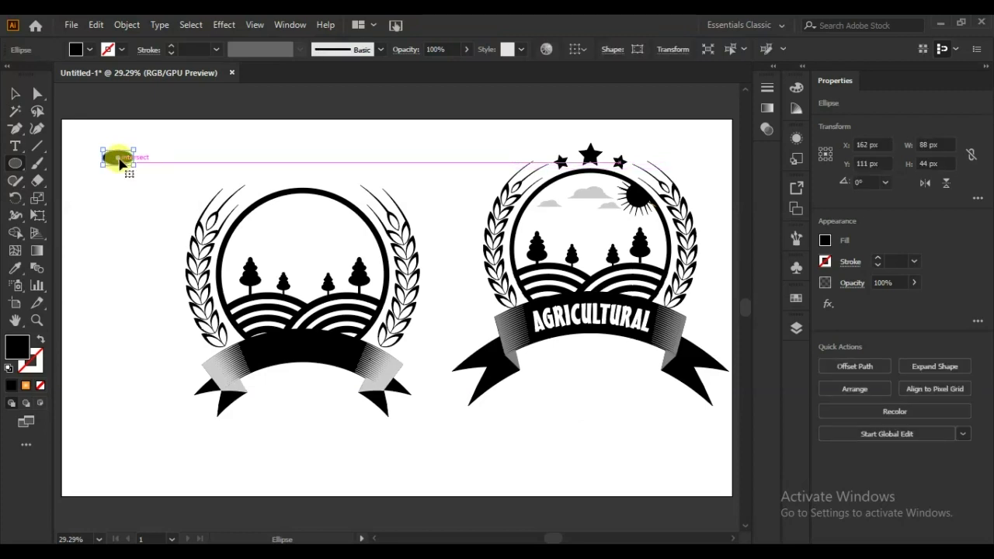
pyautogui.moveTo(98, 165); pyautogui.dragTo(144, 171)
pyautogui.click(14, 94)
pyautogui.moveTo(78, 148); pyautogui.dragTo(145, 176)
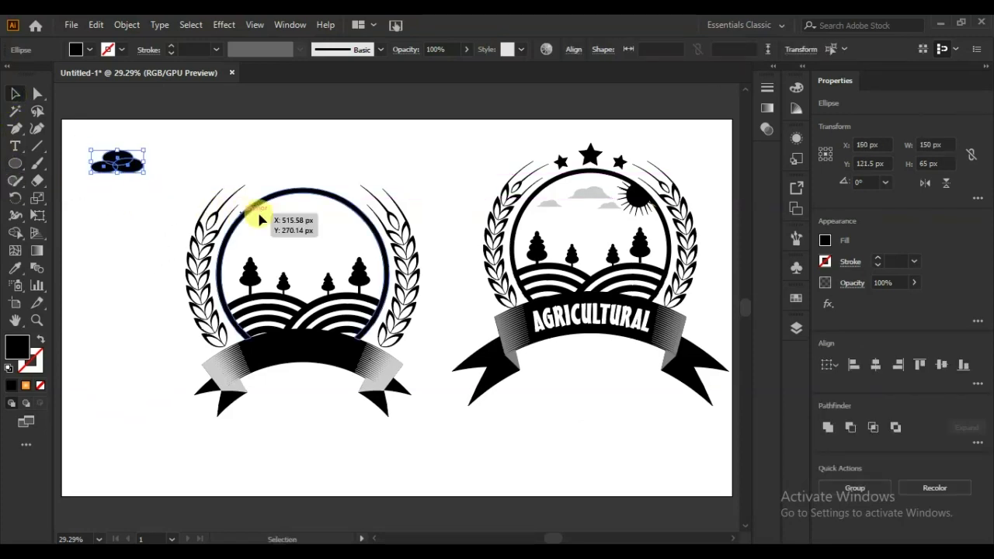
pyautogui.click(828, 426)
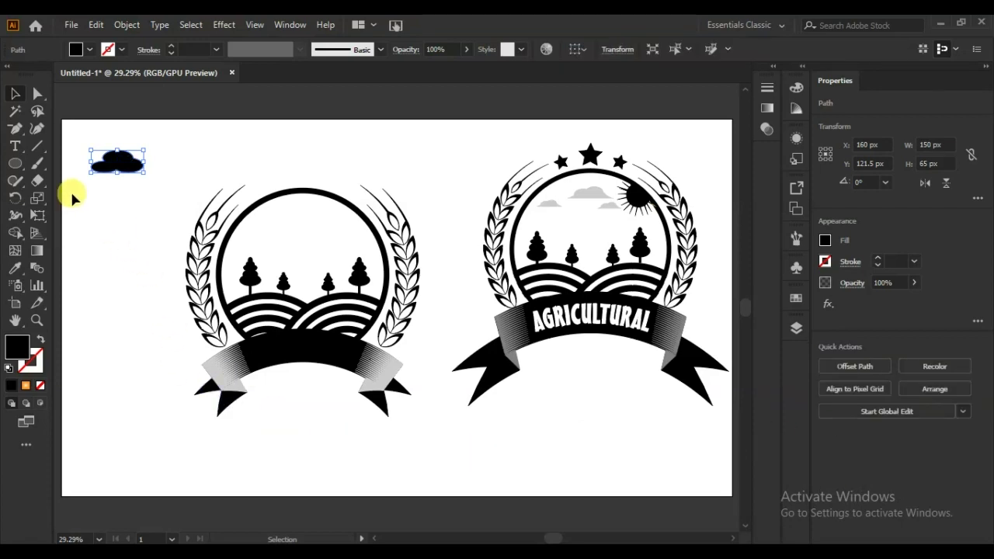
pyautogui.click(14, 130)
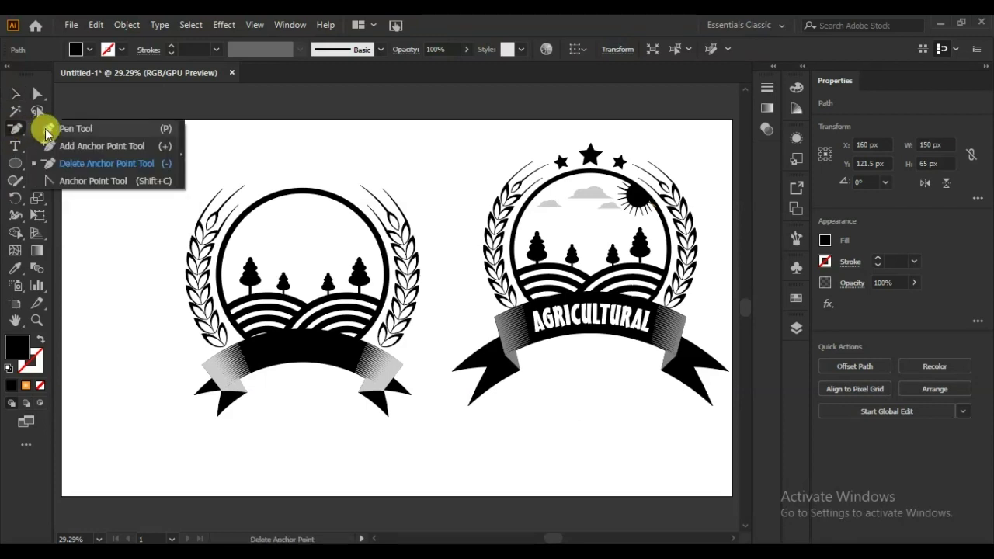
# - Draw a thin base under the cloud with the Pen tool, tapering to points on both ends
pyautogui.click(48, 131)
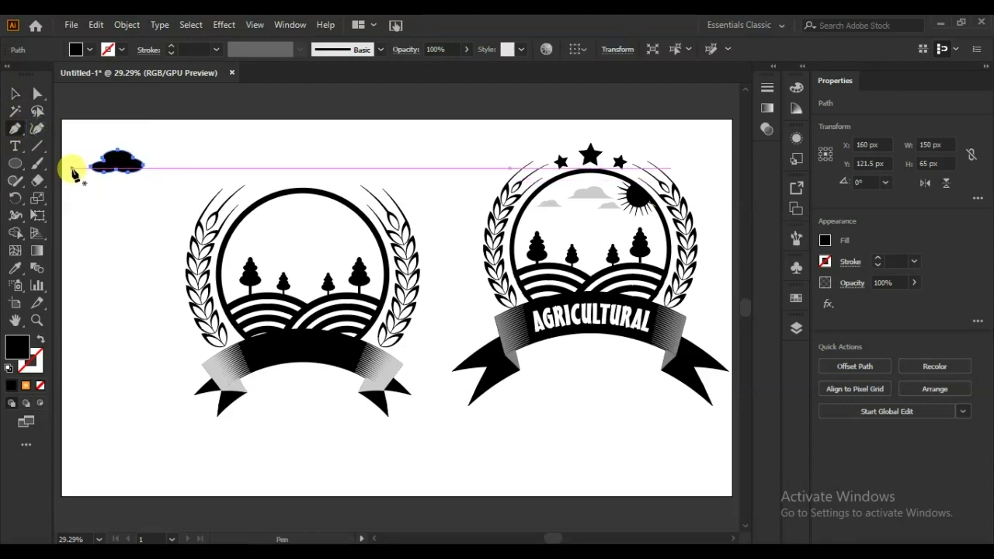
pyautogui.click(118, 164)
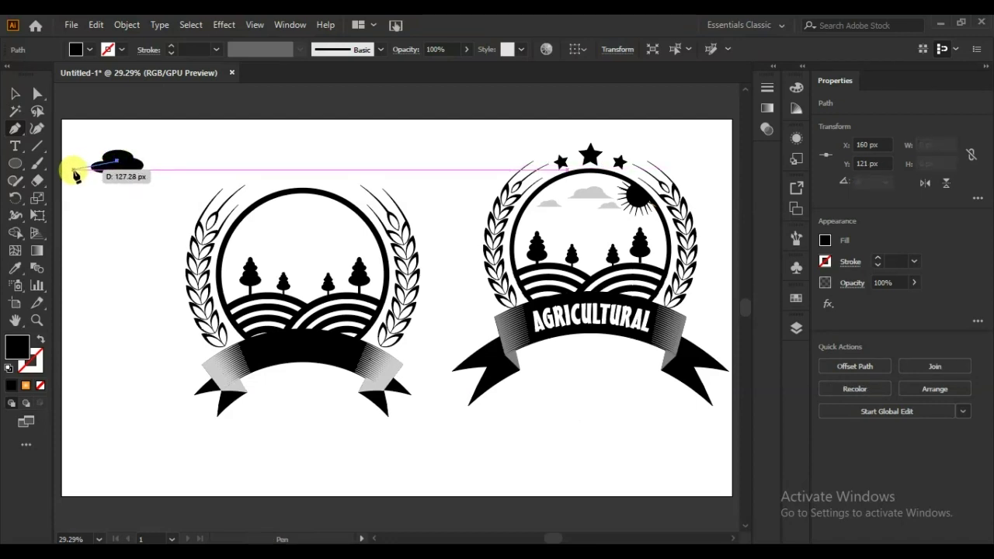
pyautogui.click(72, 170)
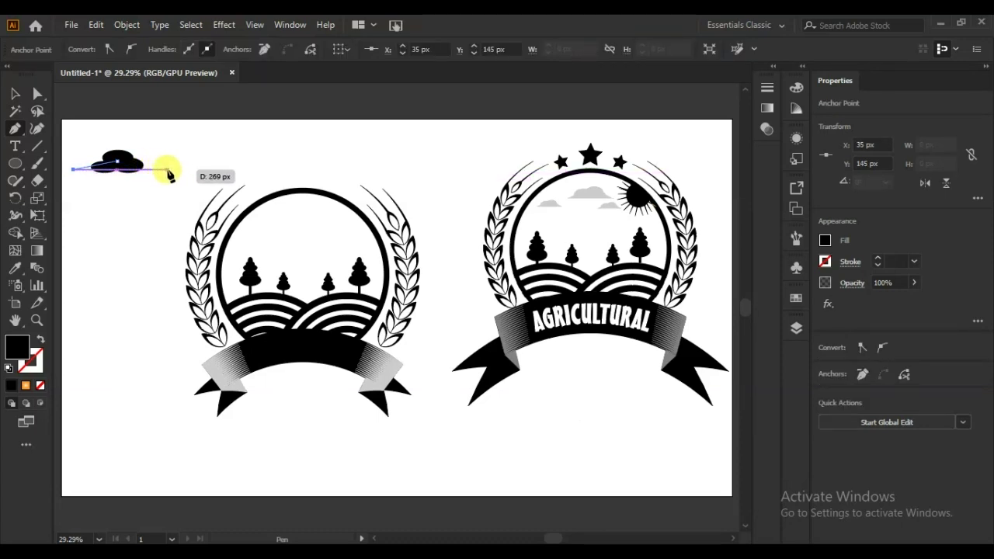
pyautogui.click(164, 170)
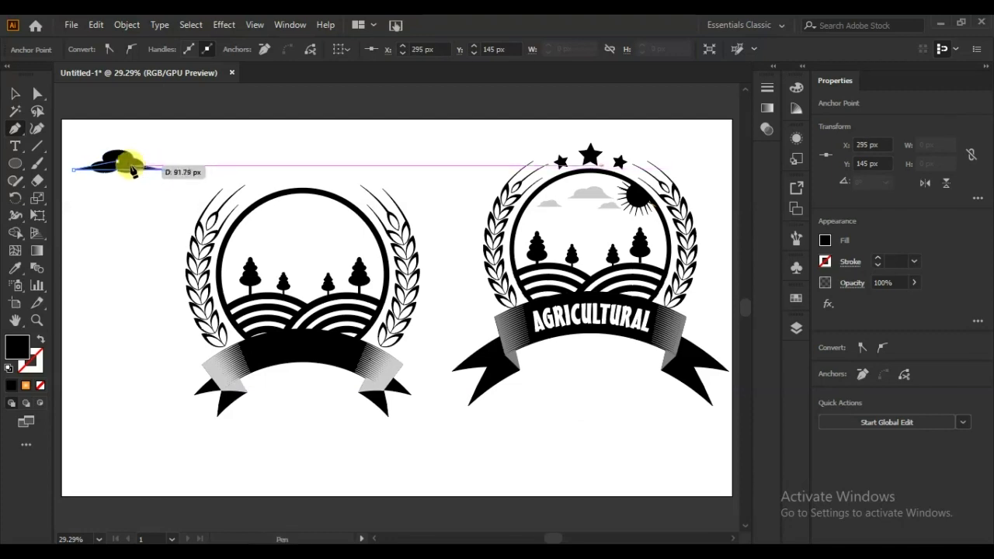
pyautogui.moveTo(118, 165); pyautogui.dragTo(117, 161)
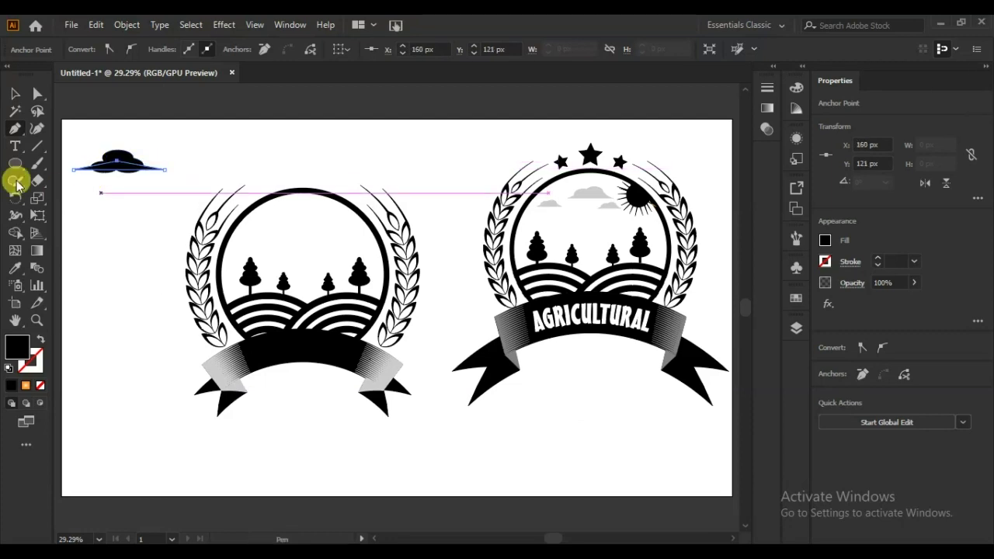
# - Merge the cloud and its tapered base into one path with Shape Builder
pyautogui.click(14, 94)
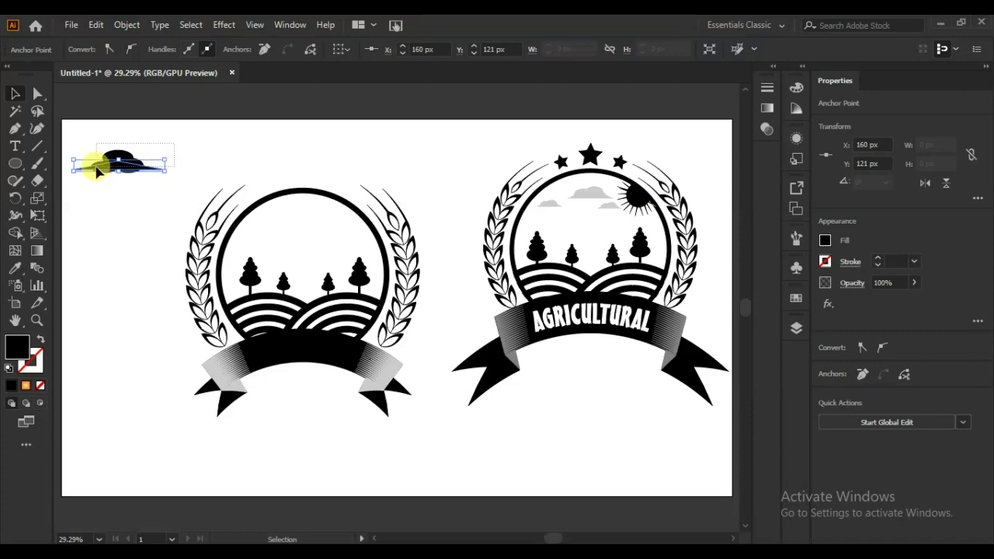
pyautogui.click(103, 165)
pyautogui.click(15, 232)
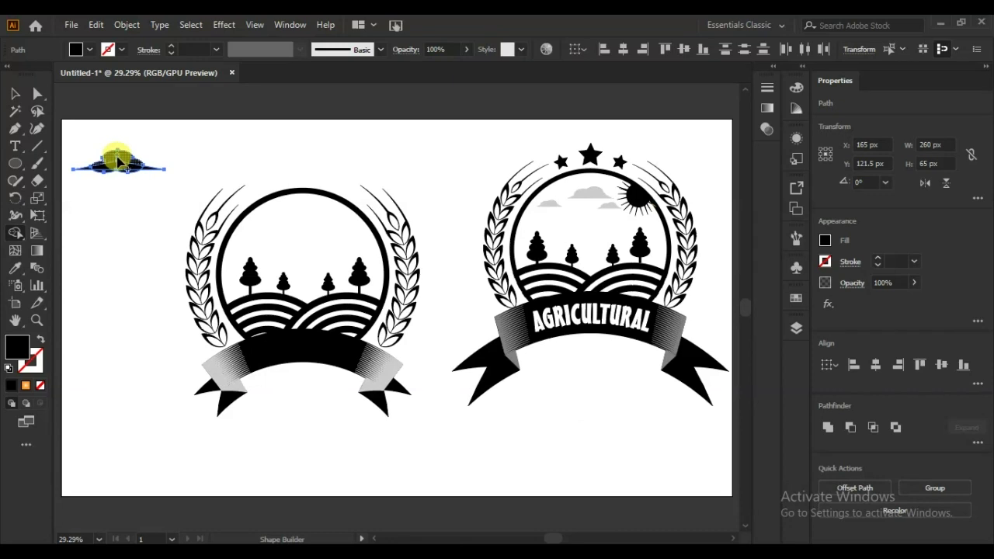
pyautogui.moveTo(119, 162)
pyautogui.mouseDown()
pyautogui.moveTo(94, 172)
pyautogui.moveTo(137, 169)
pyautogui.mouseUp()
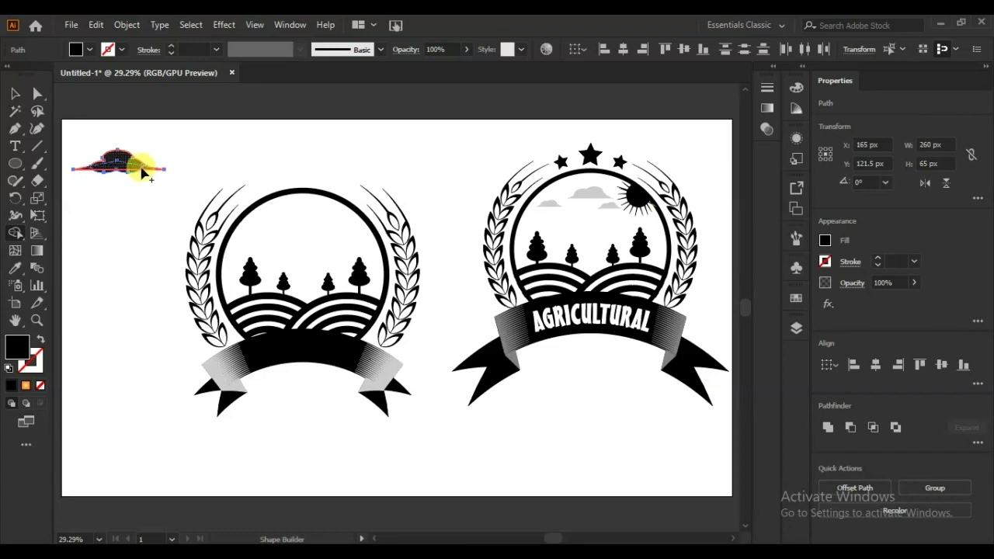
pyautogui.click(15, 93)
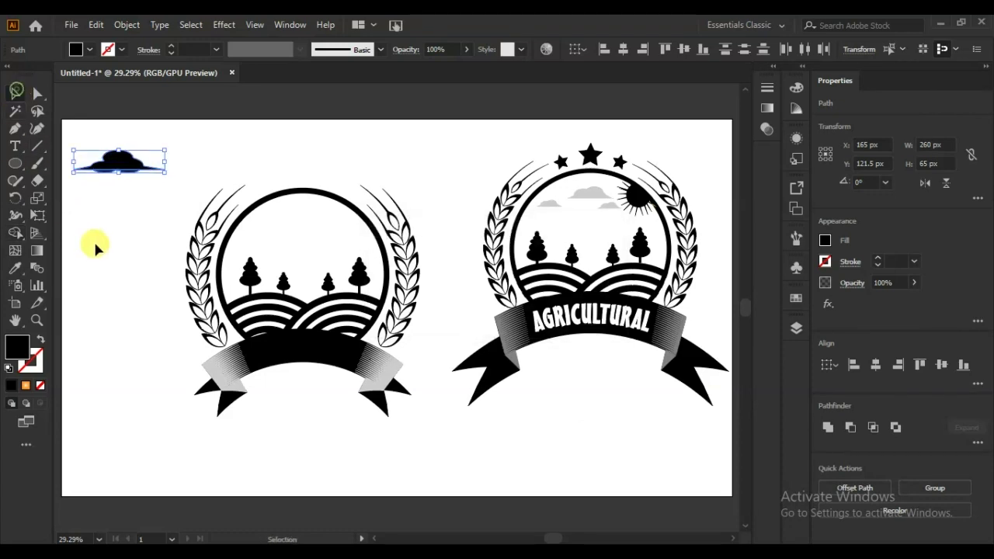
pyautogui.click(92, 246)
# - Reposition the black cloud and resize it to about 176 × 38 px
pyautogui.moveTo(117, 159); pyautogui.dragTo(215, 152)
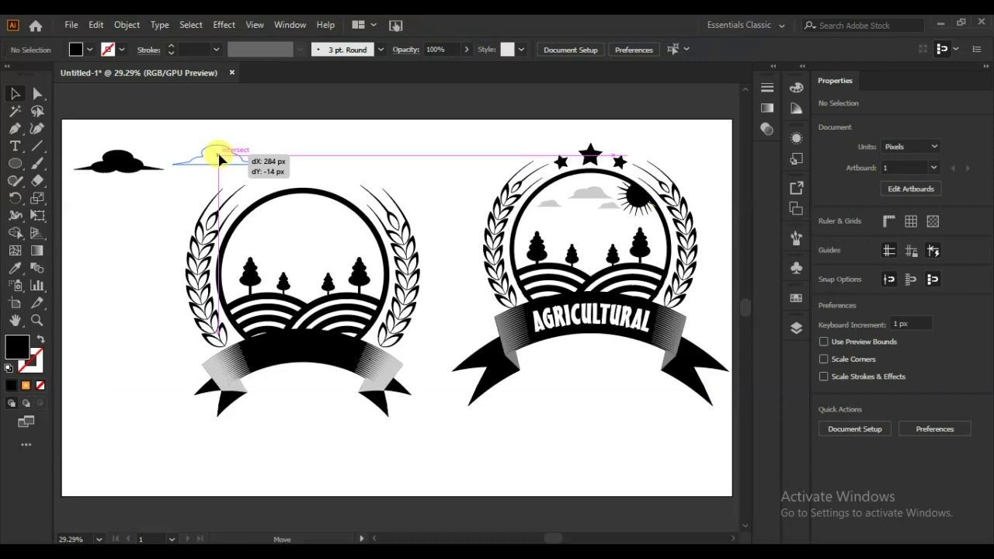
pyautogui.moveTo(81, 198); pyautogui.dragTo(79, 198)
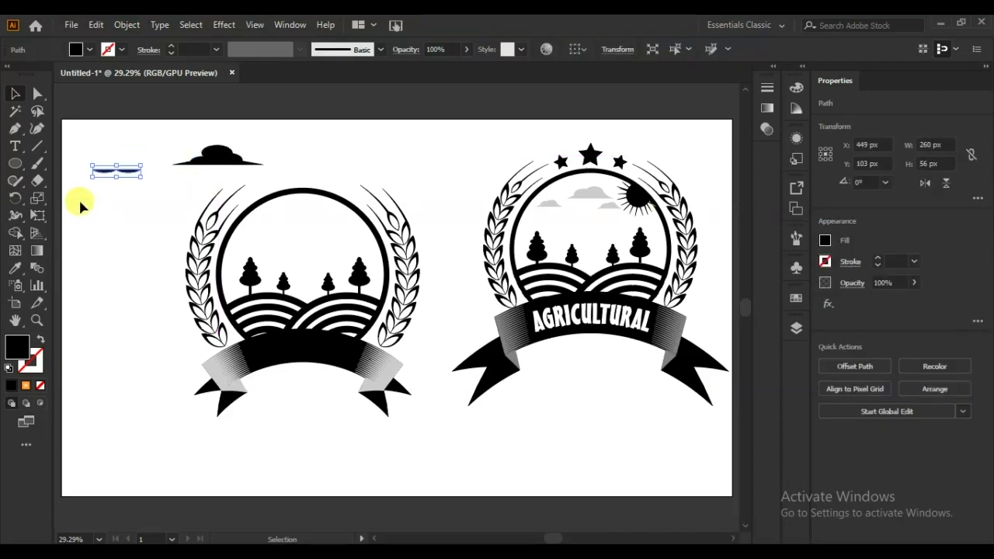
pyautogui.click(79, 197)
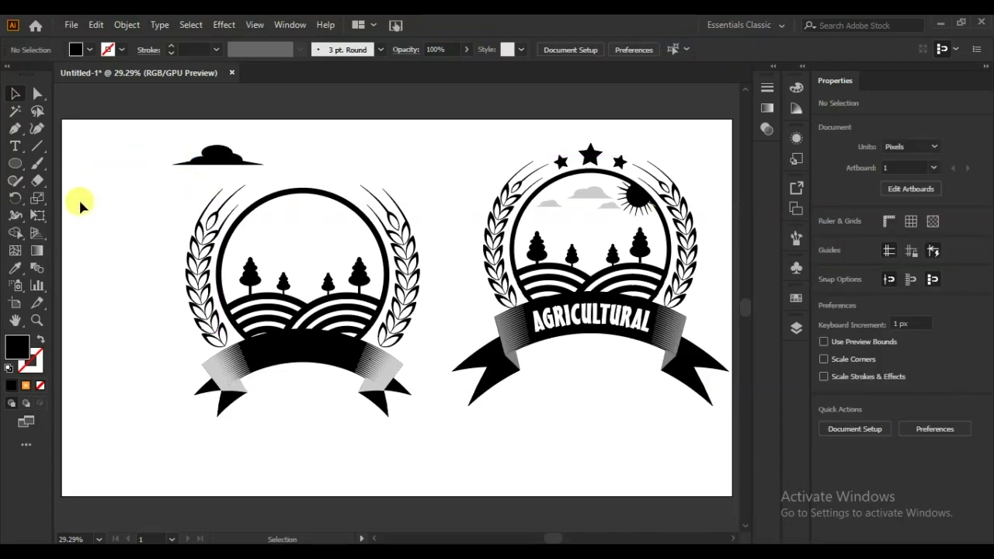
pyautogui.moveTo(217, 162)
pyautogui.mouseDown()
pyautogui.moveTo(165, 180)
pyautogui.moveTo(188, 182)
pyautogui.mouseUp()
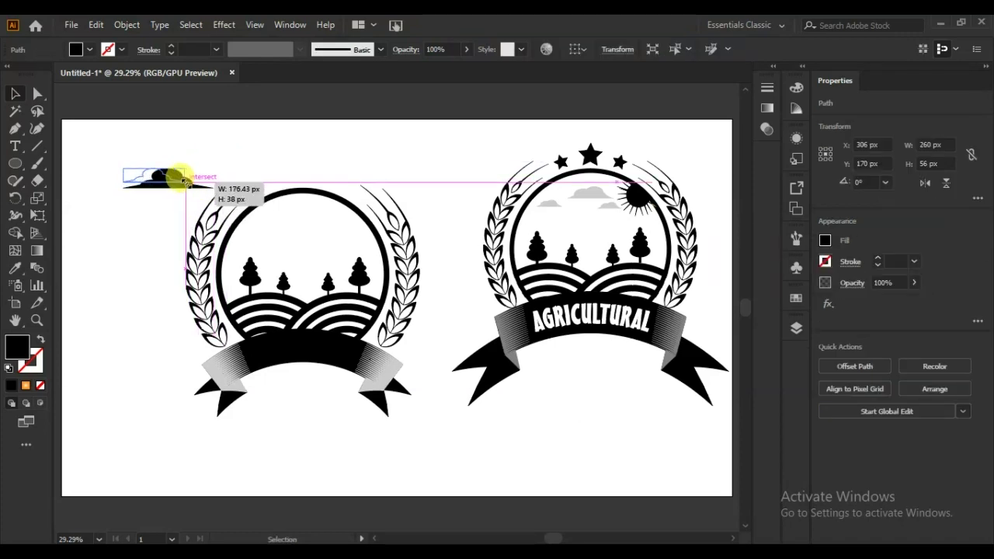
pyautogui.moveTo(189, 182); pyautogui.dragTo(186, 182)
# - Recolour the cloud light grey by sampling the right badge's clouds with the Eyedropper
pyautogui.click(15, 268)
pyautogui.click(596, 190)
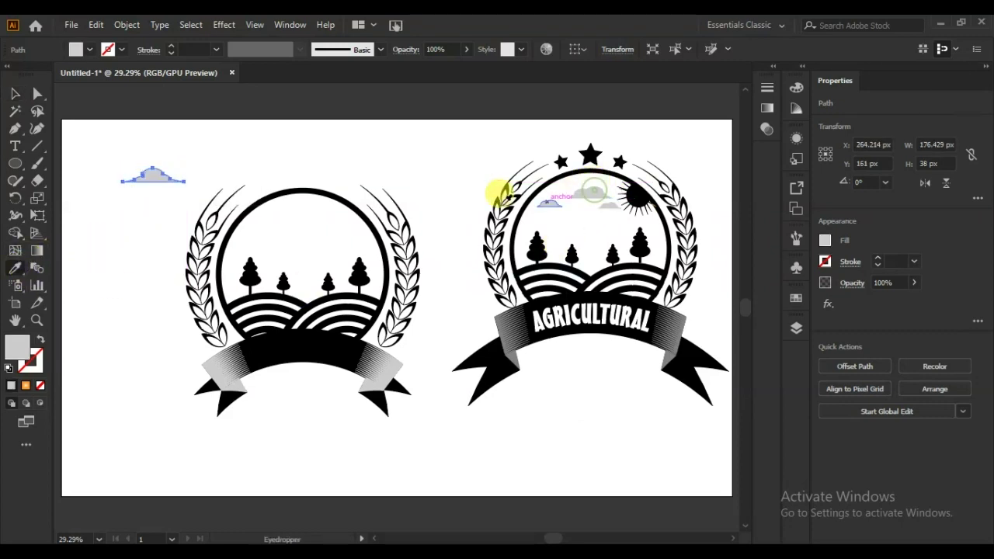
pyautogui.click(15, 93)
pyautogui.click(89, 220)
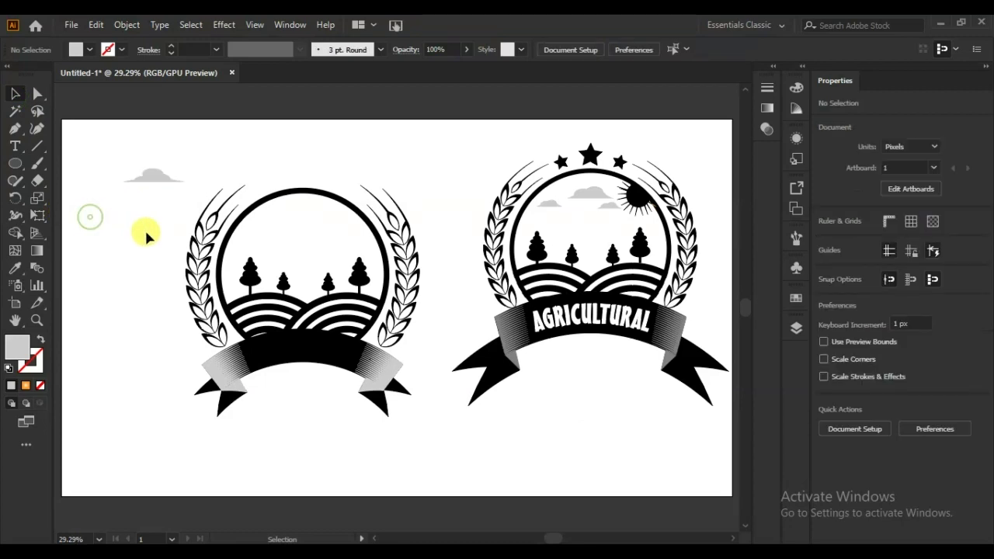
# - Move the grey cloud into the left circle's sky and add a smaller duplicate nearby
pyautogui.moveTo(155, 178); pyautogui.dragTo(326, 221)
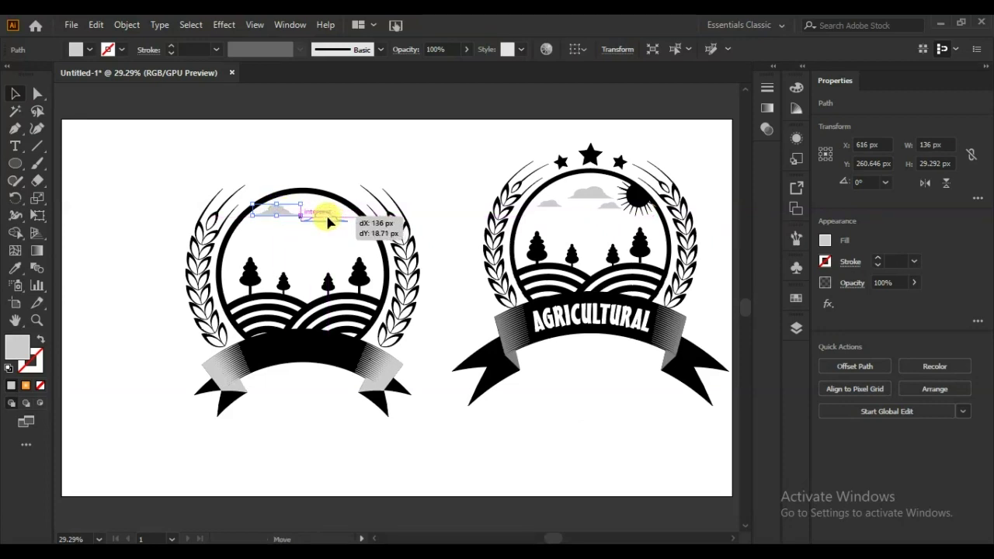
pyautogui.moveTo(327, 221); pyautogui.dragTo(267, 233)
pyautogui.click(327, 223)
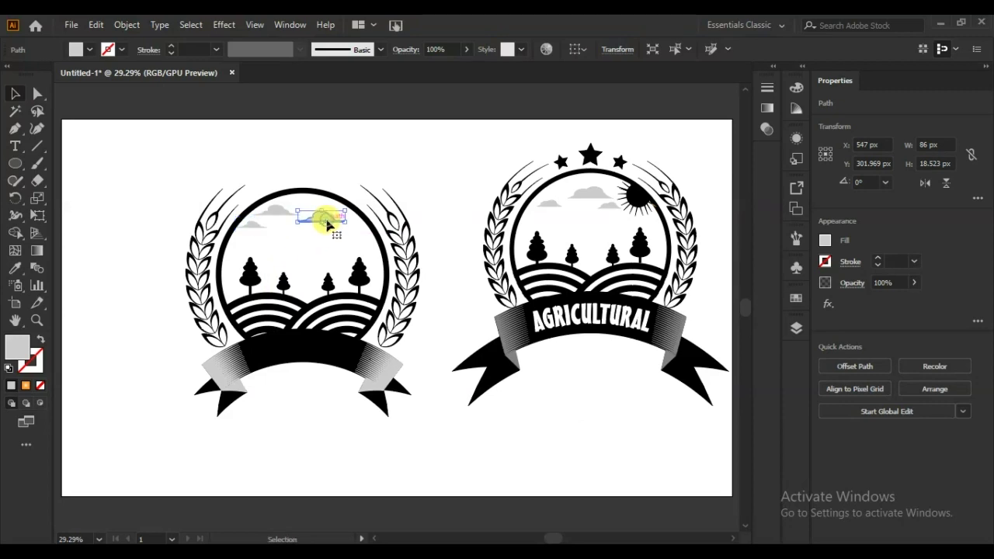
pyautogui.moveTo(297, 214); pyautogui.dragTo(314, 215)
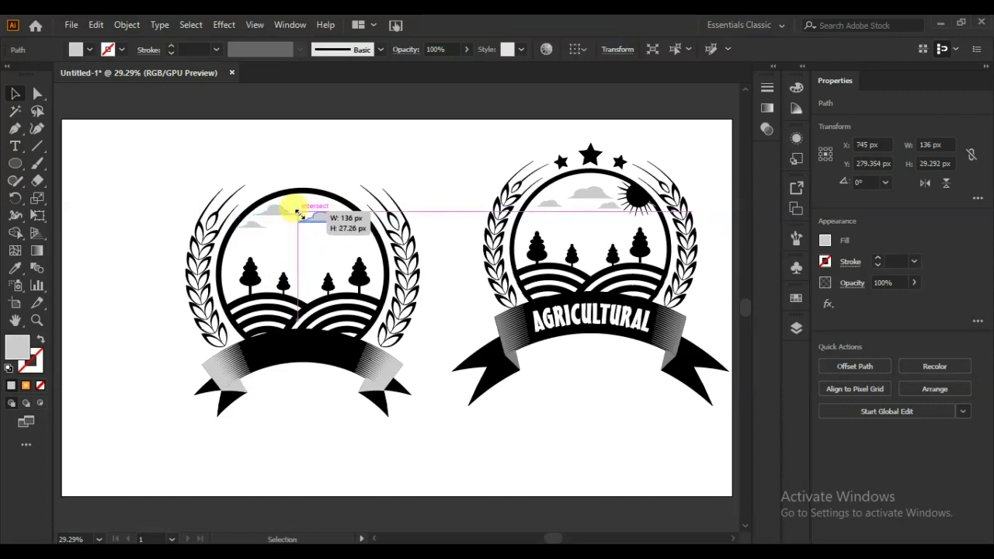
pyautogui.click(343, 157)
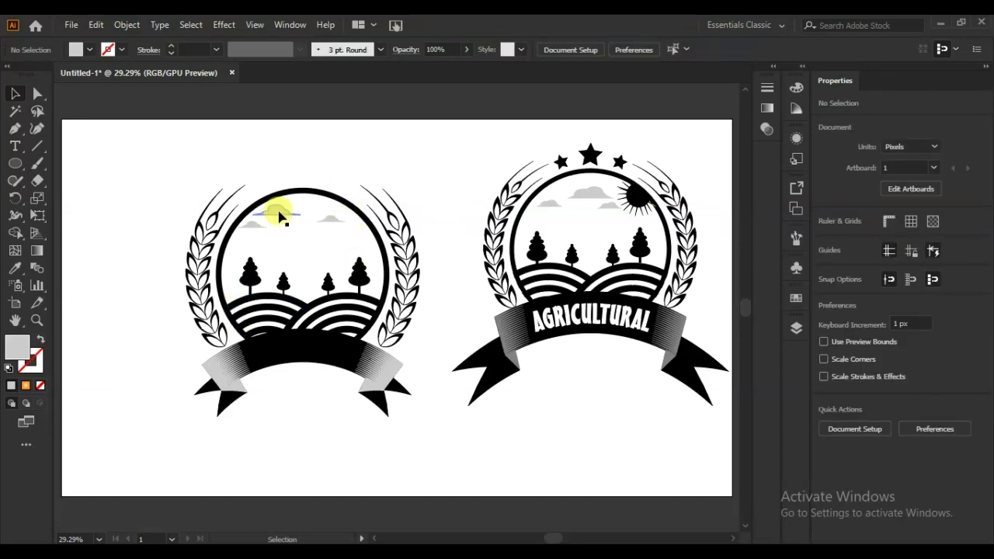
pyautogui.moveTo(281, 216); pyautogui.dragTo(292, 207)
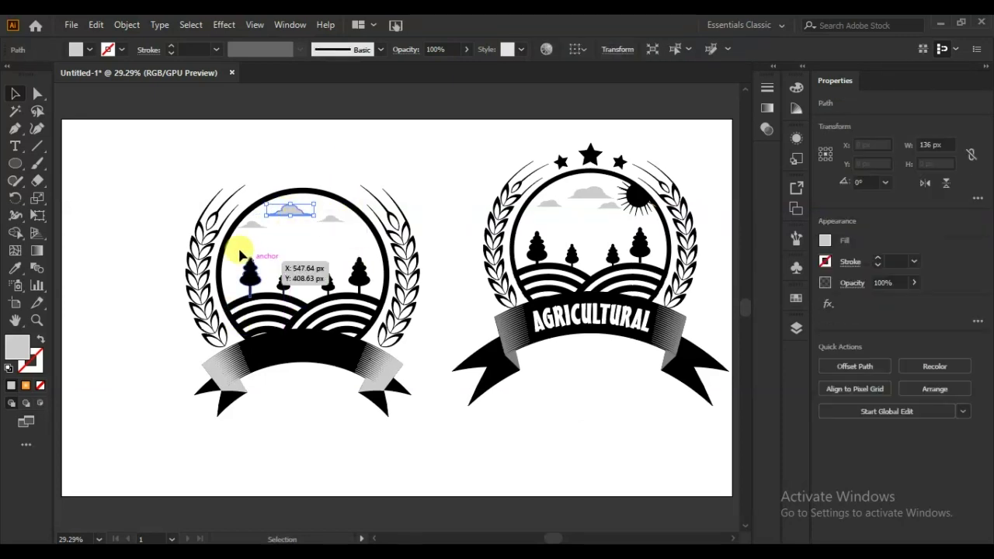
pyautogui.click(204, 184)
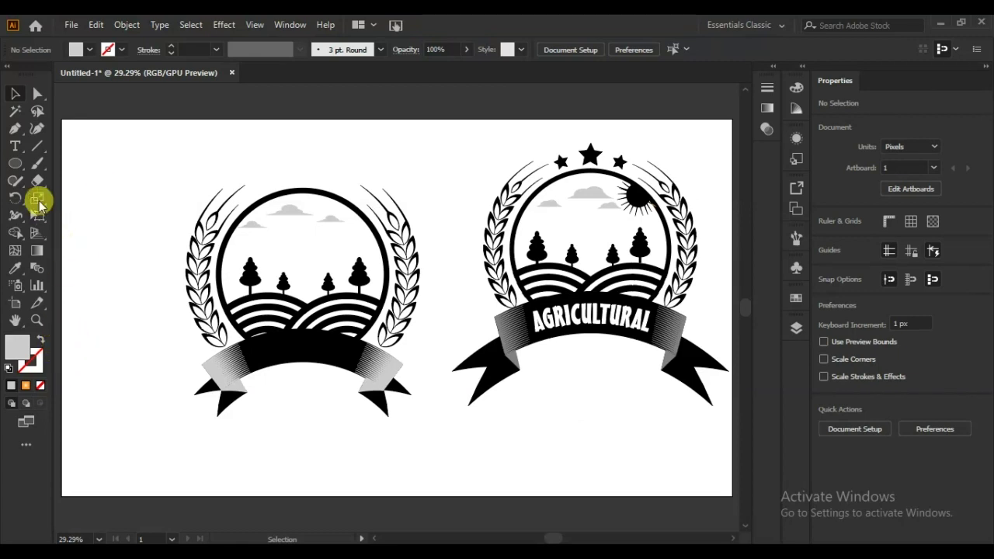
# - Draw a 97 × 97 px circle at the artboard's top-left and fill it black
pyautogui.moveTo(15, 167); pyautogui.dragTo(51, 197)
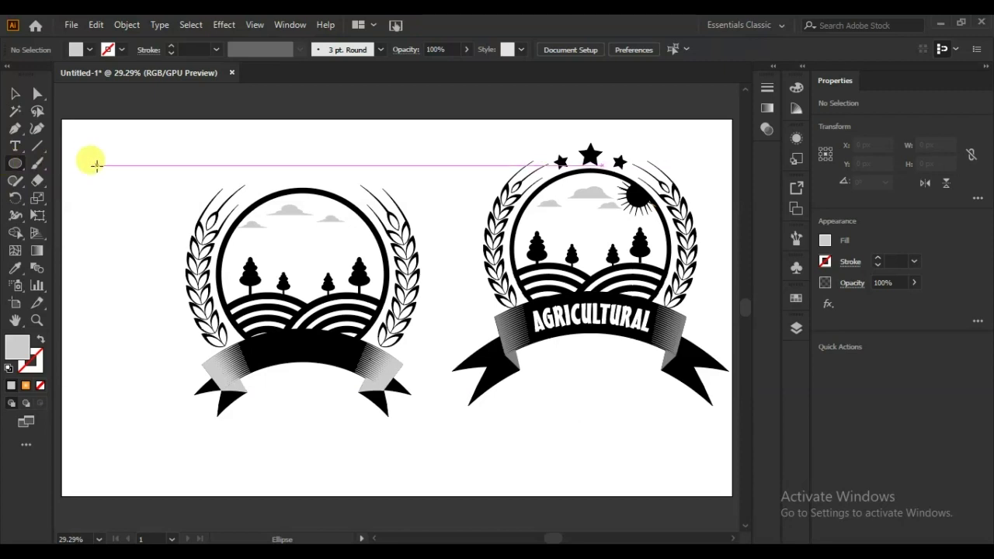
pyautogui.moveTo(111, 177); pyautogui.dragTo(144, 206)
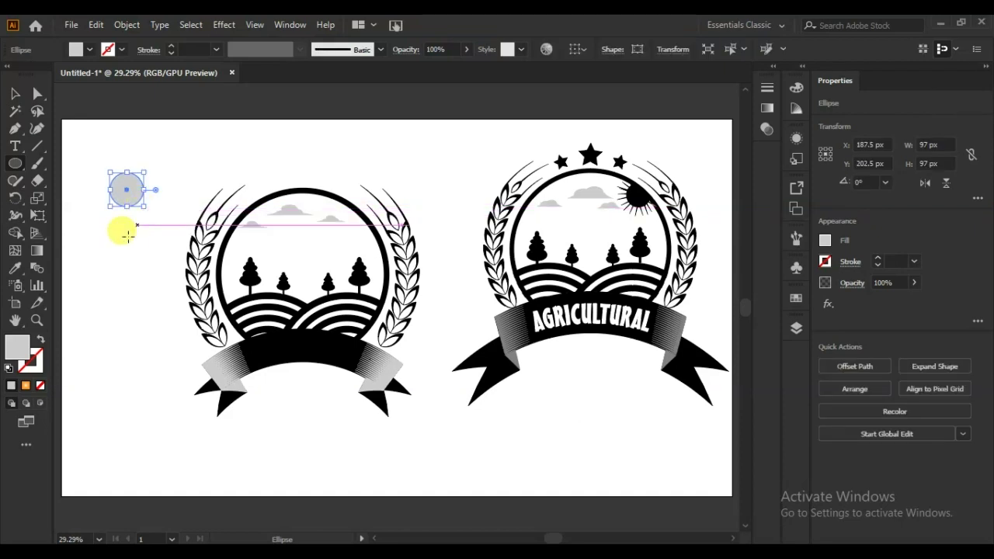
pyautogui.click(91, 53)
pyautogui.click(40, 73)
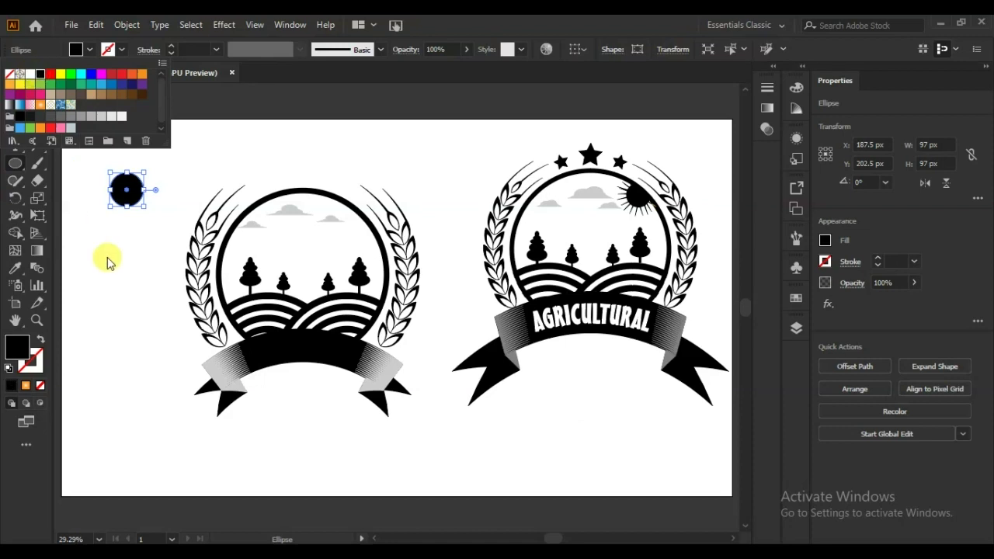
pyautogui.click(102, 249)
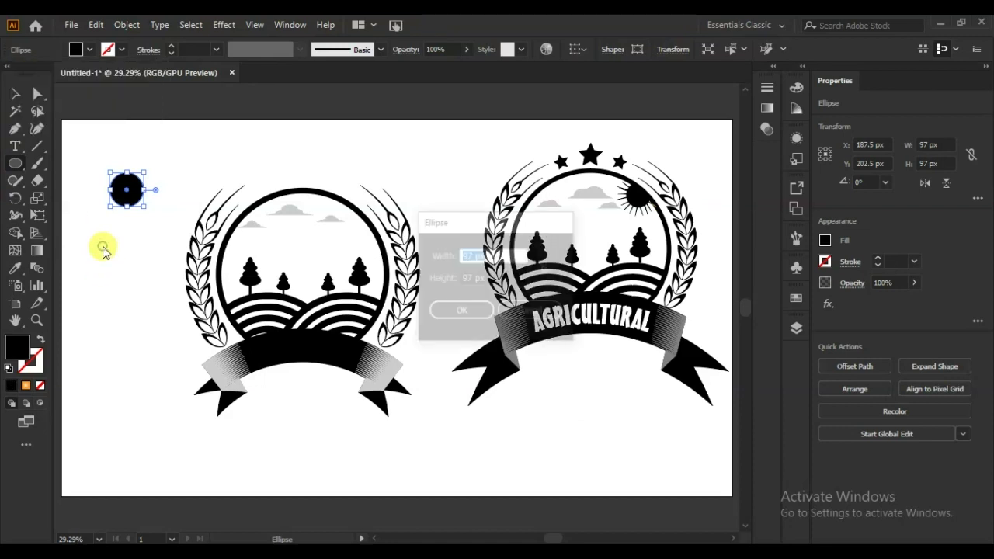
pyautogui.click(535, 309)
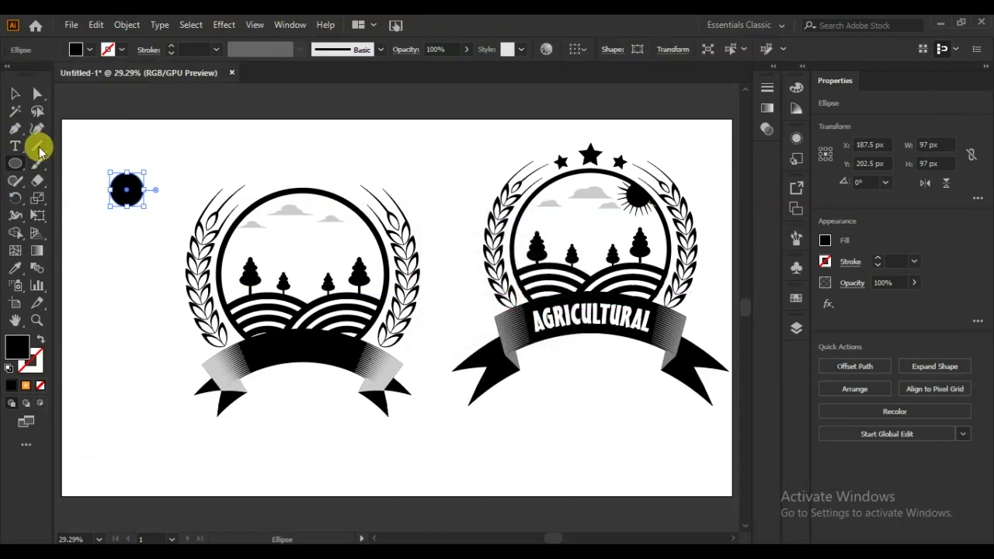
pyautogui.click(15, 128)
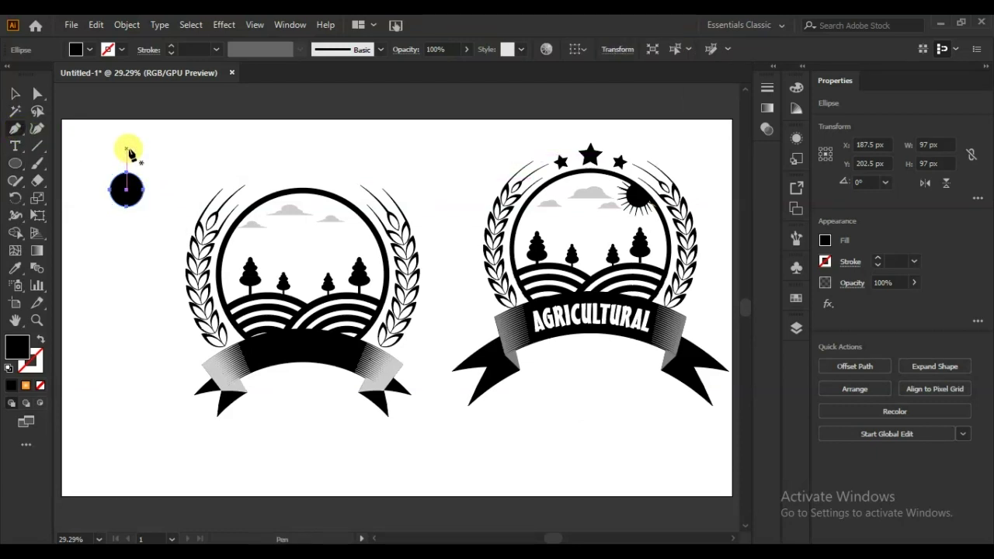
# - Draw a short vertical line just above the black circle with the Pen Tool
pyautogui.click(126, 148)
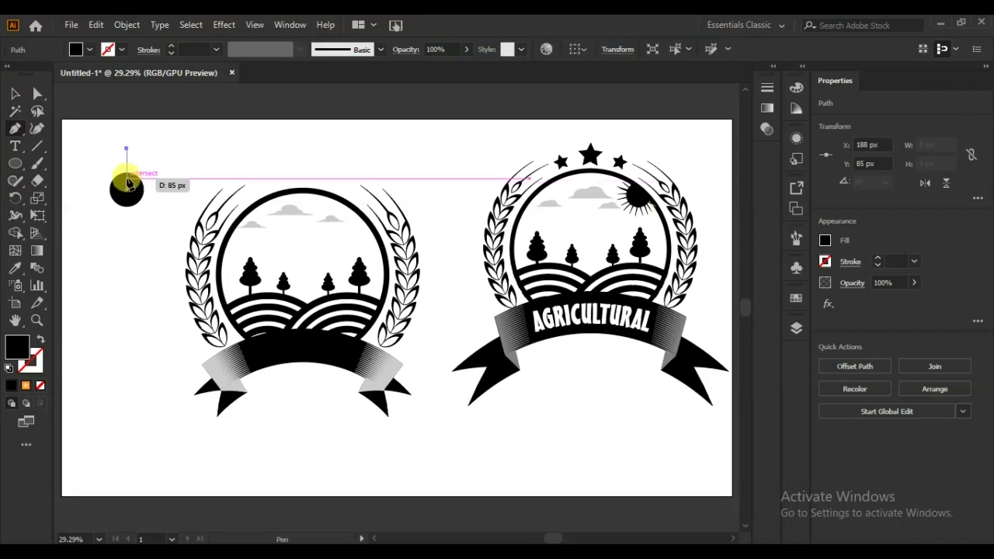
pyautogui.moveTo(126, 166); pyautogui.dragTo(178, 177)
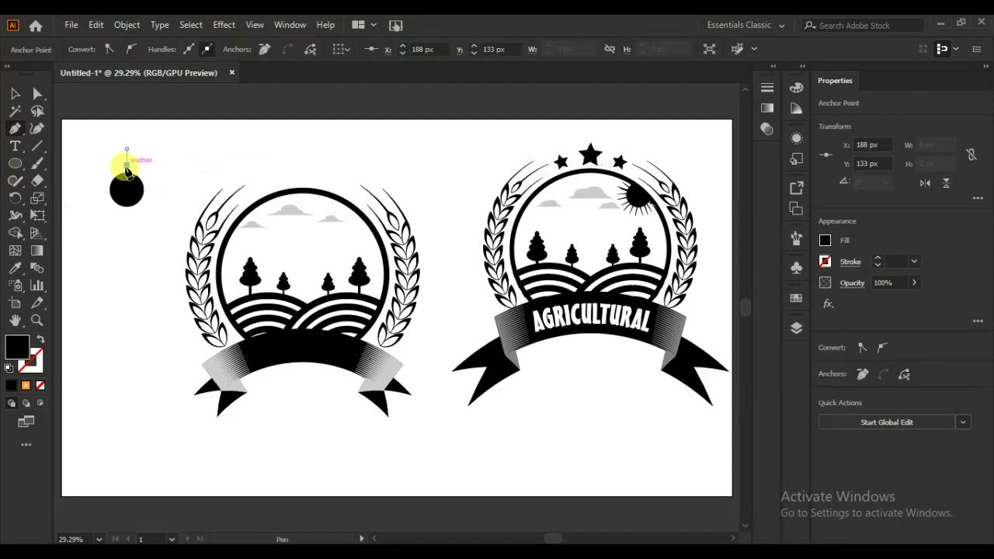
pyautogui.click(177, 168)
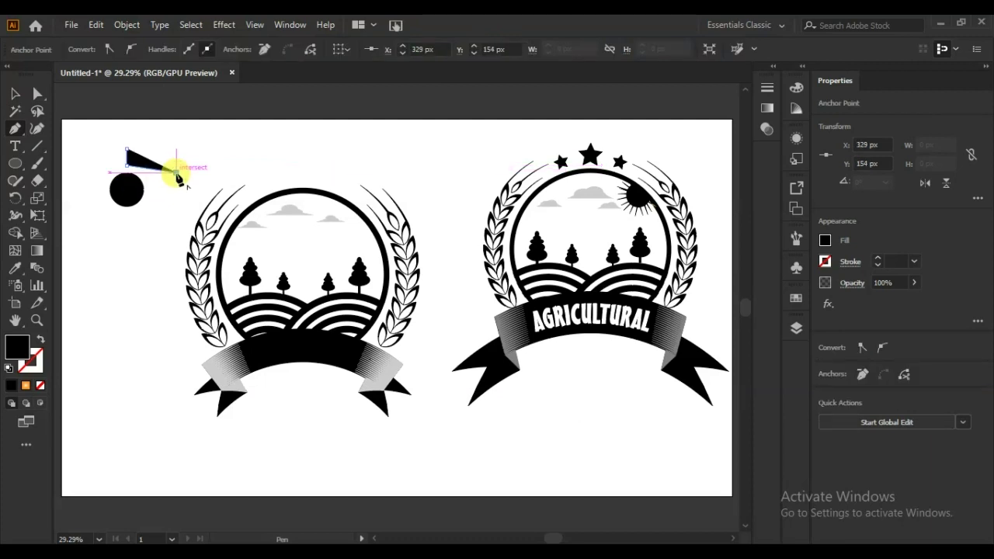
pyautogui.press('Delete')
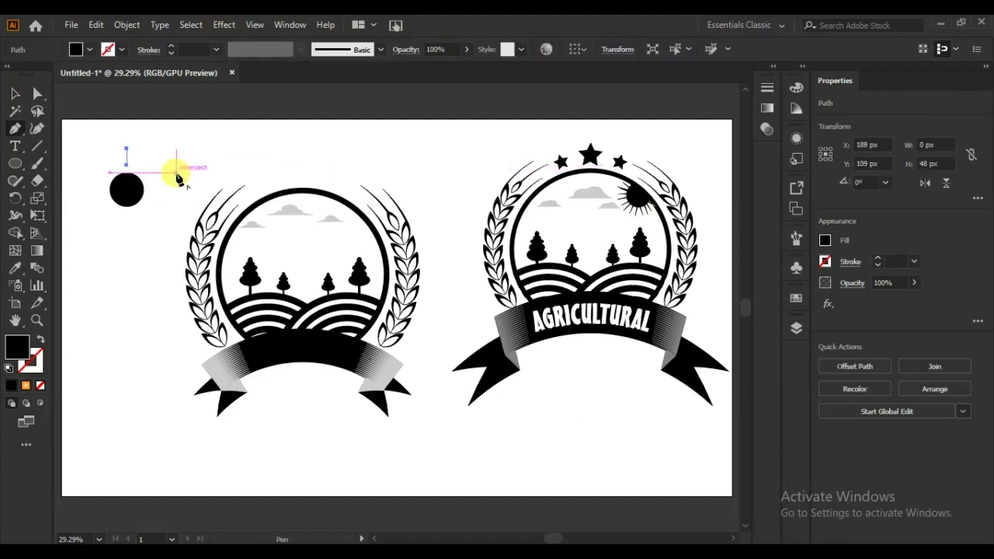
# - Give the line a black 7 pt stroke with a flipped triangular width profile
pyautogui.click(172, 49)
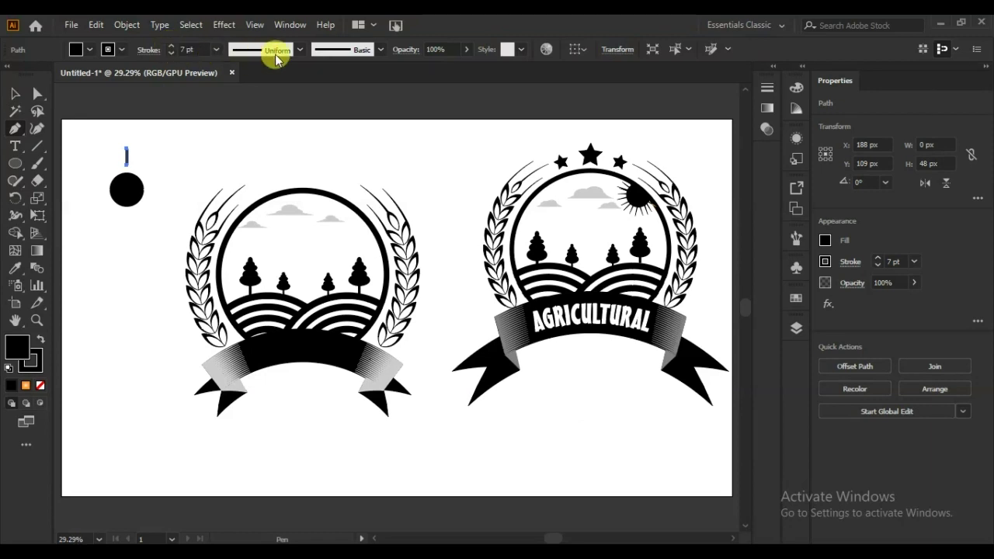
pyautogui.click(298, 50)
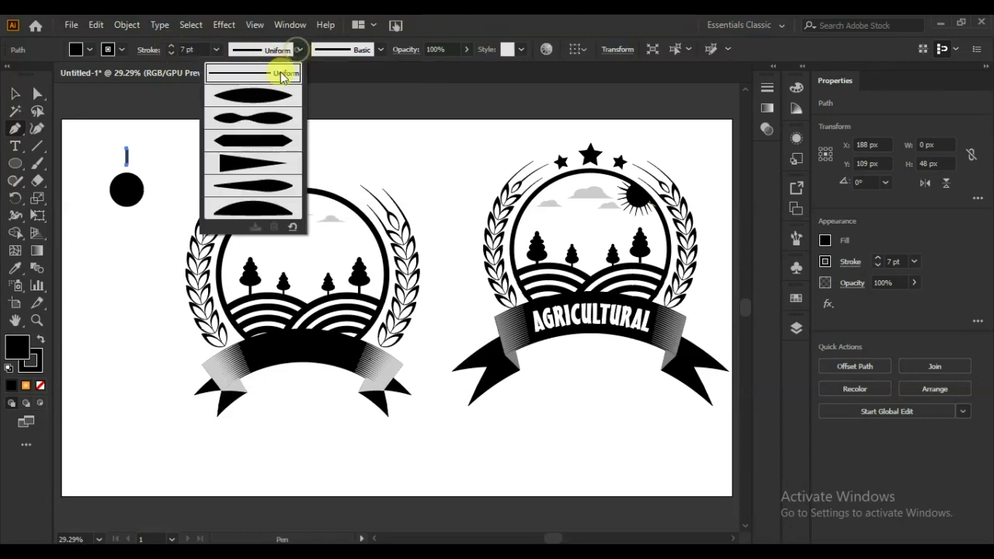
pyautogui.click(254, 163)
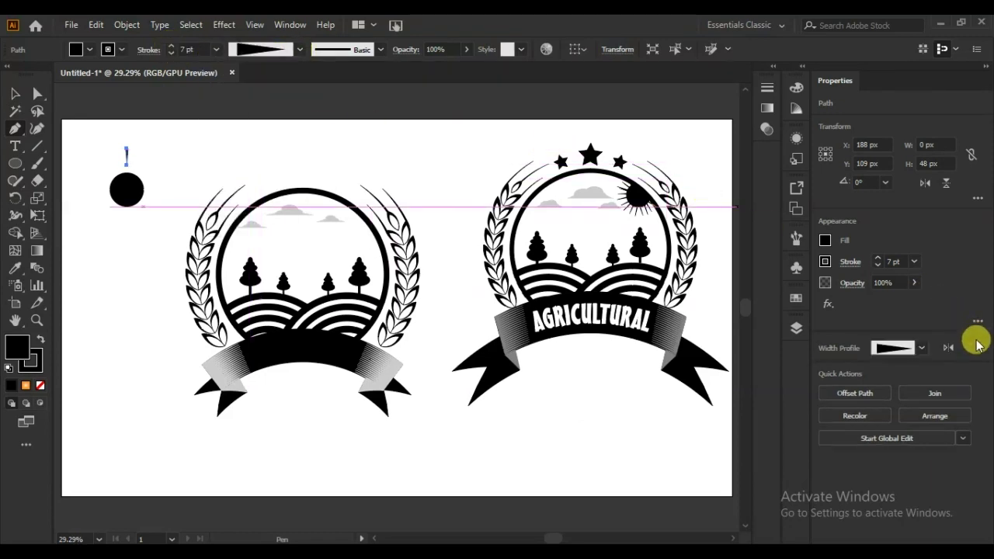
pyautogui.click(948, 347)
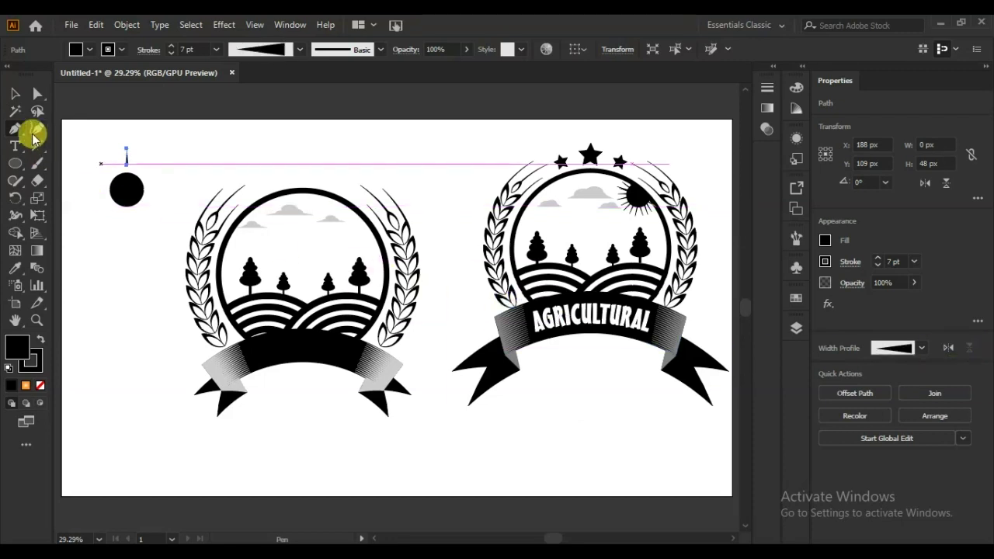
pyautogui.click(15, 95)
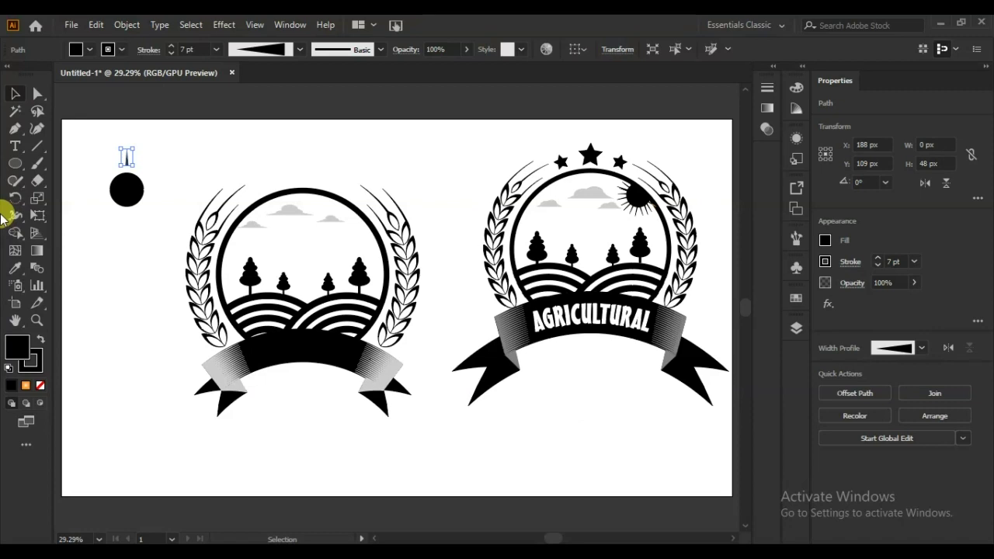
# - Lengthen the tapered ray down toward the circle
pyautogui.hotkey('ctrl', '+')
pyautogui.hotkey('ctrl', '-')
pyautogui.hotkey('ctrl', '-')
pyautogui.hotkey('ctrl', '+')
pyautogui.hotkey('ctrl', '+')
pyautogui.hotkey('ctrl', '+')
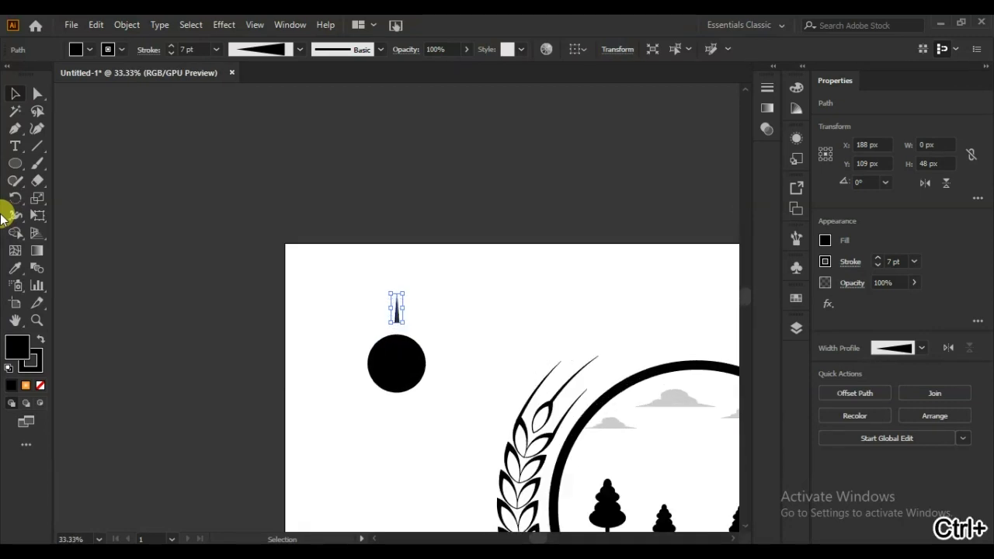
pyautogui.hotkey('ctrl', '+')
pyautogui.hotkey('ctrl', '+')
pyautogui.hotkey('ctrl', '+')
pyautogui.hotkey('ctrl', '+')
pyautogui.hotkey('ctrl', '+')
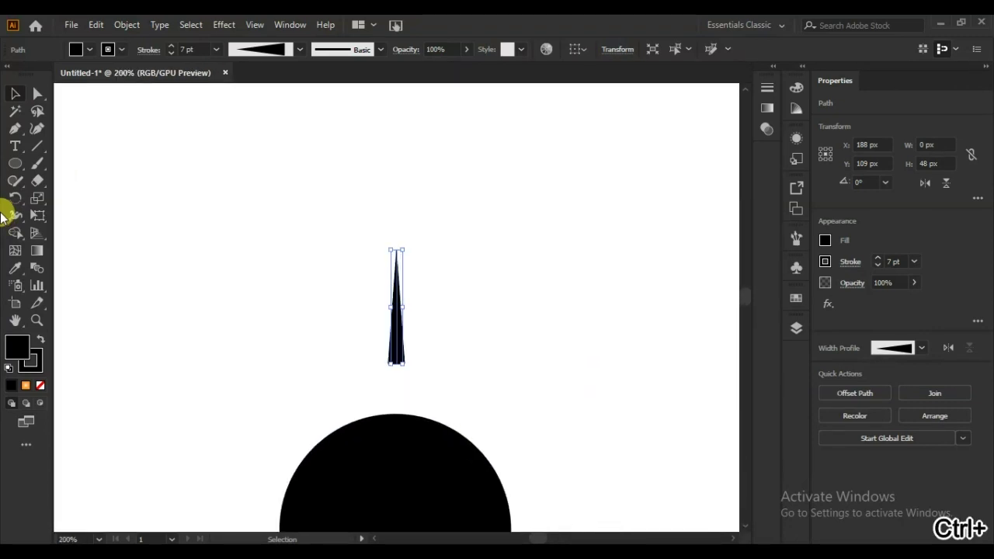
pyautogui.moveTo(398, 365); pyautogui.dragTo(396, 392)
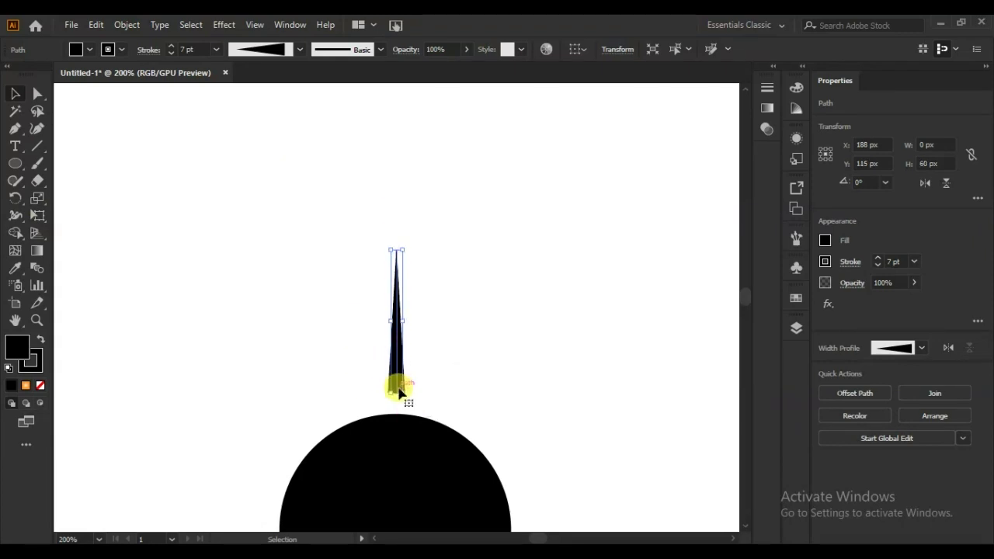
pyautogui.moveTo(396, 392); pyautogui.dragTo(396, 413)
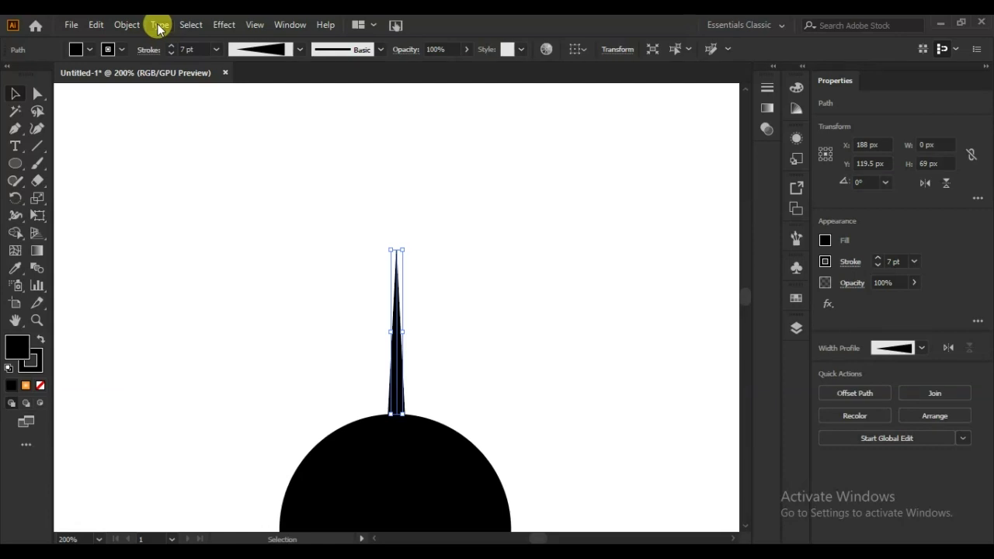
# - Expand the ray's appearance and merge its pieces into one solid spike
pyautogui.click(129, 26)
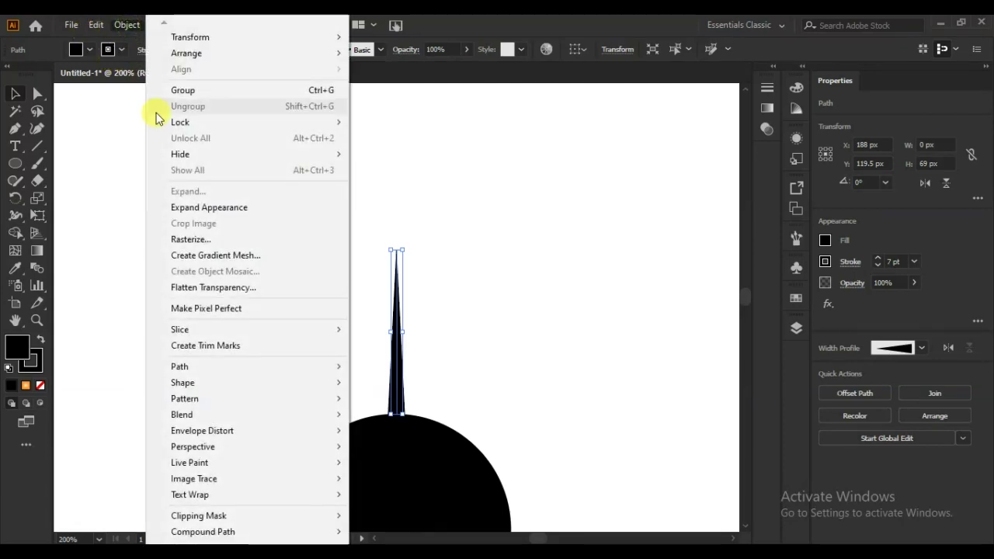
pyautogui.click(209, 208)
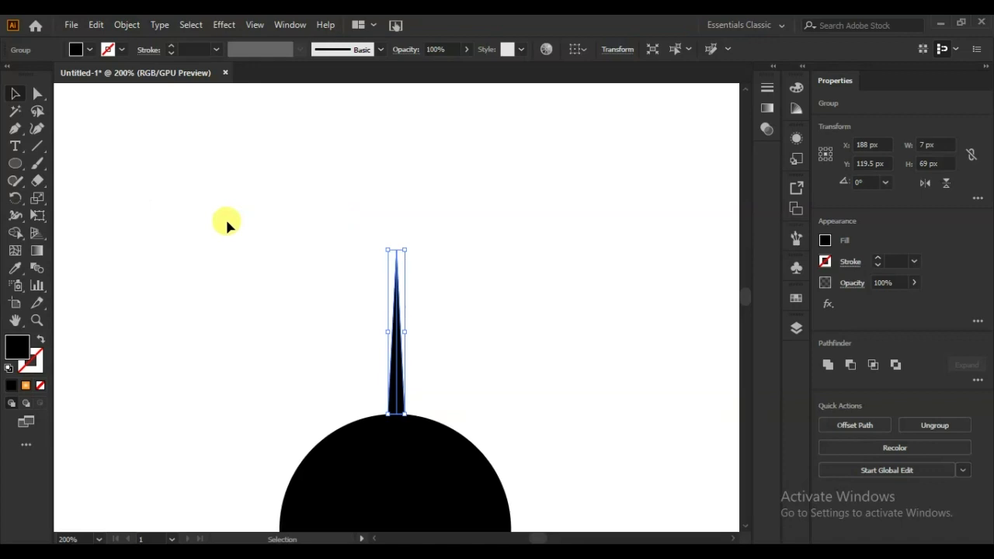
pyautogui.click(15, 232)
pyautogui.click(396, 384)
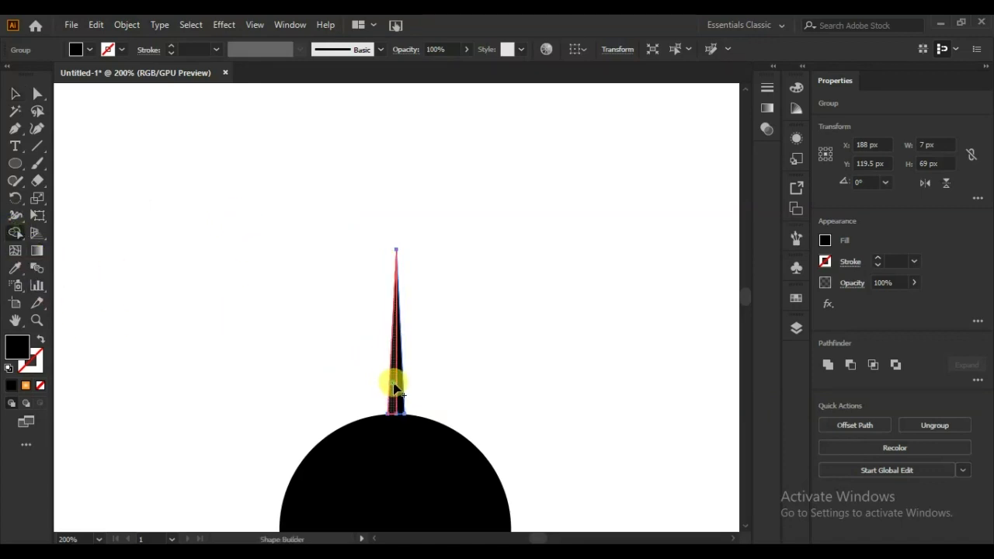
pyautogui.click(15, 93)
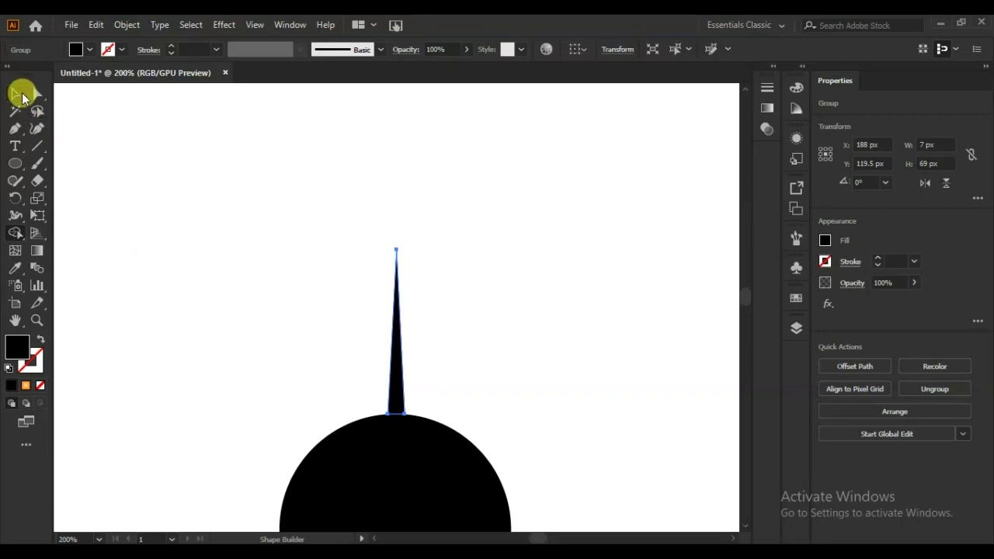
pyautogui.click(175, 266)
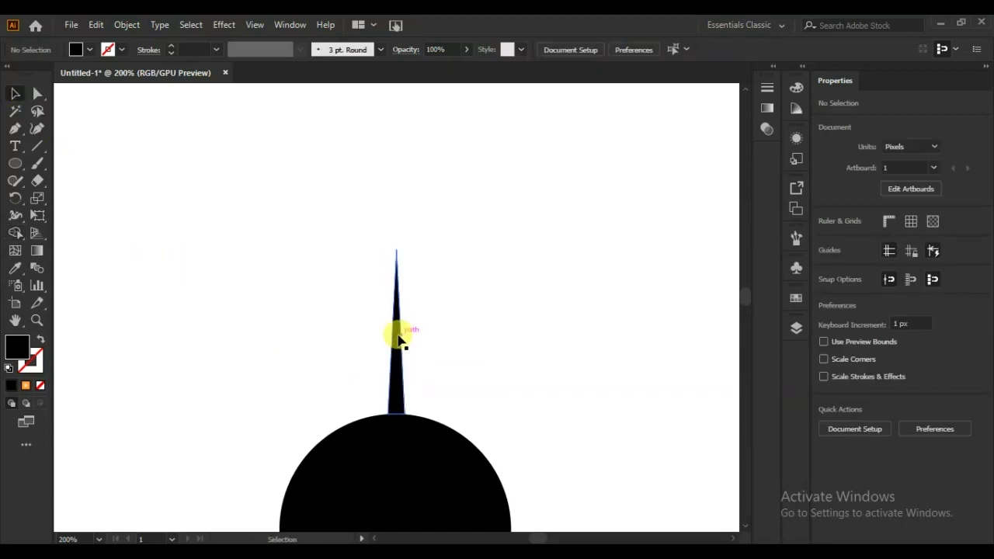
# - Add a shorter, clockwise-tilted copy of the spike on its right
pyautogui.moveTo(399, 336); pyautogui.dragTo(433, 338)
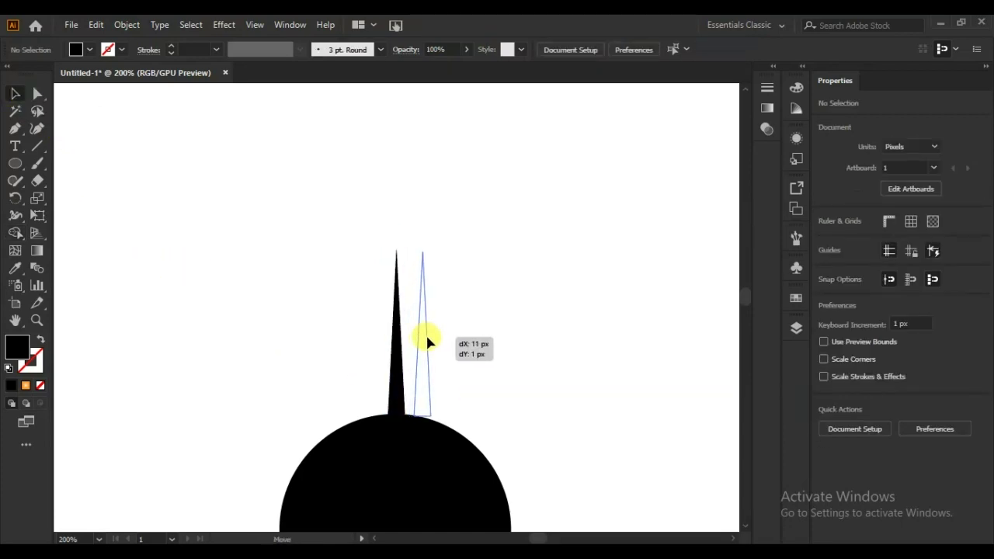
pyautogui.moveTo(432, 340); pyautogui.dragTo(432, 339)
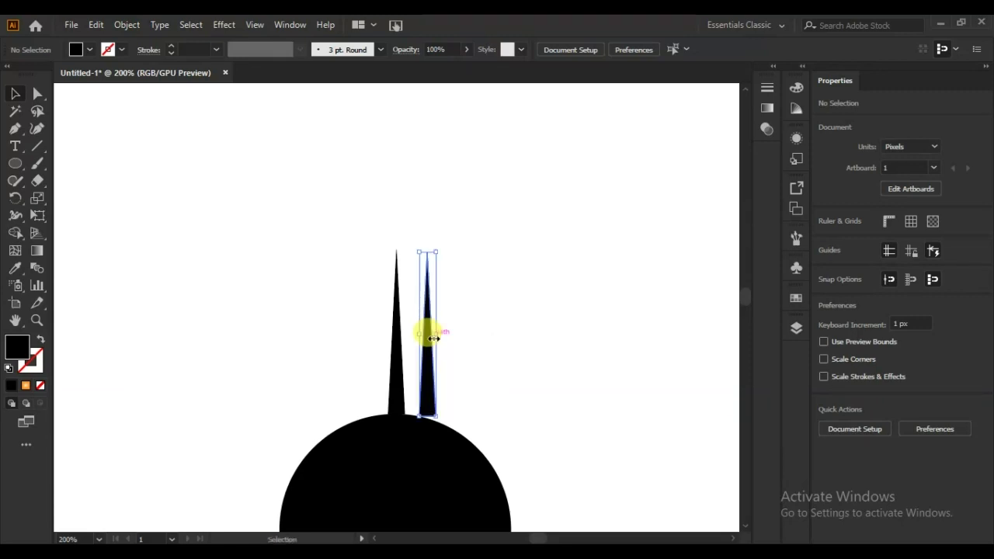
pyautogui.moveTo(439, 247); pyautogui.dragTo(452, 252)
pyautogui.moveTo(424, 377); pyautogui.dragTo(439, 382)
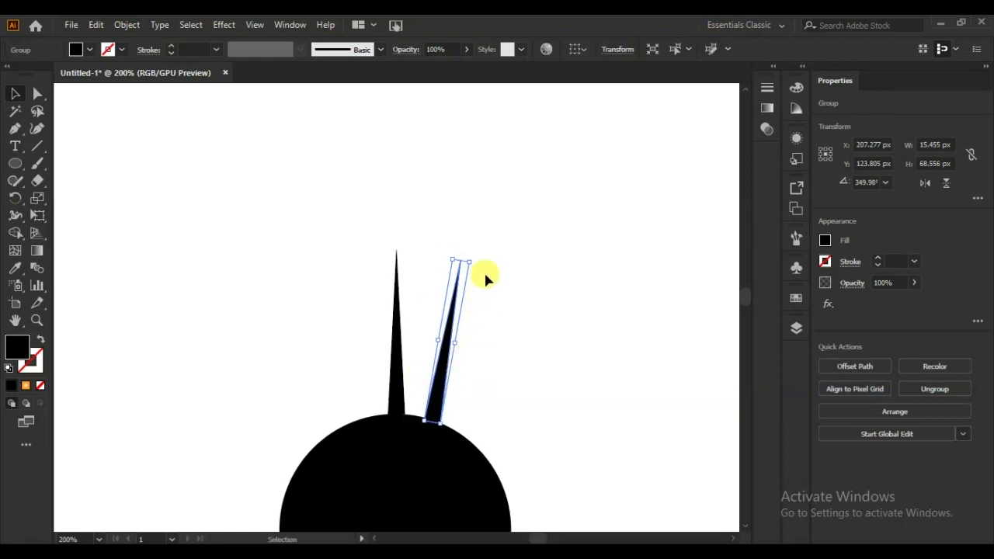
pyautogui.moveTo(473, 256)
pyautogui.mouseDown()
pyautogui.moveTo(483, 257)
pyautogui.moveTo(464, 268)
pyautogui.mouseUp()
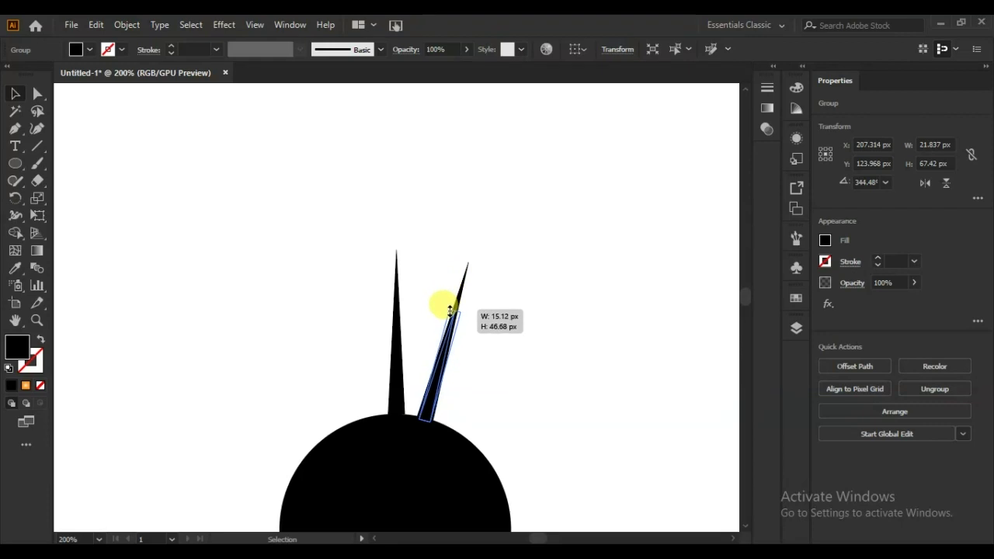
pyautogui.moveTo(465, 267); pyautogui.dragTo(447, 312)
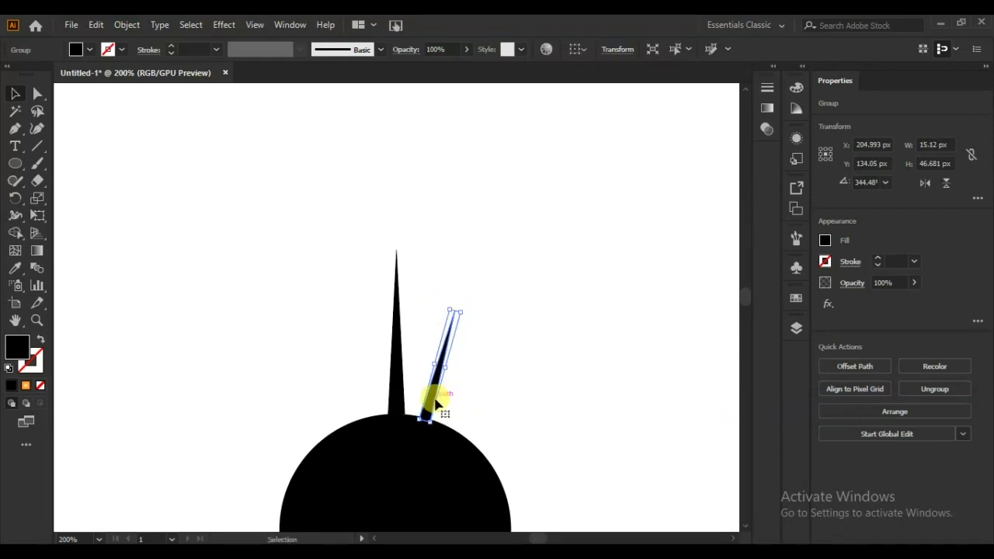
# - Place a matching outward-tilted spike copy left of the centre spike
pyautogui.moveTo(429, 398); pyautogui.dragTo(355, 394)
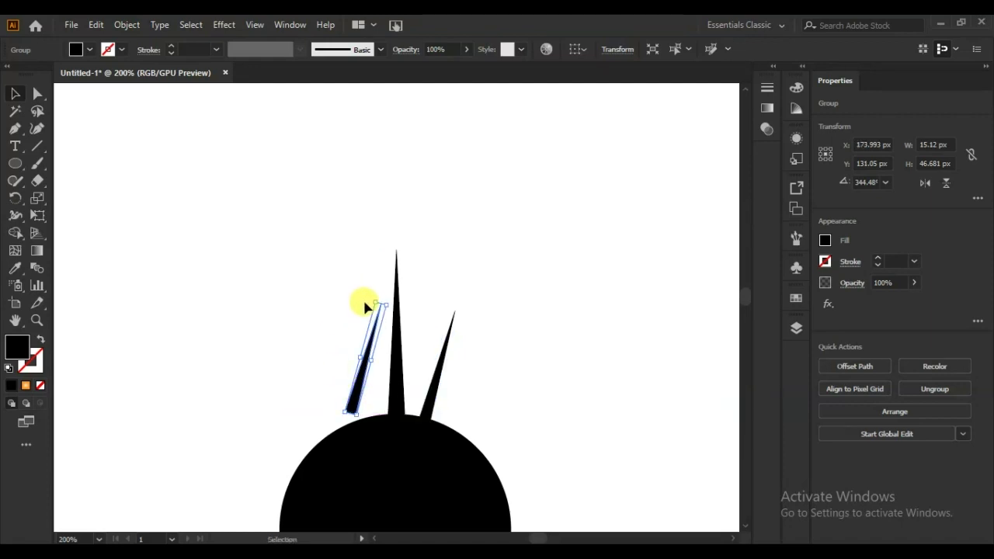
pyautogui.moveTo(370, 300); pyautogui.dragTo(345, 301)
pyautogui.moveTo(366, 382); pyautogui.dragTo(362, 395)
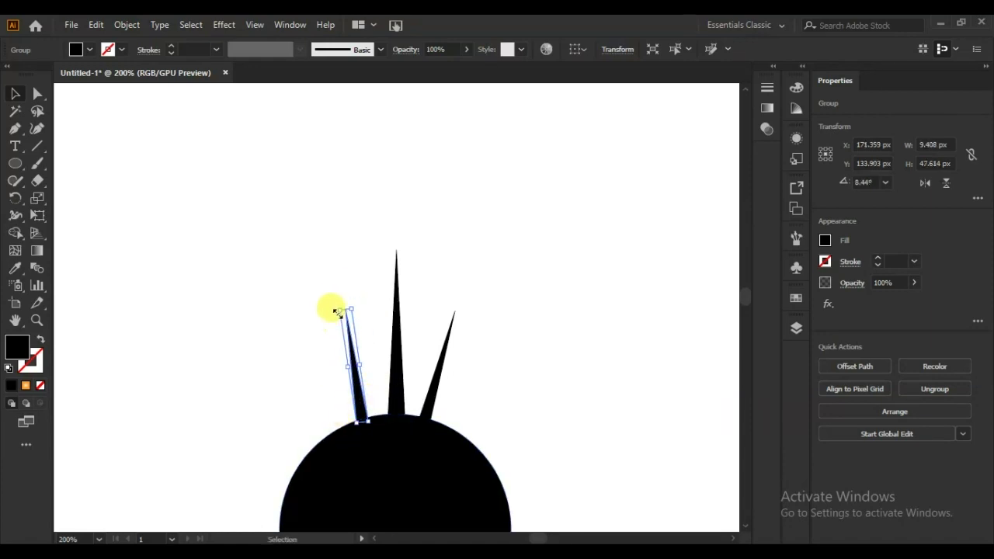
pyautogui.moveTo(333, 305); pyautogui.dragTo(323, 298)
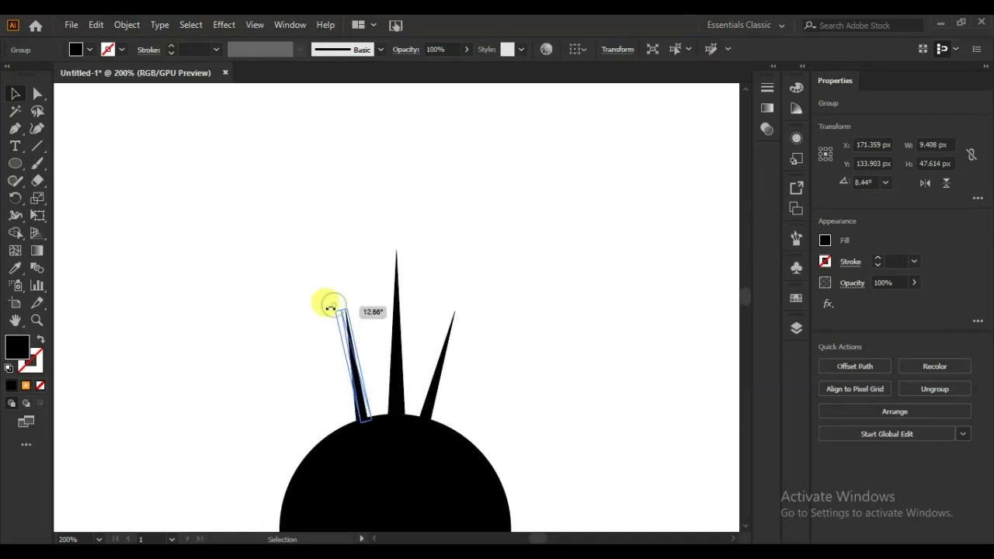
pyautogui.click(569, 362)
# - Select all three spikes and nudge them down onto the circle
pyautogui.moveTo(532, 281); pyautogui.dragTo(272, 375)
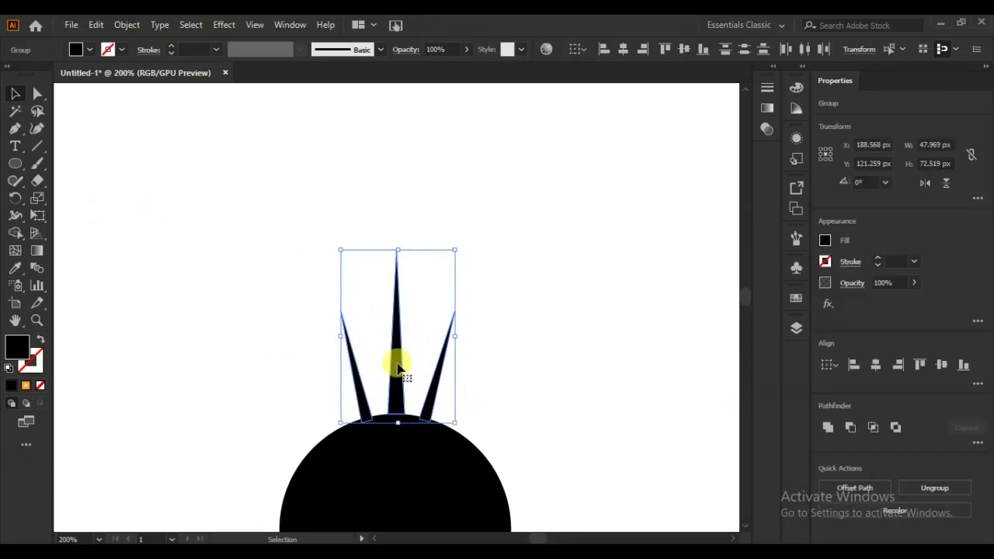
pyautogui.press('Down')
pyautogui.press('Down')
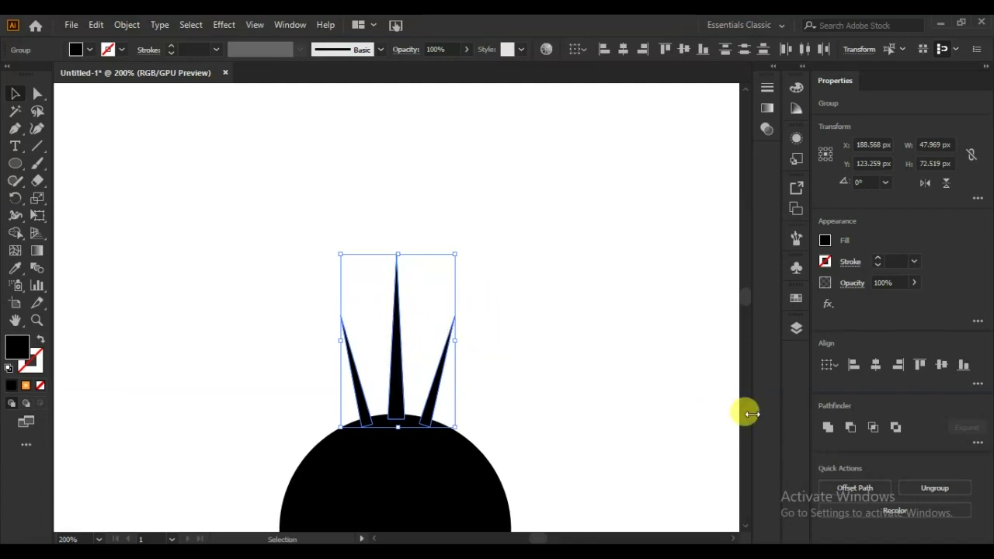
pyautogui.click(827, 428)
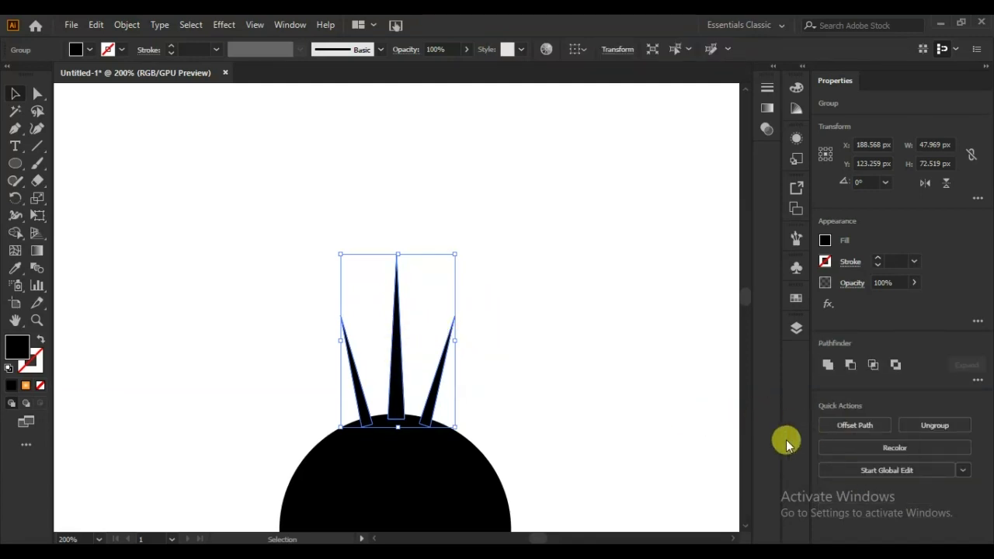
pyautogui.click(588, 388)
pyautogui.click(397, 366)
# - Rotate repeated copies of the spikes around the circle's centre to ring it completely
pyautogui.click(16, 201)
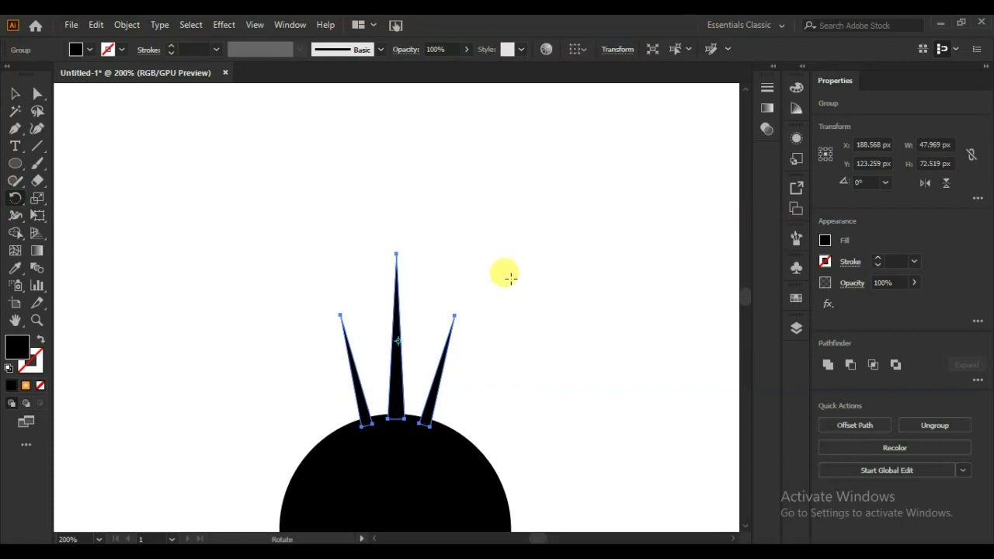
pyautogui.scroll(-2, 509, 280)
pyautogui.scroll(-1, 507, 283)
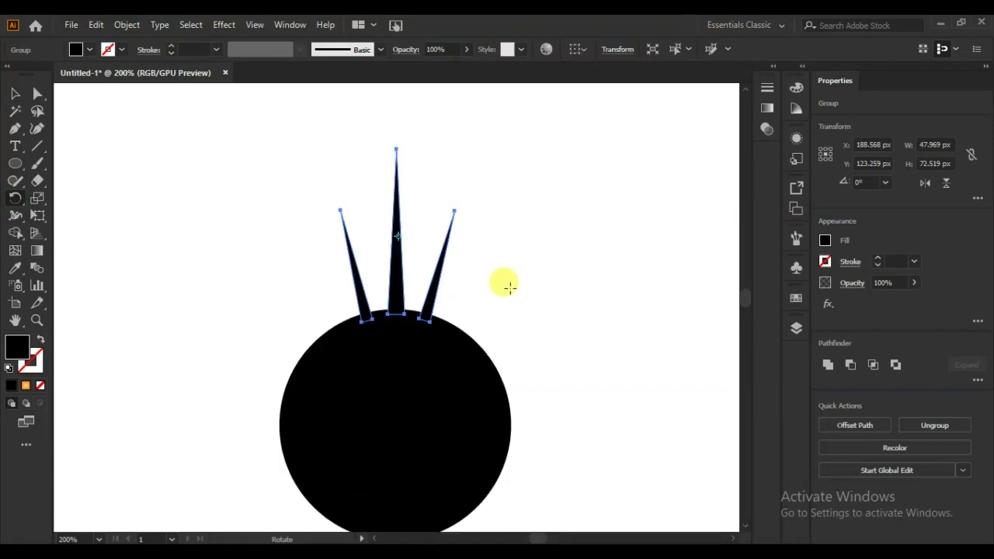
pyautogui.scroll(-2, 508, 286)
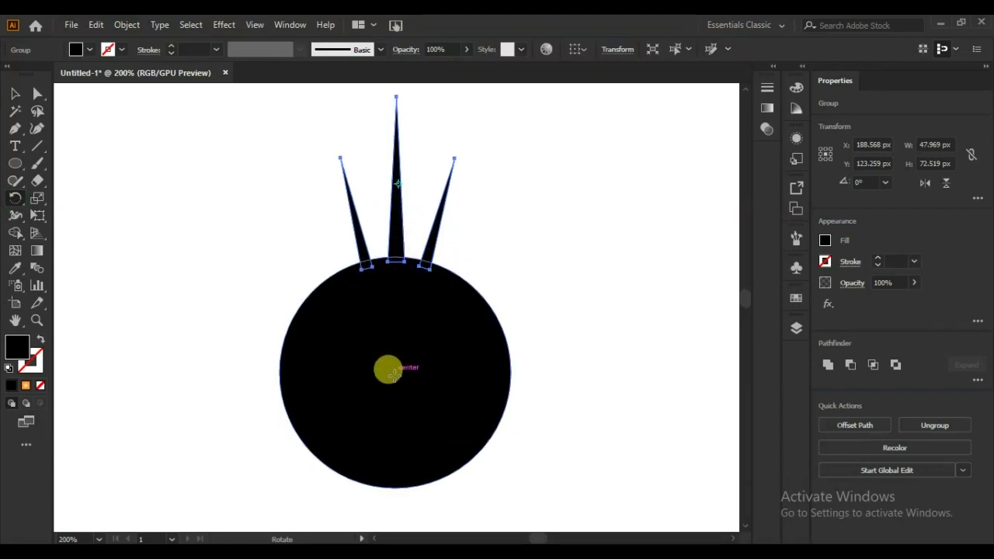
pyautogui.click(394, 372)
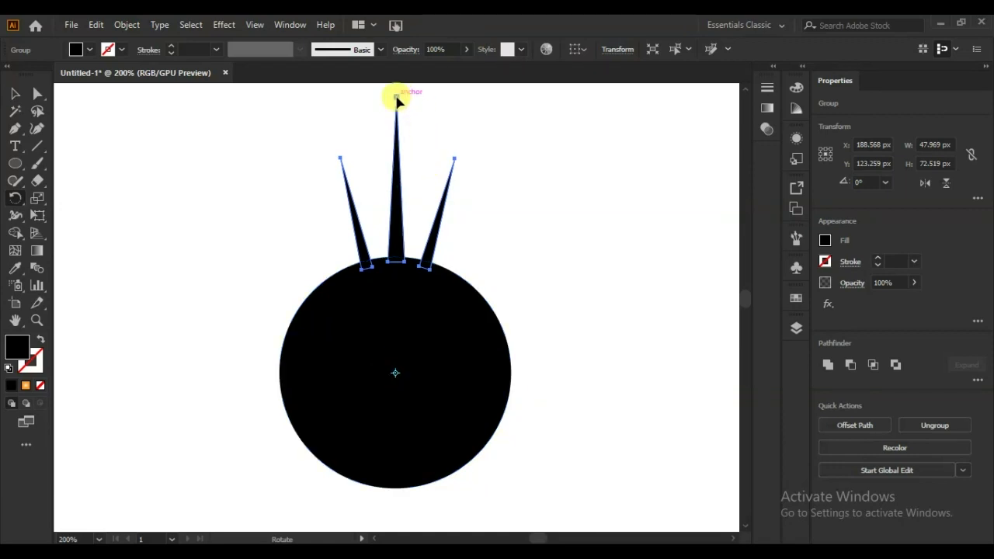
pyautogui.moveTo(396, 99); pyautogui.dragTo(599, 171)
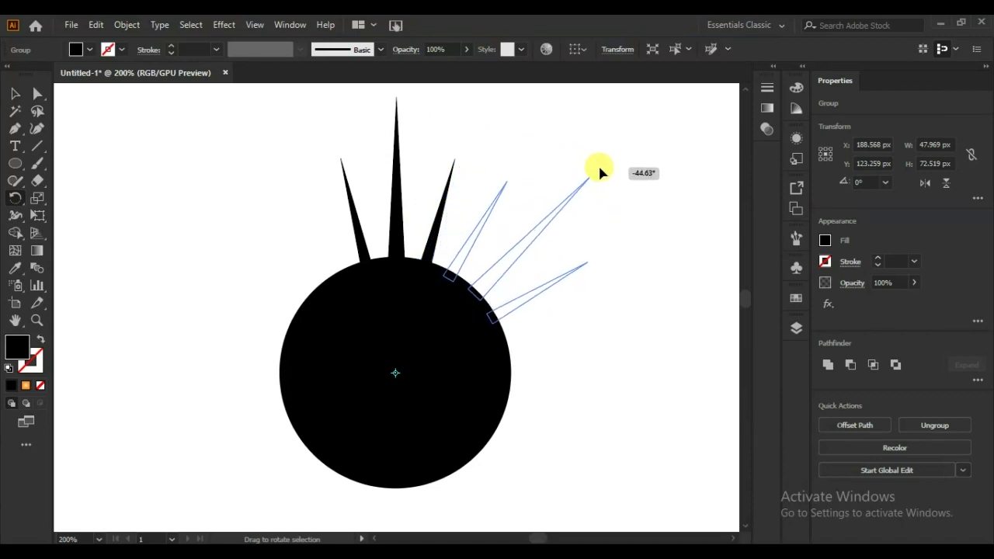
pyautogui.moveTo(599, 171); pyautogui.dragTo(600, 167)
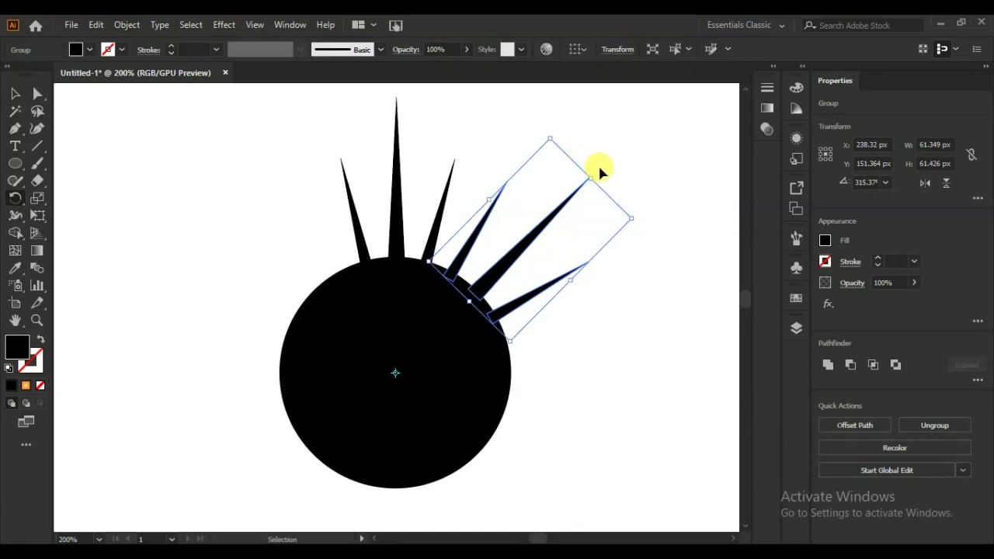
pyautogui.hotkey('ctrl', 'd')
pyautogui.hotkey('ctrl', 'd')
pyautogui.hotkey('ctrl', 'd')
pyautogui.hotkey('ctrl', 'd')
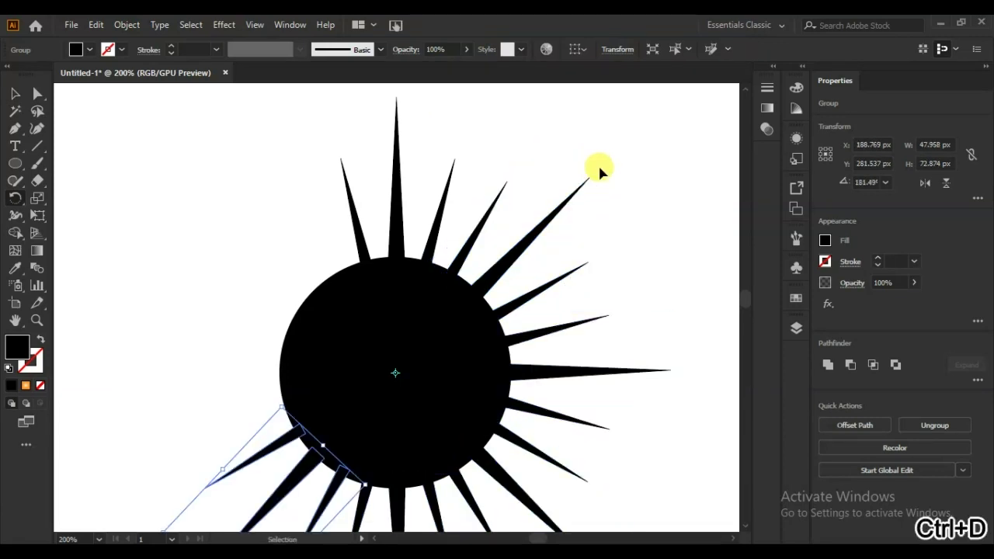
pyautogui.hotkey('ctrl', 'd')
pyautogui.hotkey('ctrl', 'd')
pyautogui.press('r')
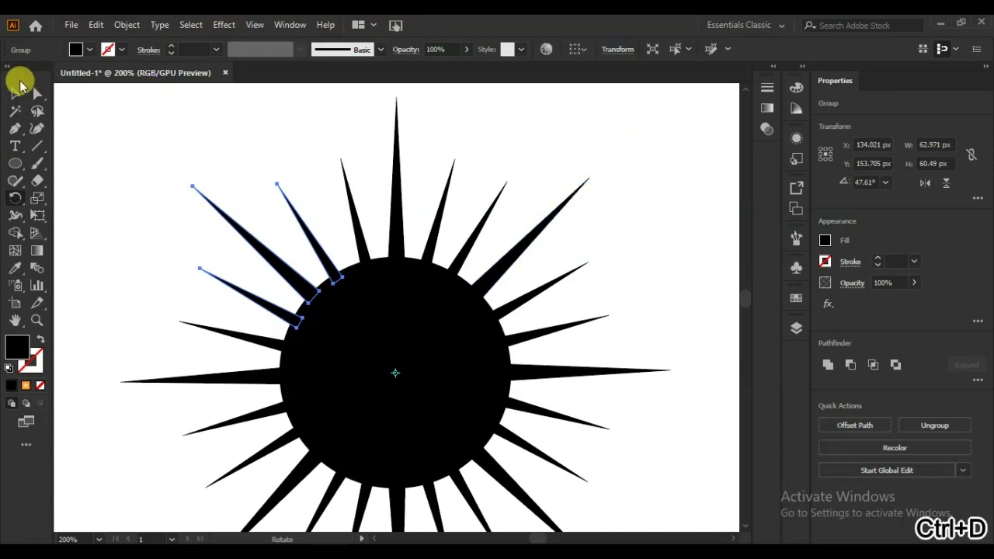
# - Unite the circle and all spikes into a single sunburst shape with Pathfinder
pyautogui.click(15, 93)
pyautogui.moveTo(647, 160); pyautogui.dragTo(205, 491)
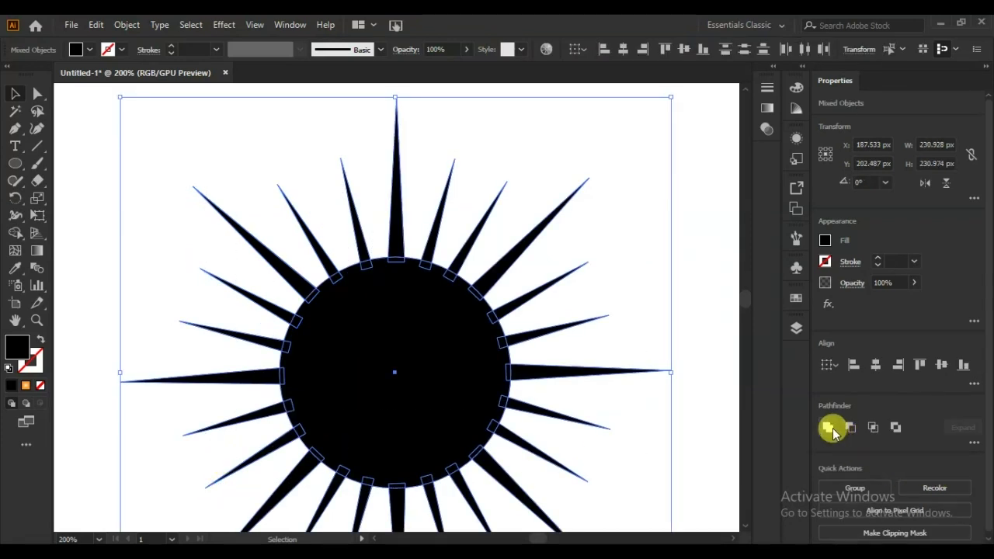
pyautogui.click(831, 428)
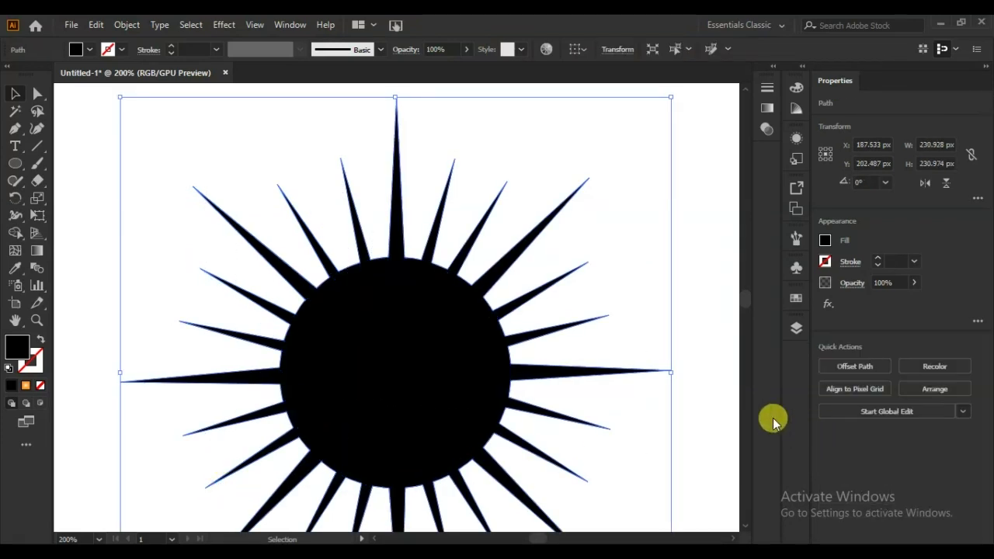
pyautogui.hotkey('ctrl', '0')
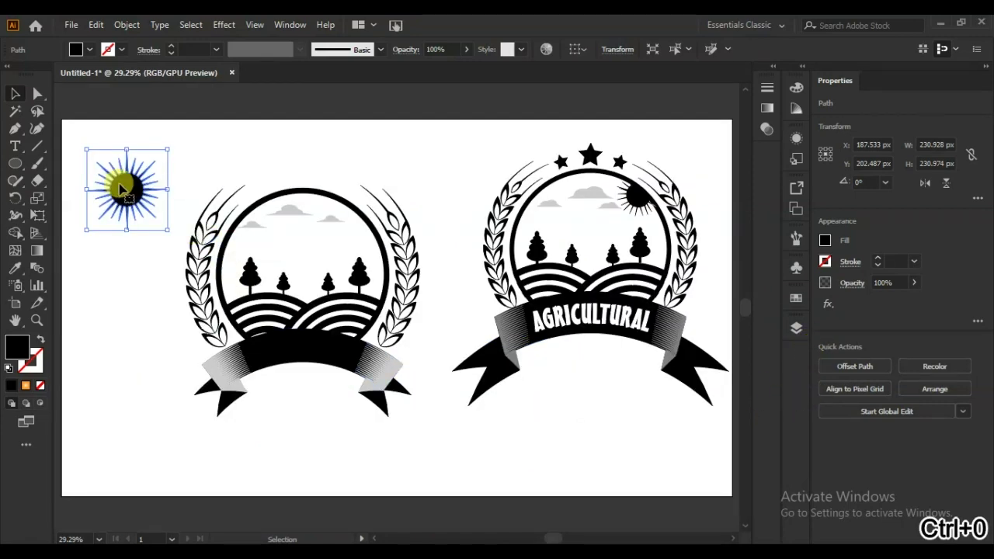
# - Shrink the sun and move it onto the left badge's circle
pyautogui.moveTo(167, 233)
pyautogui.mouseDown()
pyautogui.moveTo(147, 219)
pyautogui.moveTo(365, 233)
pyautogui.mouseUp()
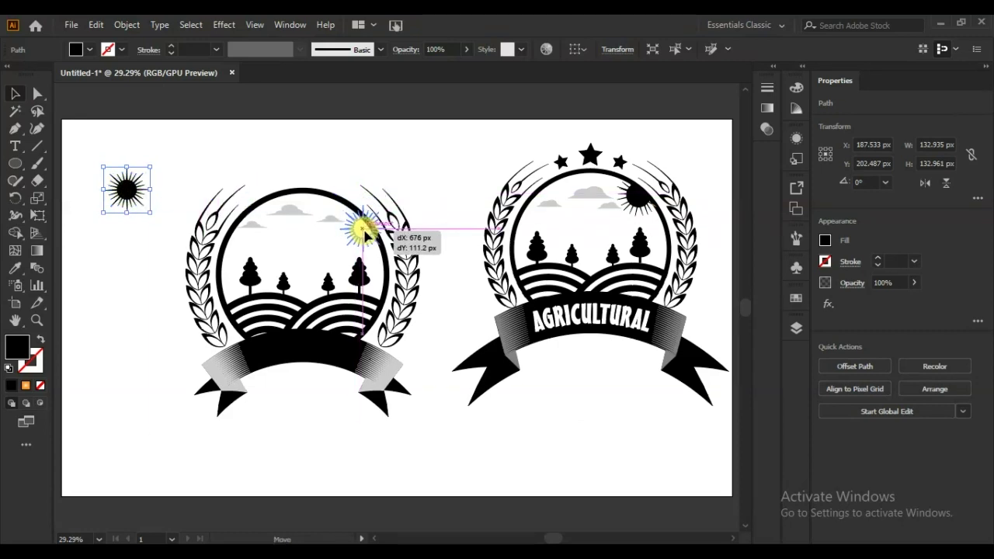
pyautogui.moveTo(365, 233); pyautogui.dragTo(366, 236)
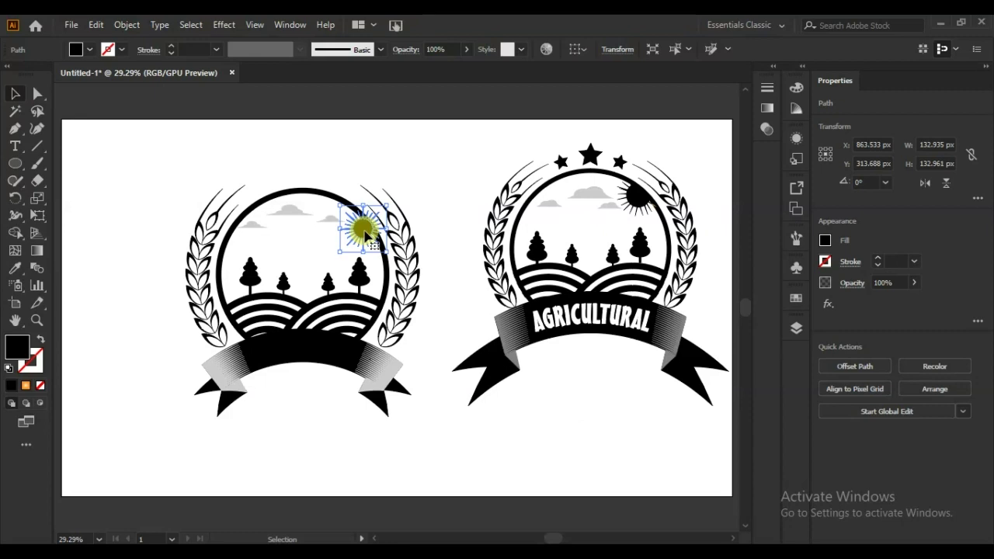
pyautogui.hotkey('ctrl', '+')
pyautogui.hotkey('ctrl', '+')
pyautogui.hotkey('ctrl', '+')
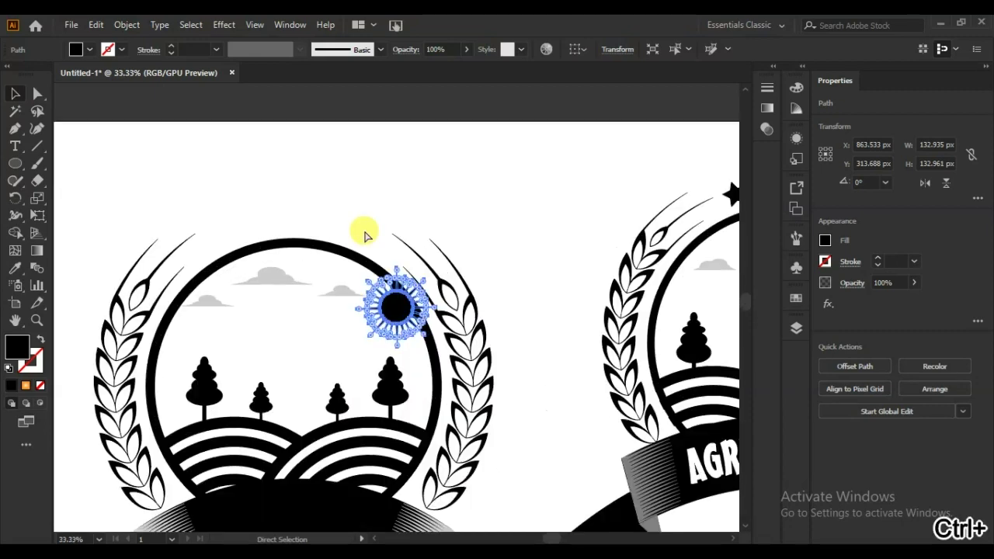
pyautogui.hotkey('ctrl', '+')
pyautogui.hotkey('ctrl', '+')
pyautogui.hotkey('ctrl', '+')
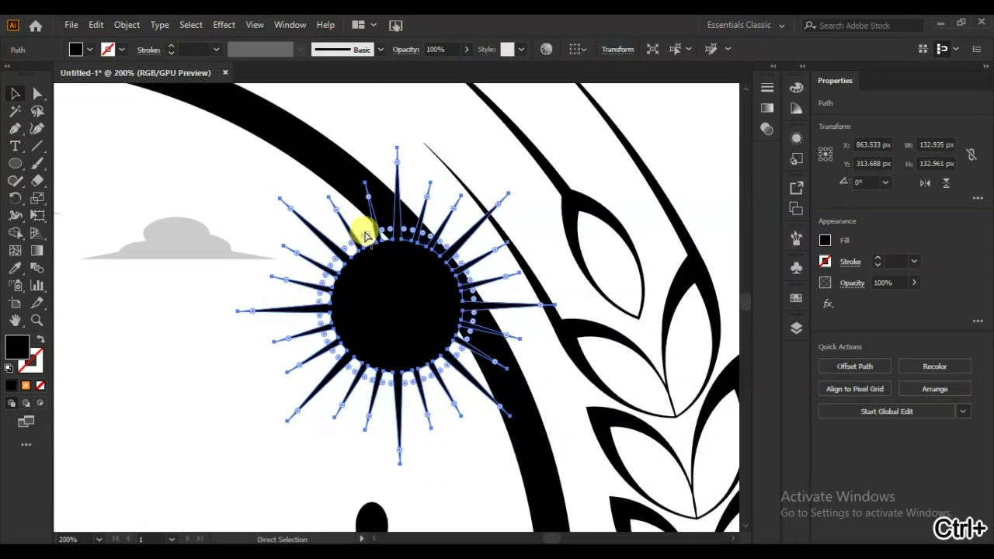
# - Merge the sun's overlapping pieces with the Shape Builder tool
pyautogui.press('v')
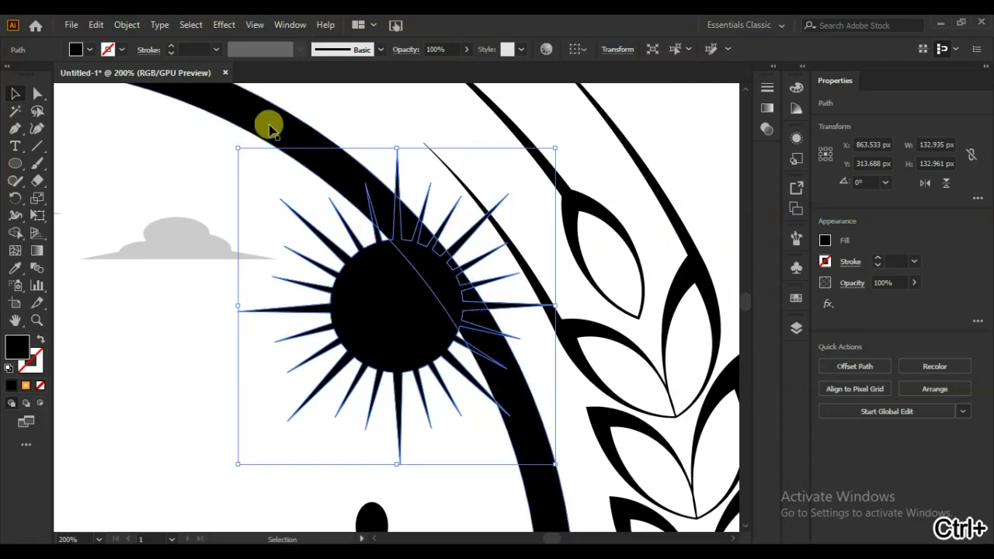
pyautogui.keyDown('shift'); pyautogui.click(270, 128); pyautogui.keyUp('shift')
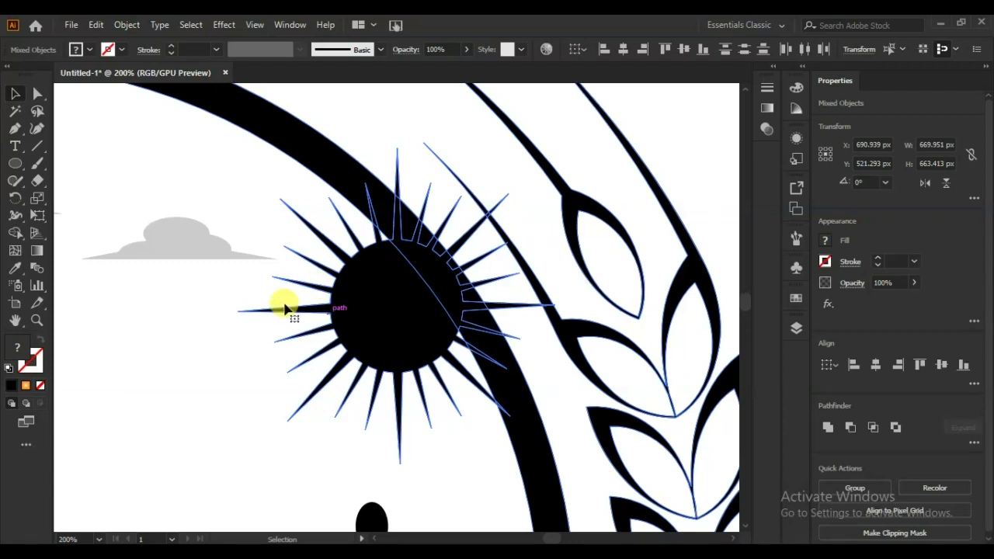
pyautogui.click(14, 231)
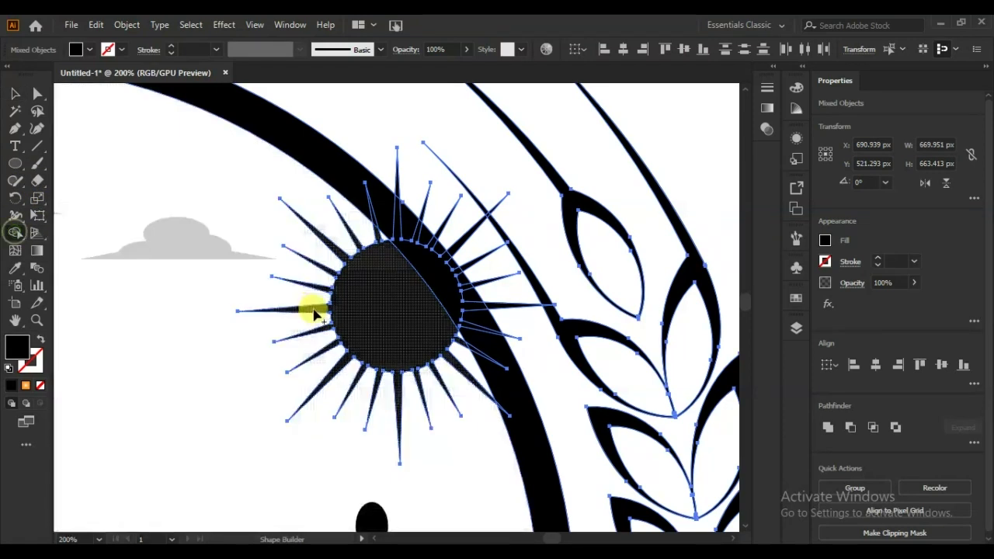
pyautogui.click(360, 321)
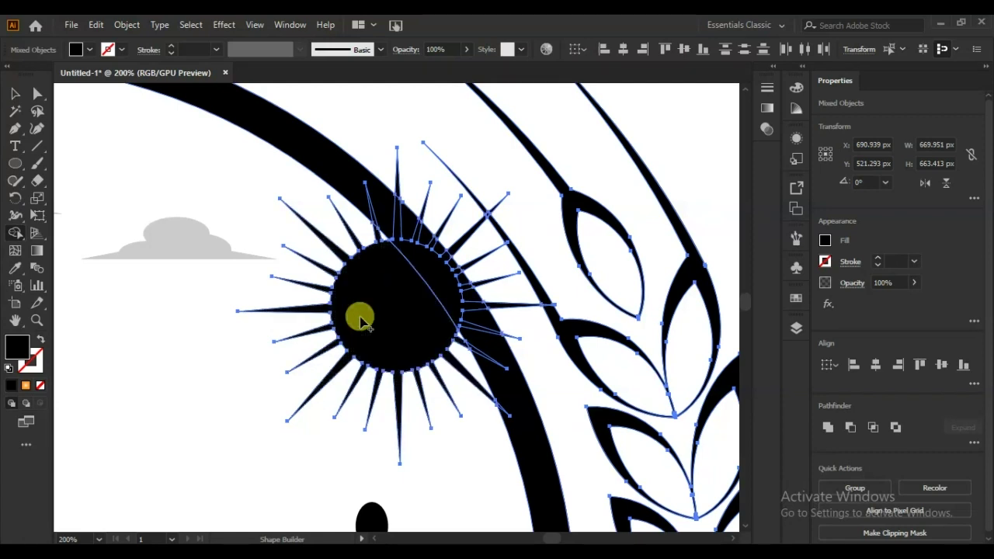
pyautogui.click(14, 93)
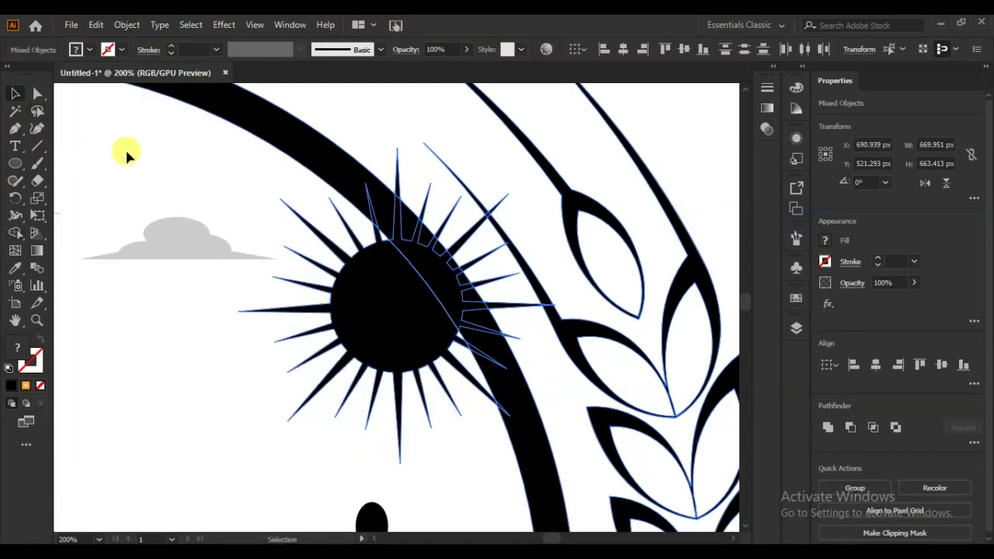
# - Delete the sun rays that overlap the badge's ring
pyautogui.click(125, 148)
pyautogui.click(479, 233)
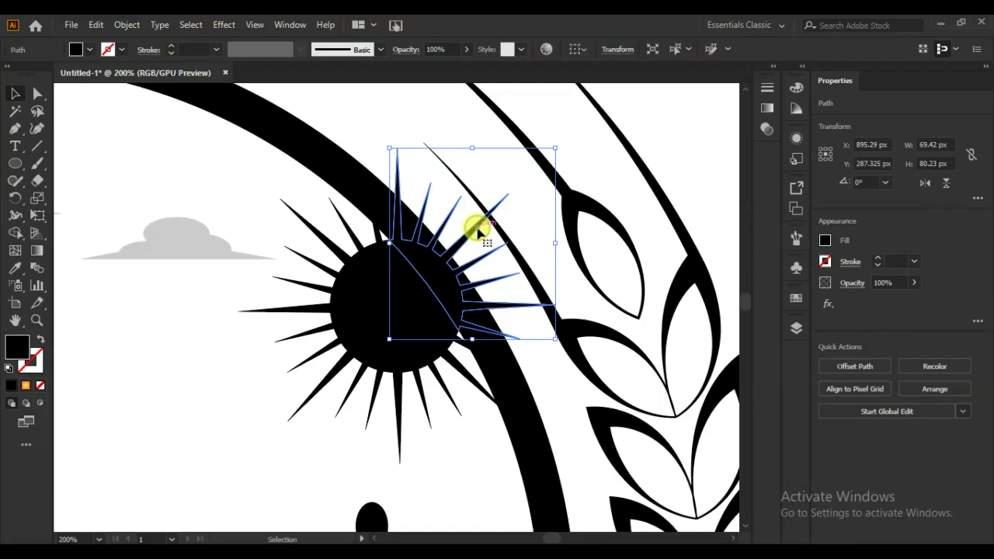
pyautogui.press('Delete')
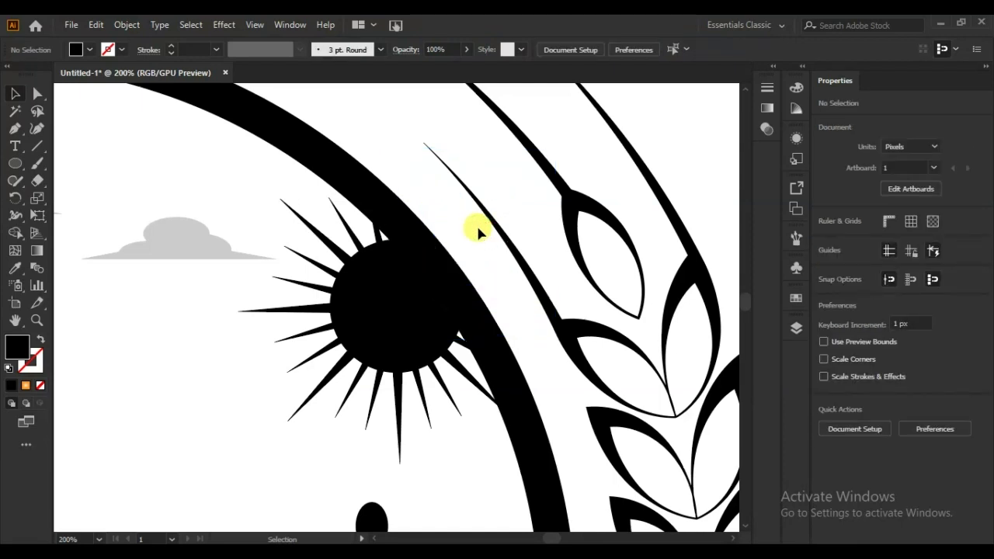
pyautogui.hotkey('ctrl', '0')
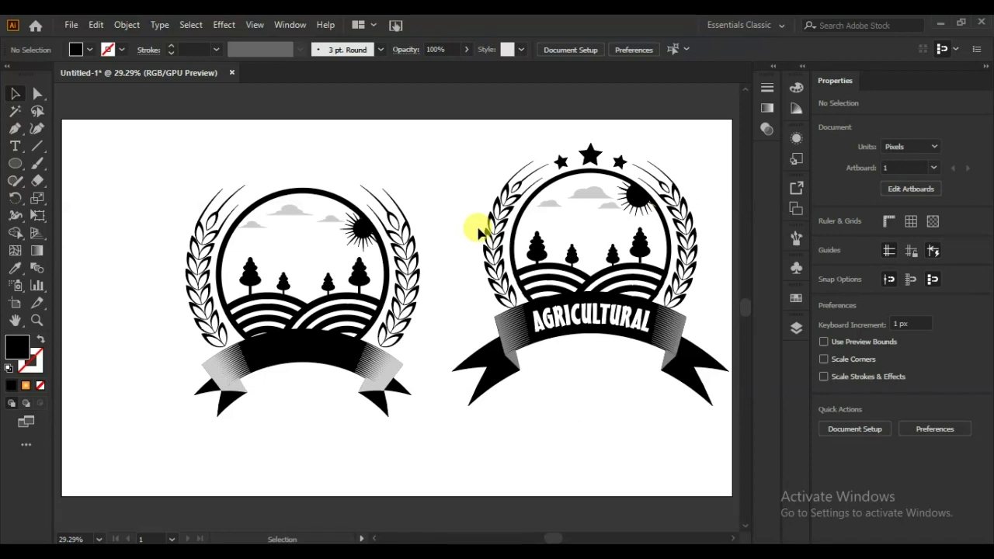
# - Paste the AGRICULTURAL text onto the left ribbon, scale it to fit, and fill it white
pyautogui.hotkey('ctrl', 'v')
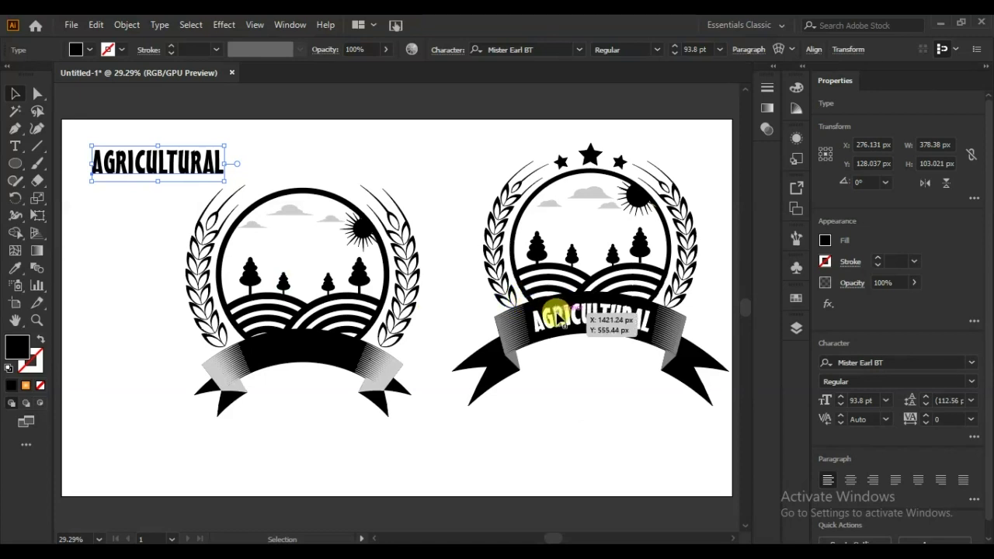
pyautogui.moveTo(142, 165); pyautogui.dragTo(280, 393)
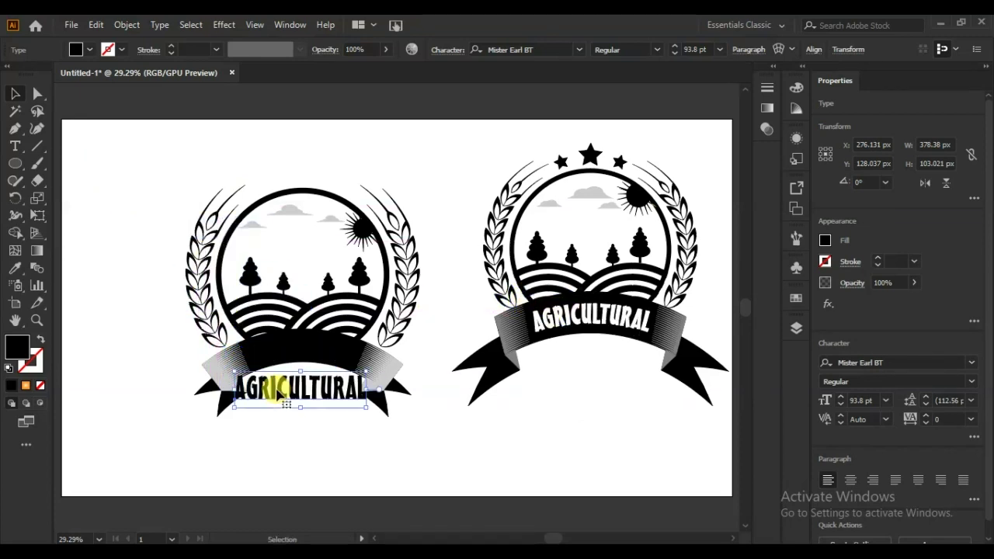
pyautogui.moveTo(367, 407)
pyautogui.mouseDown()
pyautogui.moveTo(340, 400)
pyautogui.moveTo(311, 370)
pyautogui.mouseUp()
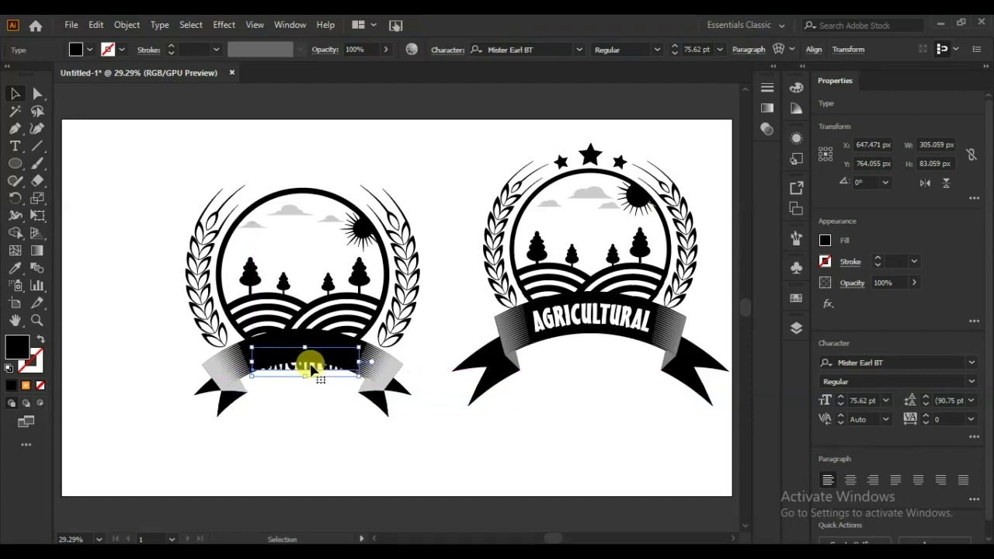
pyautogui.click(87, 49)
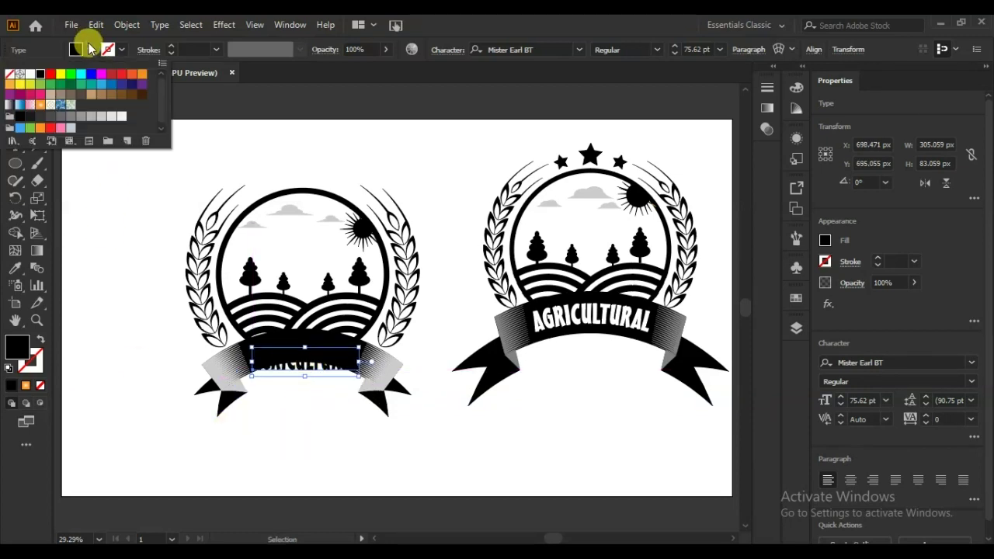
pyautogui.click(23, 75)
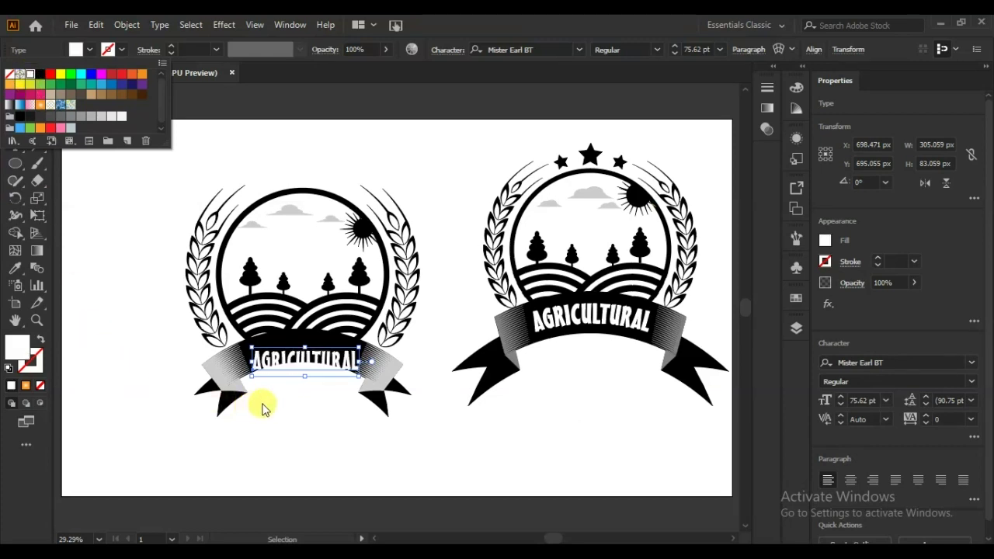
pyautogui.click(310, 364)
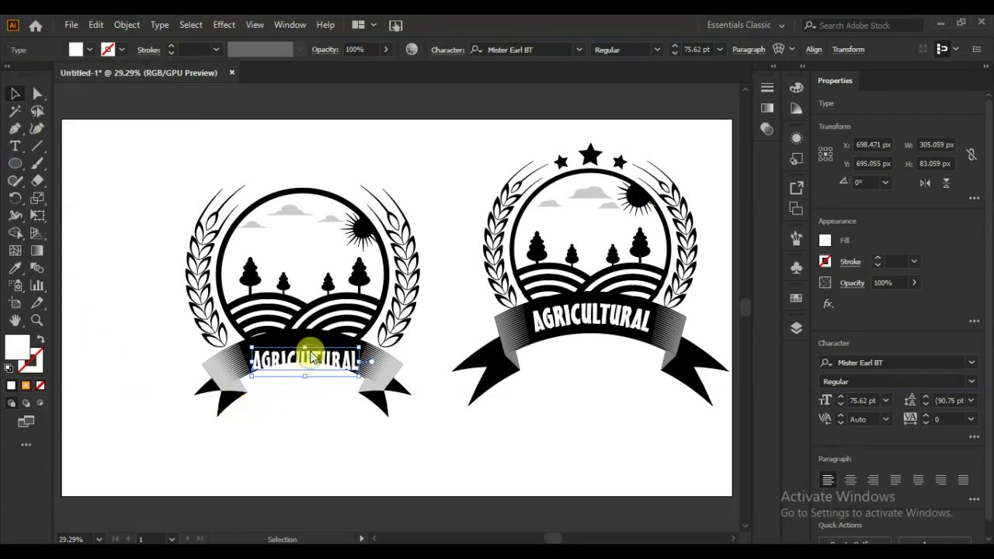
pyautogui.moveTo(316, 361); pyautogui.dragTo(323, 355)
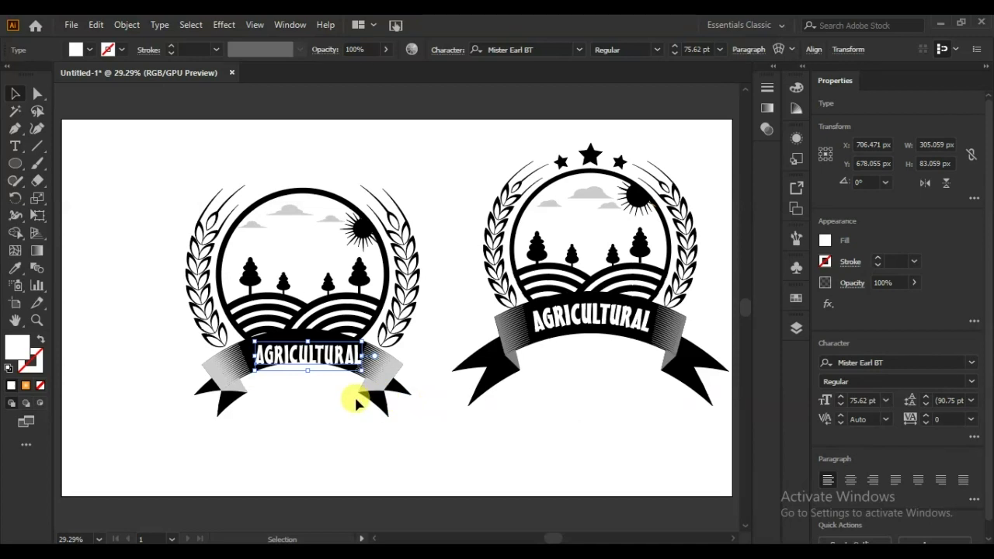
pyautogui.press('Left')
pyautogui.press('Left')
pyautogui.press('Left')
pyautogui.press('Left')
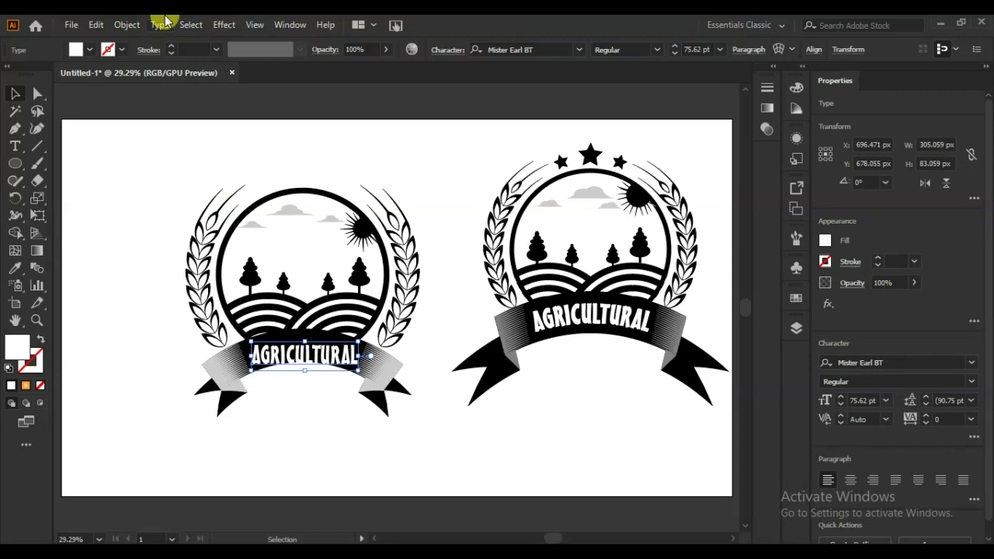
# - Warp the AGRICULTURAL text with a 25% Arc envelope and resize it along the ribbon
pyautogui.click(124, 25)
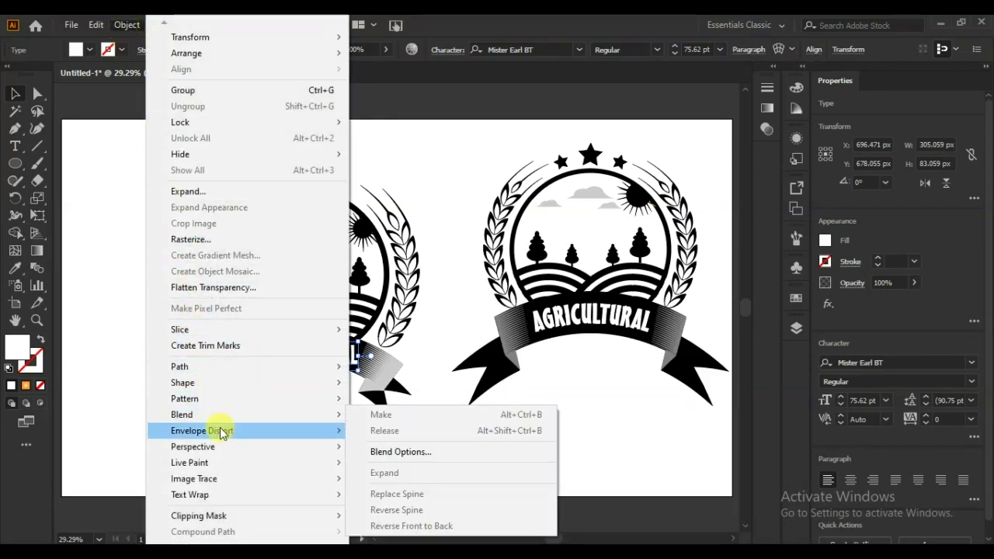
pyautogui.moveTo(202, 430)
pyautogui.click(401, 433)
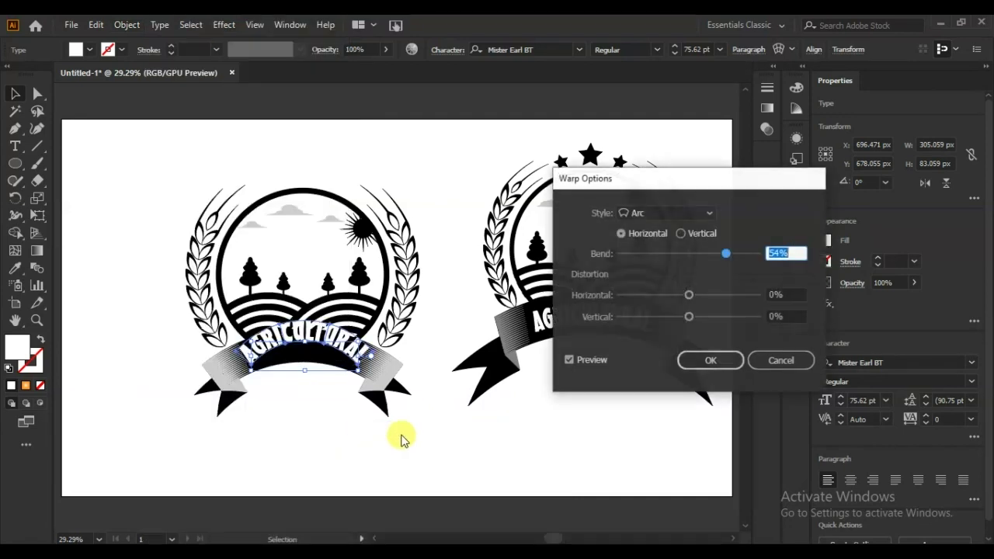
pyautogui.press('Down')
pyautogui.press('Down')
pyautogui.press('Down')
pyautogui.press('Down')
pyautogui.press('Down')
pyautogui.press('Down')
pyautogui.press('Down')
pyautogui.press('Down')
pyautogui.press('Down')
pyautogui.press('Down')
pyautogui.press('Down')
pyautogui.press('Down')
pyautogui.press('Down')
pyautogui.press('Down')
pyautogui.press('Down')
pyautogui.press('Down')
pyautogui.press('Down')
pyautogui.press('Down')
pyautogui.press('Down')
pyautogui.press('Down')
pyautogui.press('Down')
pyautogui.press('Down')
pyautogui.press('Down')
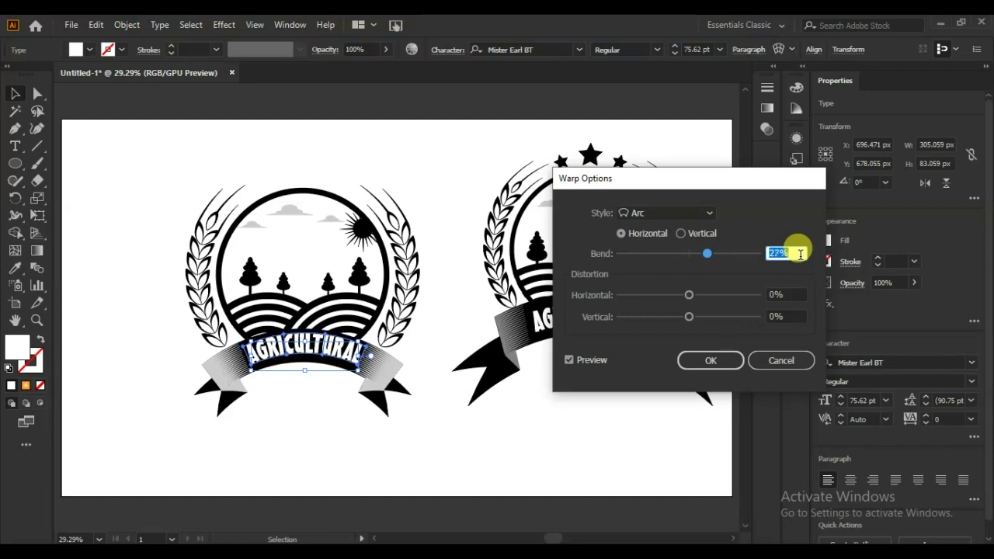
pyautogui.press('Down')
pyautogui.press('Down')
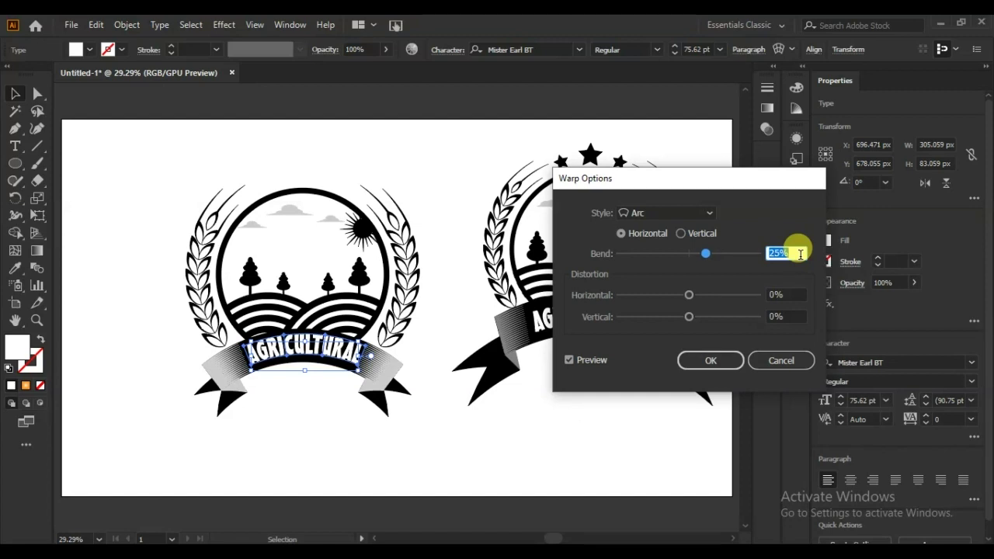
pyautogui.click(708, 362)
pyautogui.moveTo(365, 359); pyautogui.dragTo(362, 365)
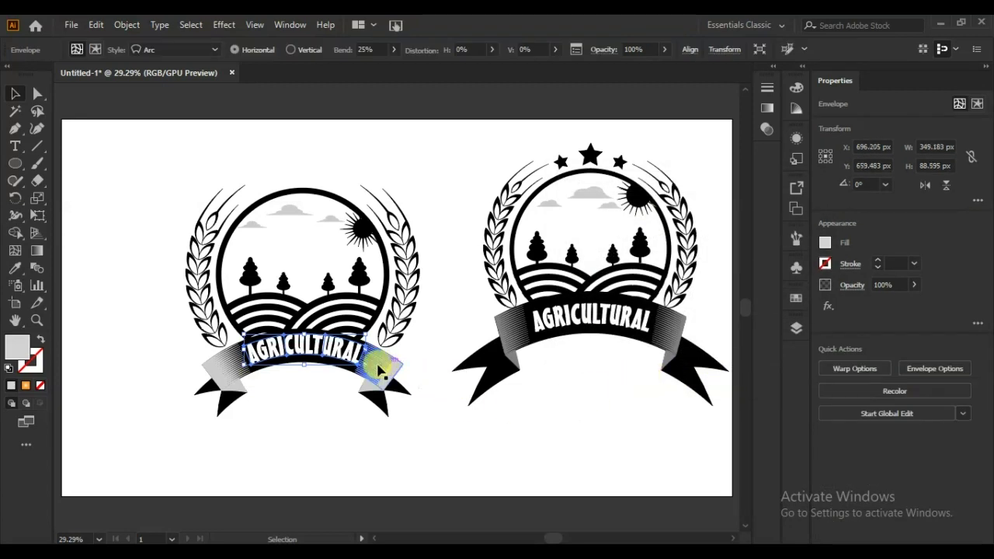
pyautogui.moveTo(364, 365); pyautogui.dragTo(362, 364)
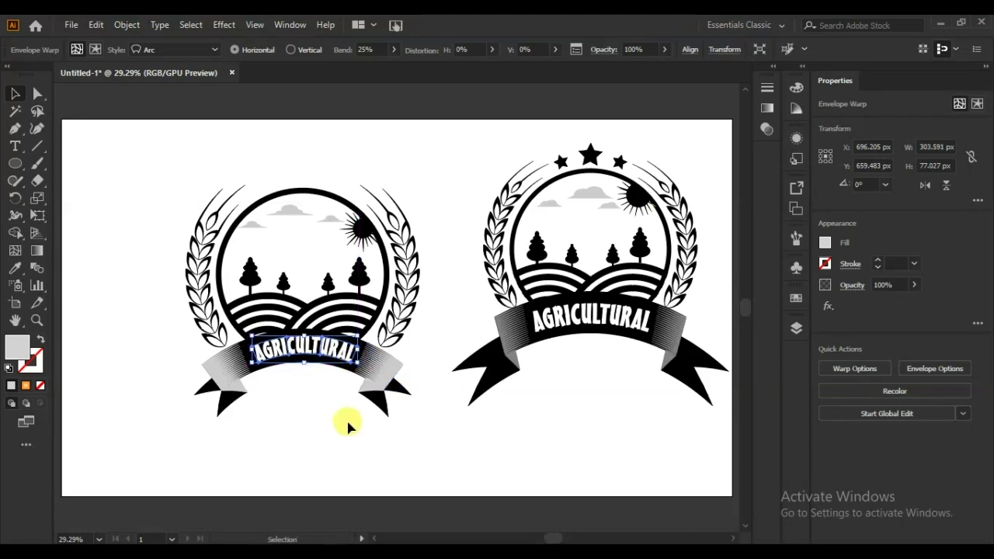
# - Nudge the arched text slightly down and left on the ribbon
pyautogui.press('Down')
pyautogui.press('Down')
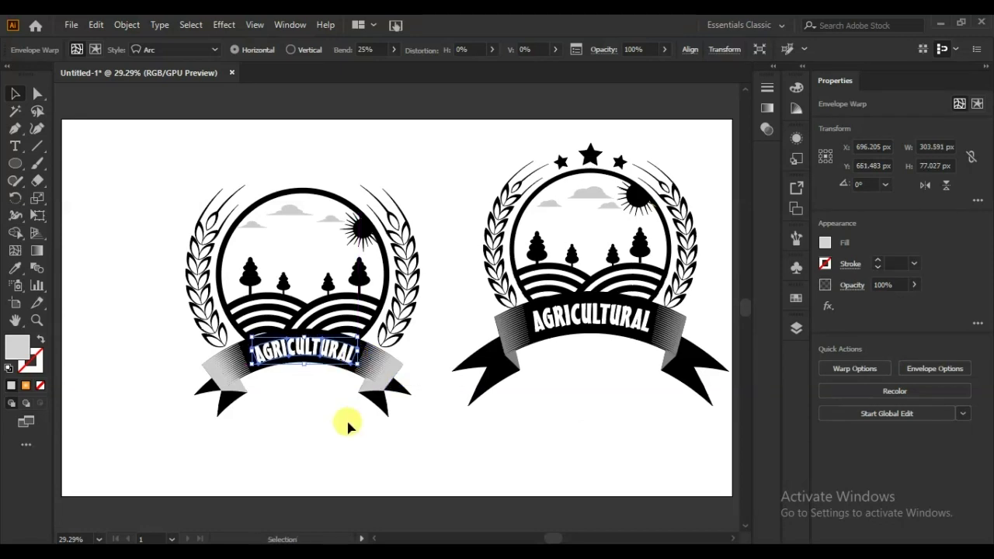
pyautogui.press('Left')
pyautogui.press('Left')
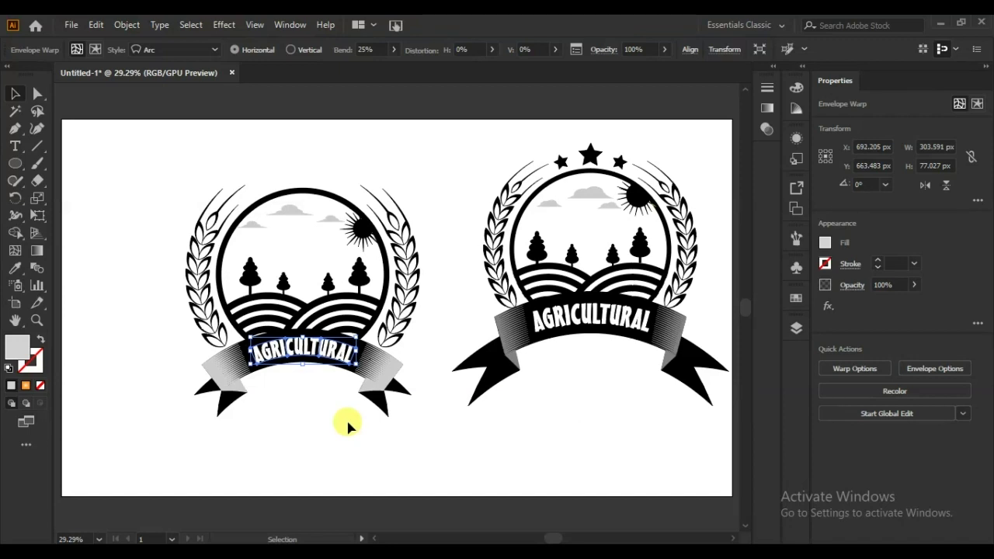
pyautogui.click(323, 427)
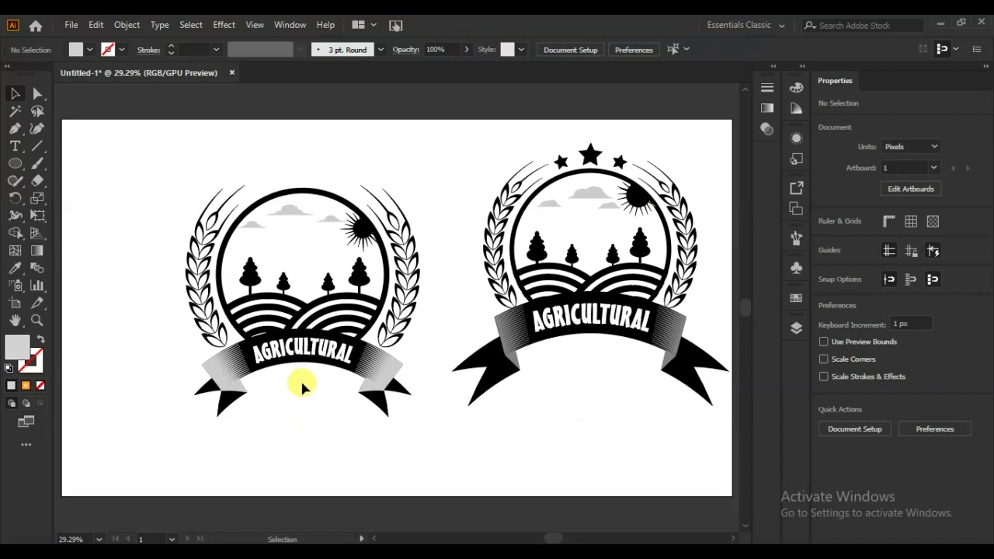
# - Expand the warped AGRICULTURAL text into plain outlined shapes with Object > Expand
pyautogui.click(301, 354)
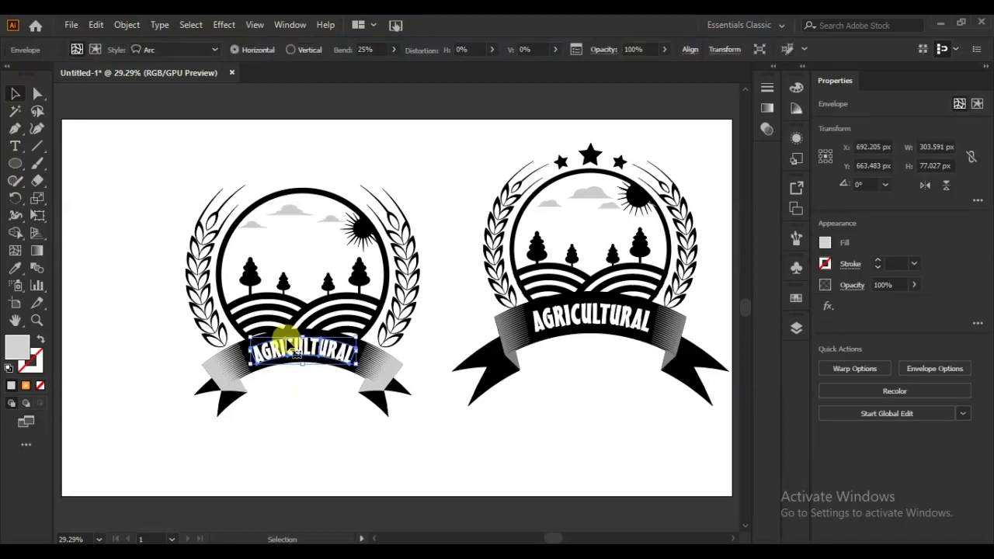
pyautogui.click(126, 25)
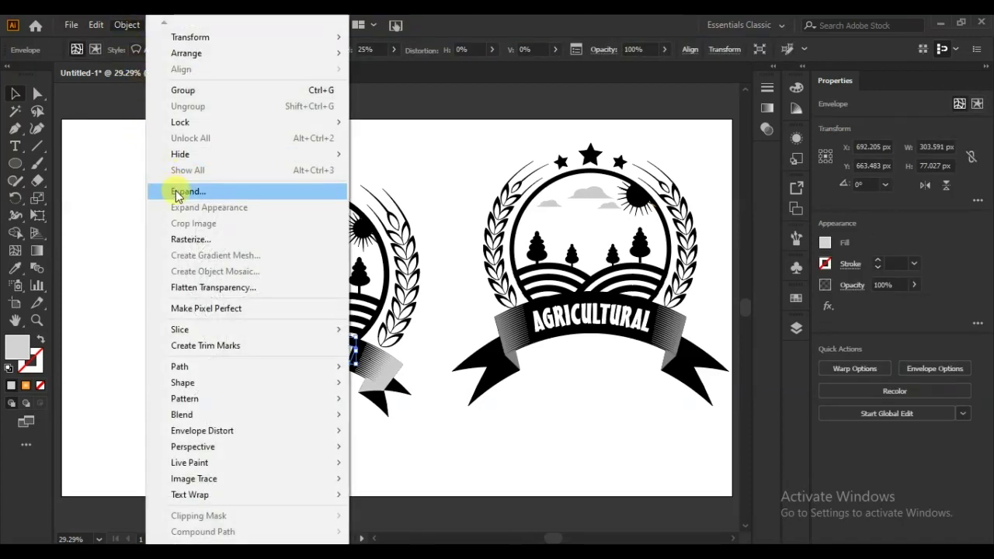
pyautogui.click(176, 190)
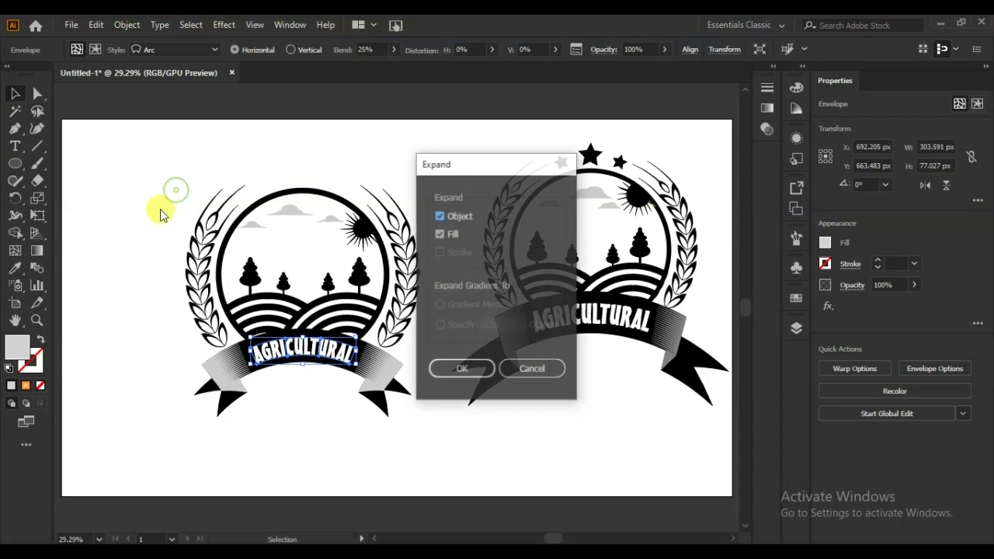
pyautogui.click(456, 370)
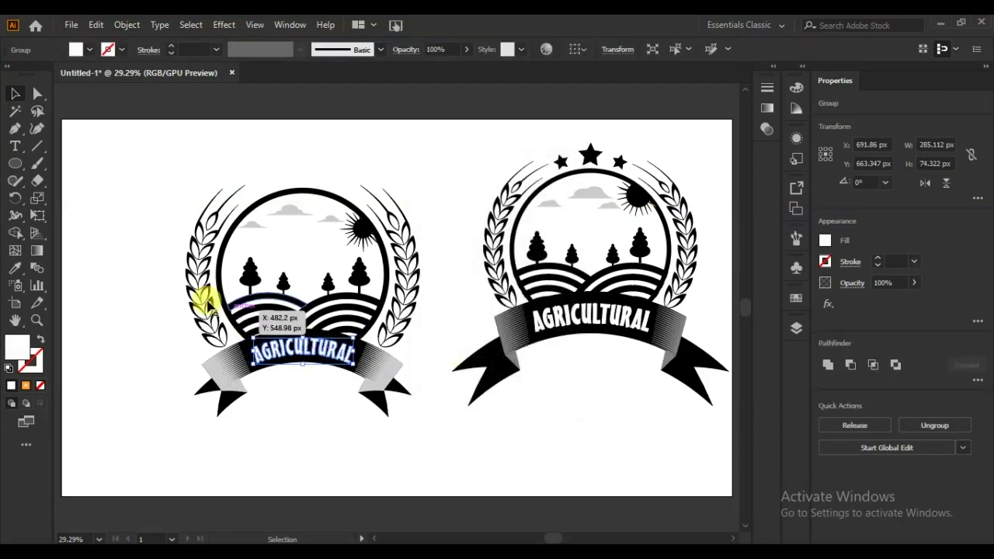
pyautogui.click(135, 264)
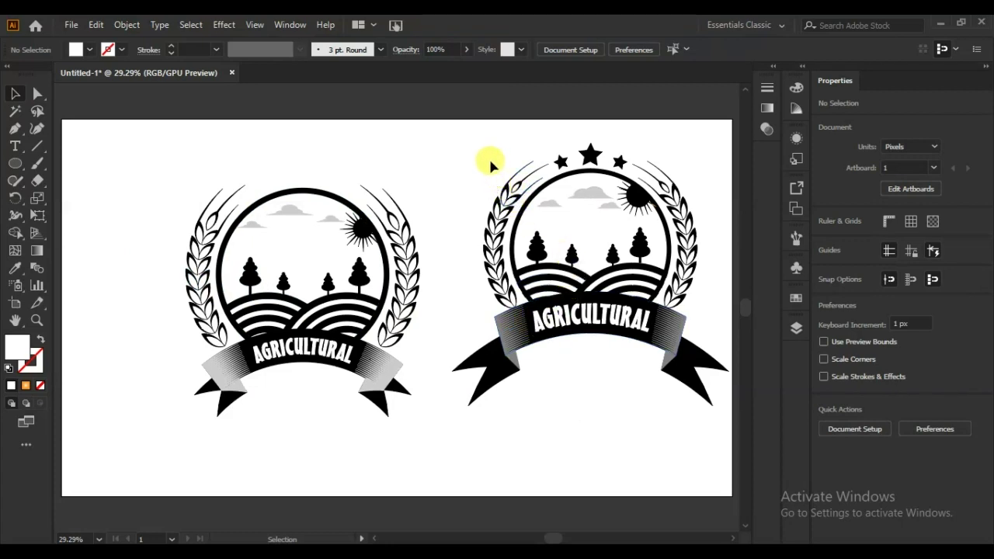
# - Delete the right-hand badge and move the left badge to the artboard centre
pyautogui.moveTo(489, 157); pyautogui.dragTo(662, 395)
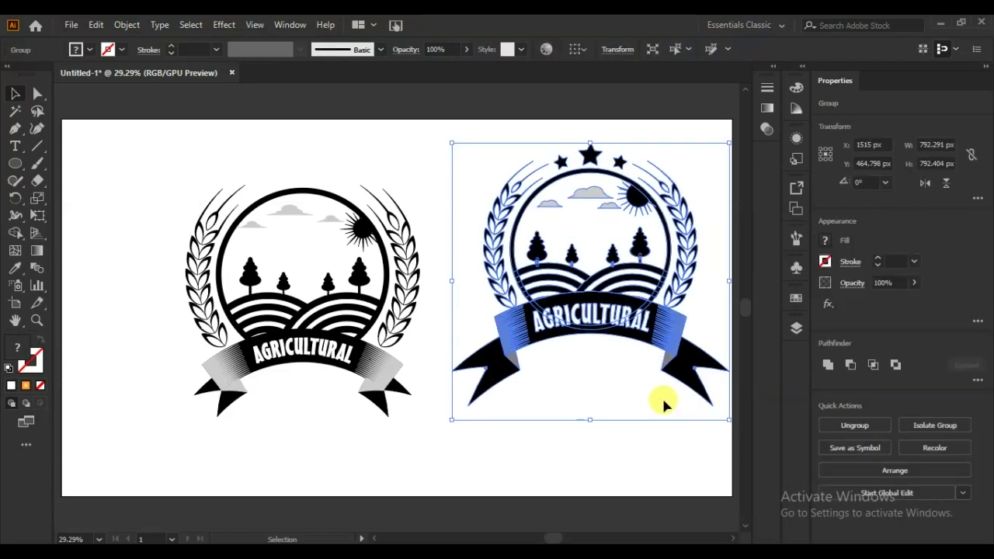
pyautogui.press('Delete')
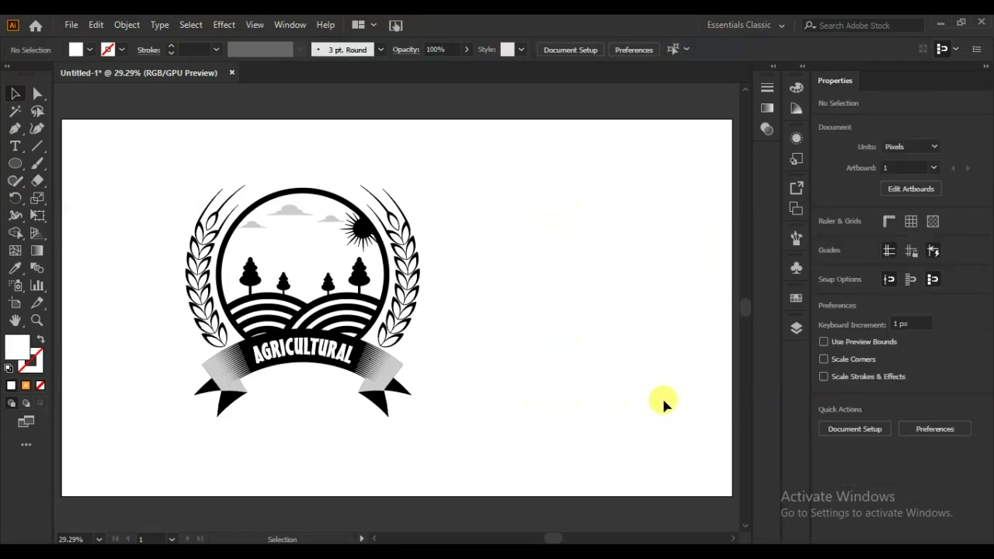
pyautogui.moveTo(440, 159); pyautogui.dragTo(127, 405)
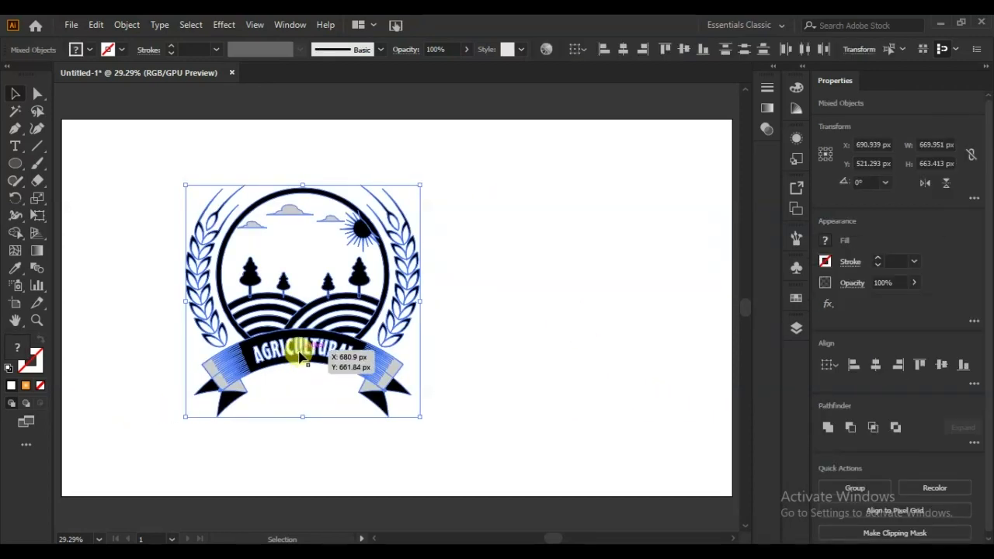
pyautogui.moveTo(301, 358); pyautogui.dragTo(523, 357)
pyautogui.click(578, 435)
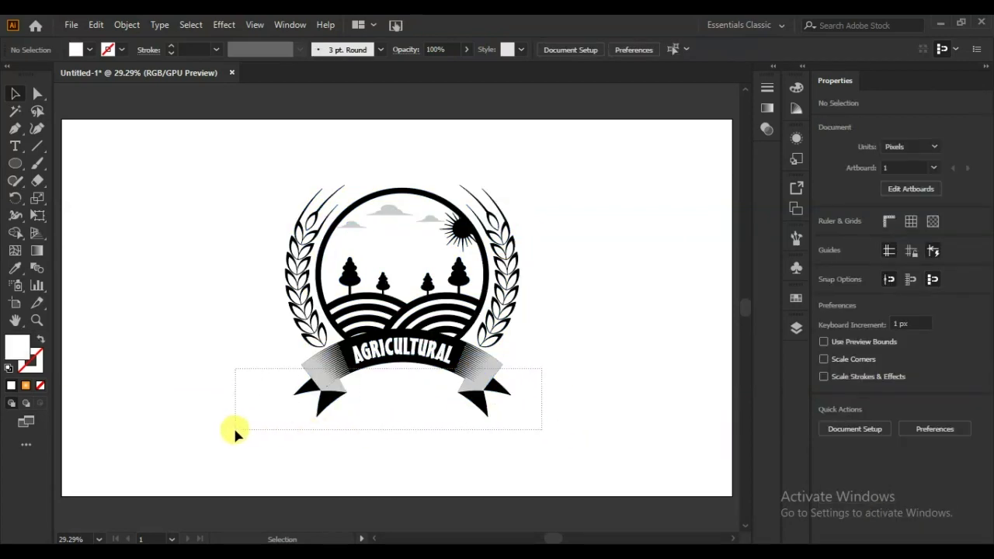
# - Ungroup the badge into its separate parts
pyautogui.moveTo(431, 417); pyautogui.dragTo(233, 425)
pyautogui.moveTo(589, 388); pyautogui.dragTo(483, 374)
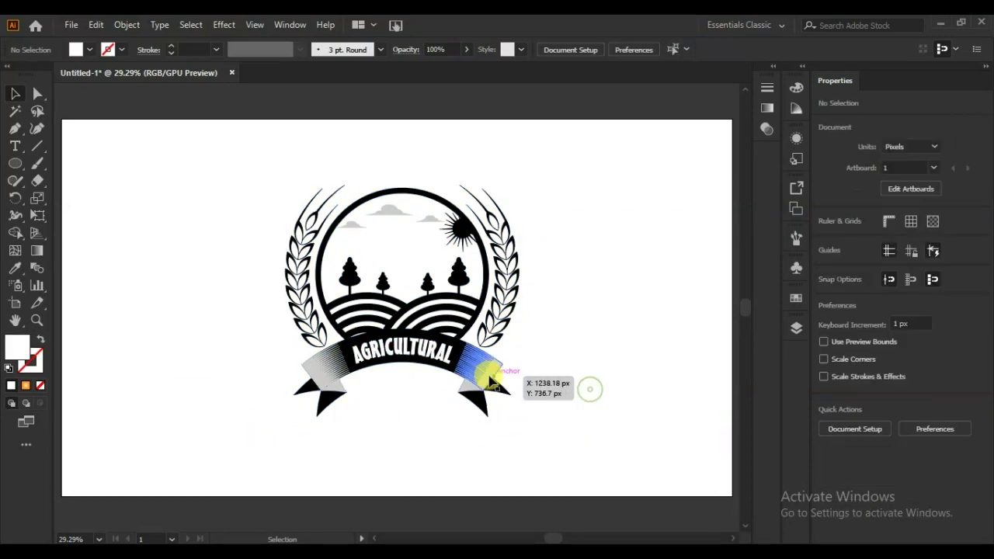
pyautogui.rightClick(493, 311)
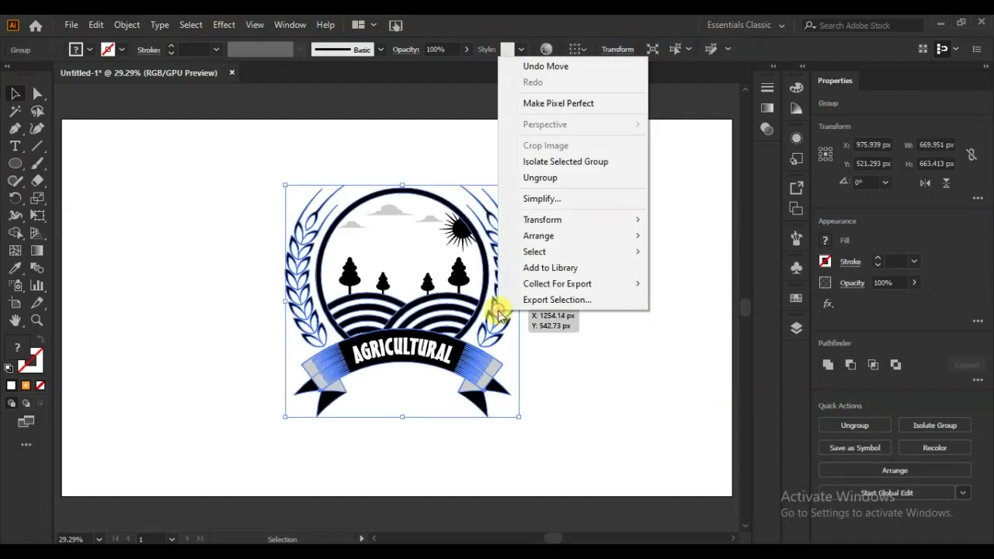
pyautogui.click(548, 191)
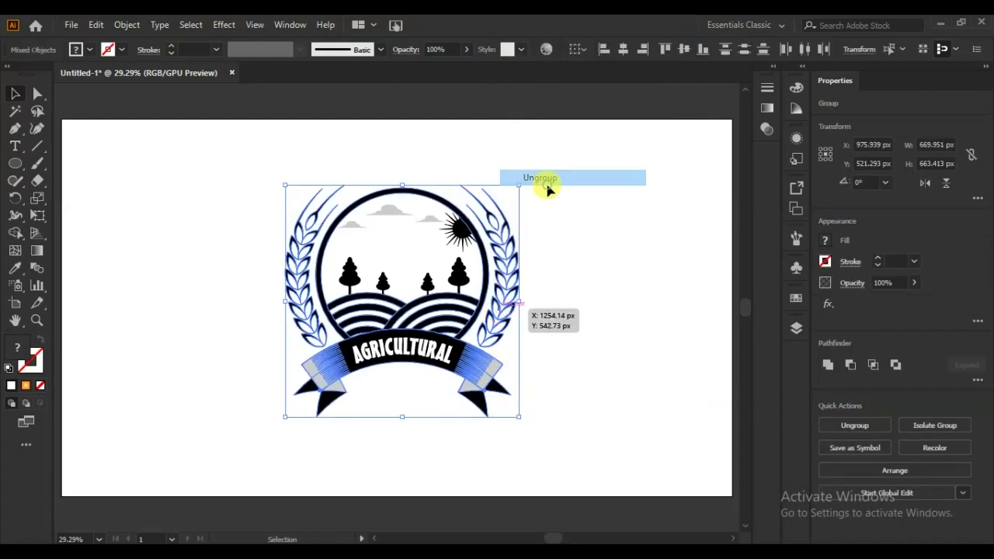
pyautogui.click(658, 296)
# - Scale the ribbon and its lettering up slightly and nudge them lower
pyautogui.moveTo(531, 355); pyautogui.dragTo(257, 430)
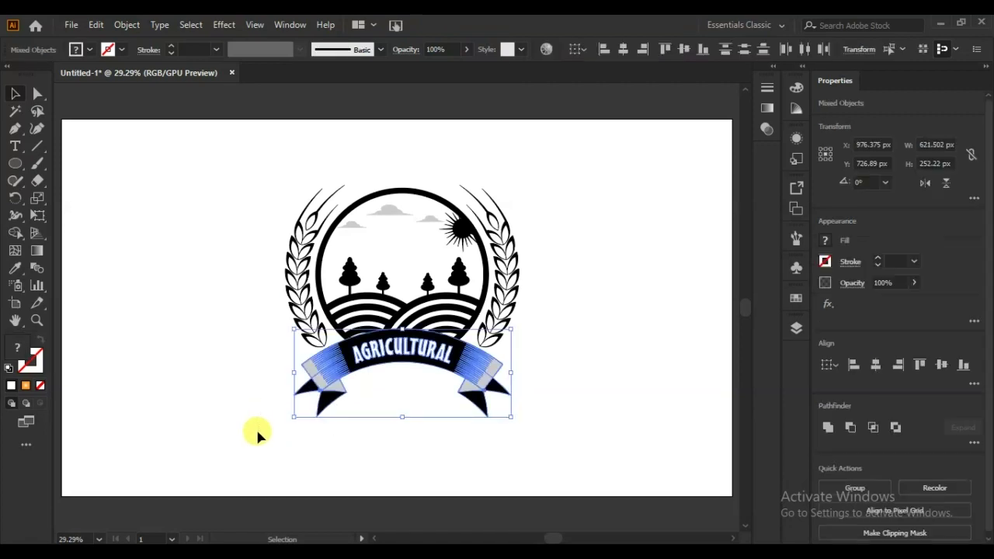
pyautogui.moveTo(511, 417); pyautogui.dragTo(524, 429)
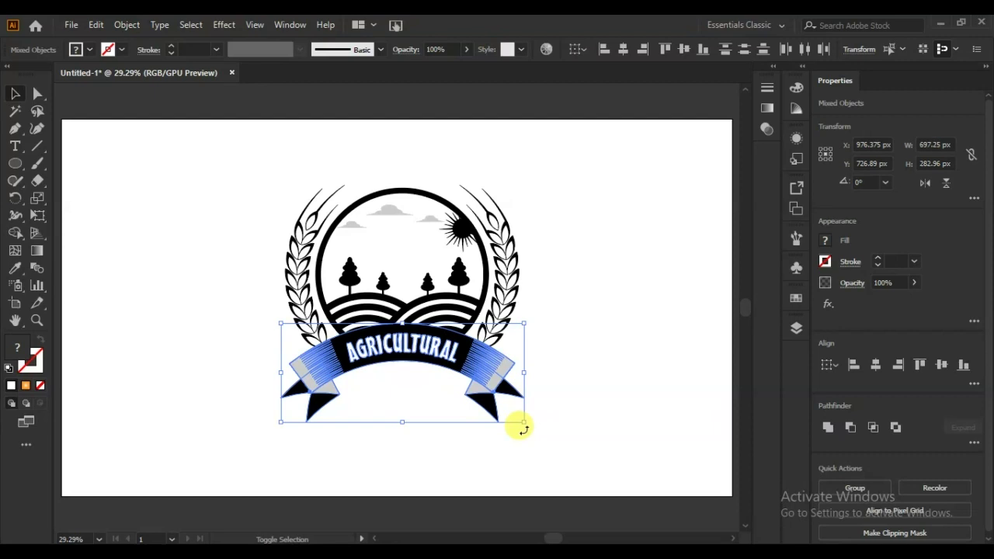
pyautogui.press('Down')
pyautogui.press('Down')
pyautogui.press('Down')
pyautogui.press('Down')
pyautogui.press('Down')
pyautogui.press('Down')
pyautogui.press('Down')
pyautogui.press('Down')
pyautogui.press('Down')
pyautogui.press('Down')
pyautogui.press('Down')
pyautogui.press('Down')
pyautogui.press('Down')
pyautogui.press('Down')
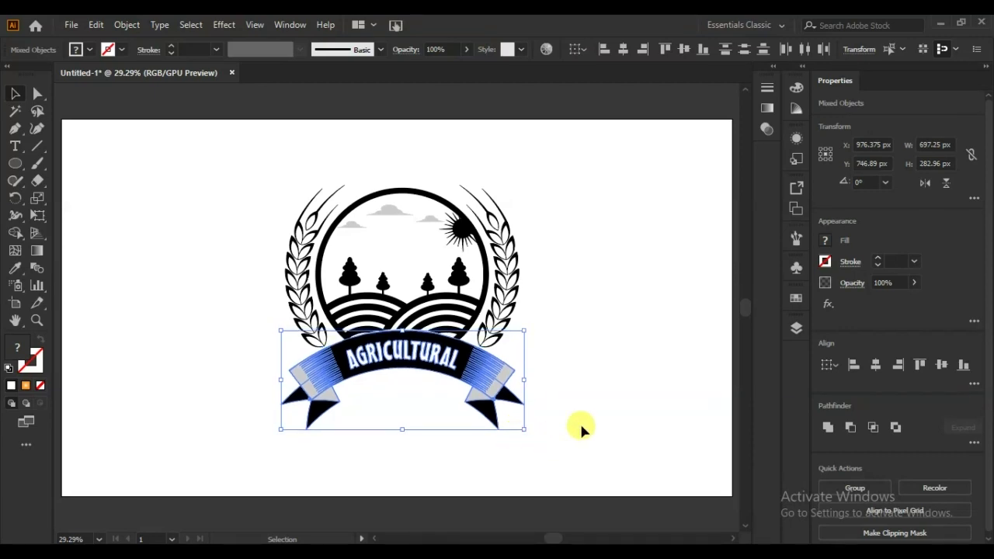
pyautogui.click(629, 386)
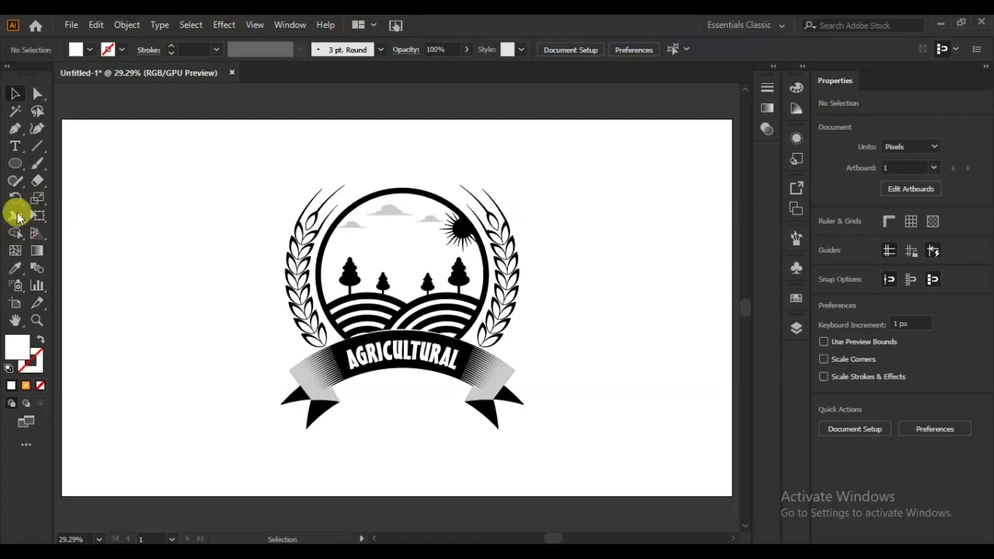
# - Draw a black star about 74 px wide above the badge's circle
pyautogui.click(17, 152)
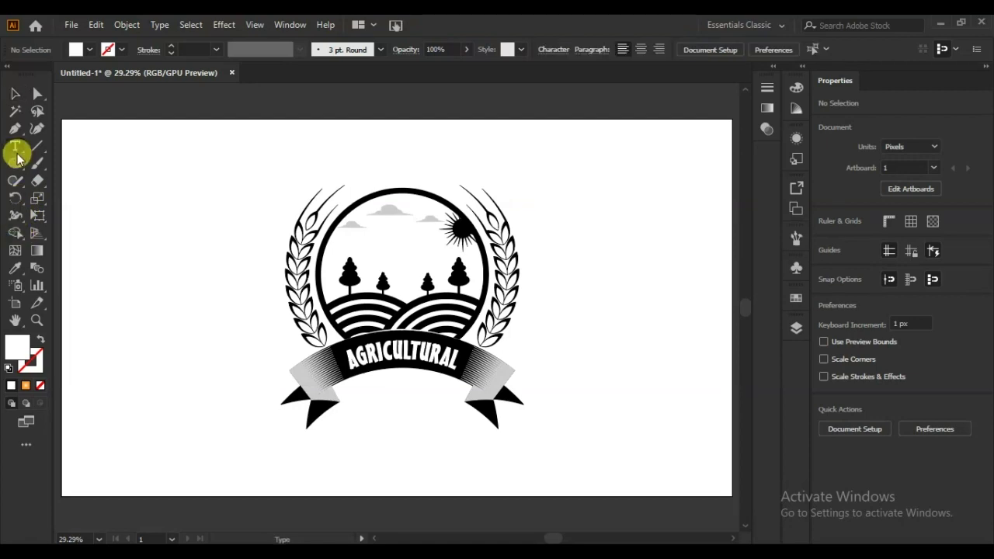
pyautogui.click(17, 156)
pyautogui.click(17, 164)
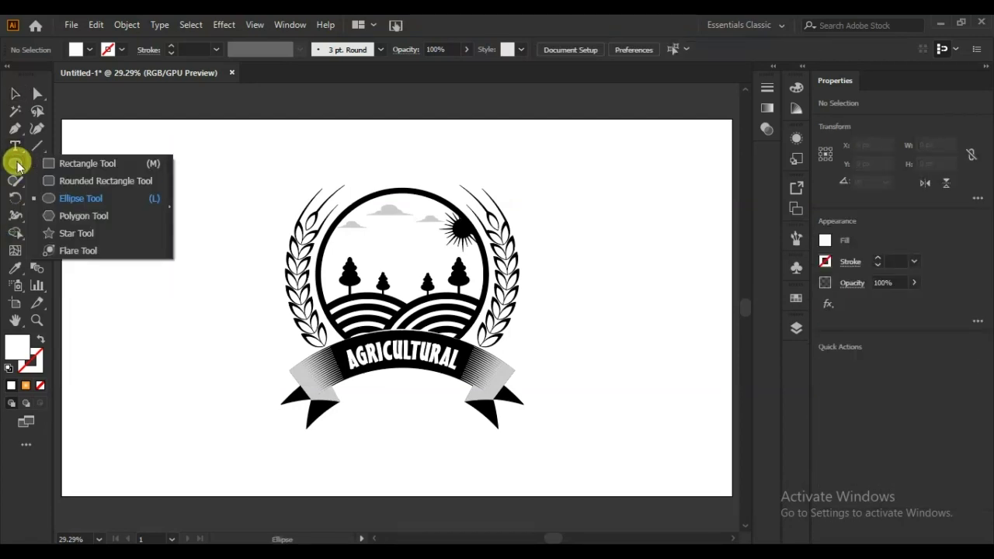
pyautogui.click(49, 232)
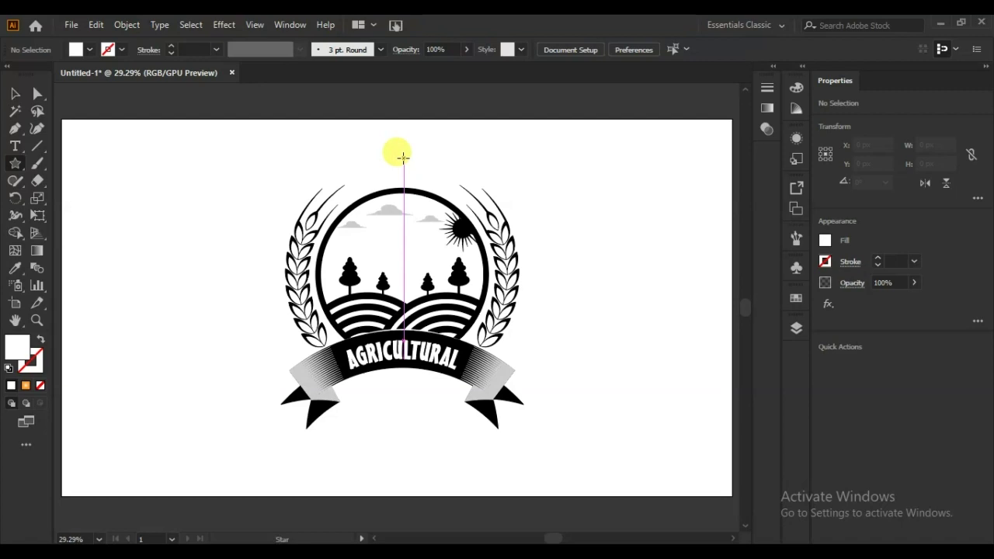
pyautogui.moveTo(403, 157); pyautogui.dragTo(410, 164)
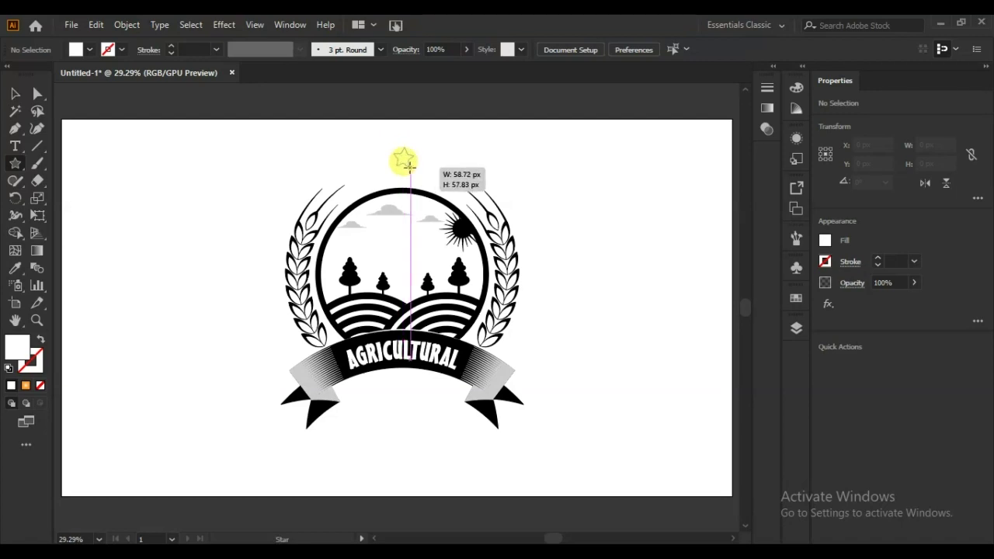
pyautogui.moveTo(410, 165); pyautogui.dragTo(411, 166)
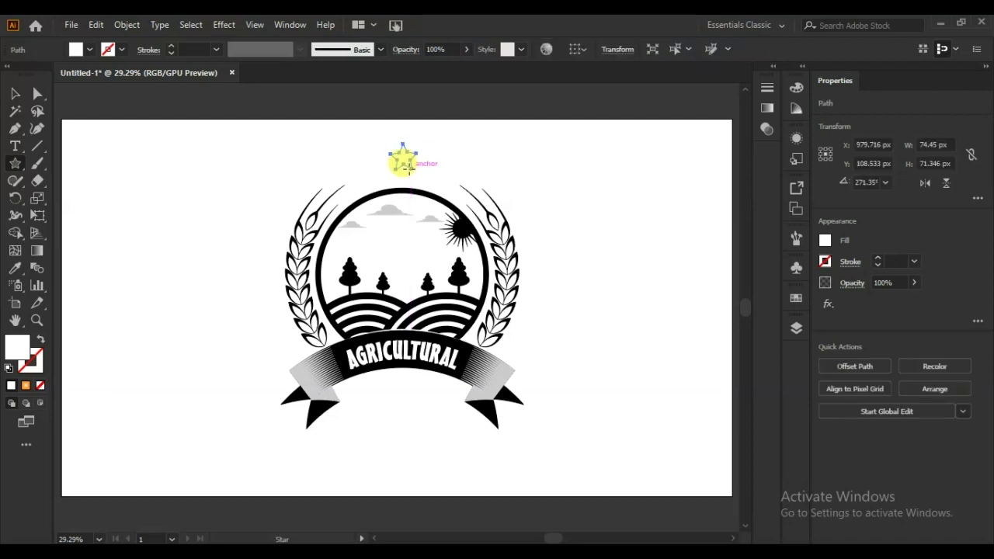
pyautogui.click(77, 49)
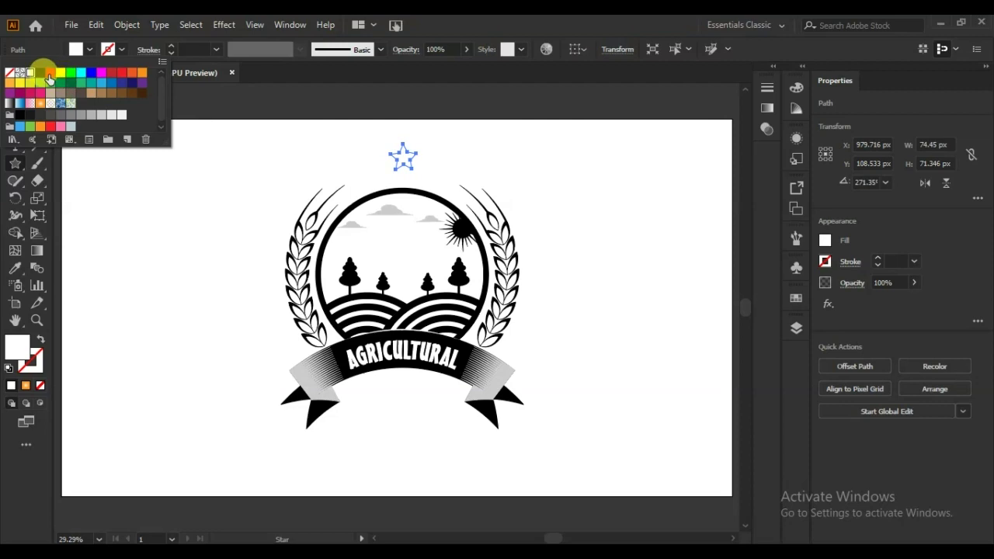
pyautogui.click(40, 73)
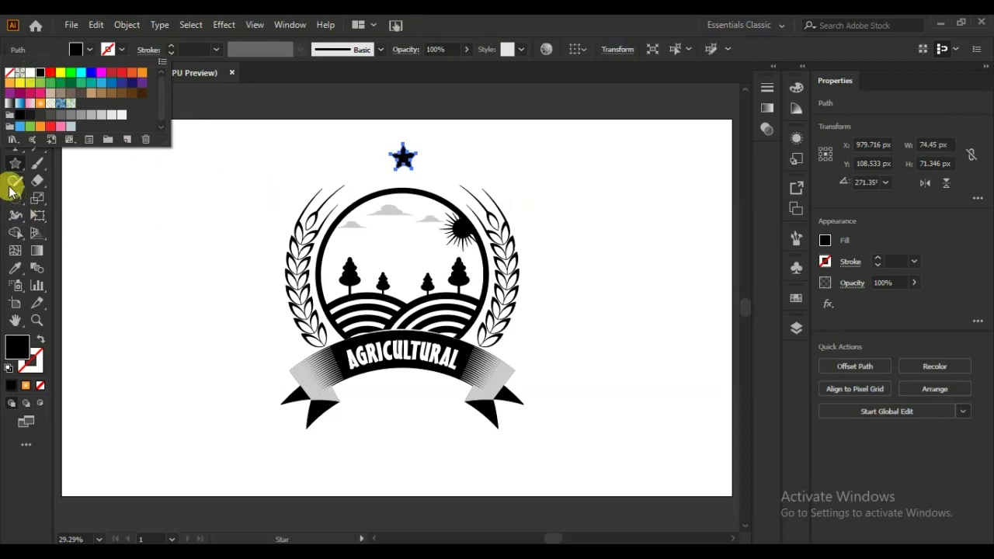
pyautogui.click(153, 207)
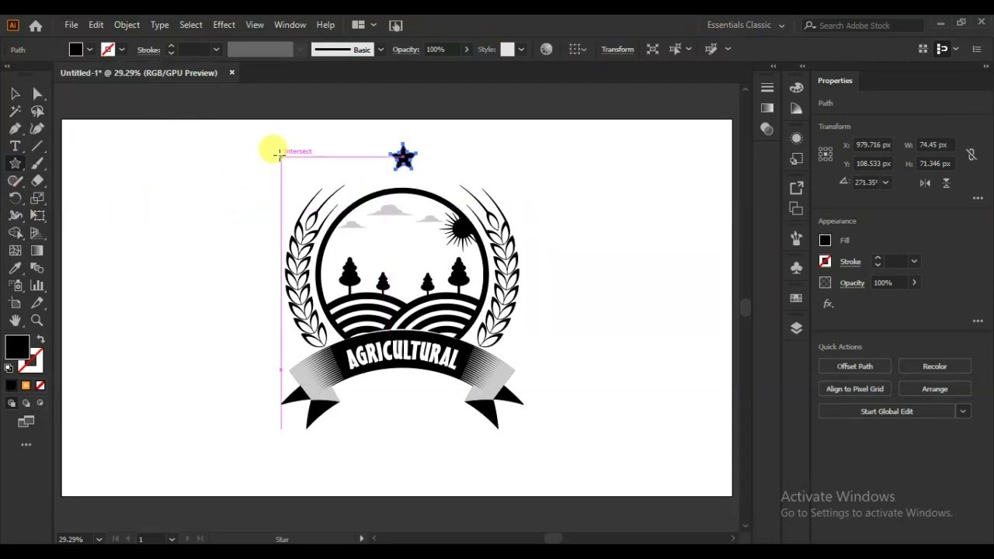
pyautogui.press('Down')
pyautogui.press('Down')
pyautogui.press('Down')
pyautogui.press('Down')
pyautogui.press('Down')
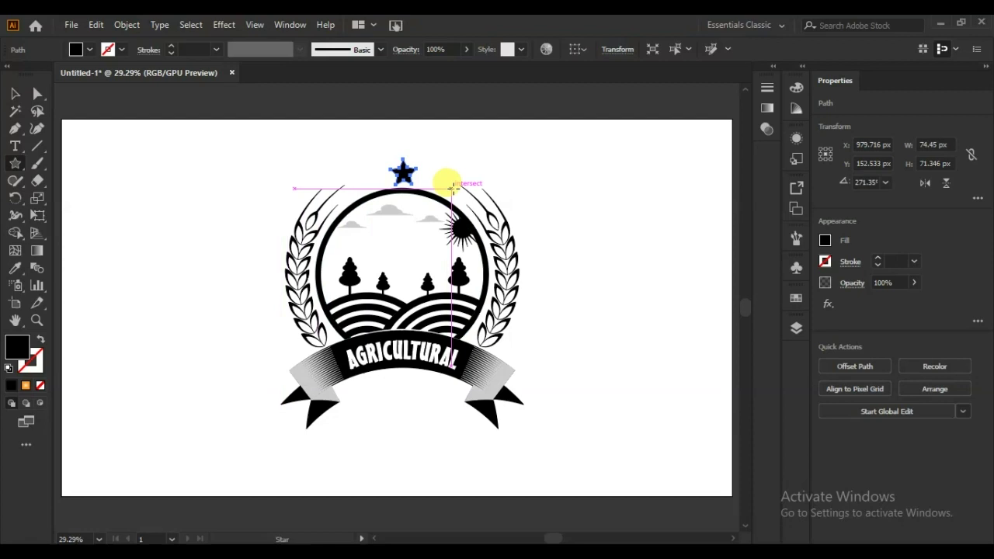
# - Add a copy of the star just to its right and nudge it into place
pyautogui.click(14, 93)
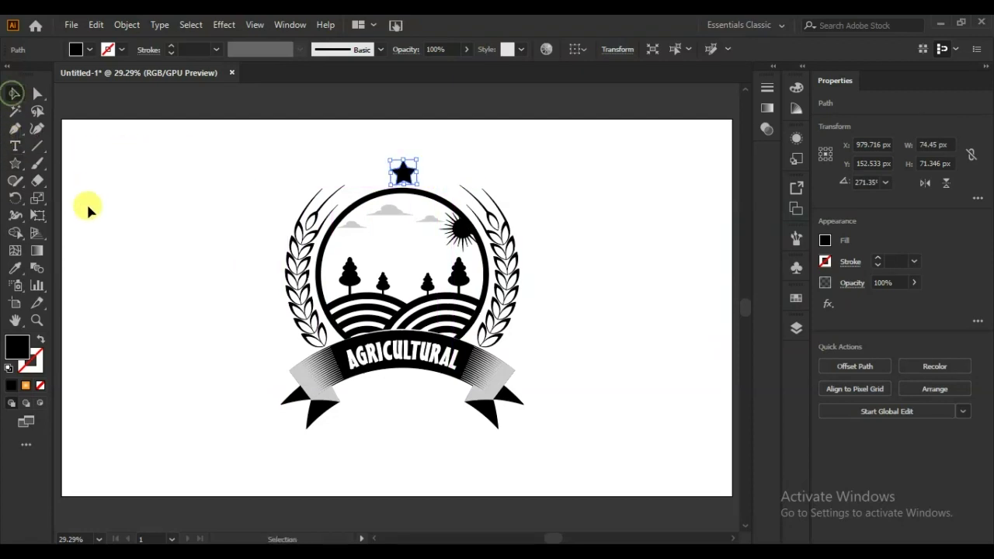
pyautogui.click(85, 206)
pyautogui.moveTo(404, 181)
pyautogui.mouseDown()
pyautogui.moveTo(440, 184)
pyautogui.moveTo(459, 166)
pyautogui.mouseUp()
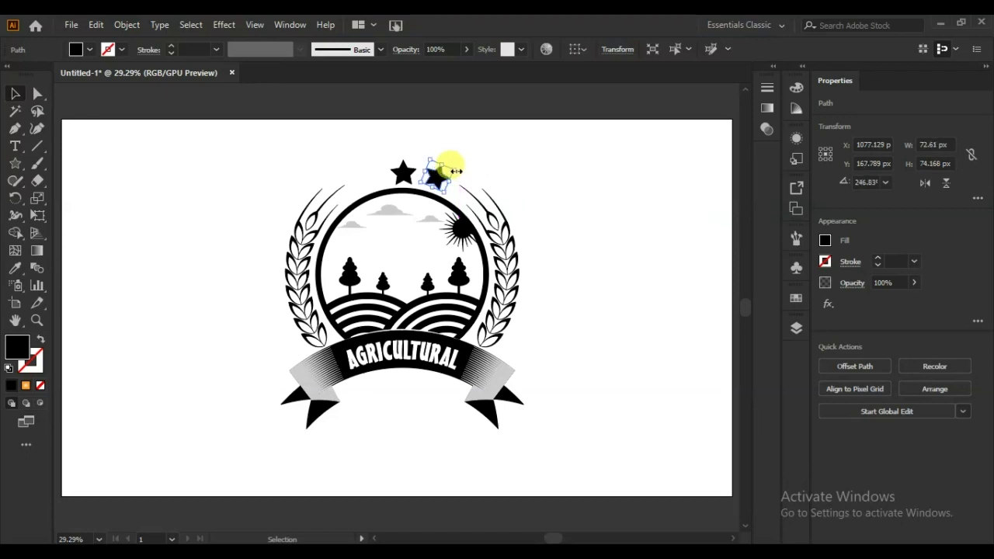
pyautogui.press('Right')
pyautogui.press('Right')
pyautogui.press('Down')
pyautogui.press('Down')
pyautogui.press('Down')
pyautogui.press('Down')
pyautogui.press('Down')
pyautogui.press('Down')
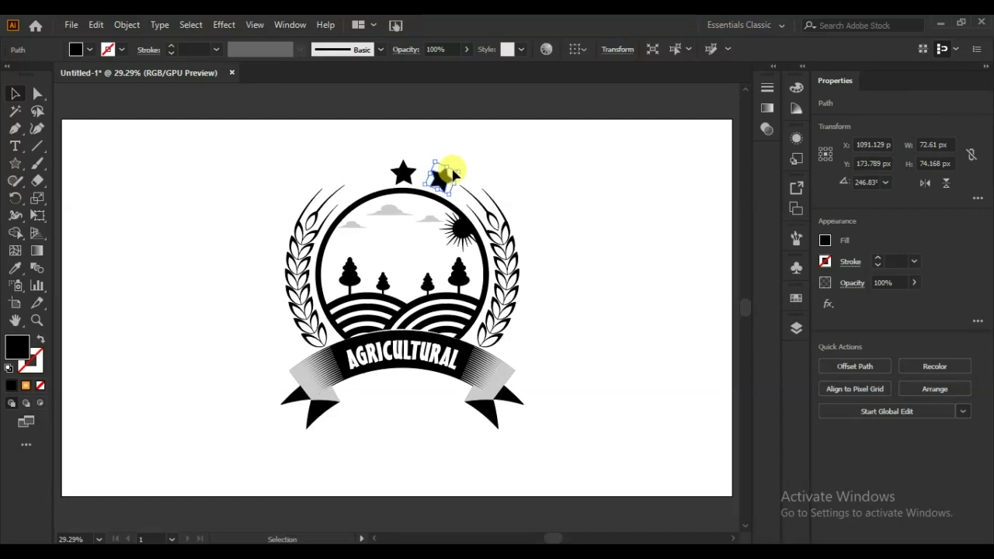
pyautogui.press('a')
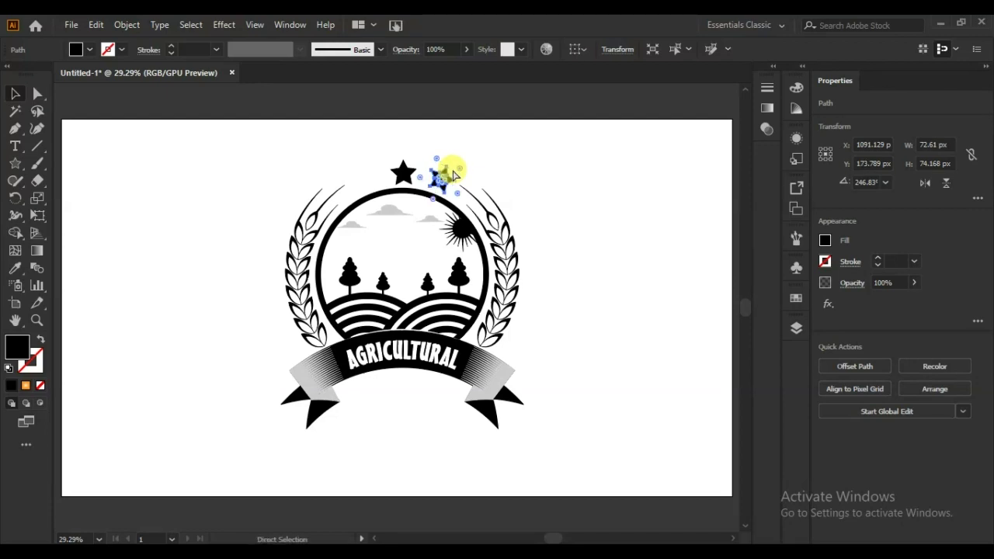
pyautogui.hotkey('ctrl', '+')
pyautogui.hotkey('ctrl', '+')
pyautogui.hotkey('ctrl', '+')
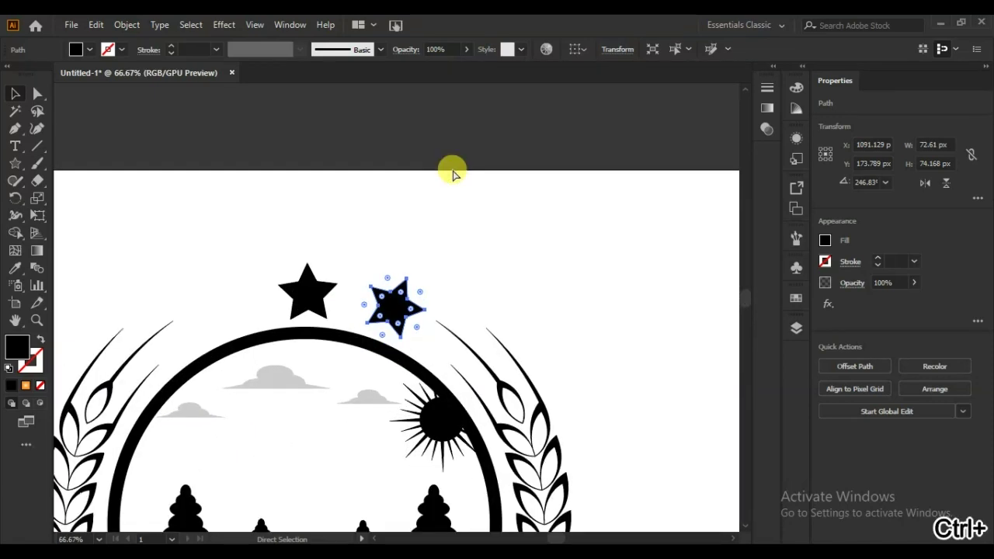
# - Shrink the small star and place a copy of it above the left arch
pyautogui.press('v')
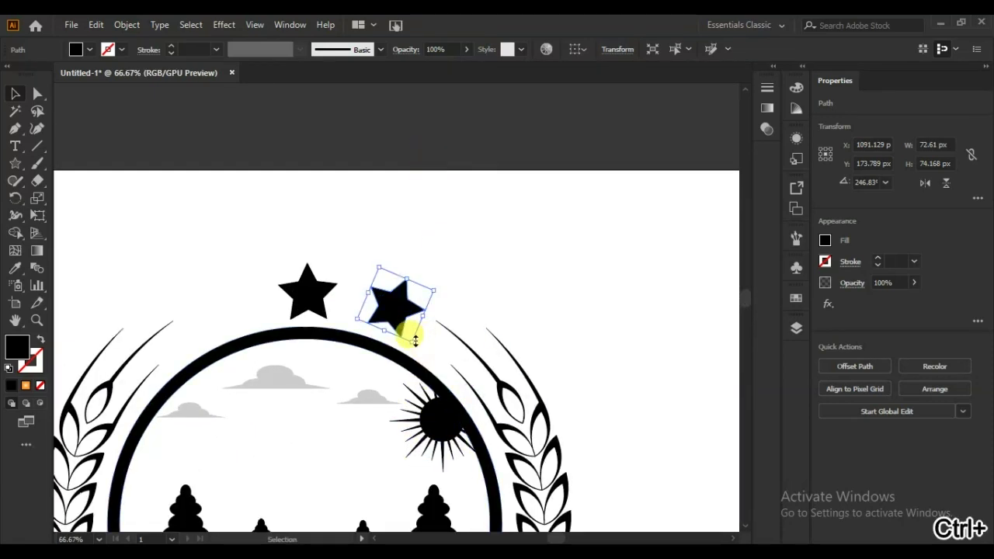
pyautogui.moveTo(410, 341); pyautogui.dragTo(410, 332)
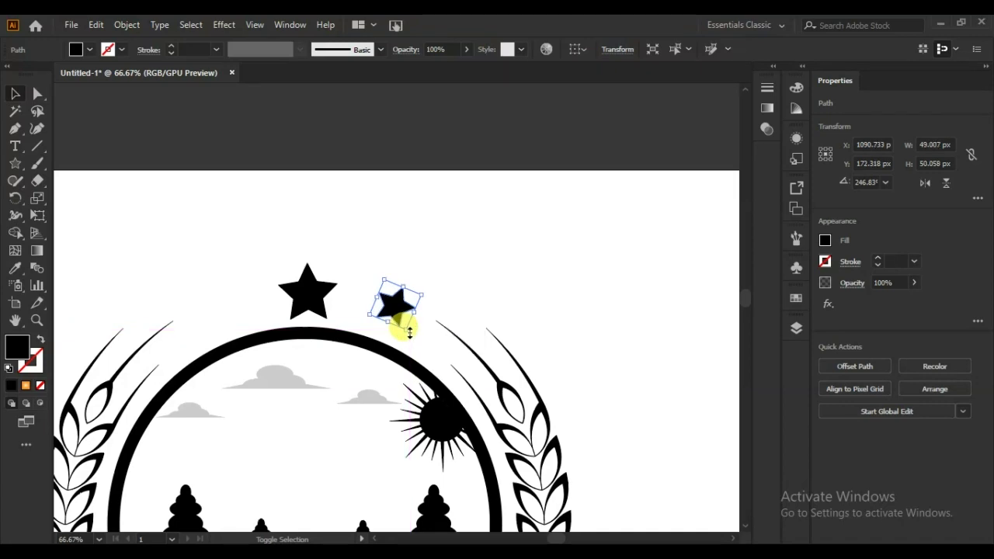
pyautogui.moveTo(392, 313); pyautogui.dragTo(228, 307)
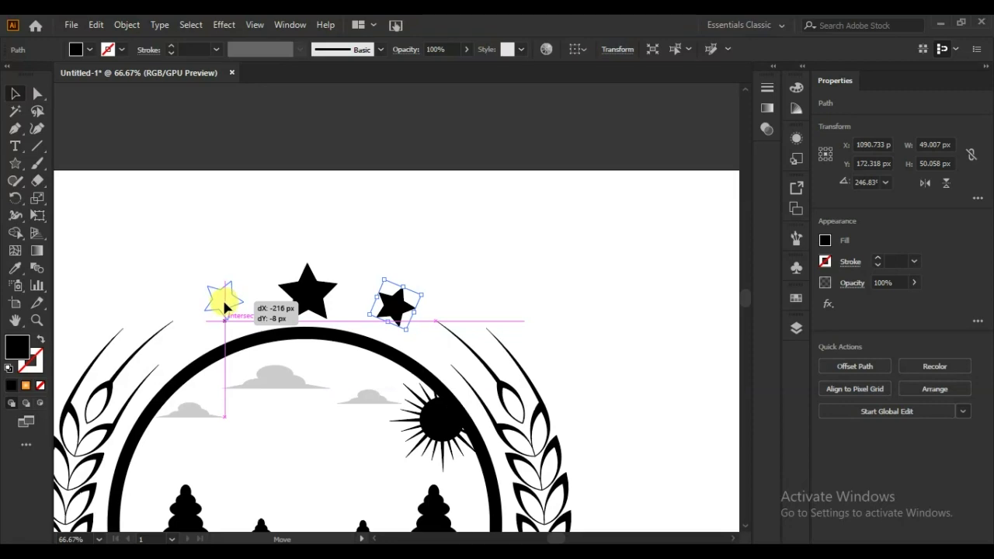
pyautogui.moveTo(225, 307); pyautogui.dragTo(256, 308)
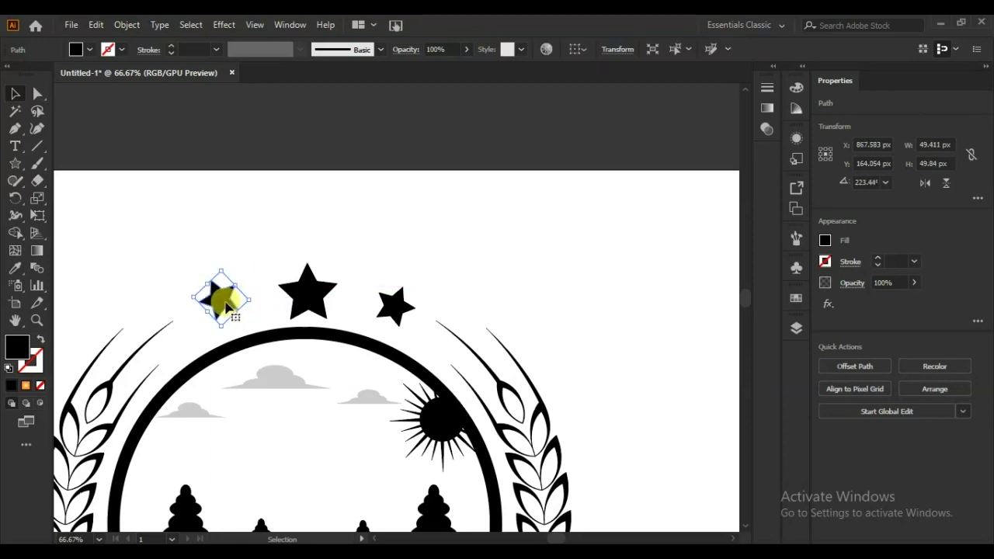
pyautogui.moveTo(225, 303); pyautogui.dragTo(228, 309)
pyautogui.press('Down')
pyautogui.press('Down')
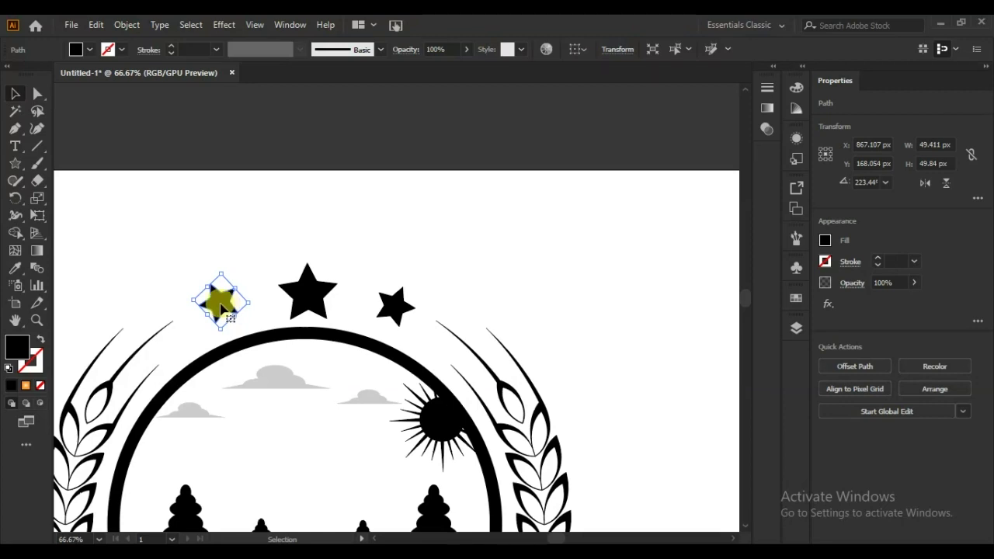
# - Select all three stars and group them together
pyautogui.click(498, 256)
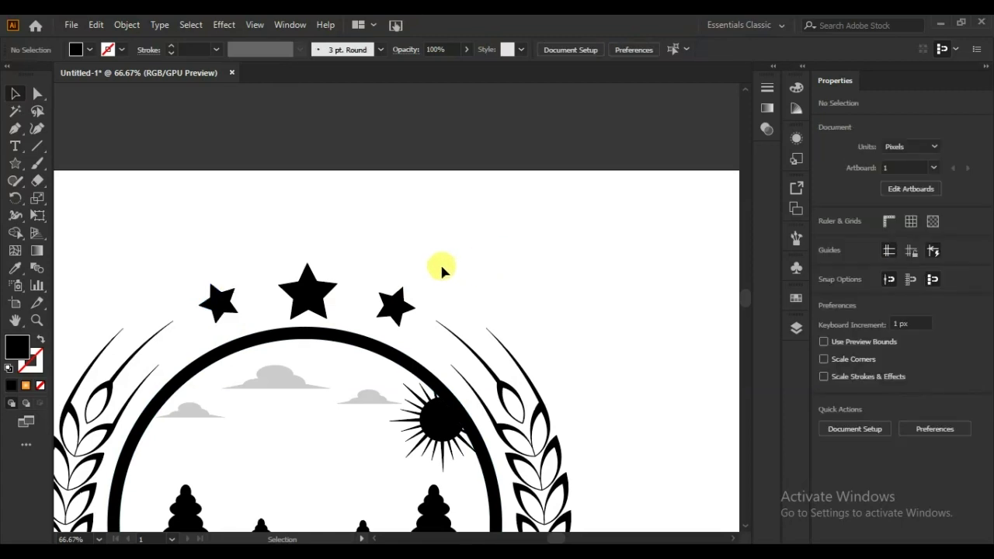
pyautogui.moveTo(441, 267); pyautogui.dragTo(153, 288)
pyautogui.moveTo(308, 280); pyautogui.dragTo(308, 285)
pyautogui.rightClick(308, 285)
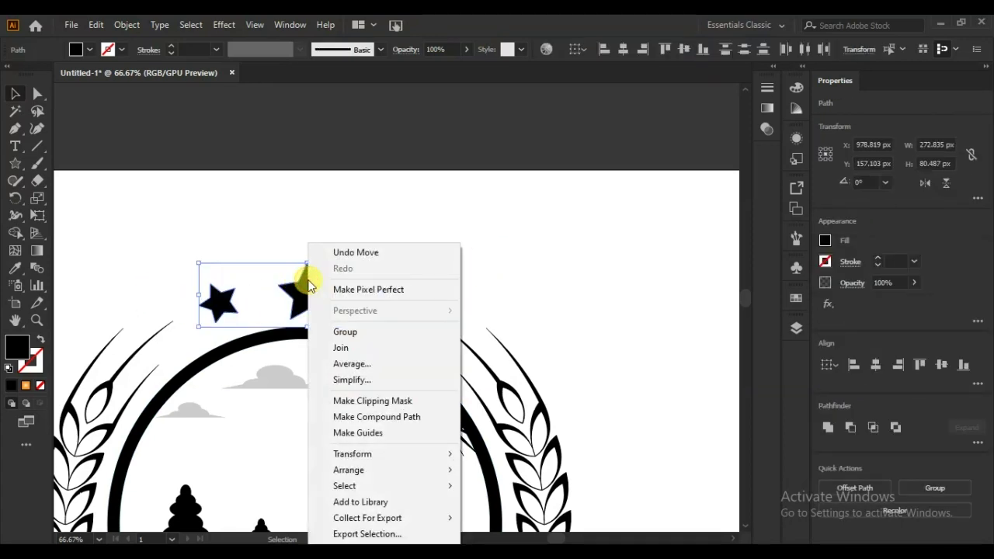
pyautogui.click(345, 331)
pyautogui.click(485, 265)
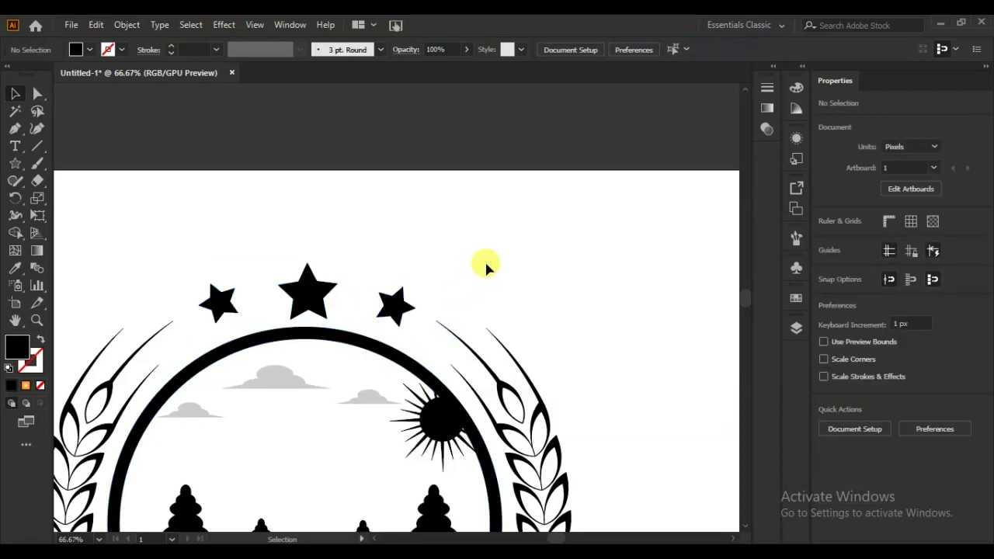
pyautogui.hotkey('ctrl', '0')
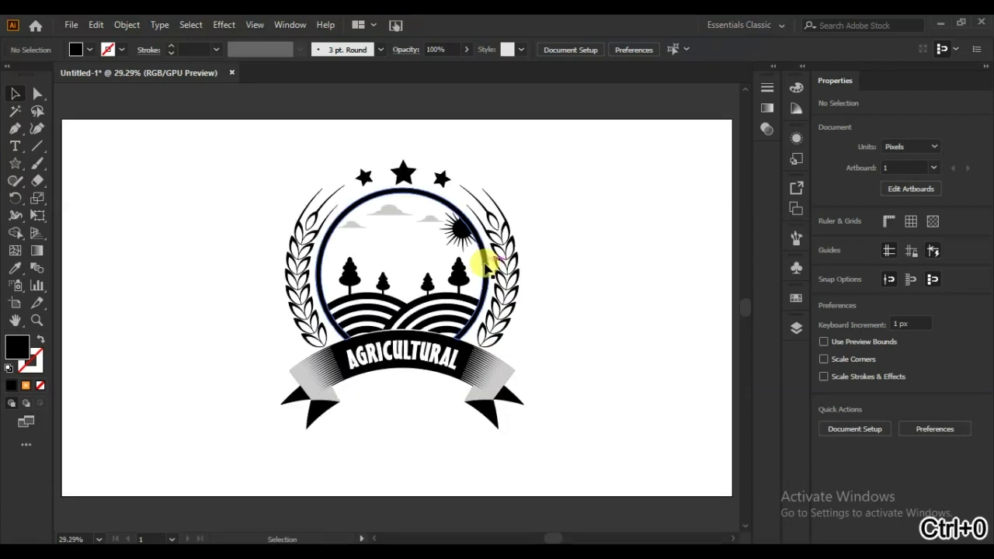
# - Ungroup the three stars and nudge the middle star up one arrow-key step
pyautogui.click(401, 170)
pyautogui.rightClick(411, 179)
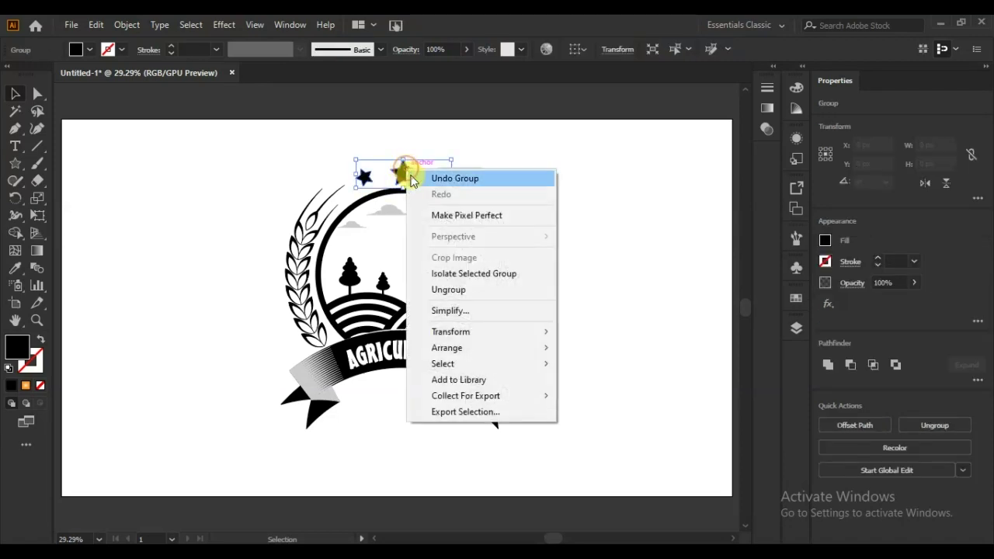
pyautogui.click(450, 289)
pyautogui.click(588, 259)
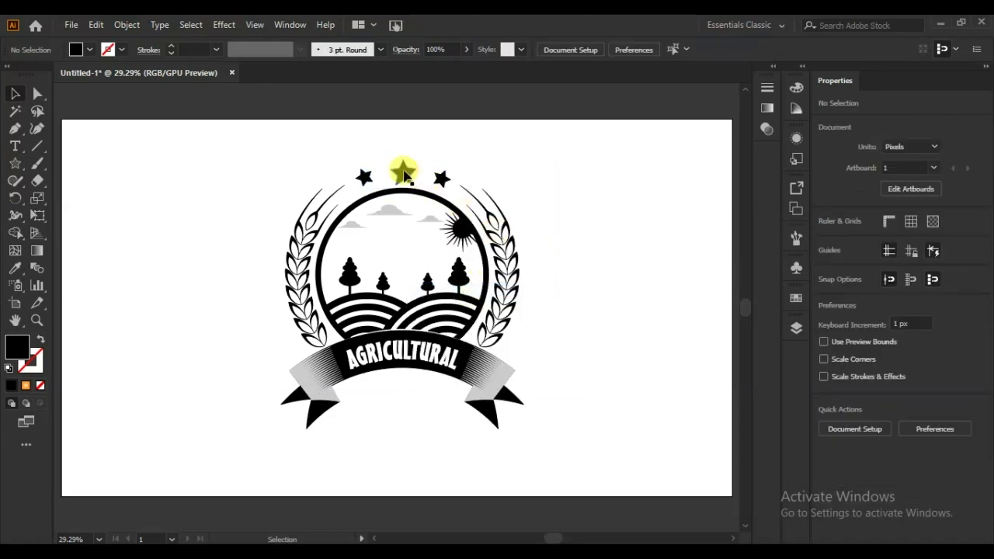
pyautogui.click(402, 170)
pyautogui.press('Up')
pyautogui.press('Up')
pyautogui.press('Up')
pyautogui.press('Up')
pyautogui.press('Up')
pyautogui.press('Up')
pyautogui.press('Up')
pyautogui.press('Up')
pyautogui.press('Up')
pyautogui.press('Up')
pyautogui.press('Up')
pyautogui.press('Up')
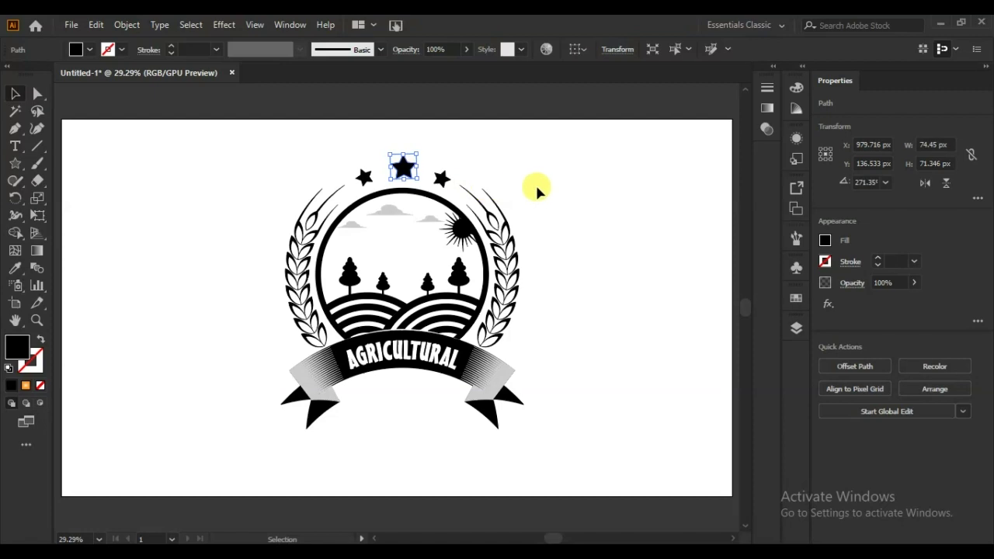
pyautogui.click(540, 191)
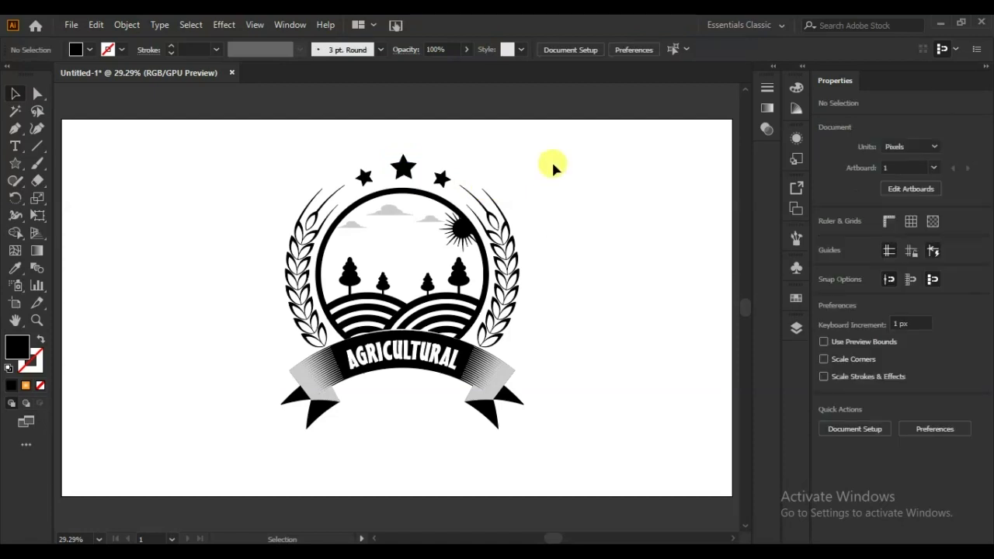
# - Regroup the three stars into a single 273 × 96 px group
pyautogui.moveTo(463, 150)
pyautogui.mouseDown()
pyautogui.moveTo(356, 180)
pyautogui.moveTo(365, 175)
pyautogui.mouseUp()
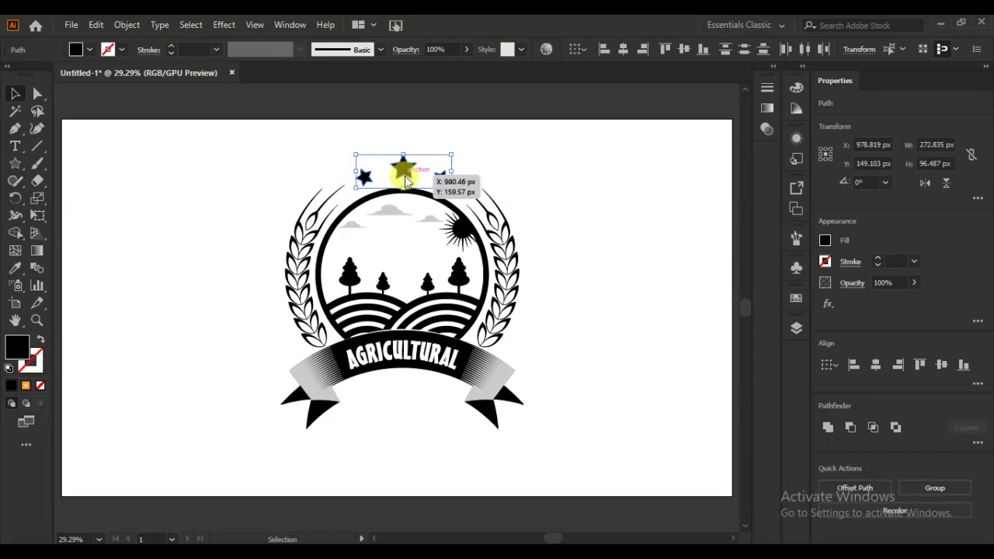
pyautogui.rightClick(404, 179)
pyautogui.click(441, 264)
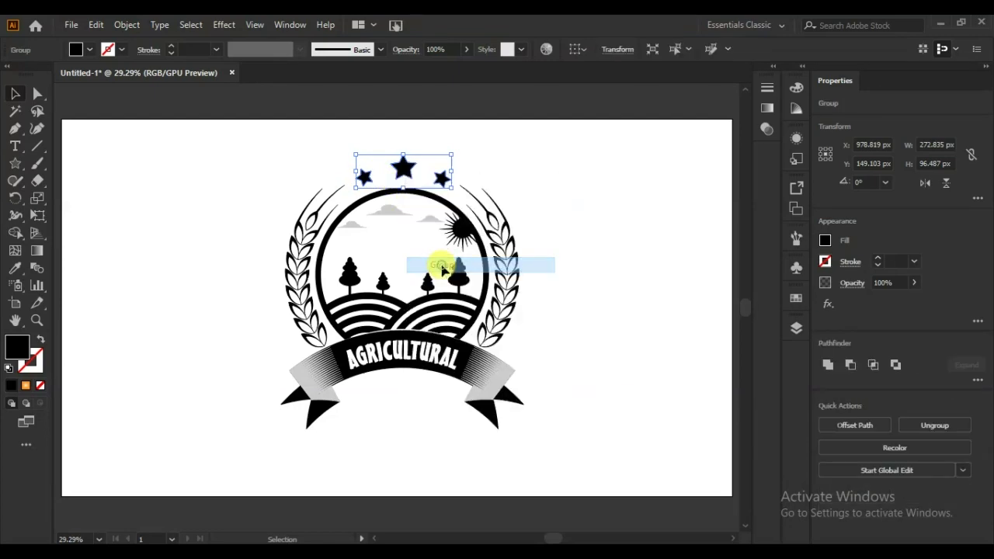
pyautogui.click(590, 252)
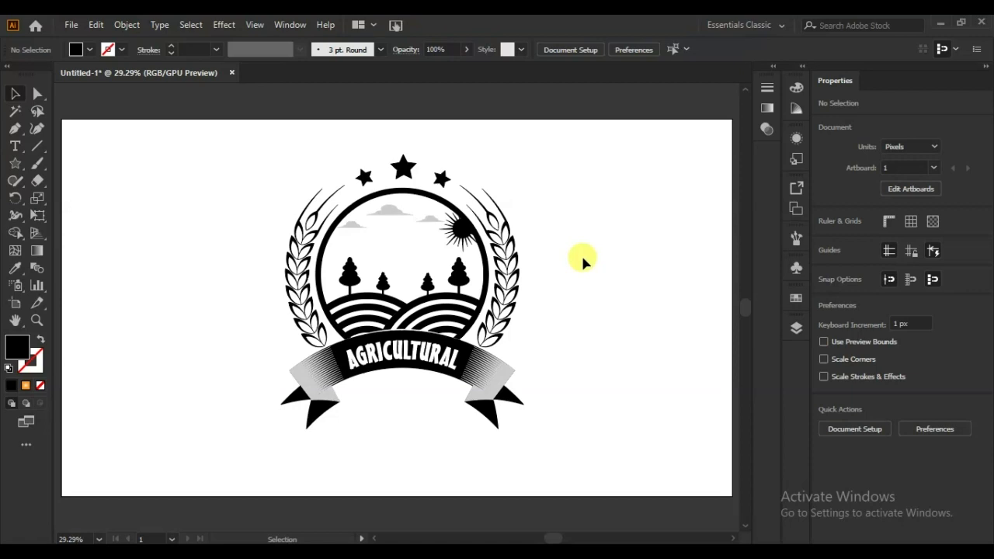
# - Fill the wheat wreath with the orange swatch
pyautogui.click(522, 276)
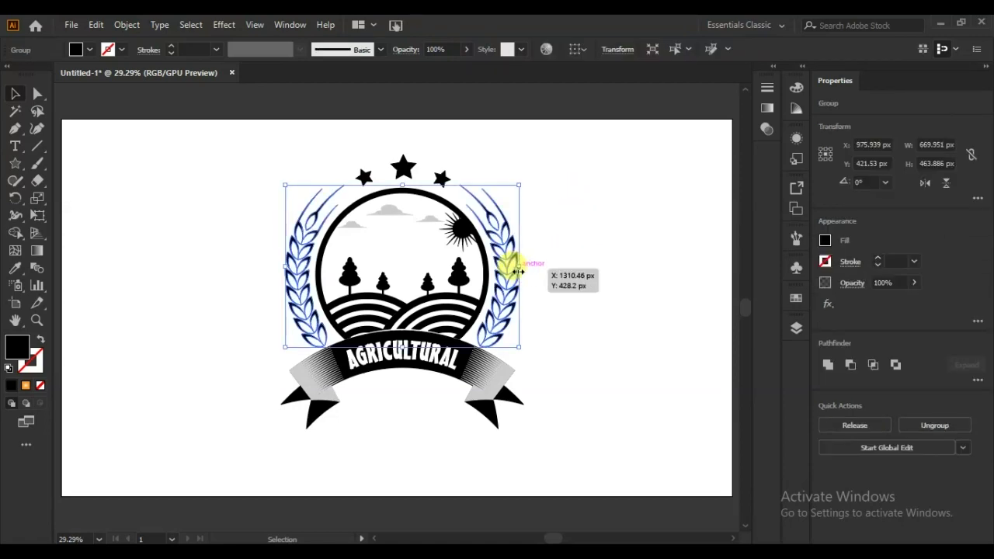
pyautogui.click(89, 49)
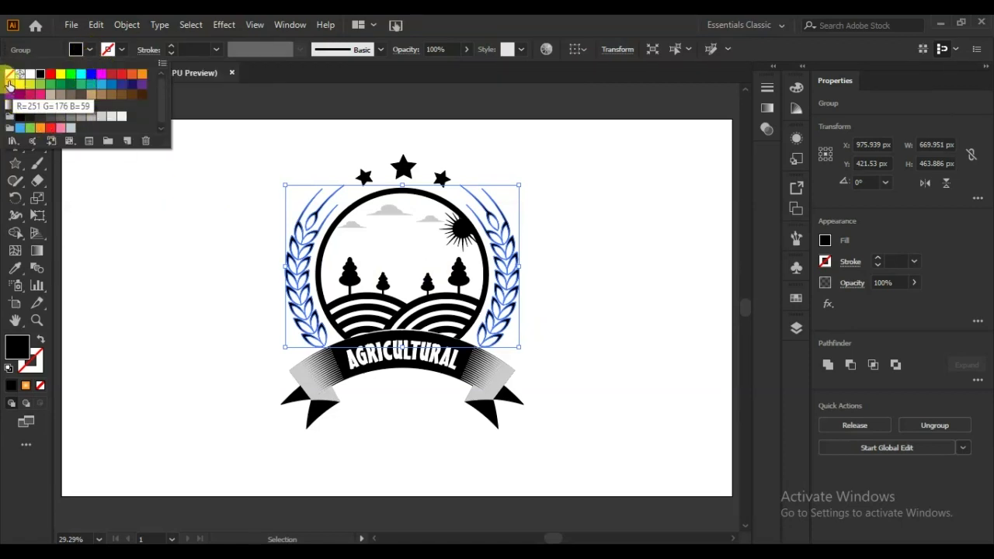
pyautogui.click(8, 82)
pyautogui.click(104, 256)
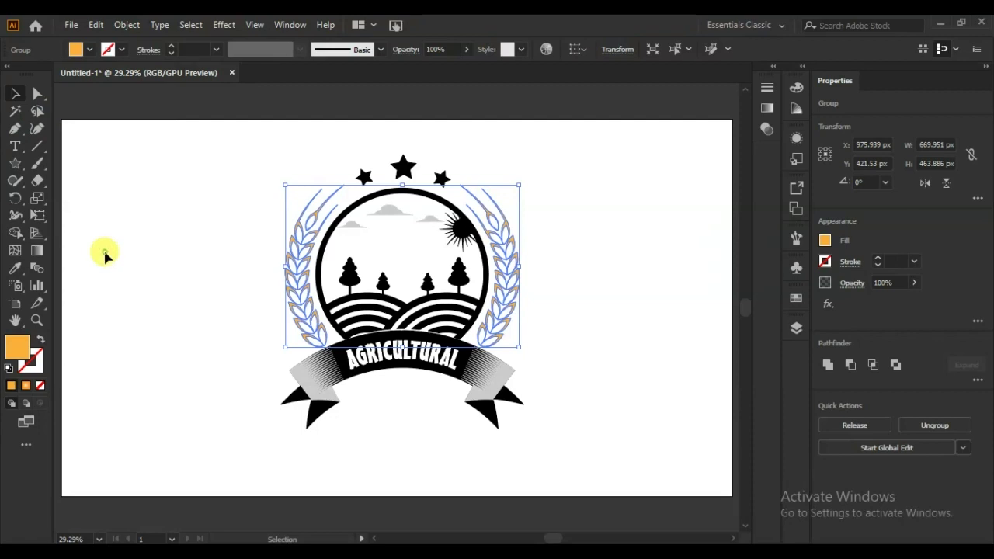
pyautogui.click(104, 256)
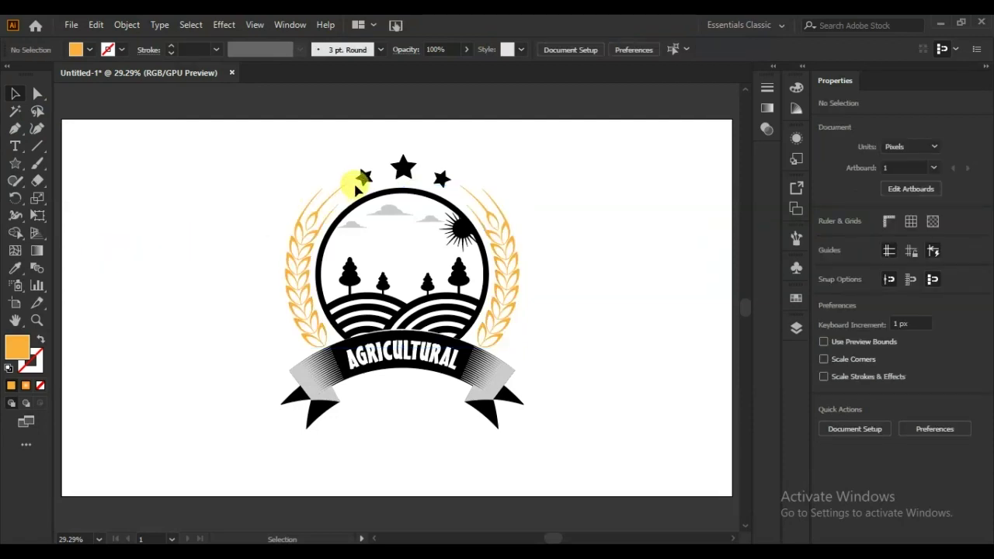
# - Fill the star group with the light green swatch
pyautogui.click(363, 179)
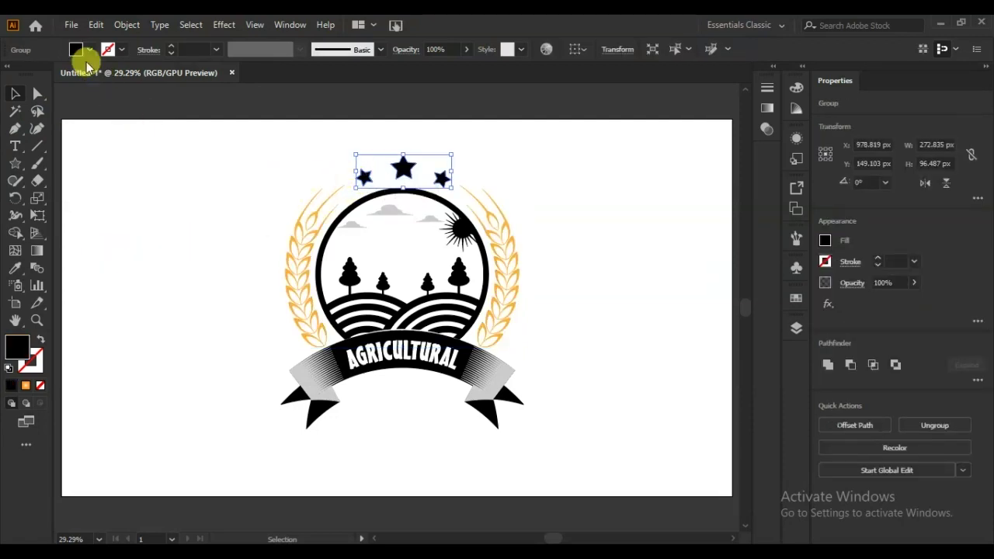
pyautogui.click(90, 53)
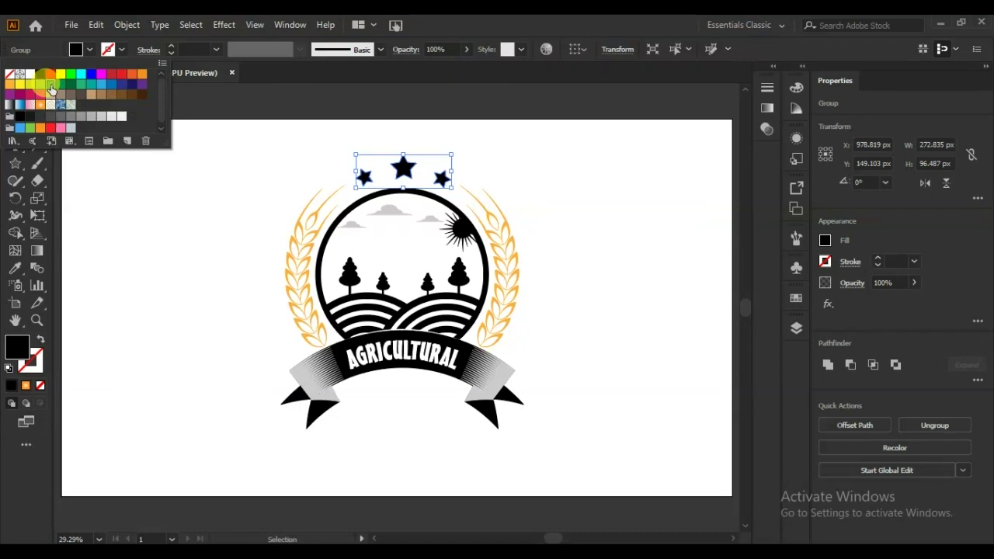
pyautogui.click(51, 86)
pyautogui.click(40, 84)
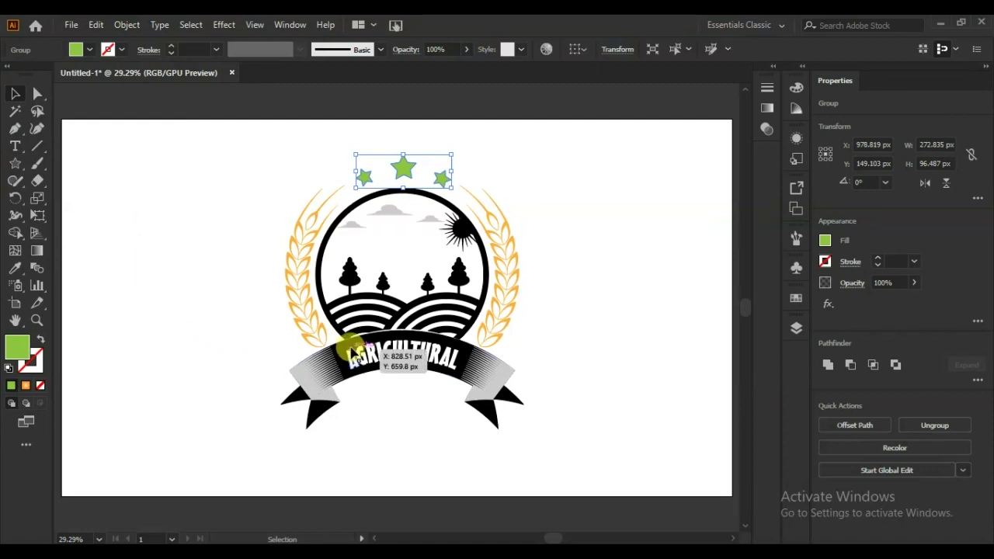
# - Fill the circle landscape group with the same light green
pyautogui.click(334, 307)
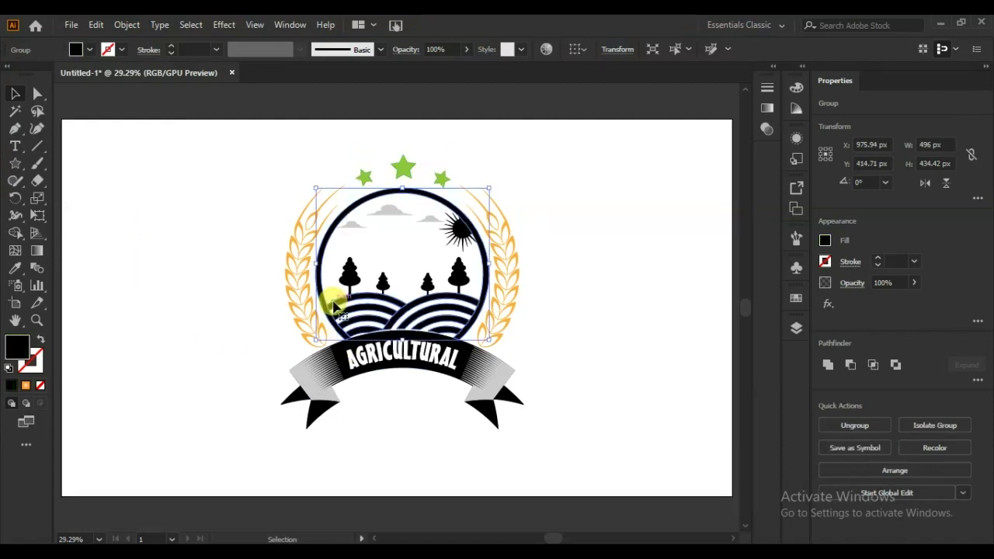
pyautogui.click(88, 50)
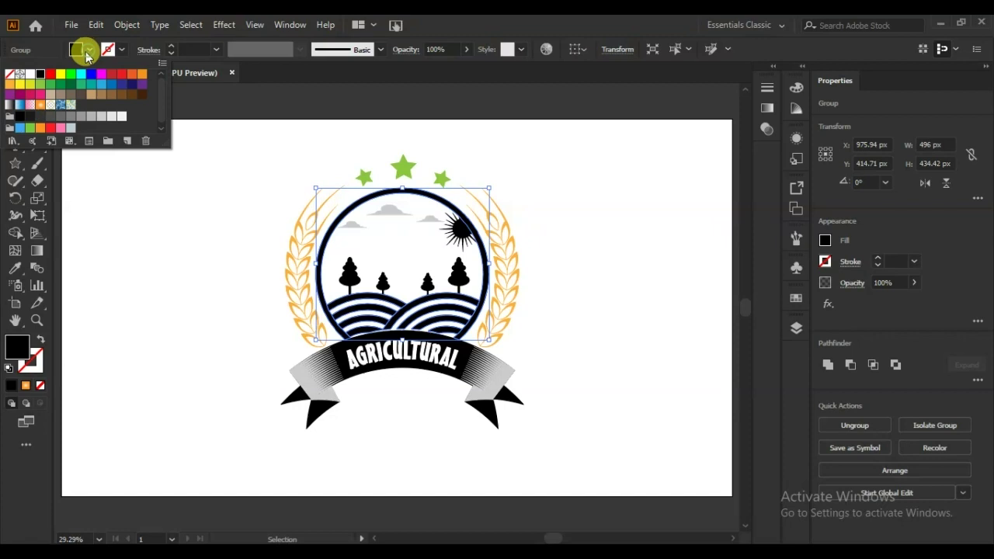
pyautogui.click(40, 84)
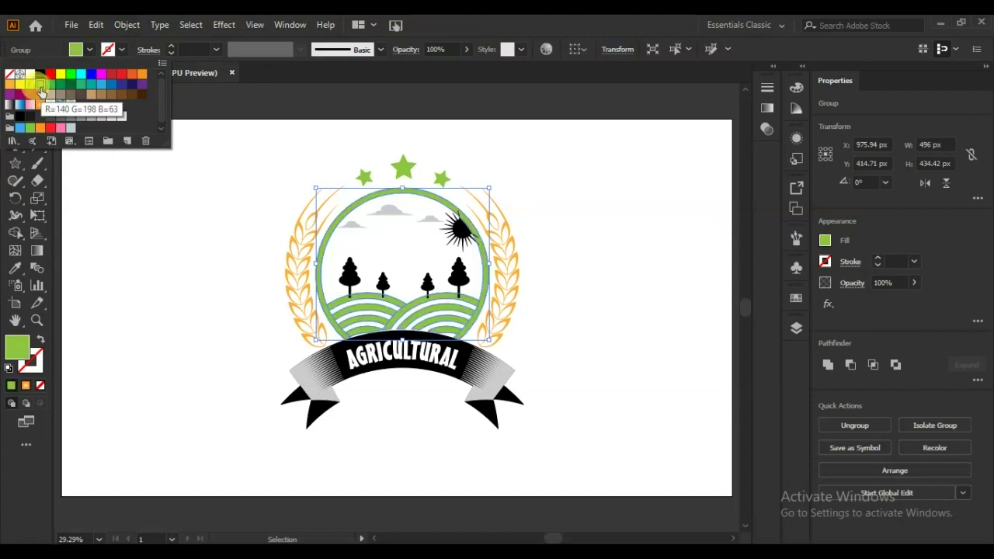
pyautogui.click(158, 309)
pyautogui.click(157, 309)
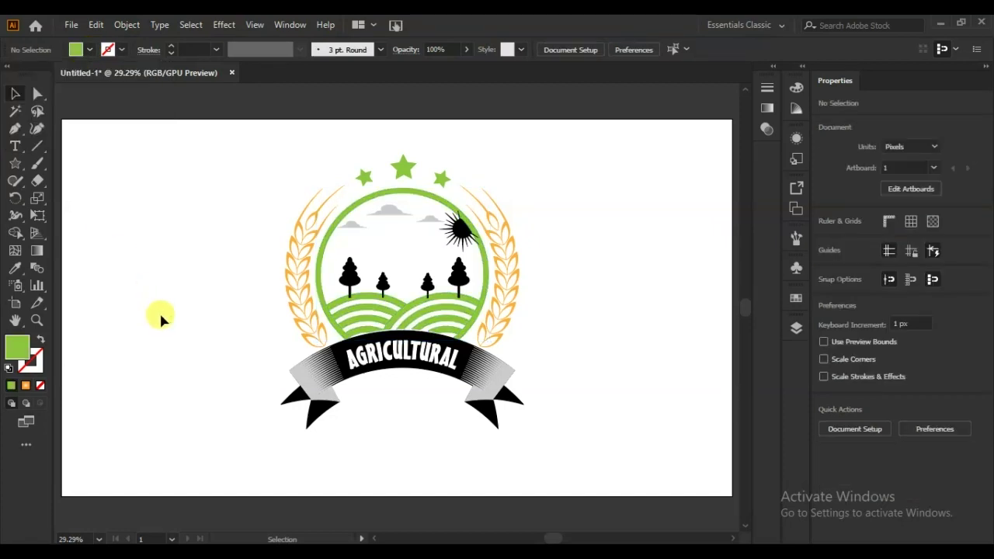
# - Duplicate the left tree to the right and fill the trees light green
pyautogui.click(346, 283)
pyautogui.moveTo(346, 285); pyautogui.dragTo(382, 286)
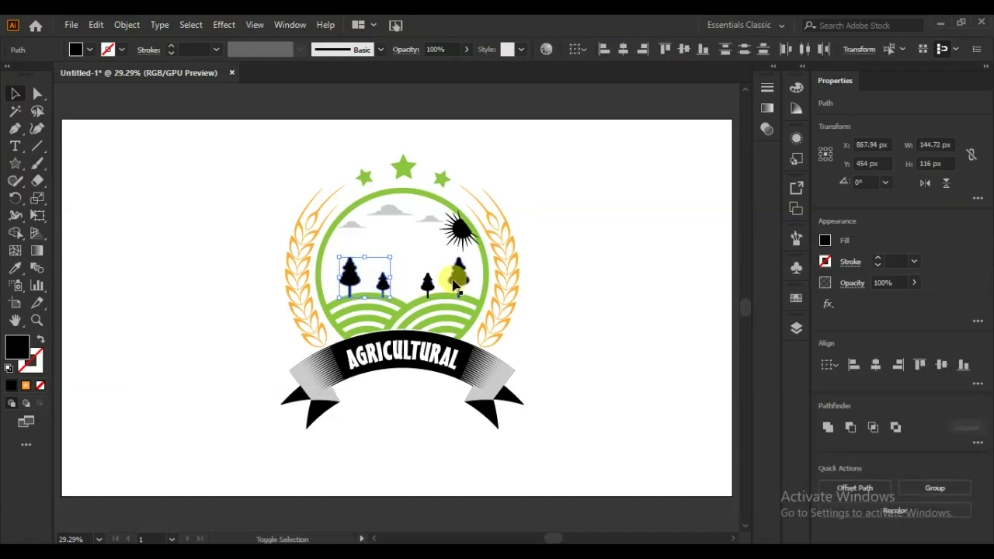
pyautogui.moveTo(383, 286); pyautogui.dragTo(456, 274)
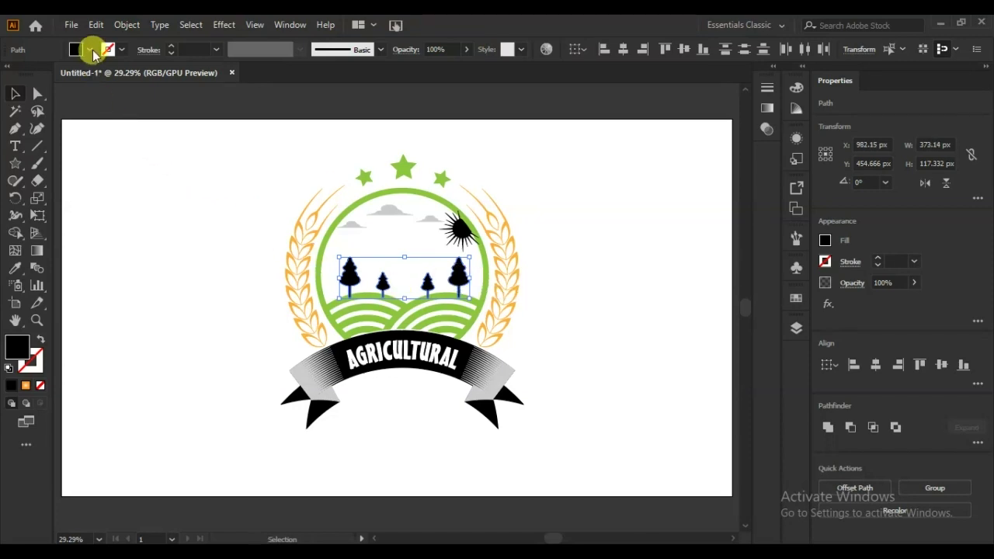
pyautogui.click(89, 49)
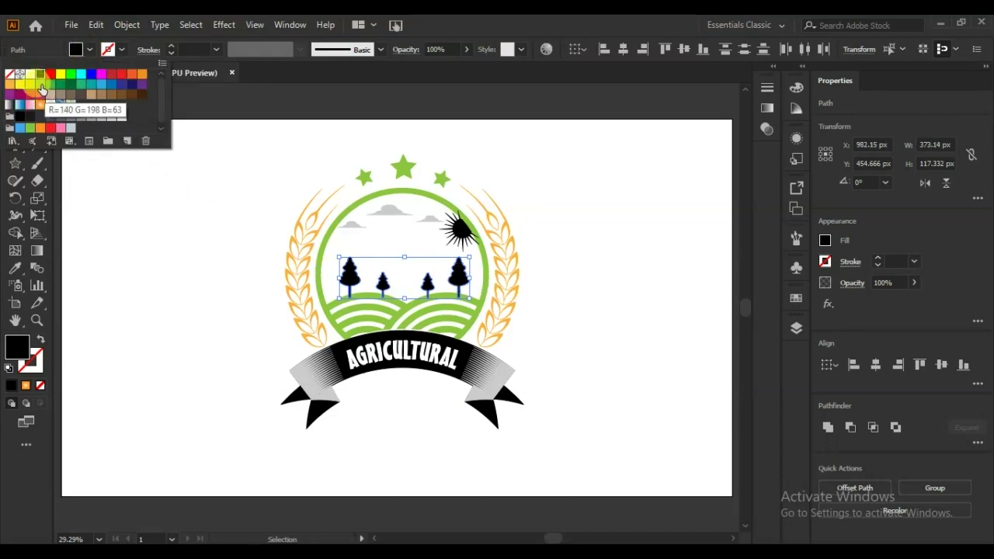
pyautogui.click(39, 84)
pyautogui.click(140, 306)
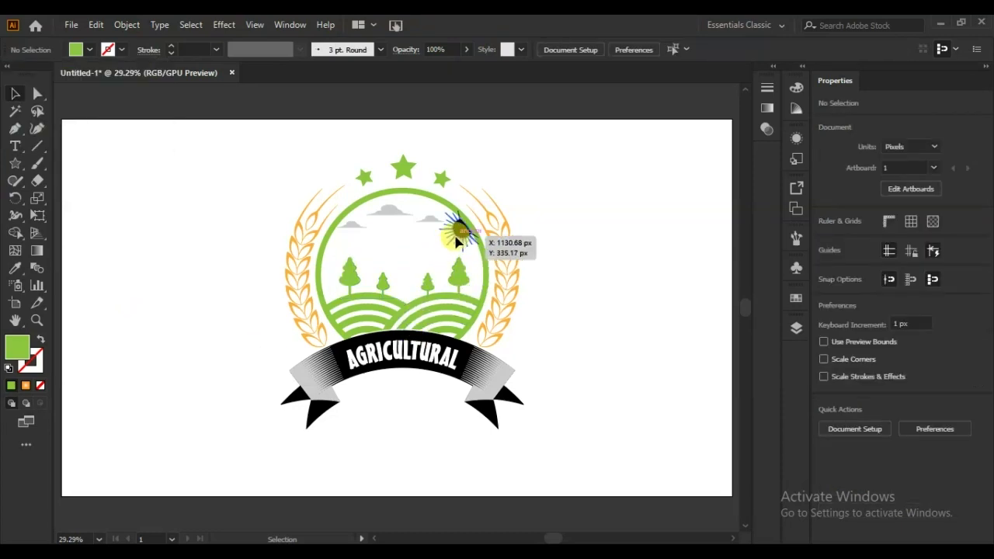
# - Send the black sun to the back behind the rest of the badge
pyautogui.rightClick(457, 240)
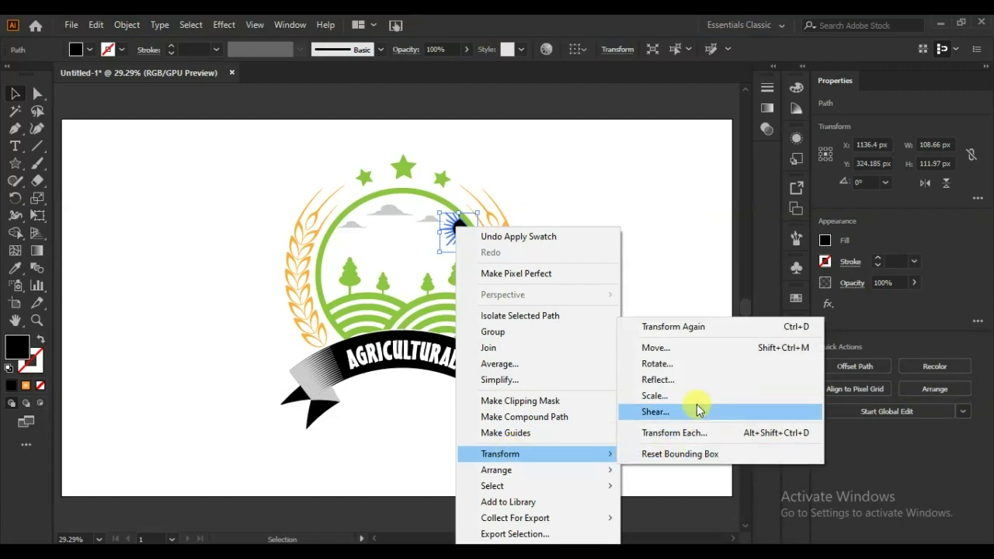
pyautogui.moveTo(497, 470)
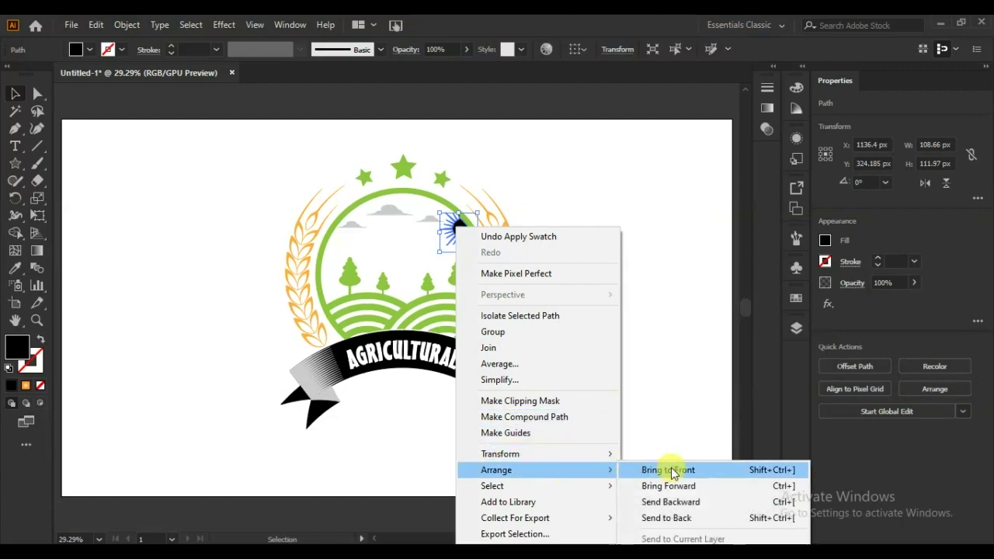
pyautogui.click(688, 517)
pyautogui.click(198, 393)
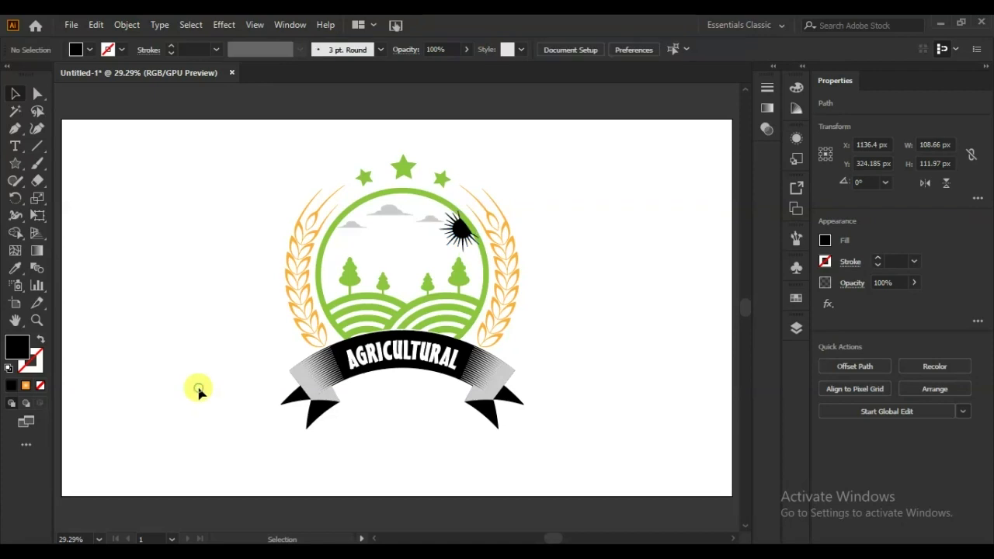
pyautogui.click(458, 234)
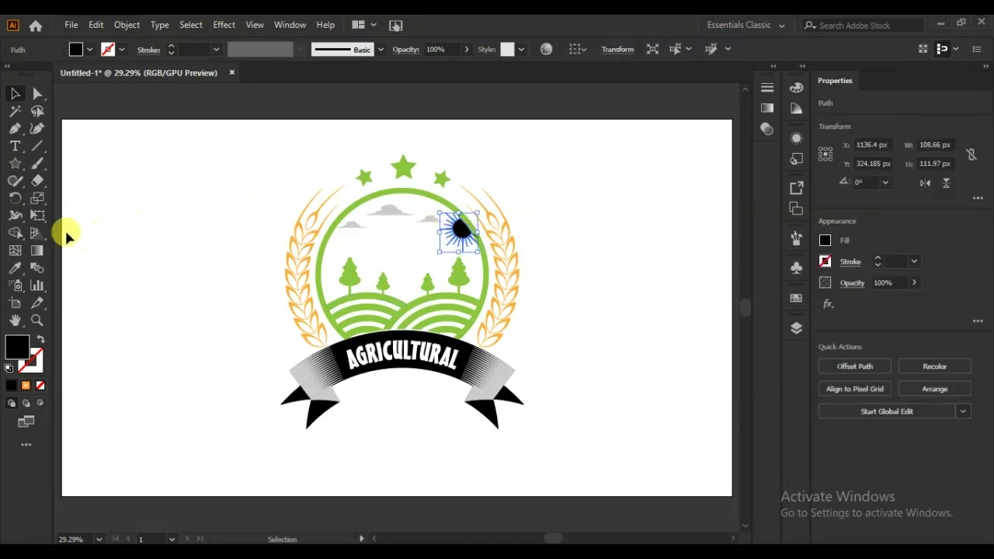
# - Eyedropper the wheat's orange onto the sun
pyautogui.click(17, 267)
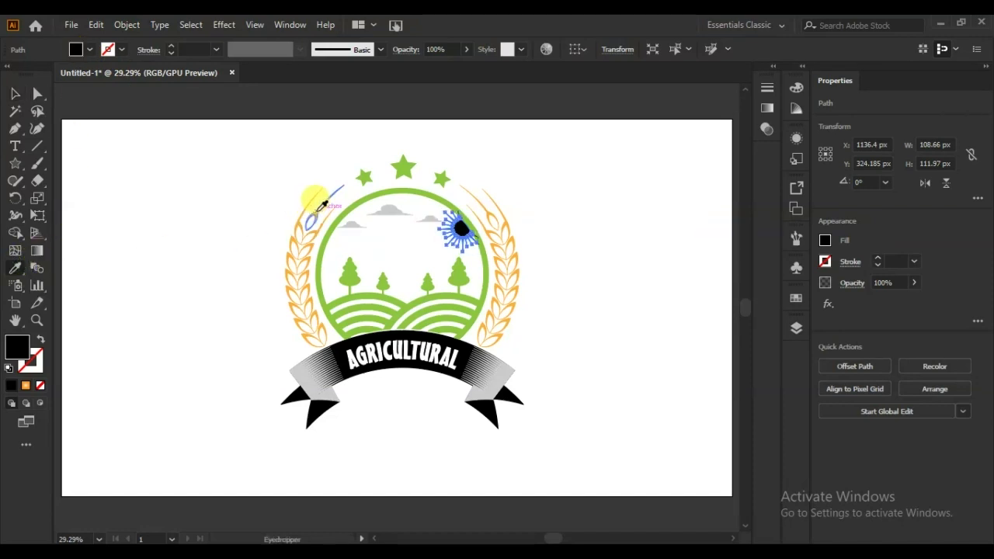
pyautogui.click(316, 209)
pyautogui.click(14, 93)
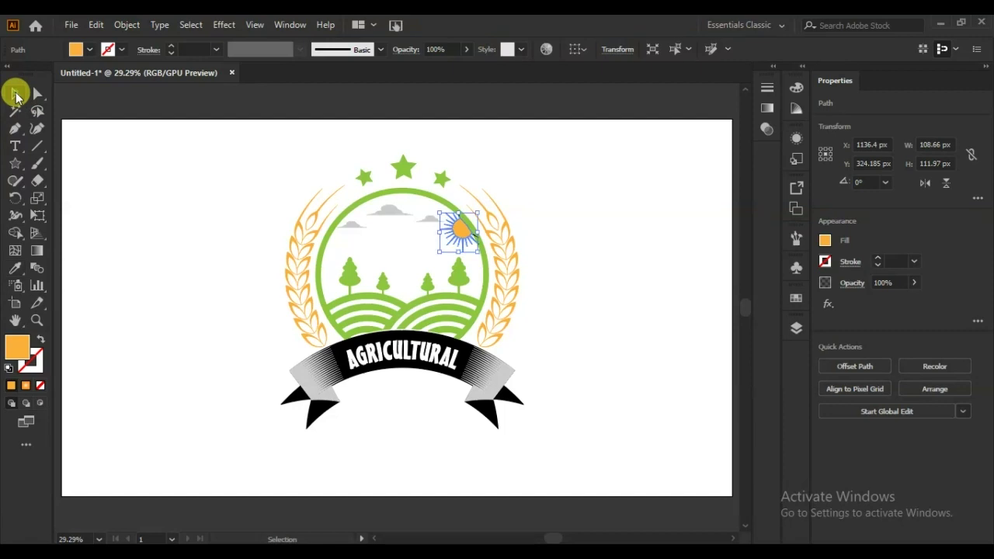
pyautogui.click(137, 257)
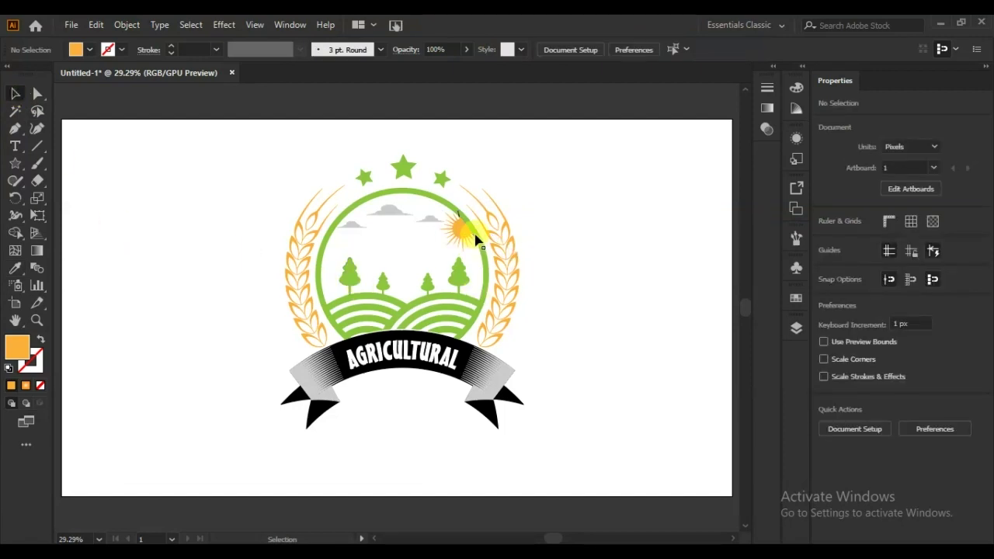
# - Select the stray dark fragment beside the sun and remove it
pyautogui.click(459, 215)
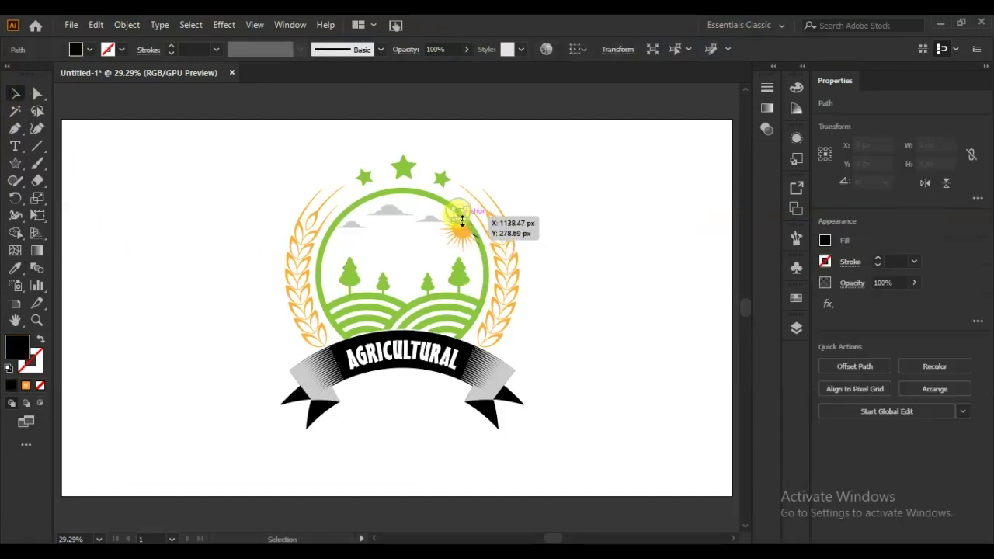
pyautogui.click(540, 339)
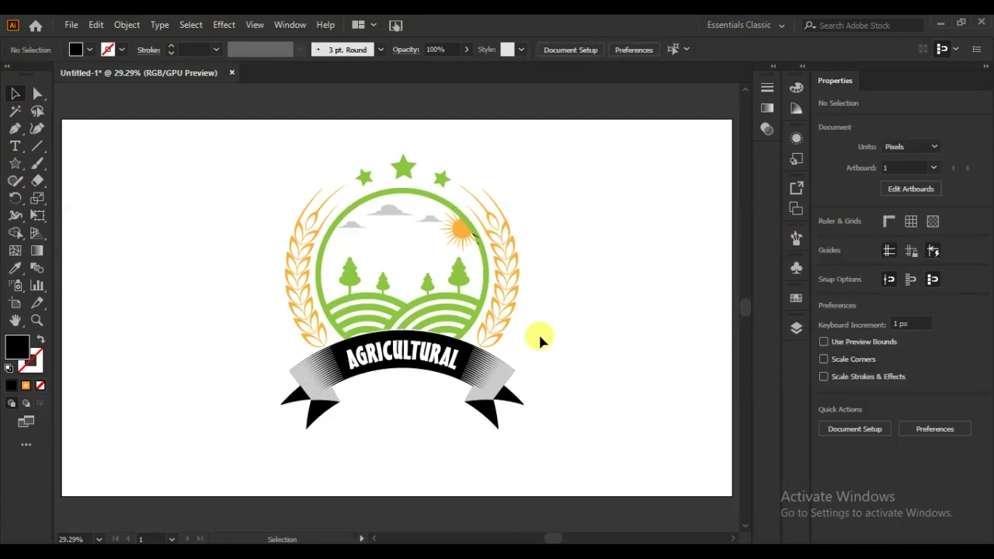
pyautogui.click(477, 244)
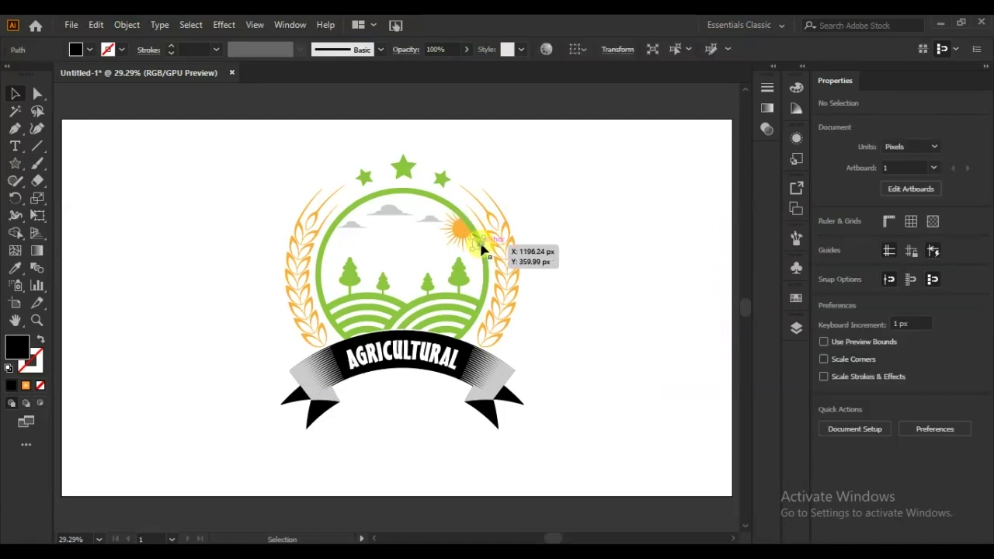
pyautogui.click(584, 340)
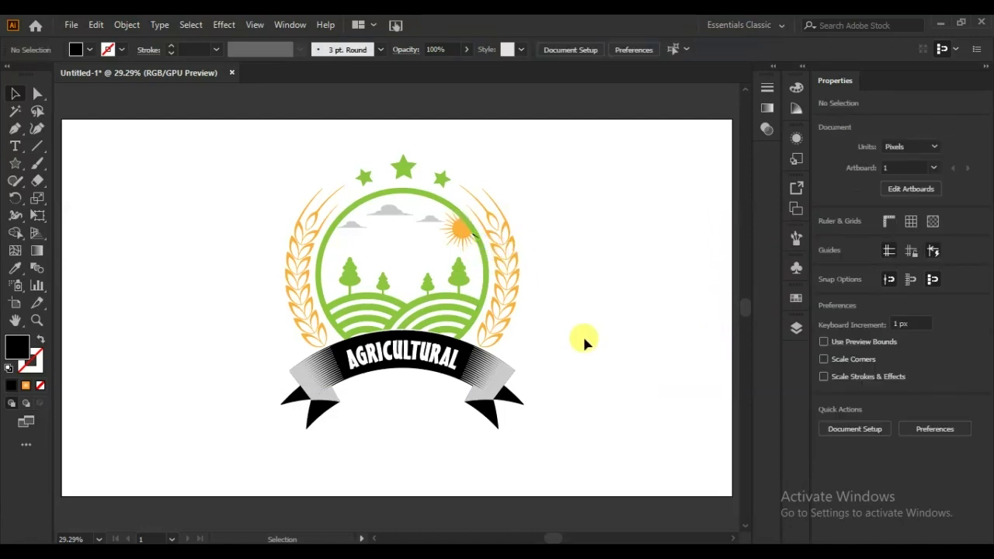
pyautogui.click(477, 244)
pyautogui.hotkey('ctrl', 'shift', 'a')
# - Give the AGRICULTURAL ribbon band the ring's green using the Eyedropper
pyautogui.click(350, 380)
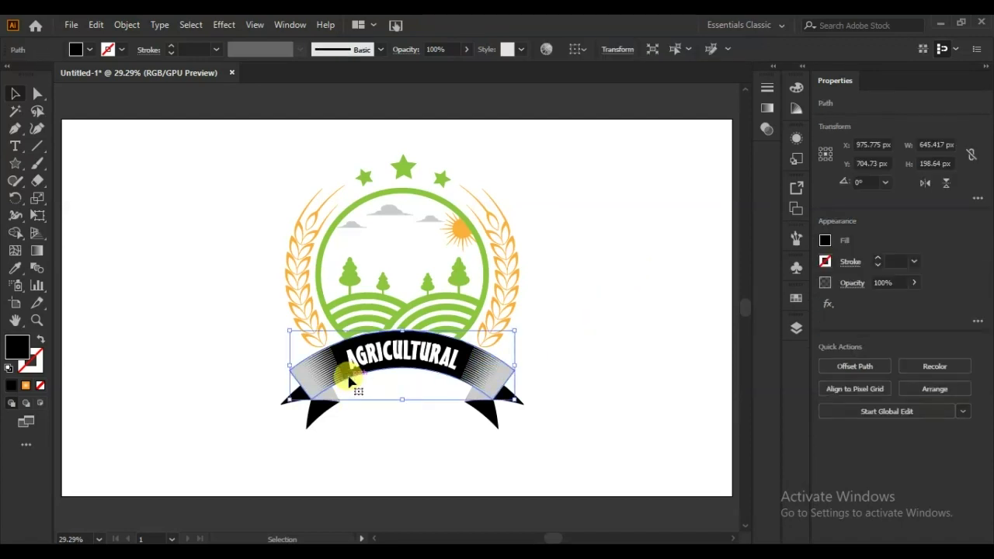
pyautogui.click(15, 268)
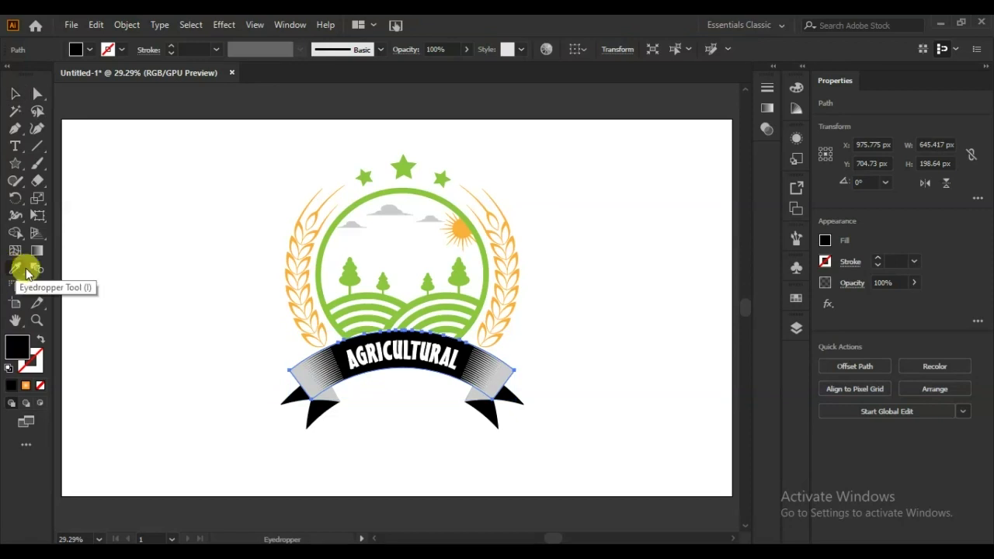
pyautogui.click(324, 254)
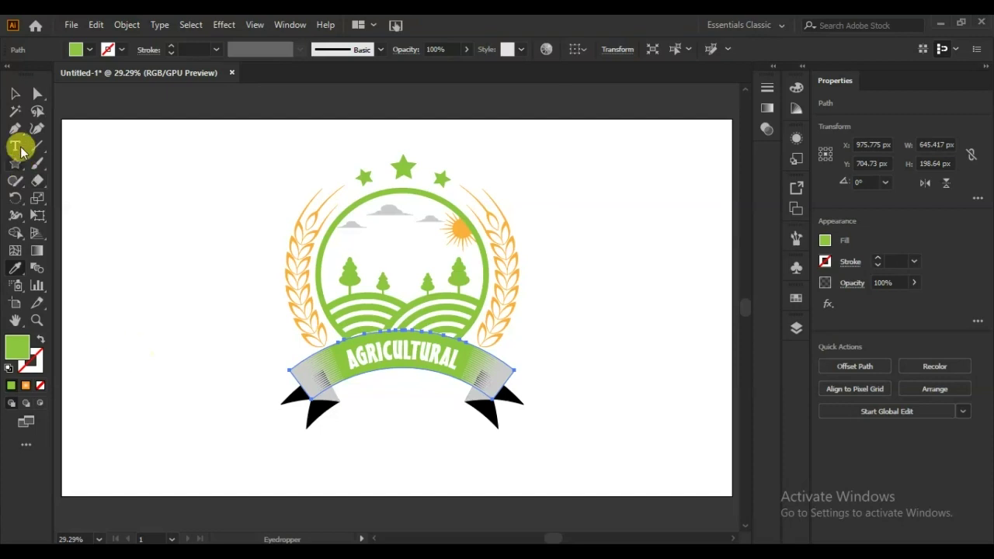
pyautogui.click(15, 93)
pyautogui.click(163, 289)
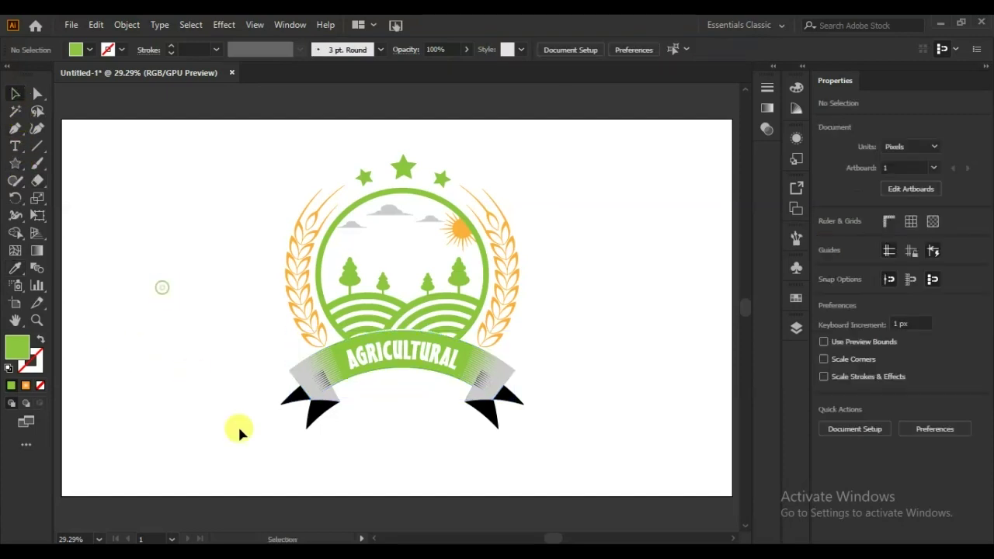
# - Eyedropper a tree's green onto the left and right ribbon tails
pyautogui.click(315, 420)
pyautogui.click(16, 268)
pyautogui.click(349, 266)
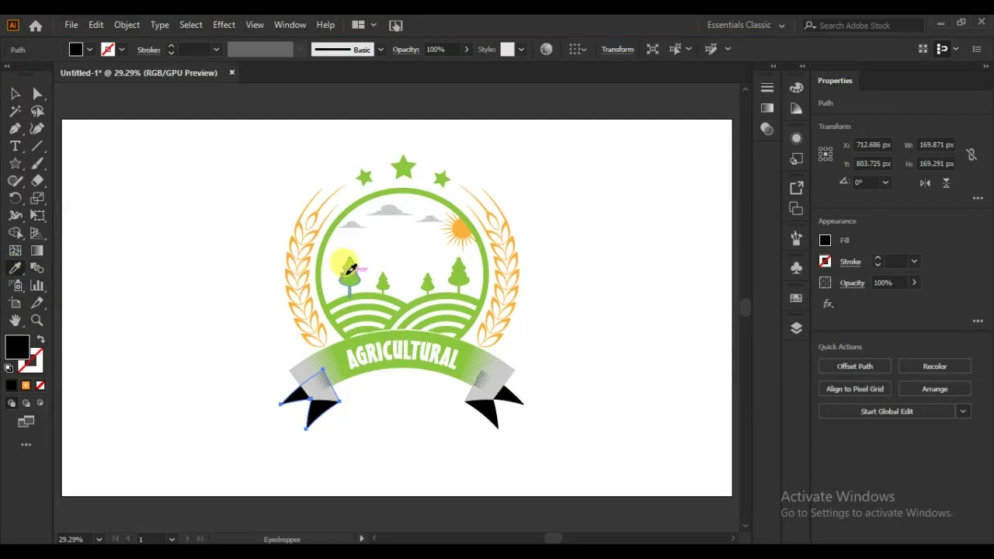
pyautogui.click(15, 93)
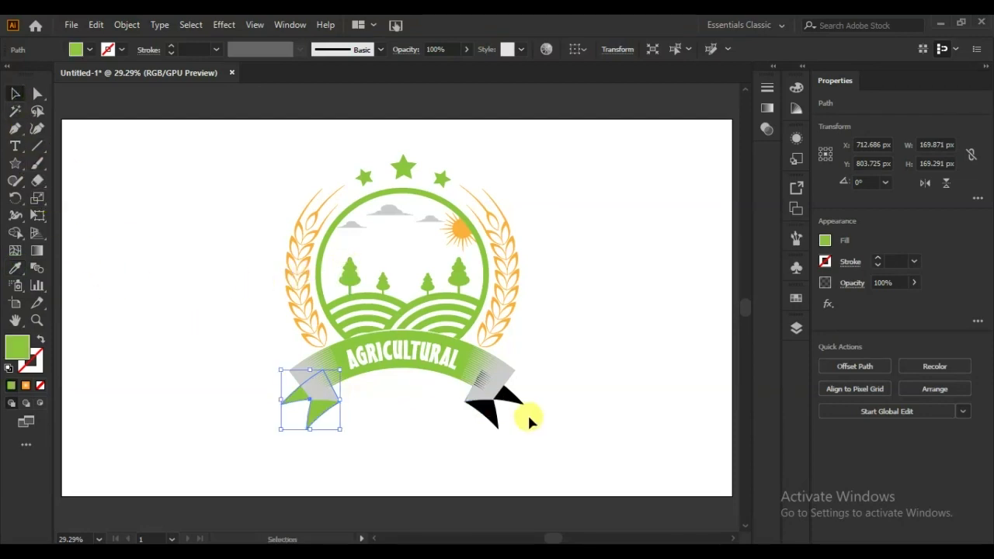
pyautogui.click(489, 426)
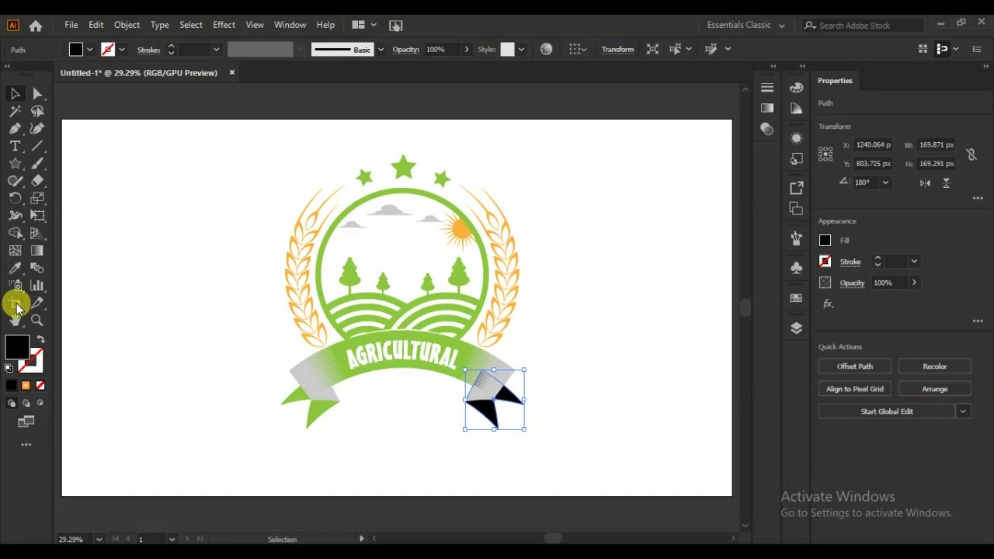
pyautogui.click(17, 268)
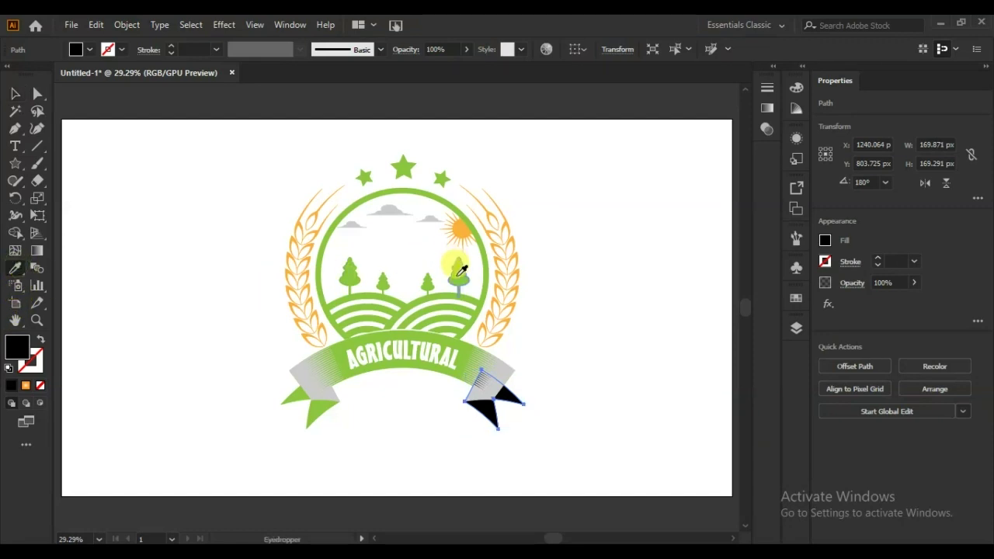
pyautogui.click(457, 268)
pyautogui.click(15, 94)
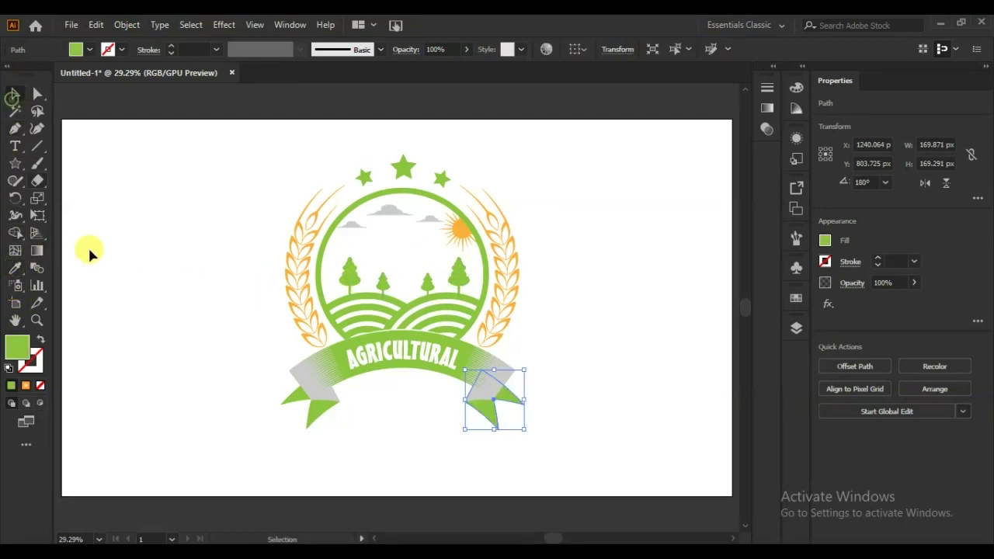
pyautogui.click(113, 296)
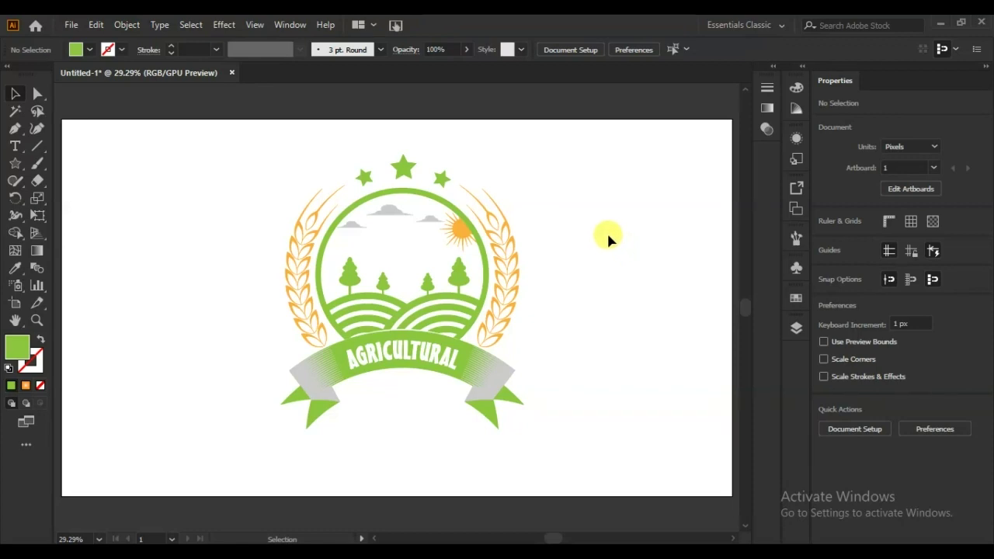
# - Marquee-select the whole badge, including the three stars, and group everything together
pyautogui.moveTo(590, 193); pyautogui.dragTo(227, 425)
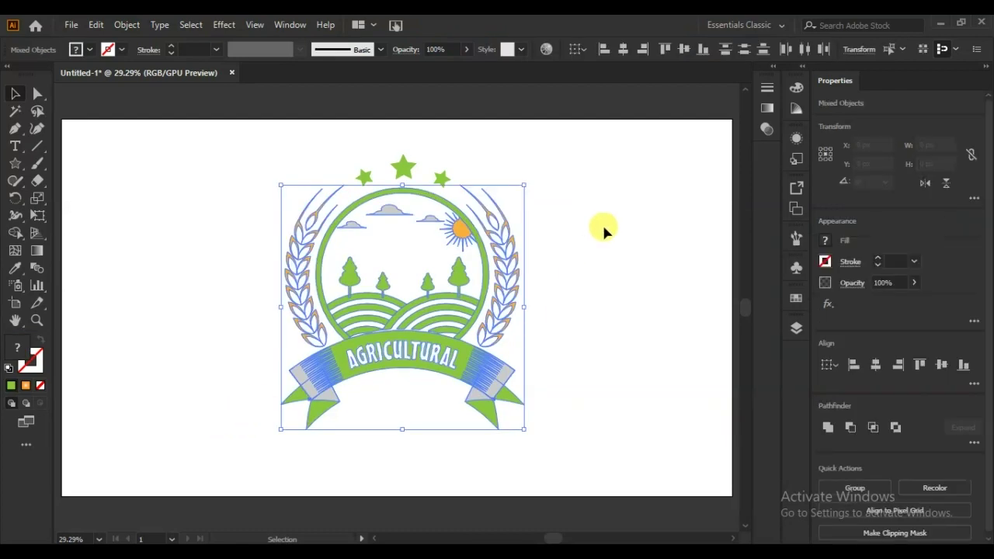
pyautogui.moveTo(591, 161); pyautogui.dragTo(194, 410)
pyautogui.rightClick(393, 359)
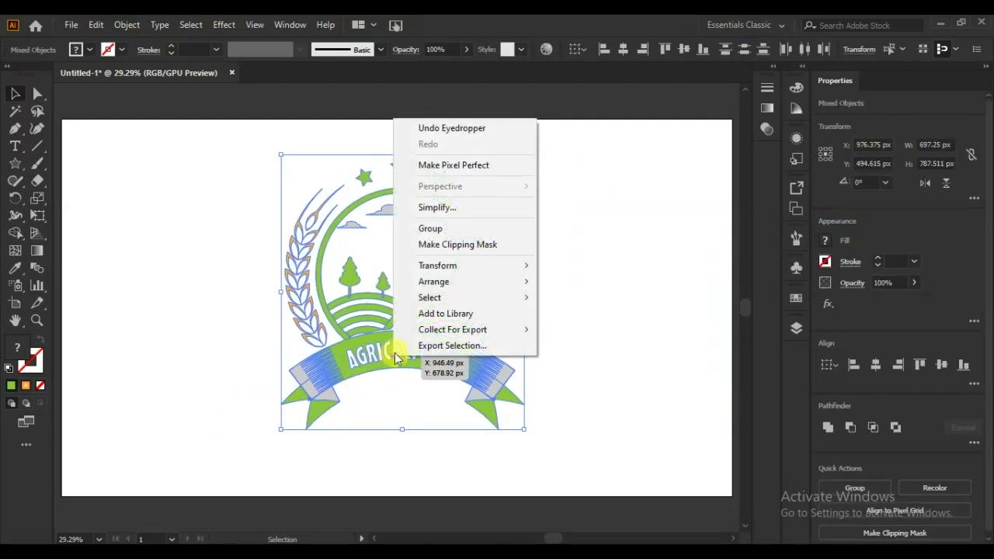
pyautogui.click(432, 229)
pyautogui.click(603, 309)
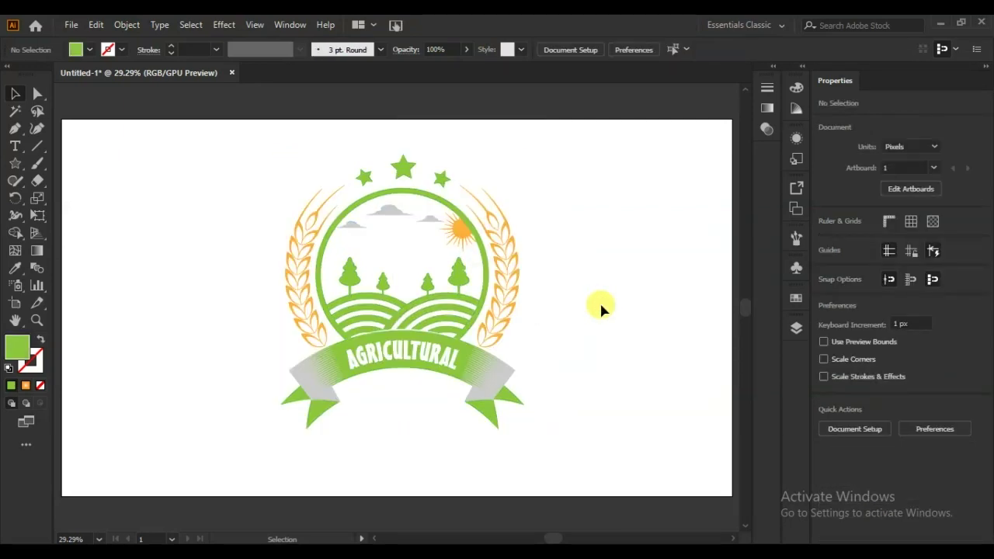
pyautogui.hotkey('ctrl', '-')
pyautogui.hotkey('ctrl', '+')
pyautogui.hotkey('ctrl', '+')
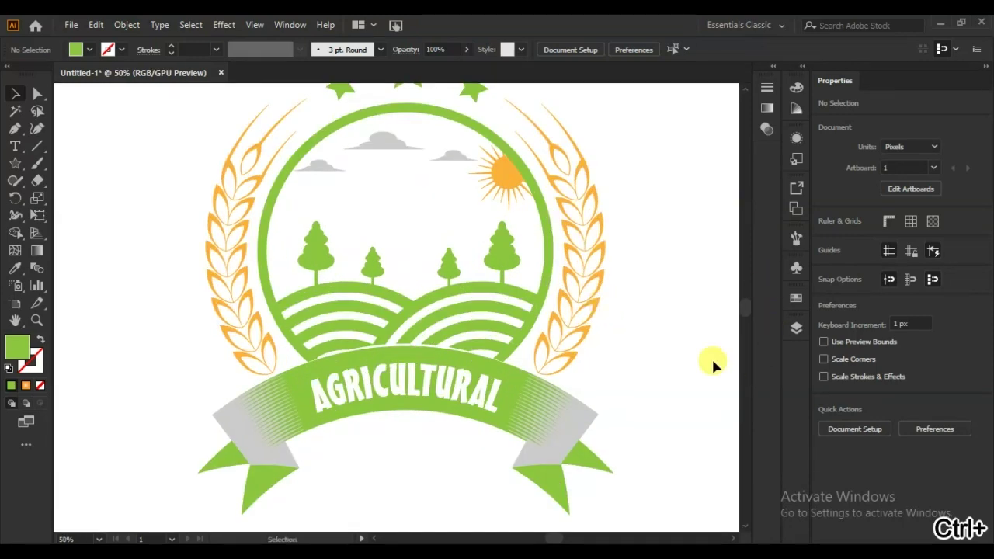
pyautogui.scroll(2, 678, 341)
pyautogui.scroll(-1, 680, 348)
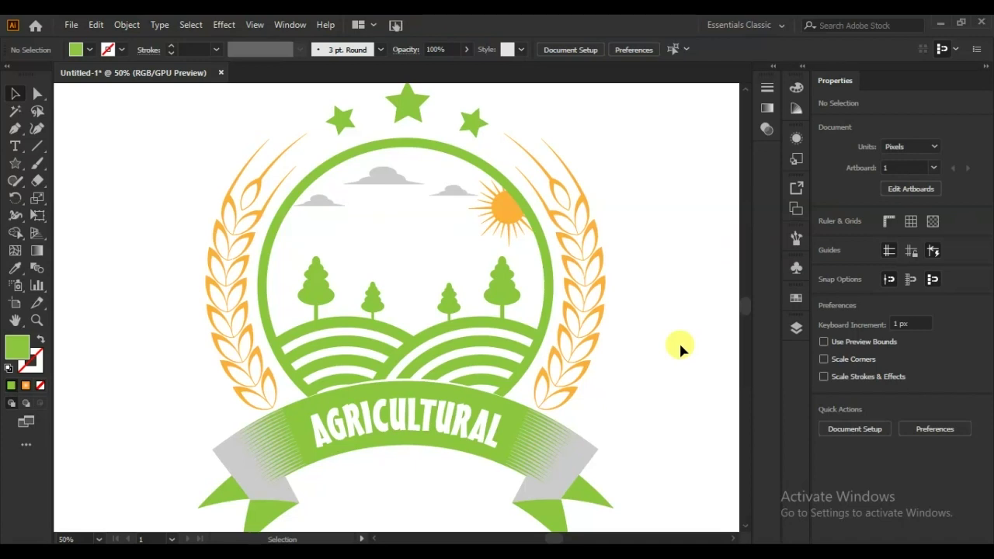
pyautogui.hotkey('ctrl', '0')
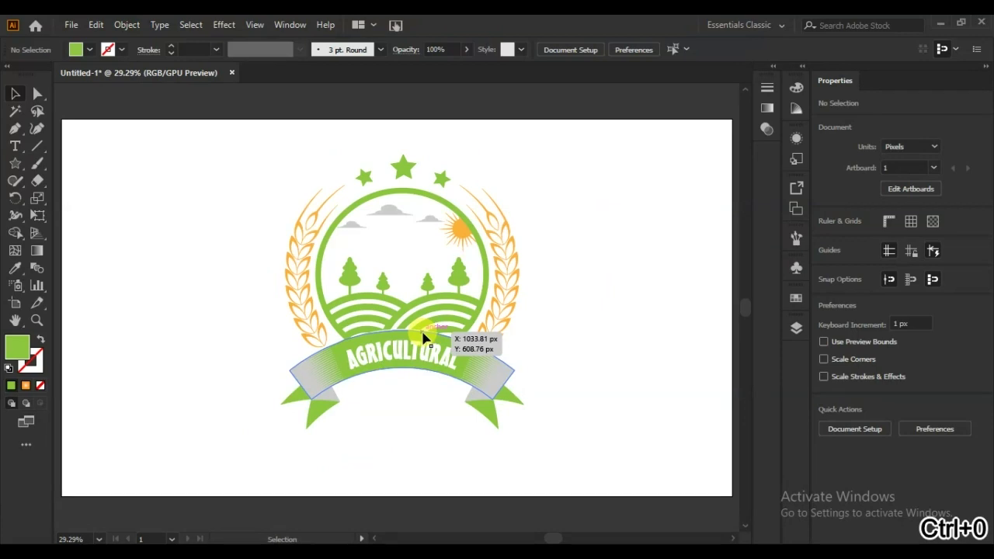